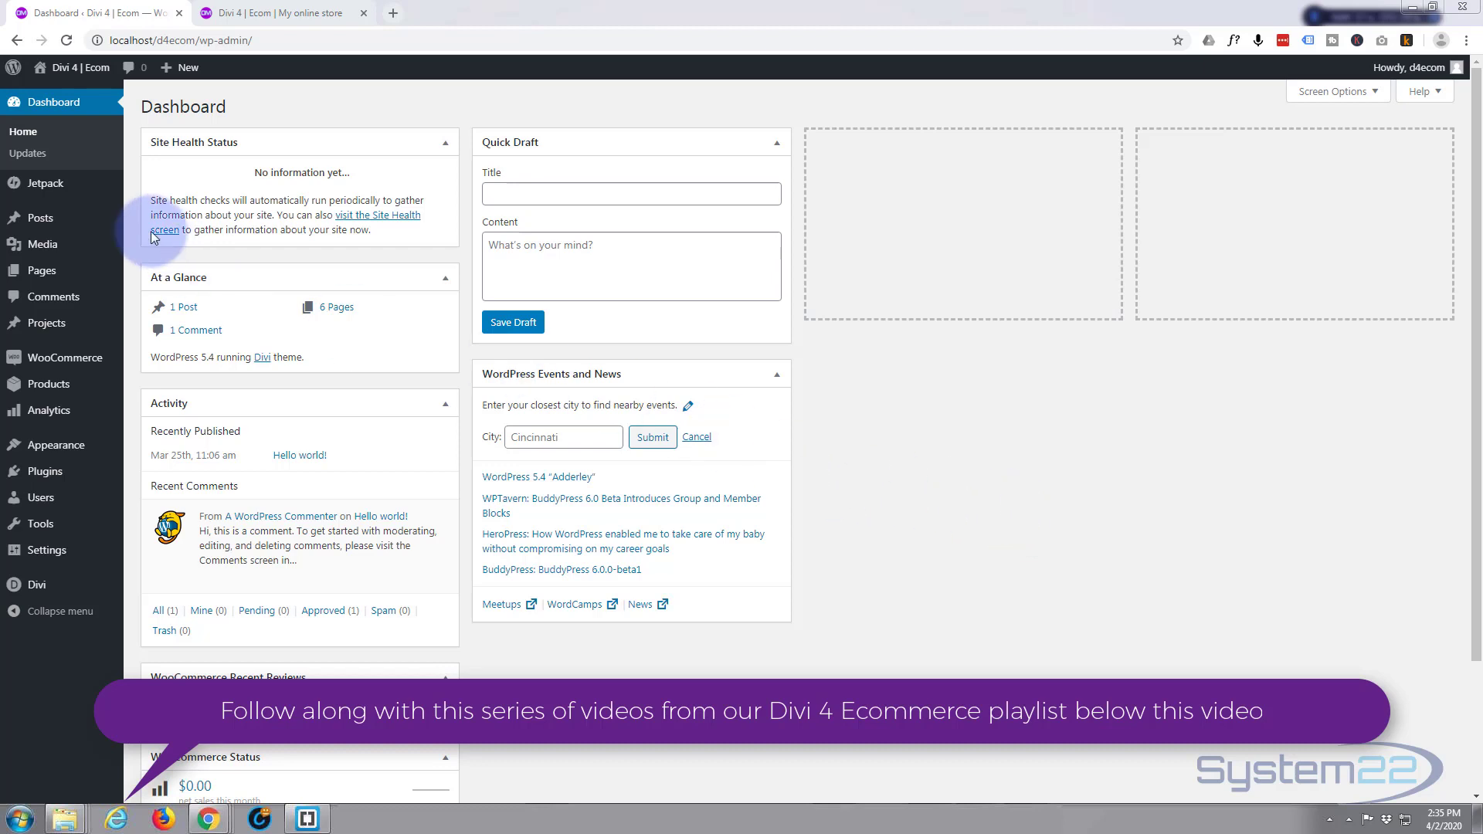
Bring up the '+ New' menu in the WordPress admin toolbar
{"action": "mouse_move", "coordinate": [176, 69]}
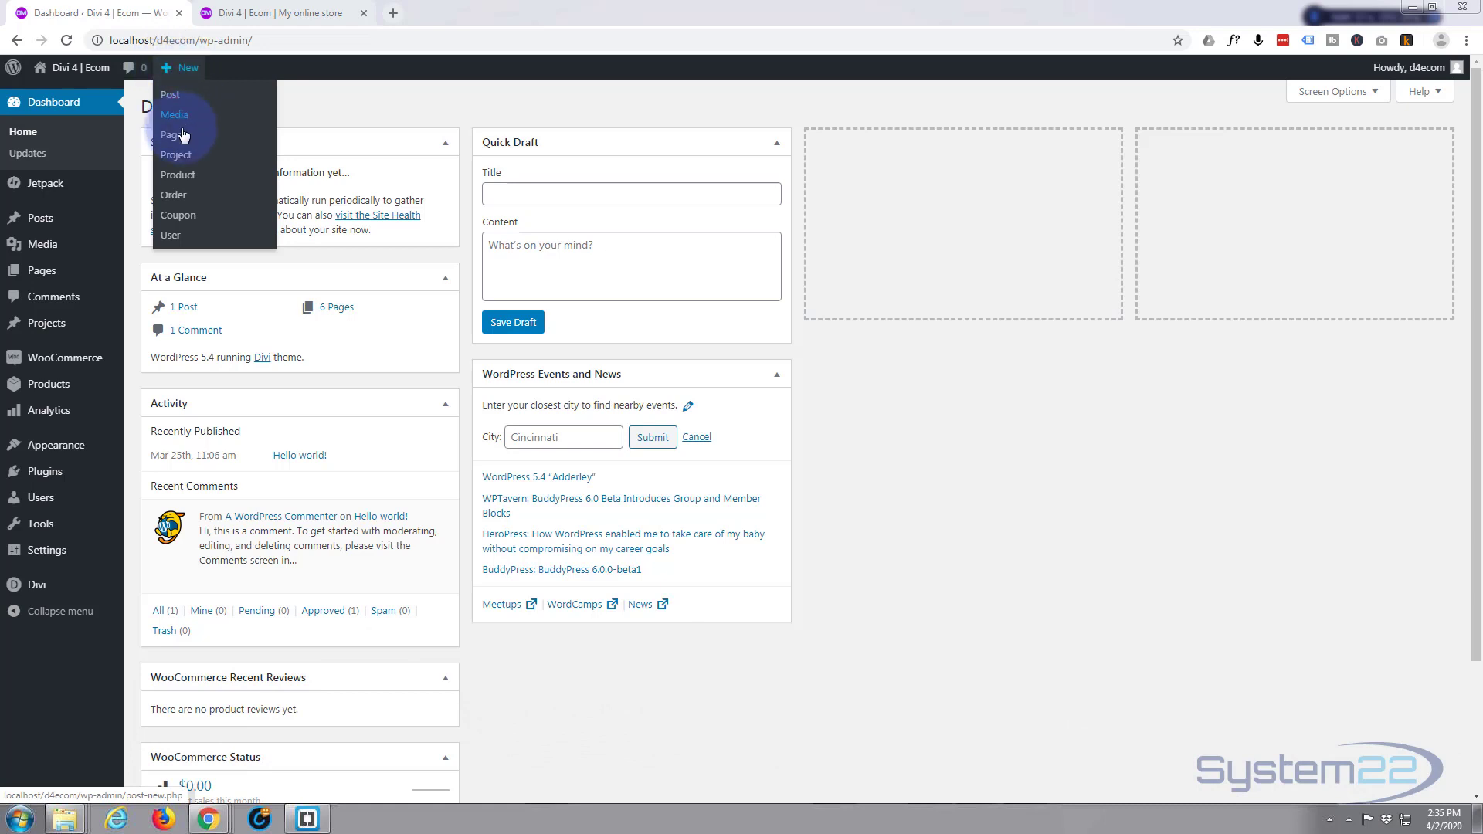
Create a new page titled 'Tech Shop' and open it with the Divi Builder
{"action": "left_click", "coordinate": [173, 137]}
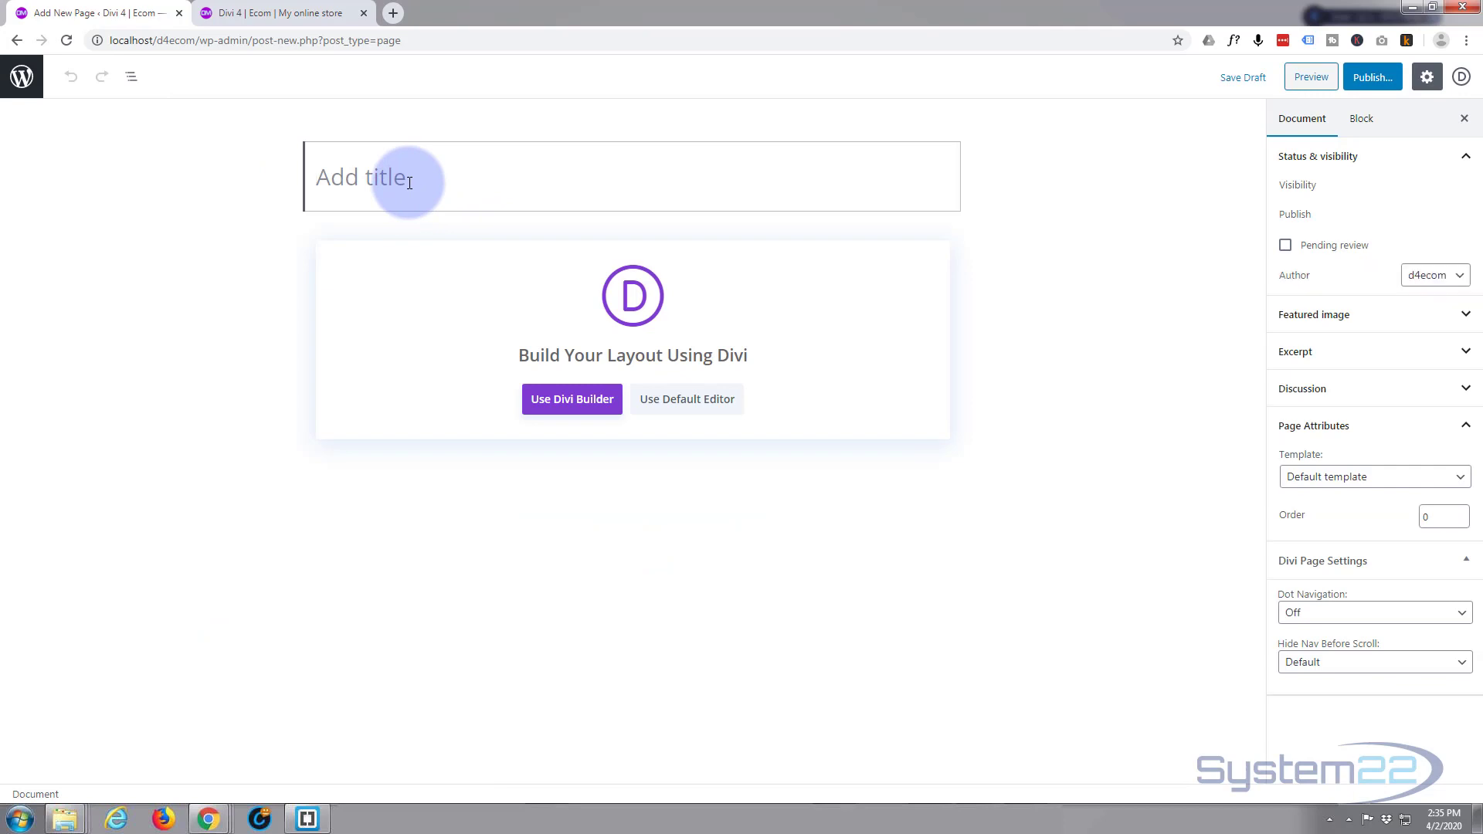
{"action": "type", "text": "Tech Shop"}
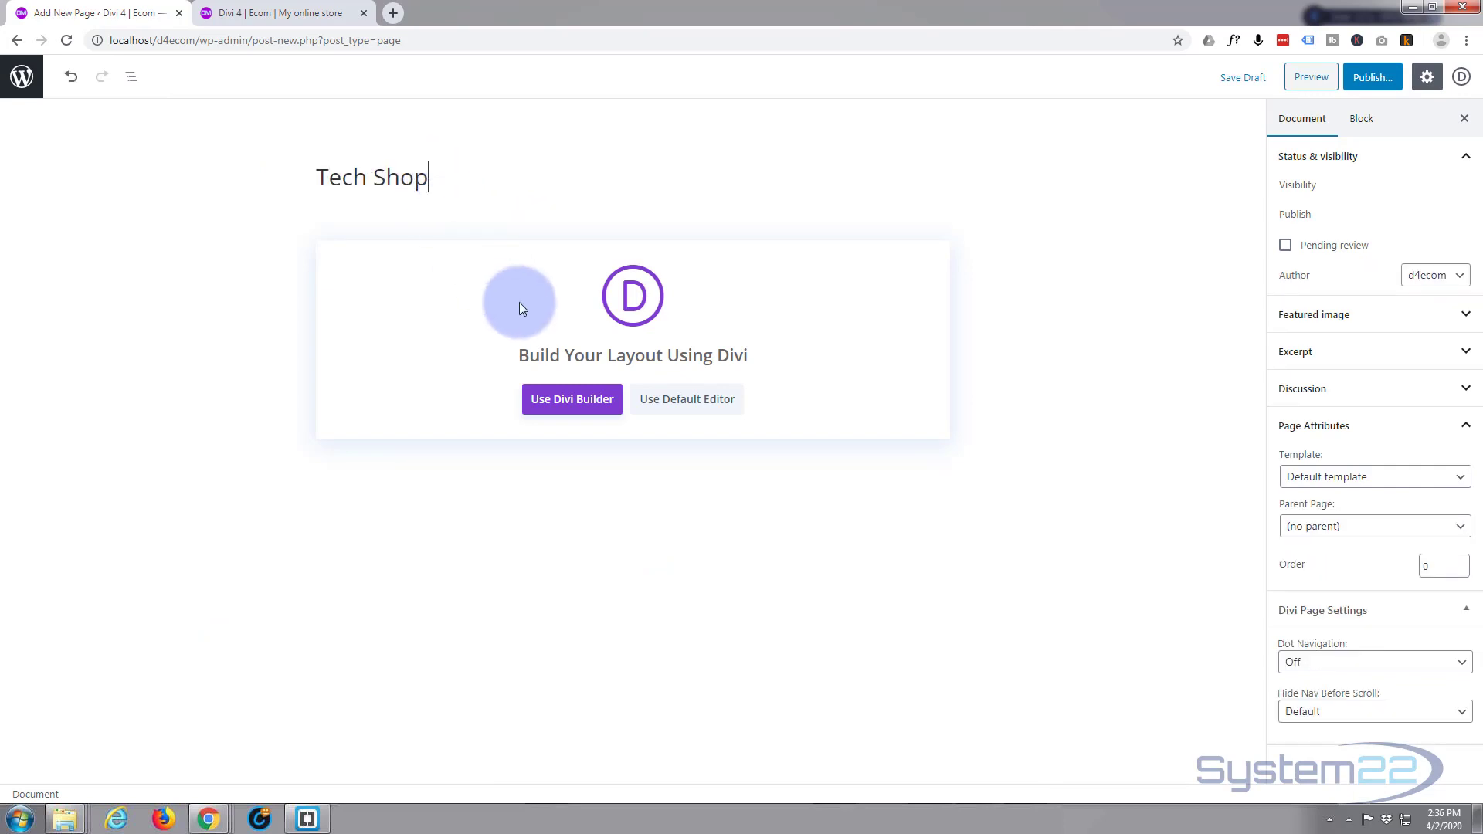
{"action": "left_click", "coordinate": [572, 403]}
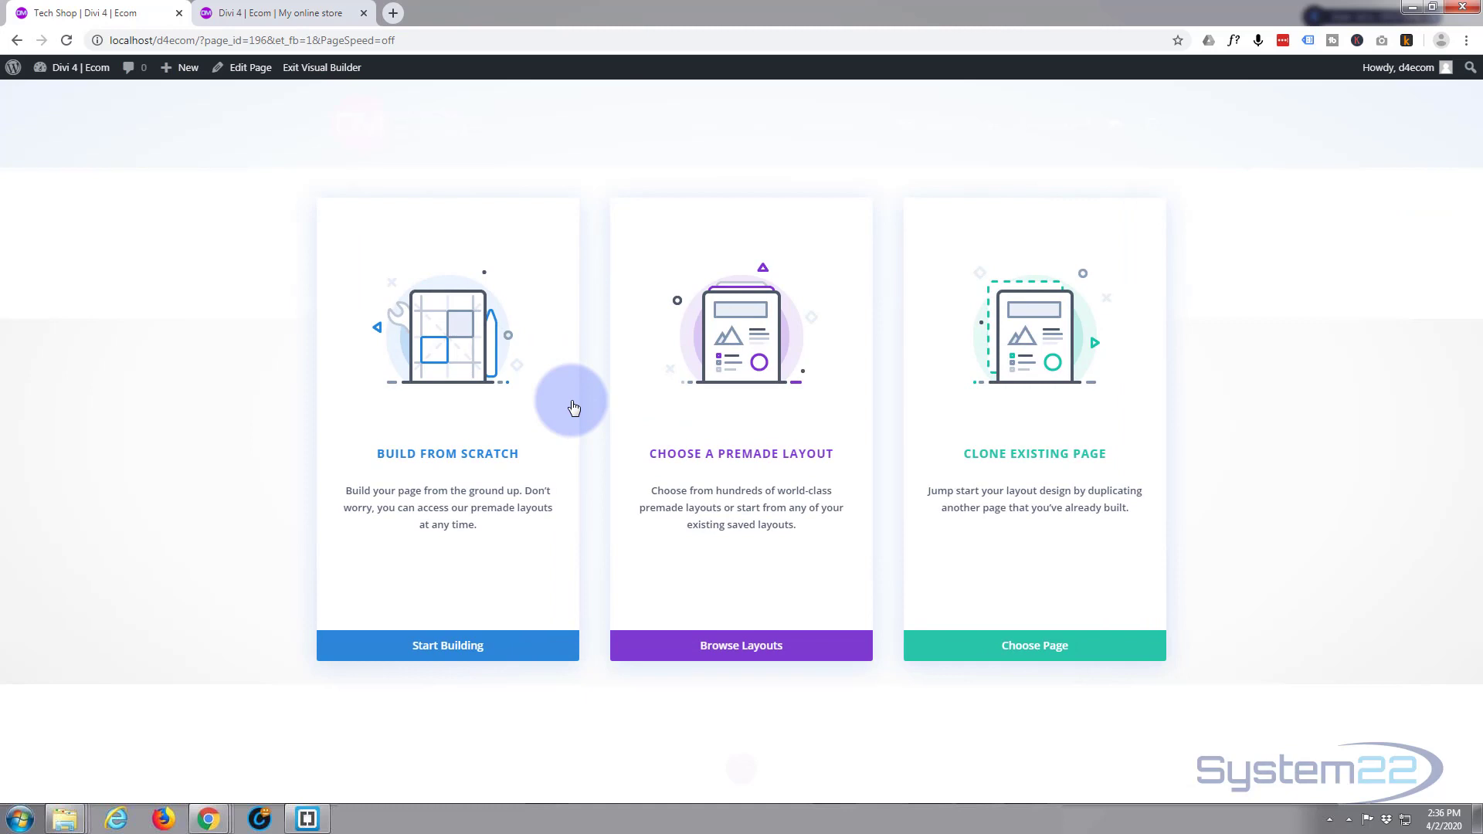
Build from scratch with a one-column row holding a Shop module
{"action": "left_click", "coordinate": [444, 647]}
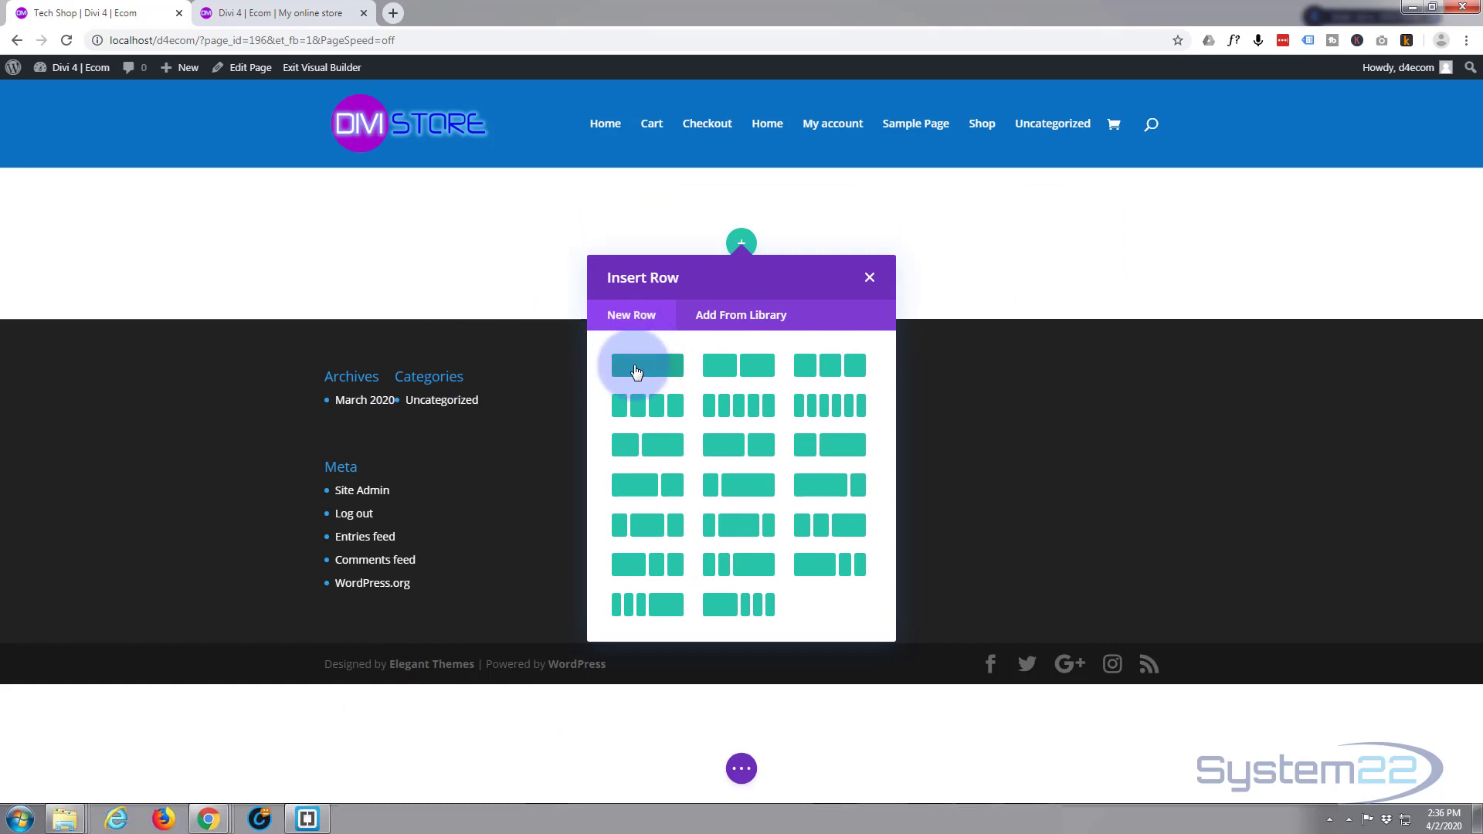
{"action": "left_click", "coordinate": [655, 369]}
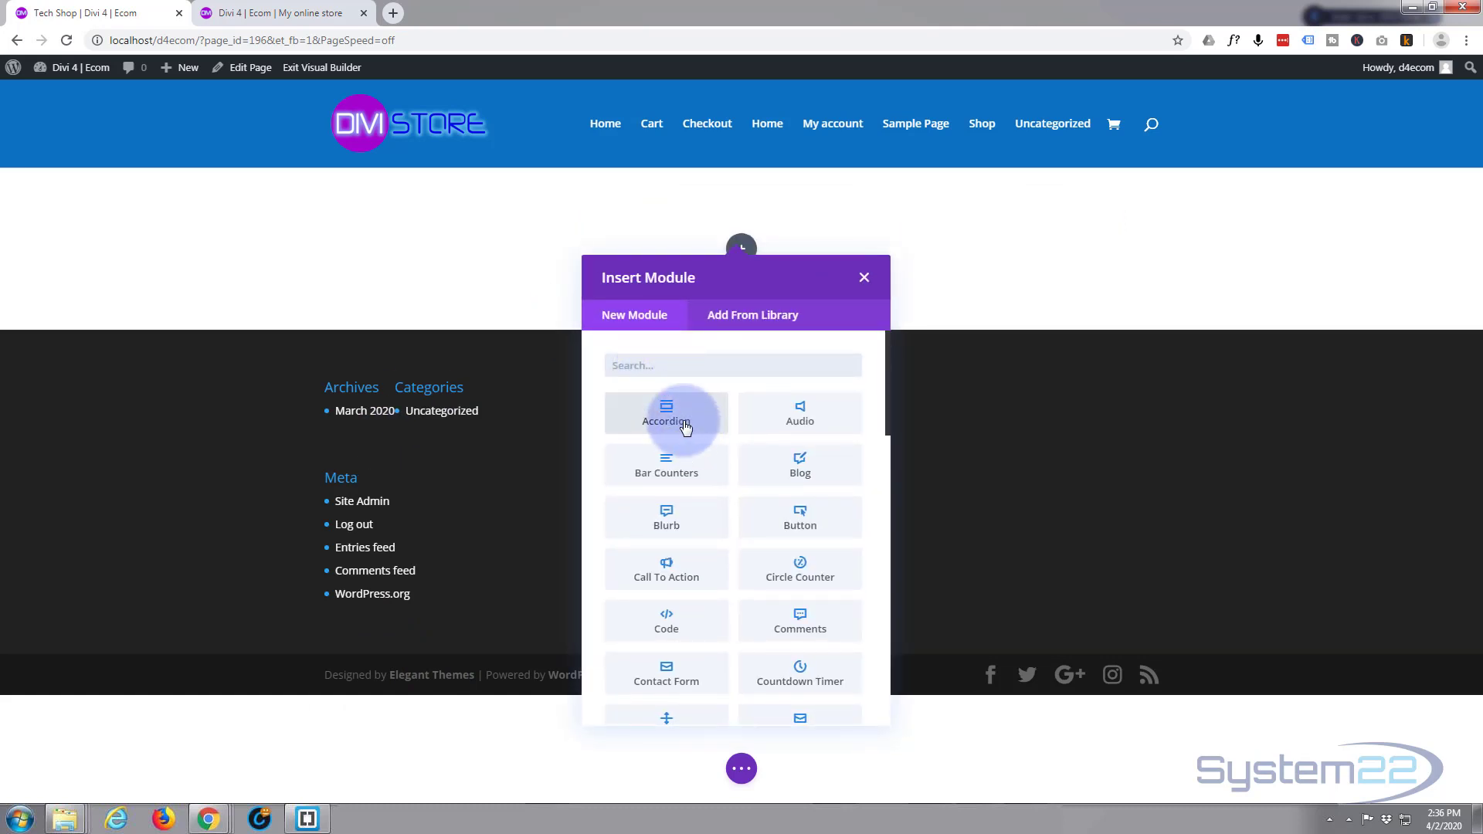
{"action": "scroll", "coordinate": [684, 425], "scroll_direction": "down", "scroll_amount": 7}
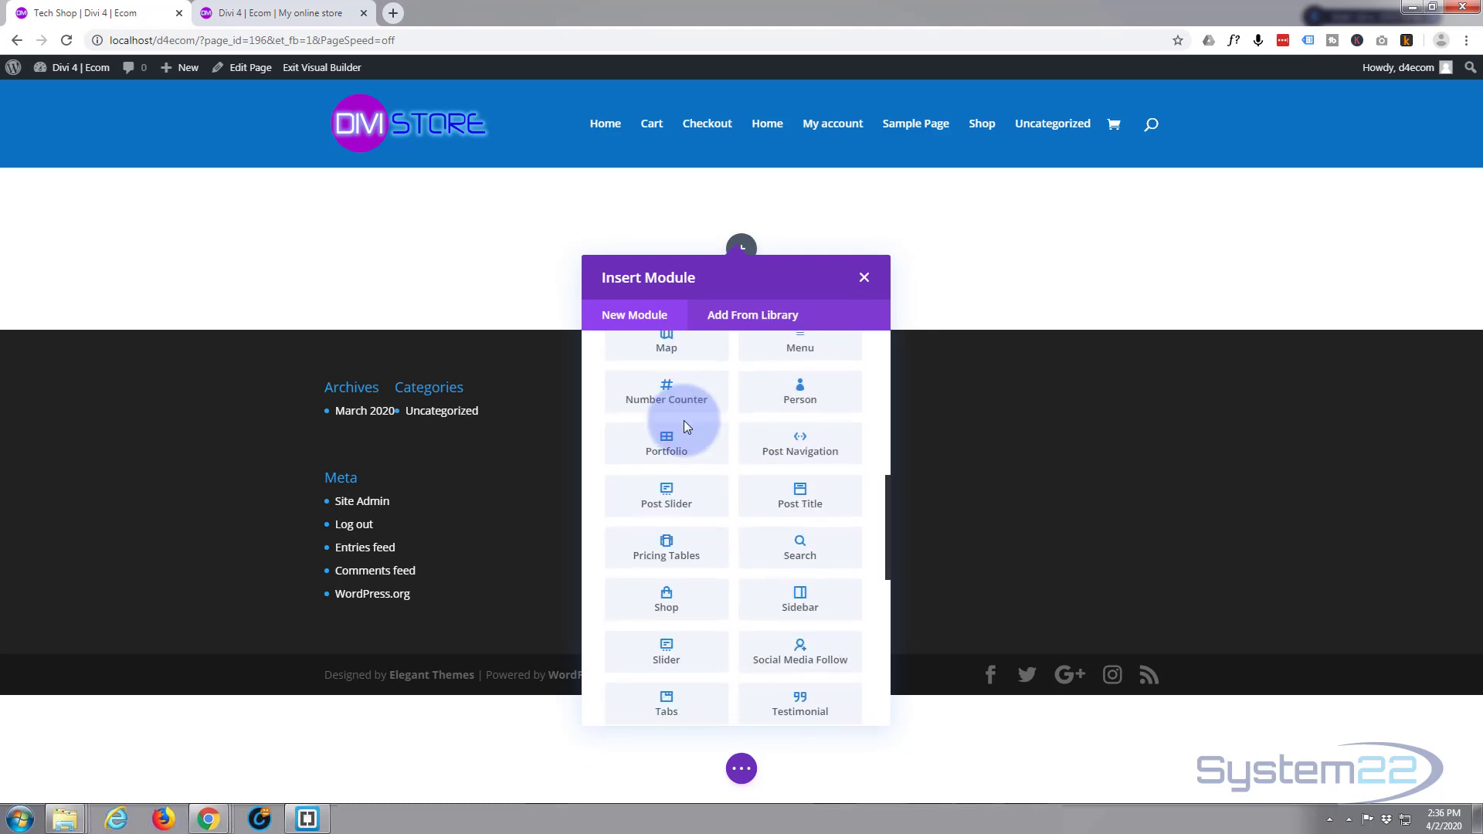
{"action": "scroll", "coordinate": [685, 424], "scroll_direction": "down", "scroll_amount": 1}
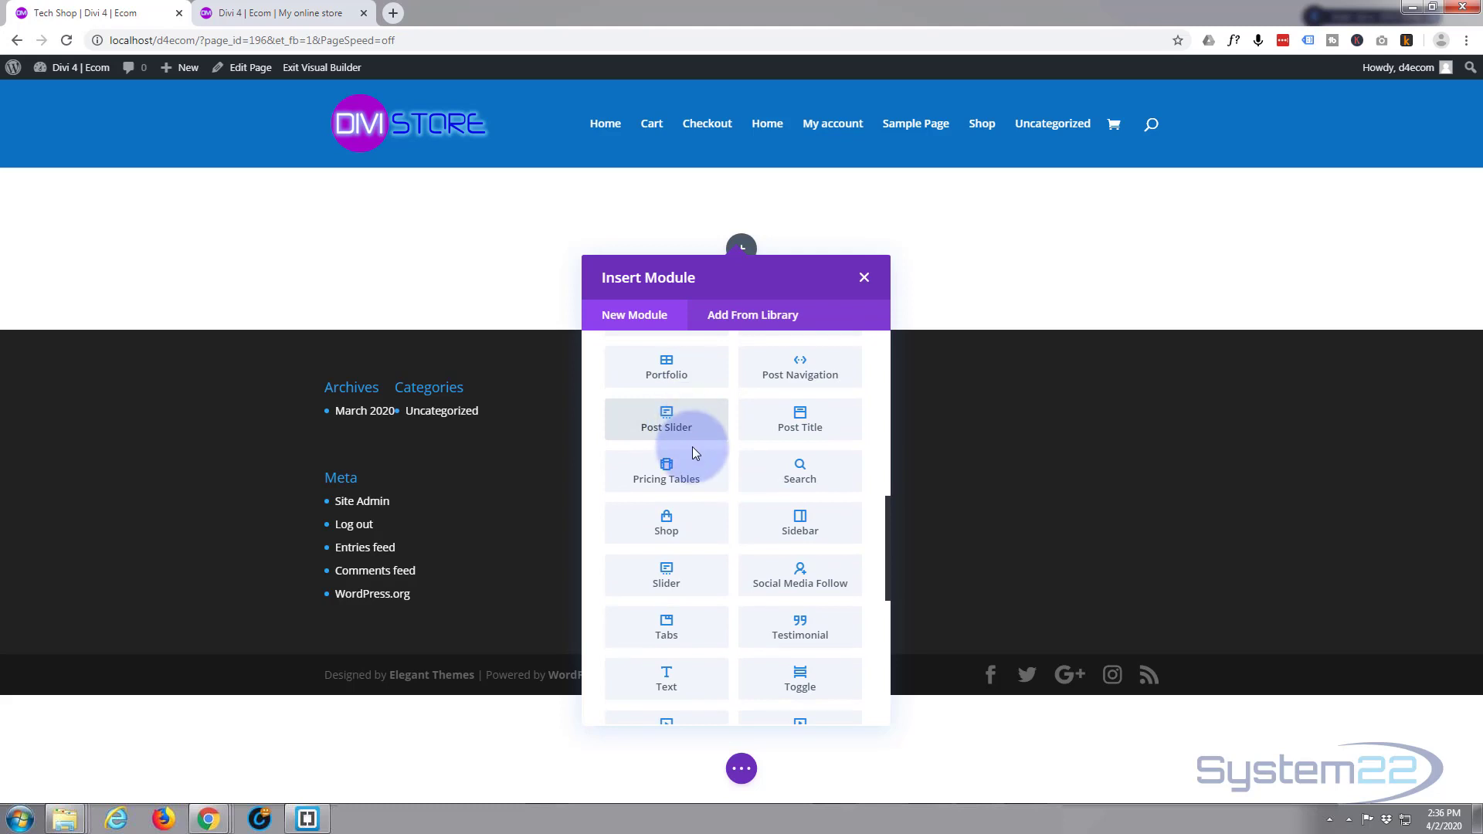
{"action": "scroll", "coordinate": [692, 448], "scroll_direction": "down", "scroll_amount": 8}
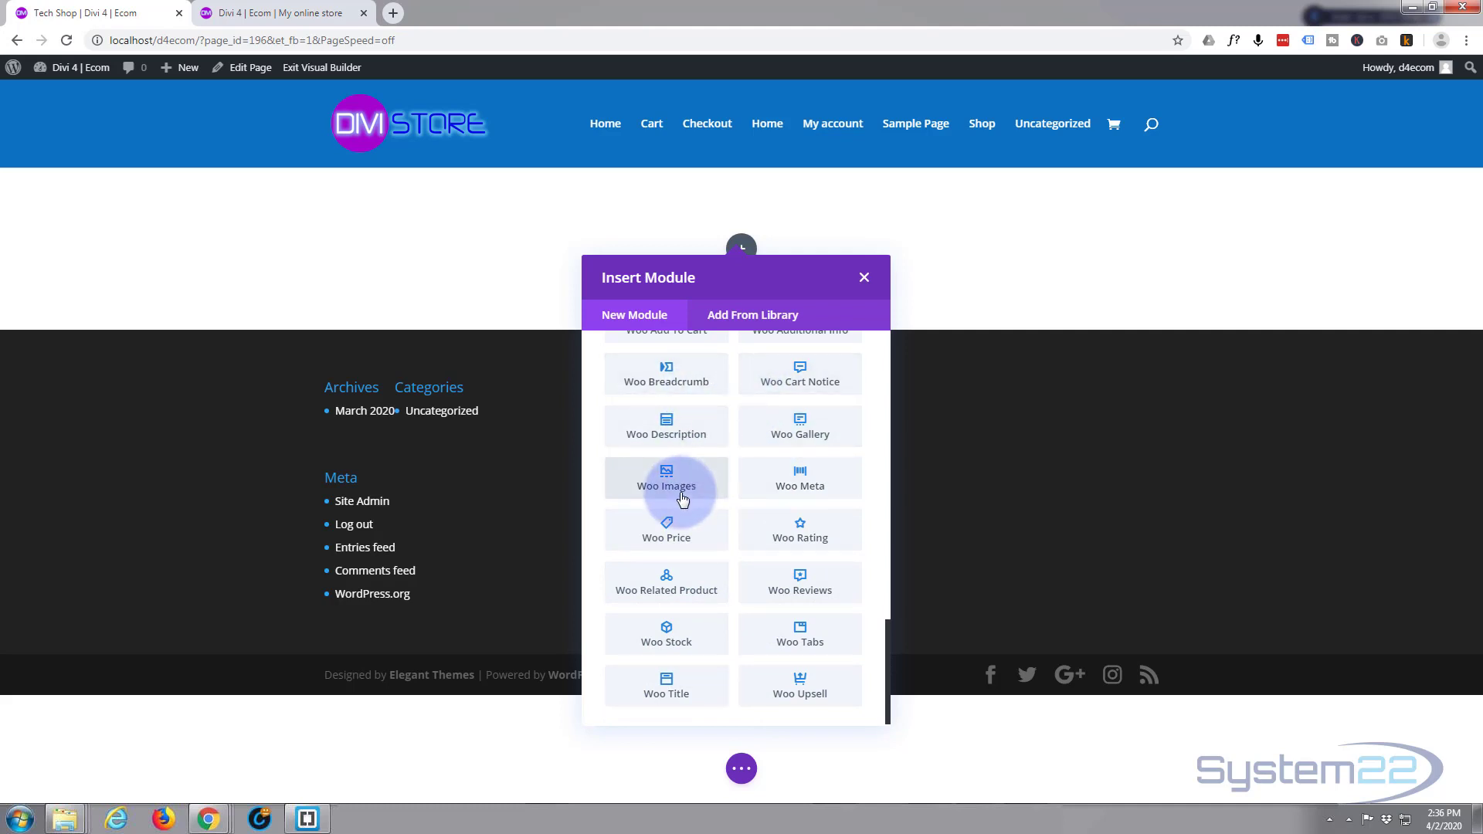
{"action": "scroll", "coordinate": [679, 500], "scroll_direction": "up", "scroll_amount": 8}
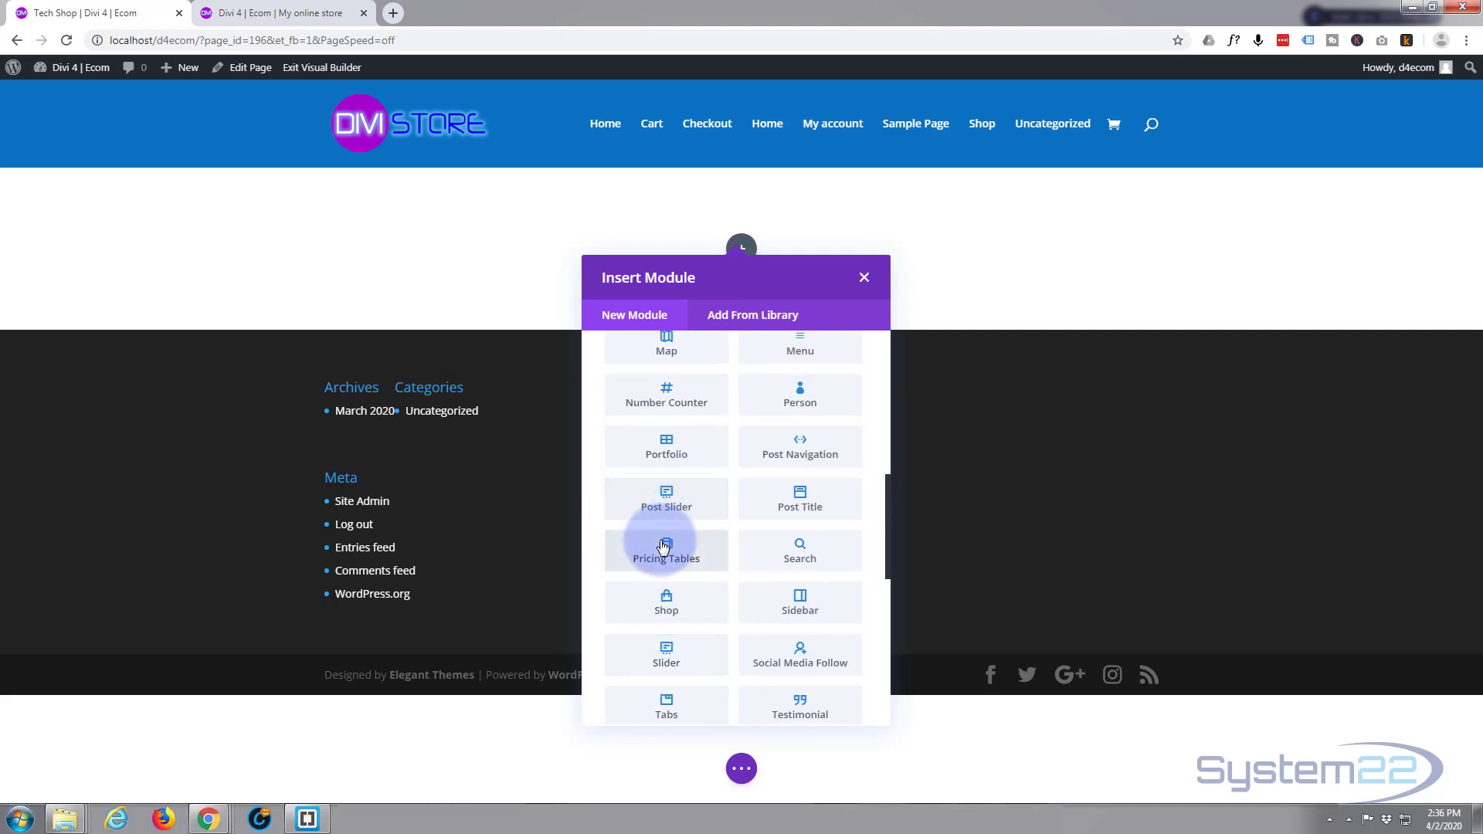
{"action": "scroll", "coordinate": [667, 525], "scroll_direction": "down", "scroll_amount": 1}
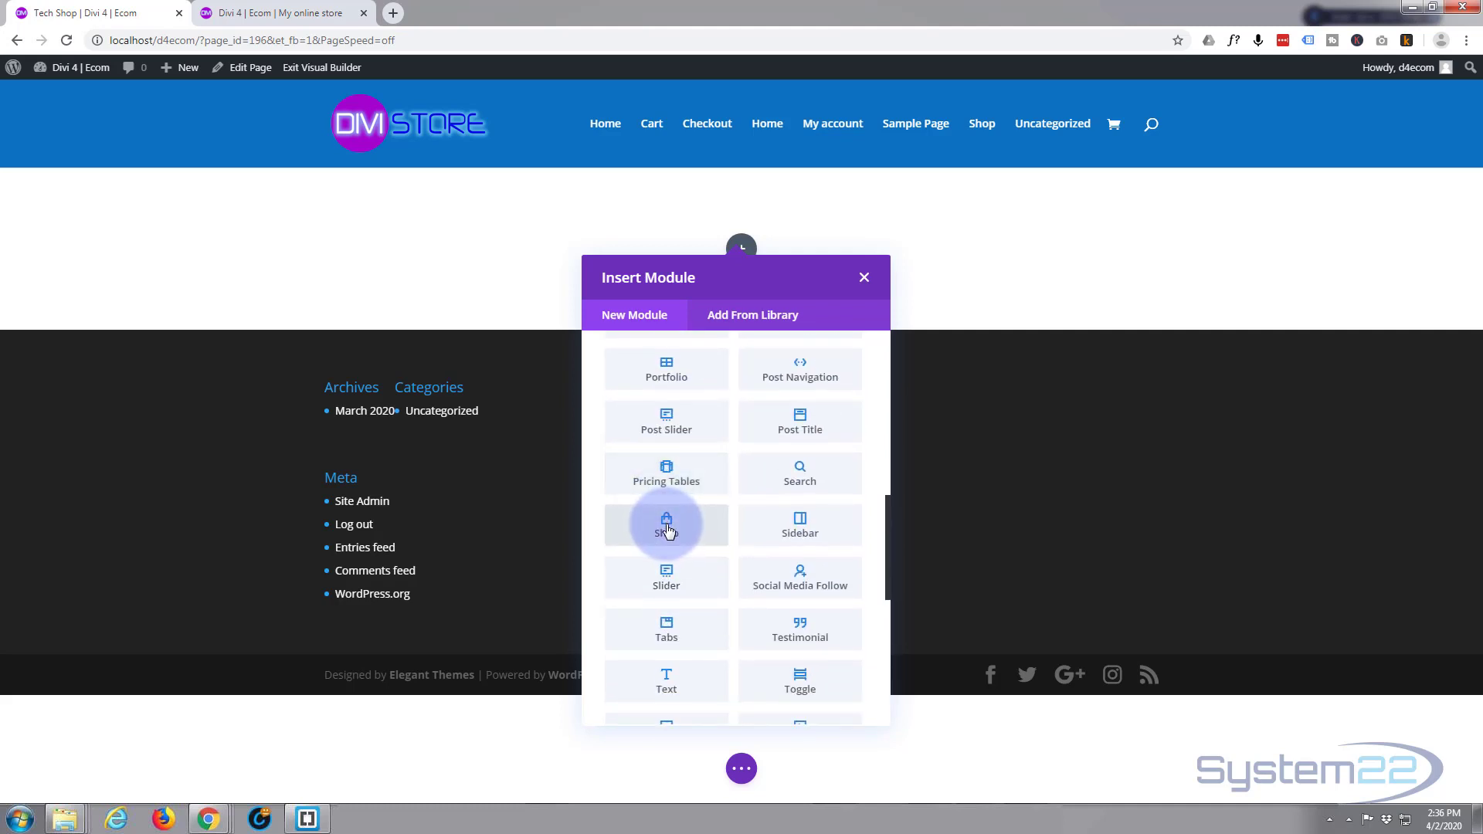
{"action": "left_click", "coordinate": [669, 530]}
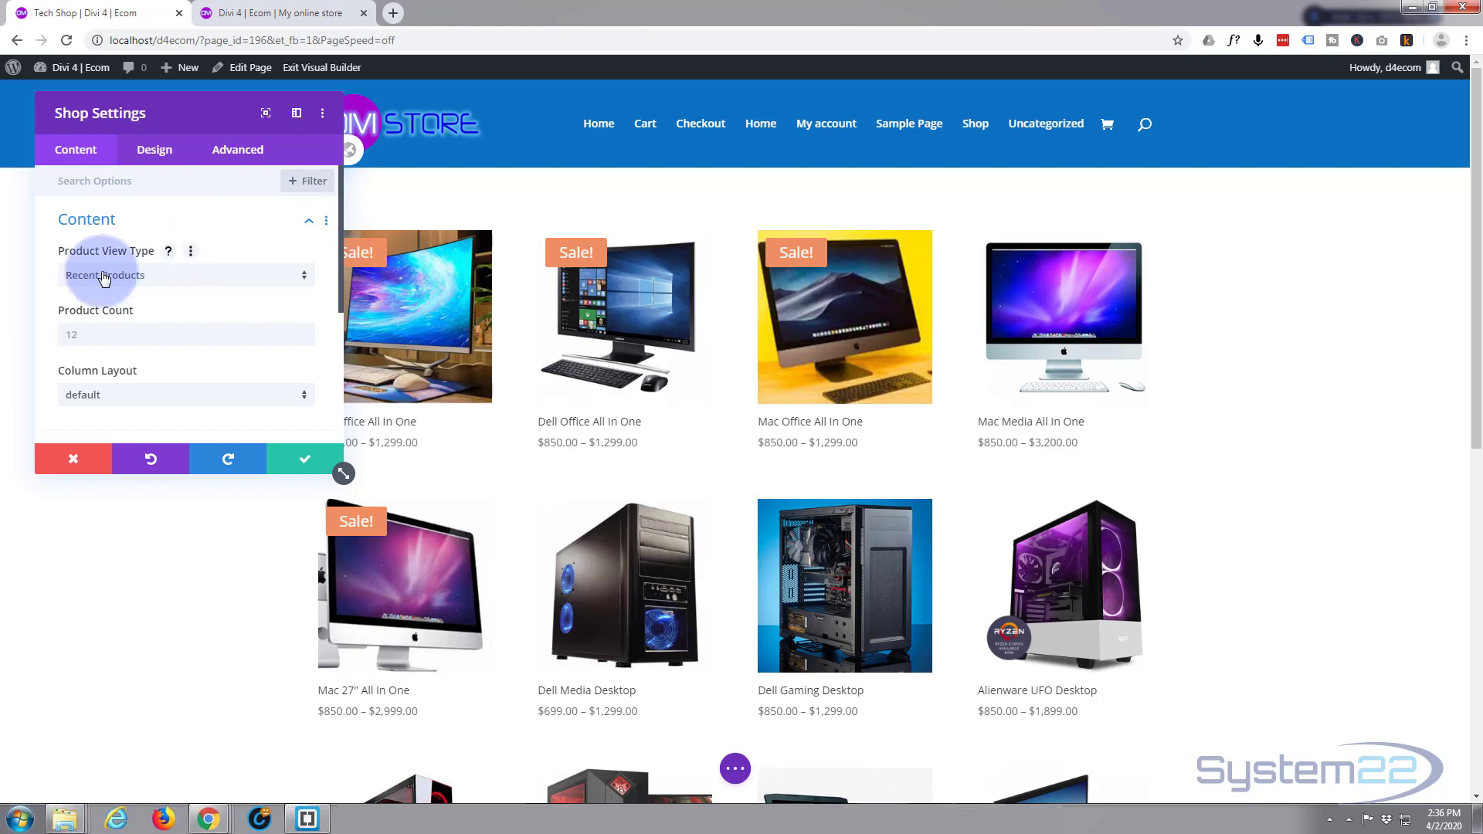
Set Product View Type to Product Category with All Categories and Product Count 20
{"action": "left_click", "coordinate": [219, 282]}
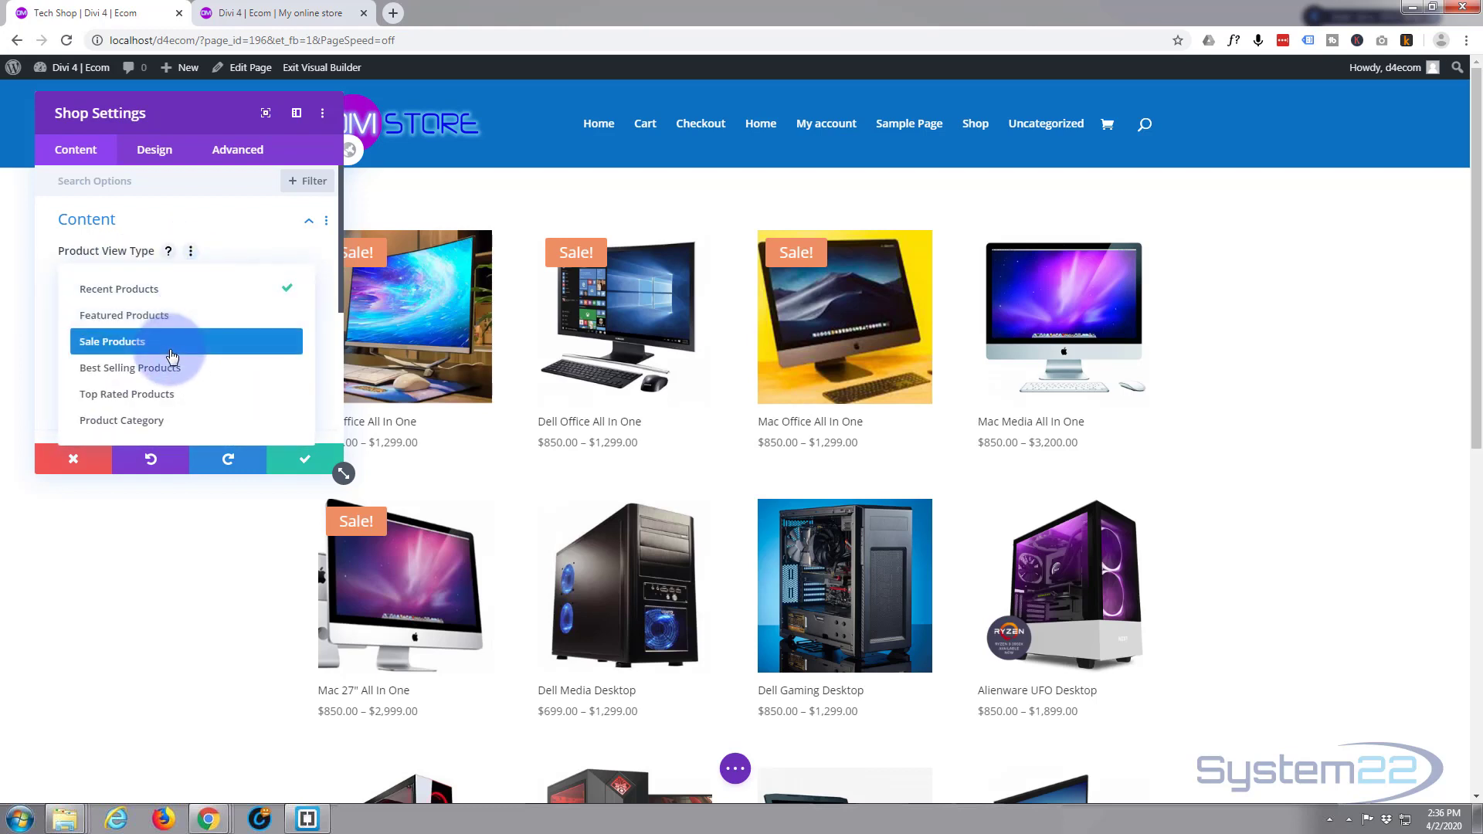
{"action": "left_click", "coordinate": [171, 422]}
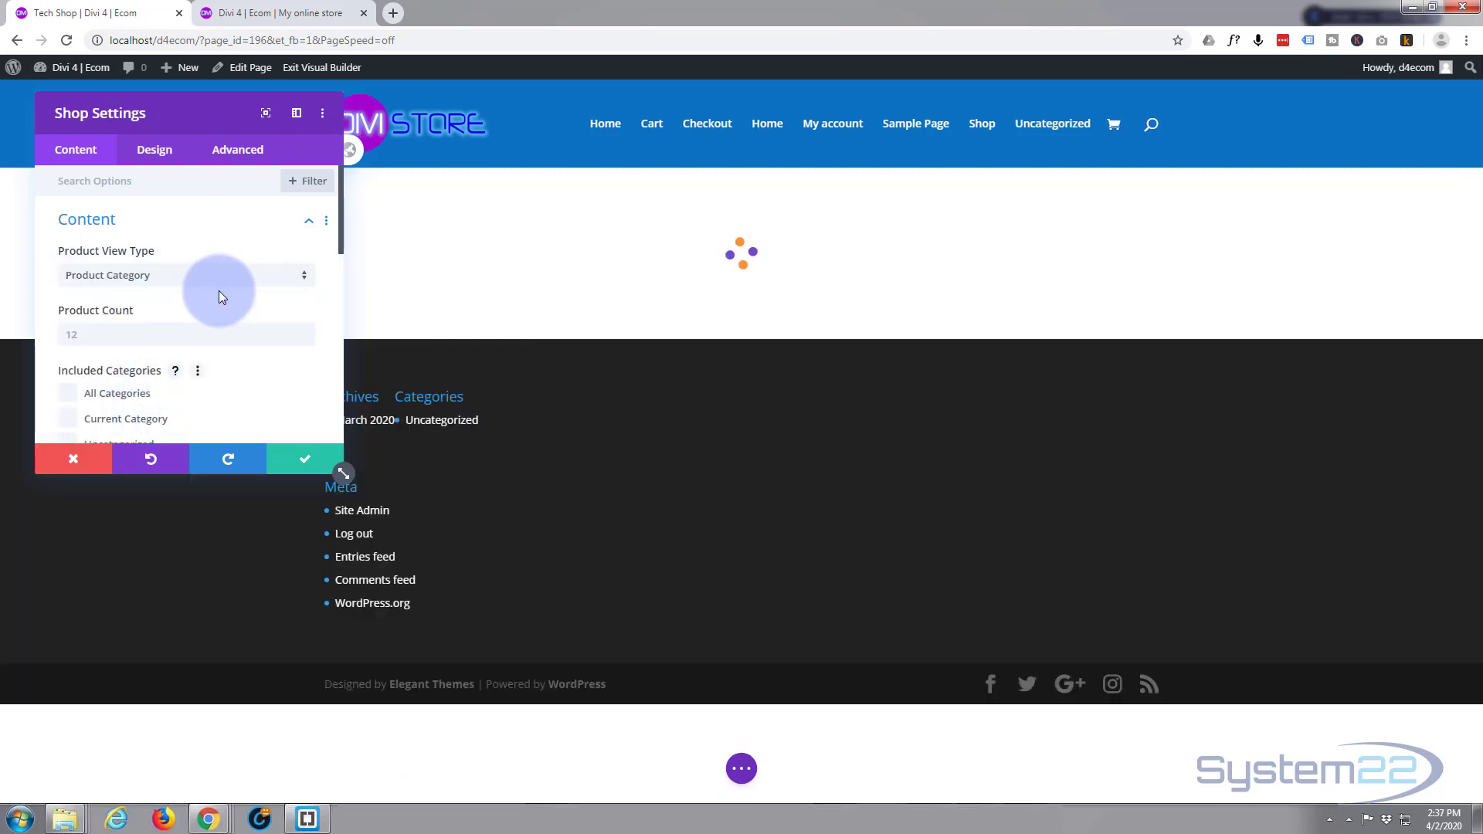
{"action": "scroll", "coordinate": [219, 288], "scroll_direction": "down", "scroll_amount": 1}
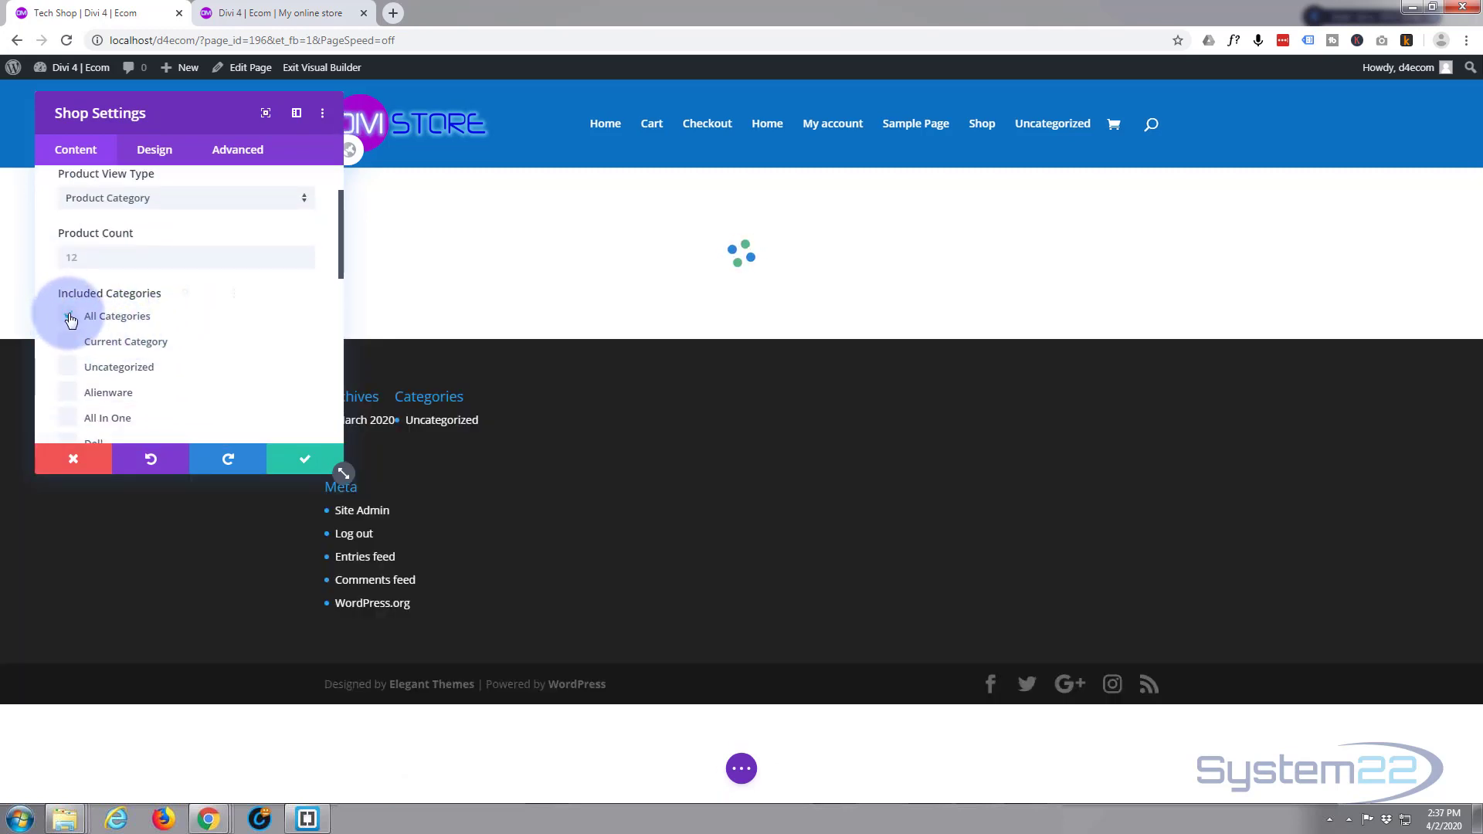
{"action": "left_click", "coordinate": [89, 257]}
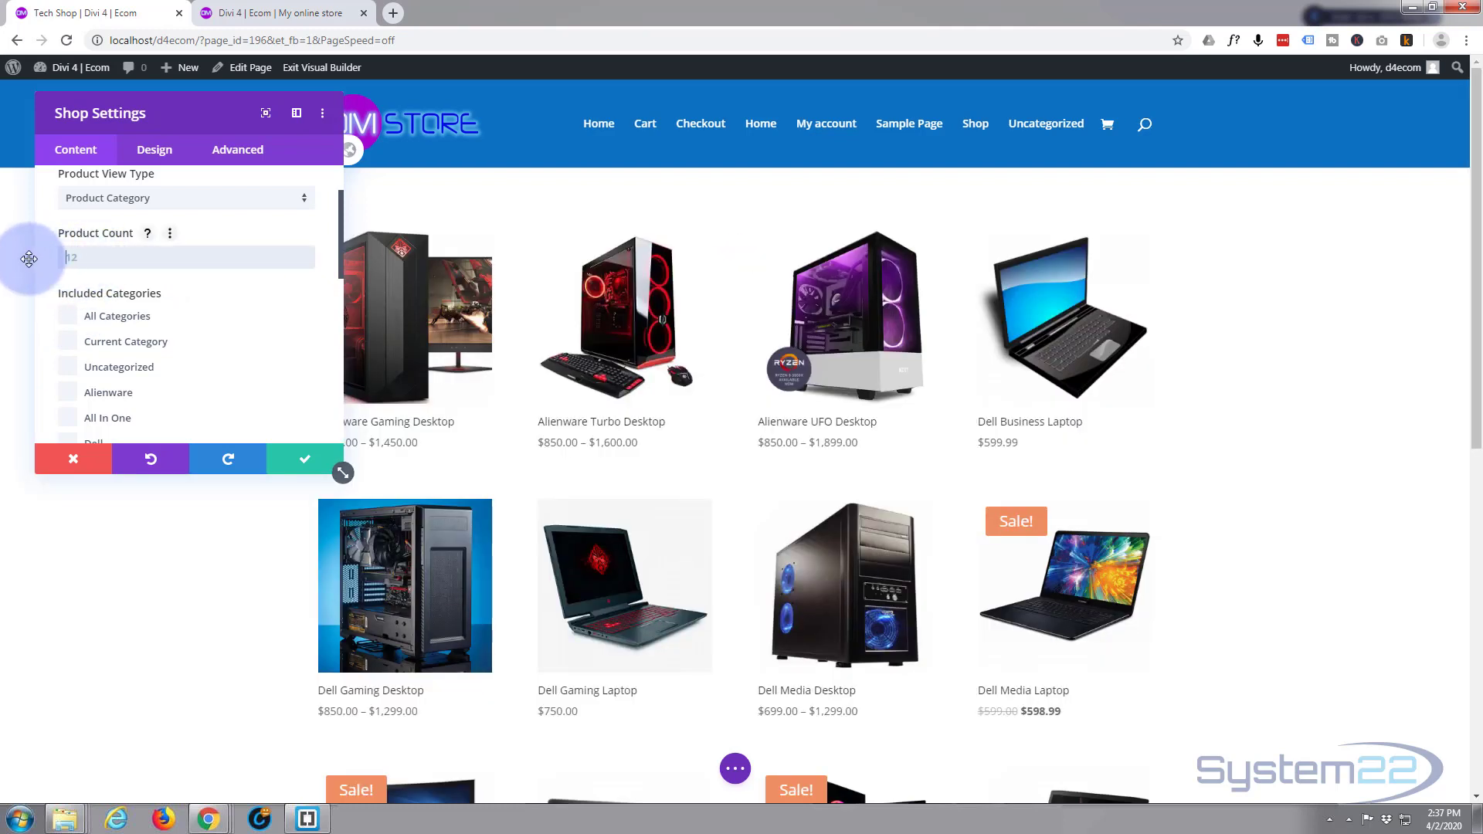
{"action": "left_click", "coordinate": [84, 257]}
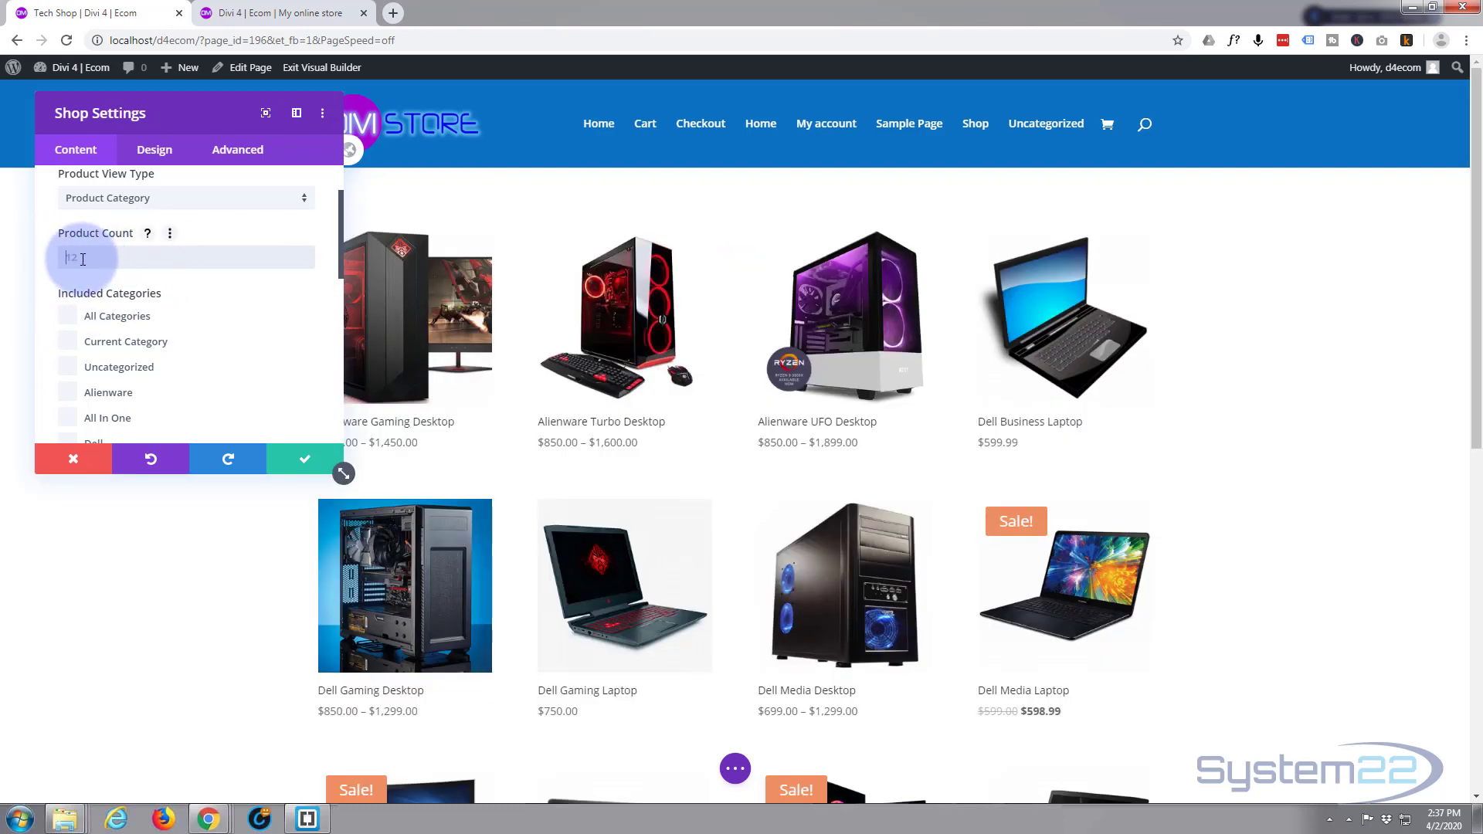
{"action": "type", "text": "20"}
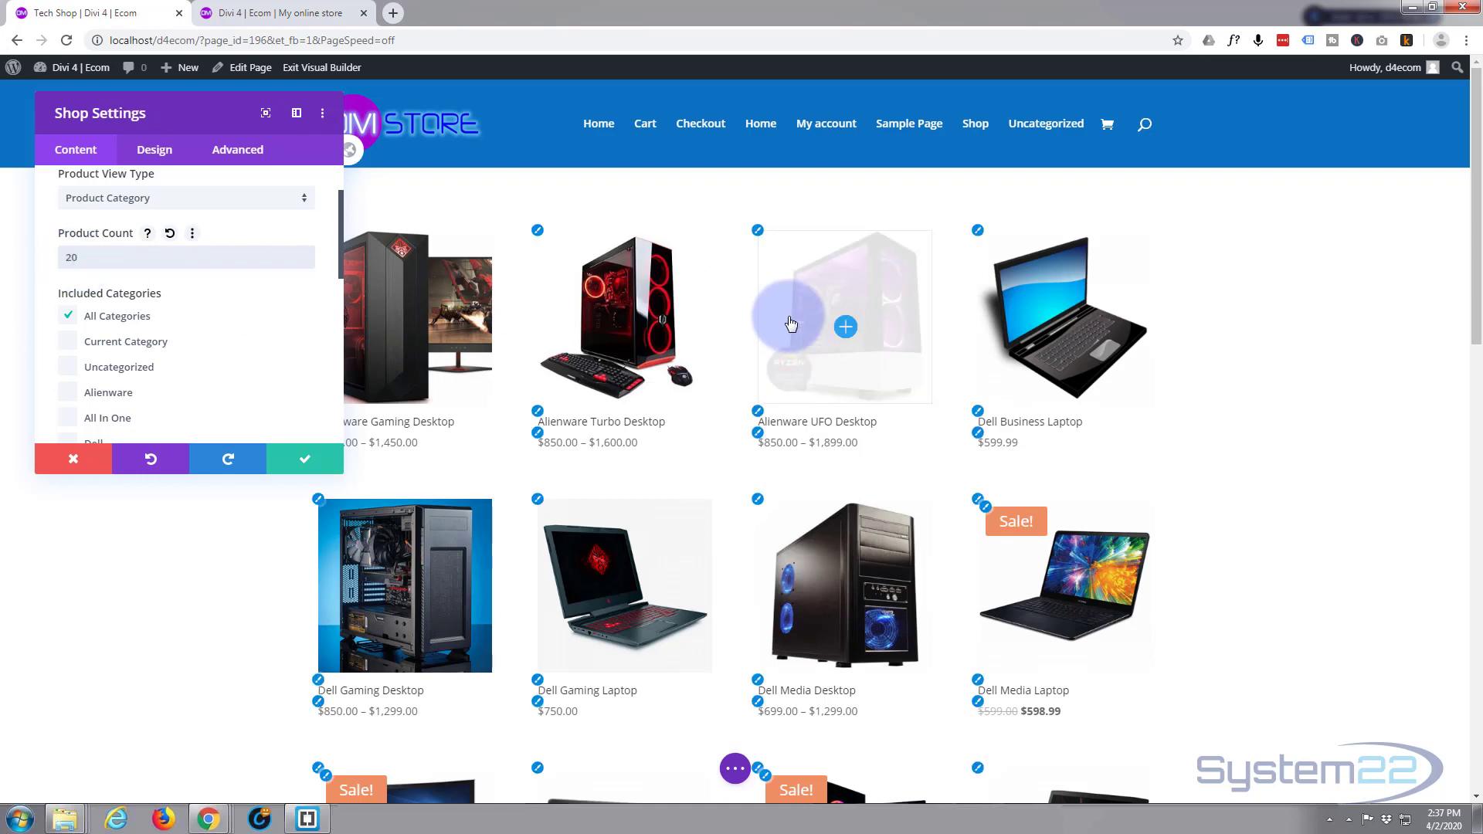
{"action": "scroll", "coordinate": [741, 332], "scroll_direction": "down", "scroll_amount": 8}
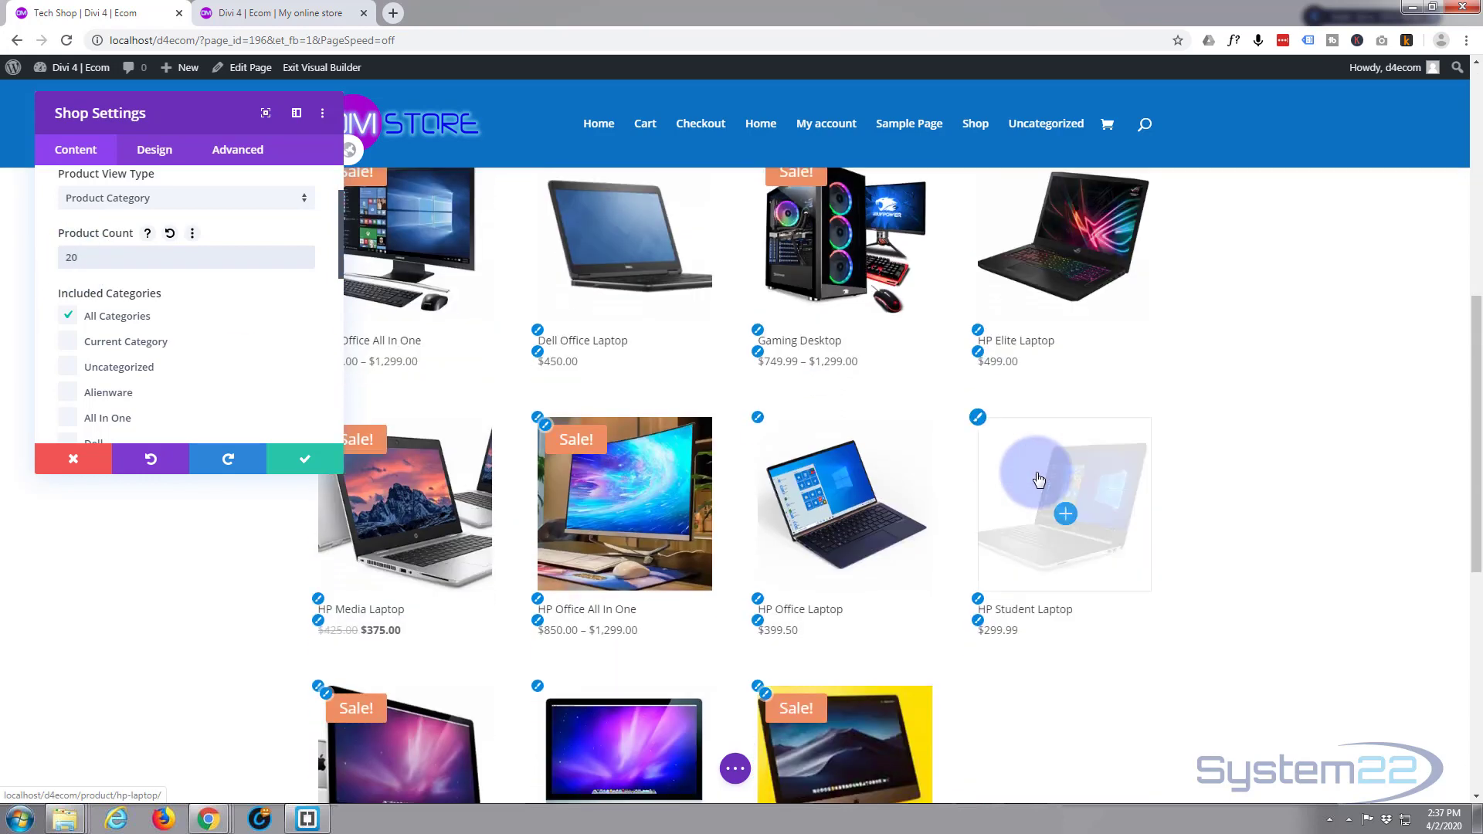
{"action": "scroll", "coordinate": [1038, 480], "scroll_direction": "down", "scroll_amount": 6}
{"action": "scroll", "coordinate": [1036, 473], "scroll_direction": "up", "scroll_amount": 10}
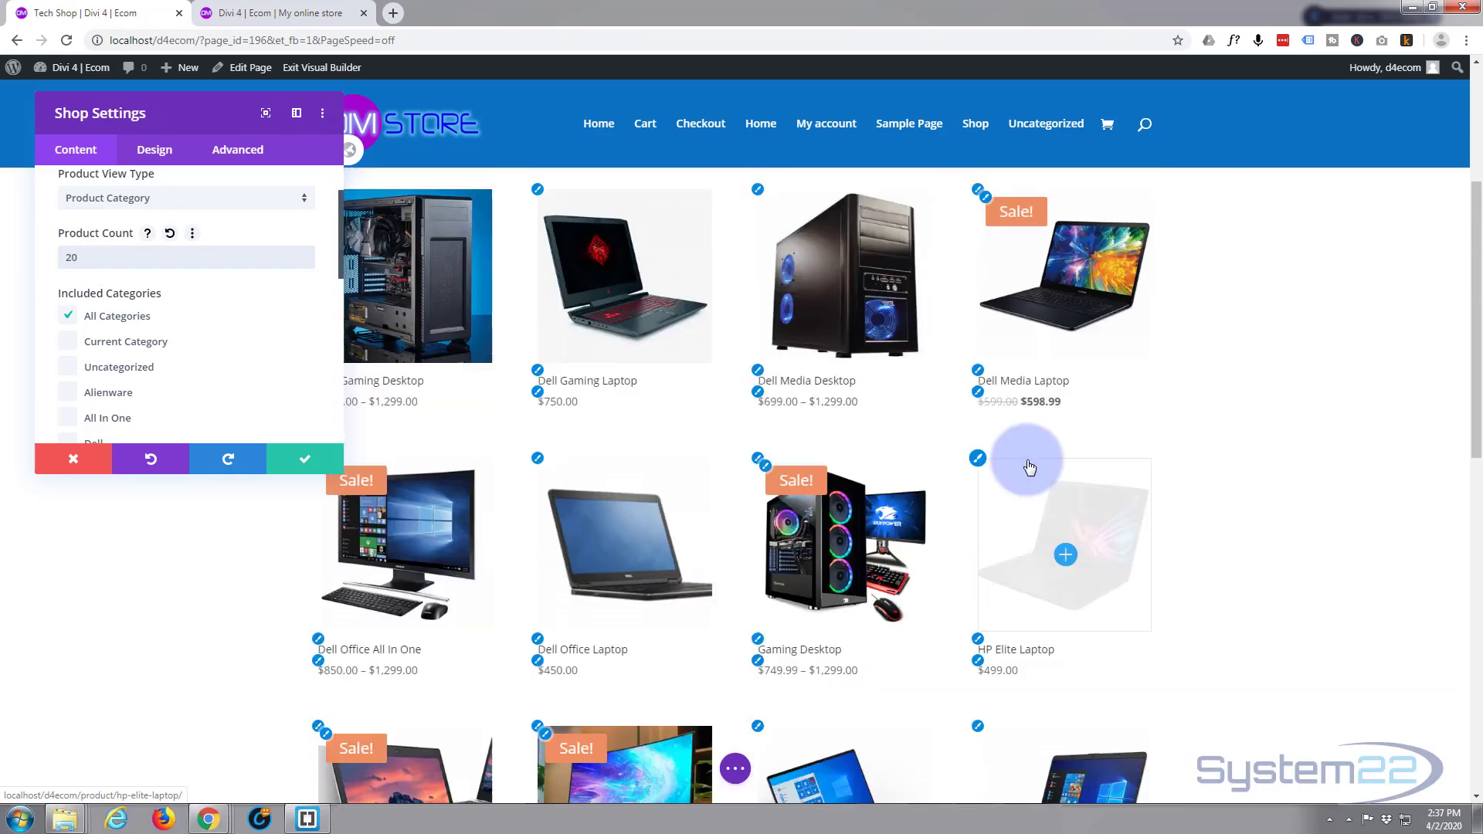
{"action": "scroll", "coordinate": [982, 449], "scroll_direction": "up", "scroll_amount": 1}
{"action": "scroll", "coordinate": [242, 328], "scroll_direction": "down", "scroll_amount": 1}
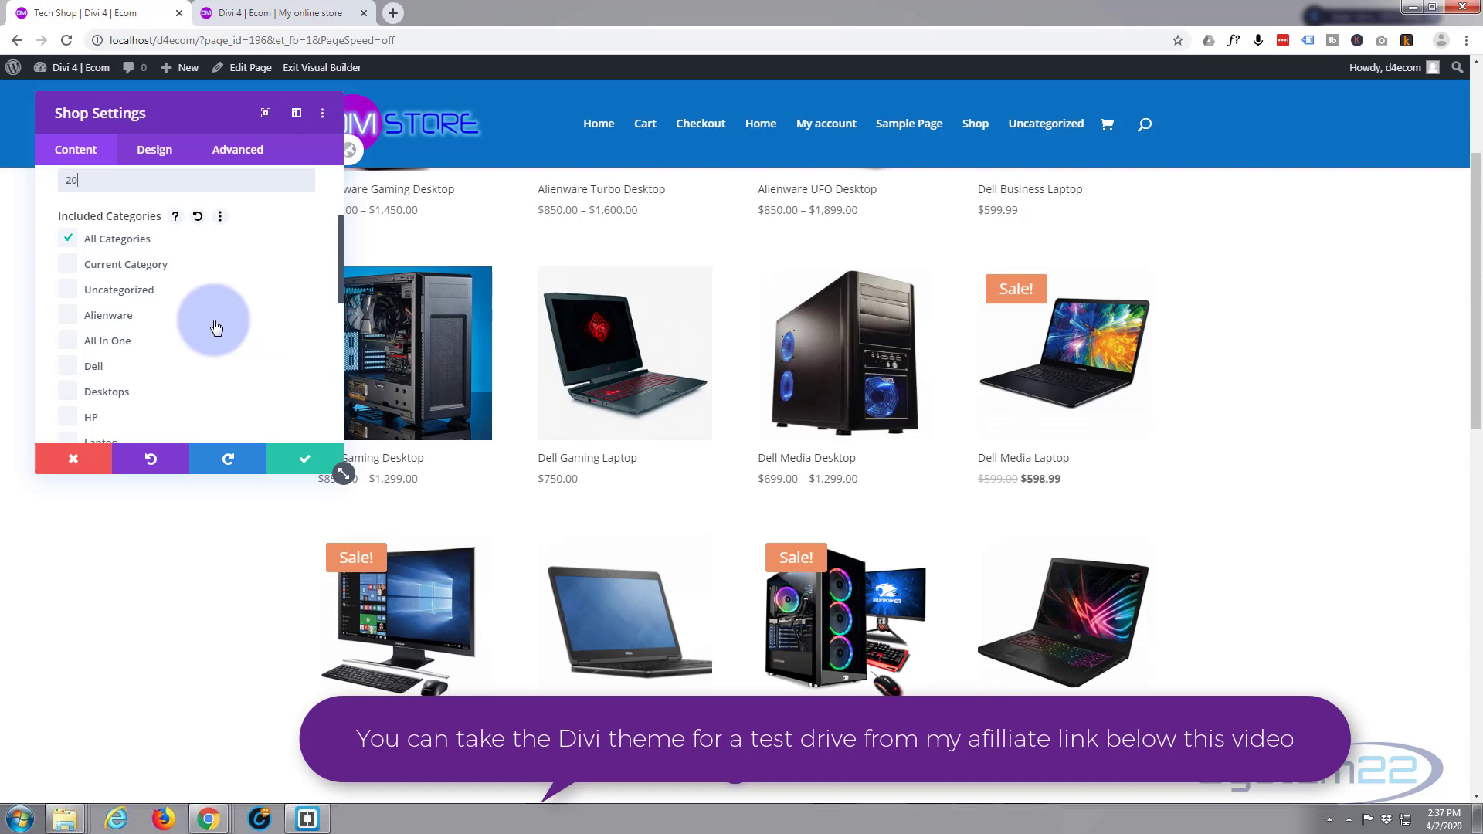
{"action": "scroll", "coordinate": [216, 327], "scroll_direction": "up", "scroll_amount": 2}
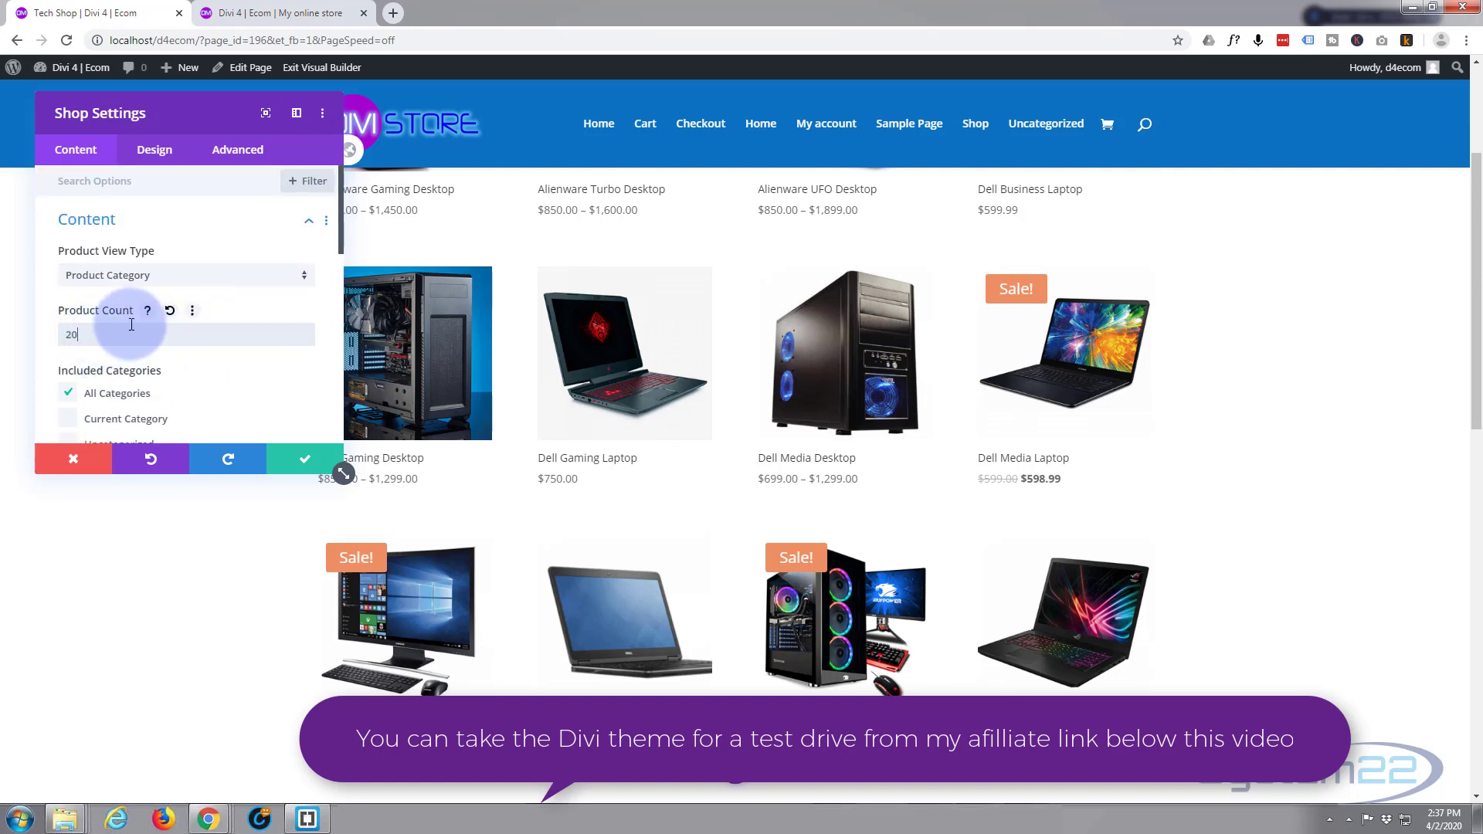
{"action": "scroll", "coordinate": [291, 398], "scroll_direction": "down", "scroll_amount": 1}
{"action": "scroll", "coordinate": [732, 666], "scroll_direction": "down", "scroll_amount": 5}
{"action": "scroll", "coordinate": [731, 672], "scroll_direction": "down", "scroll_amount": 5}
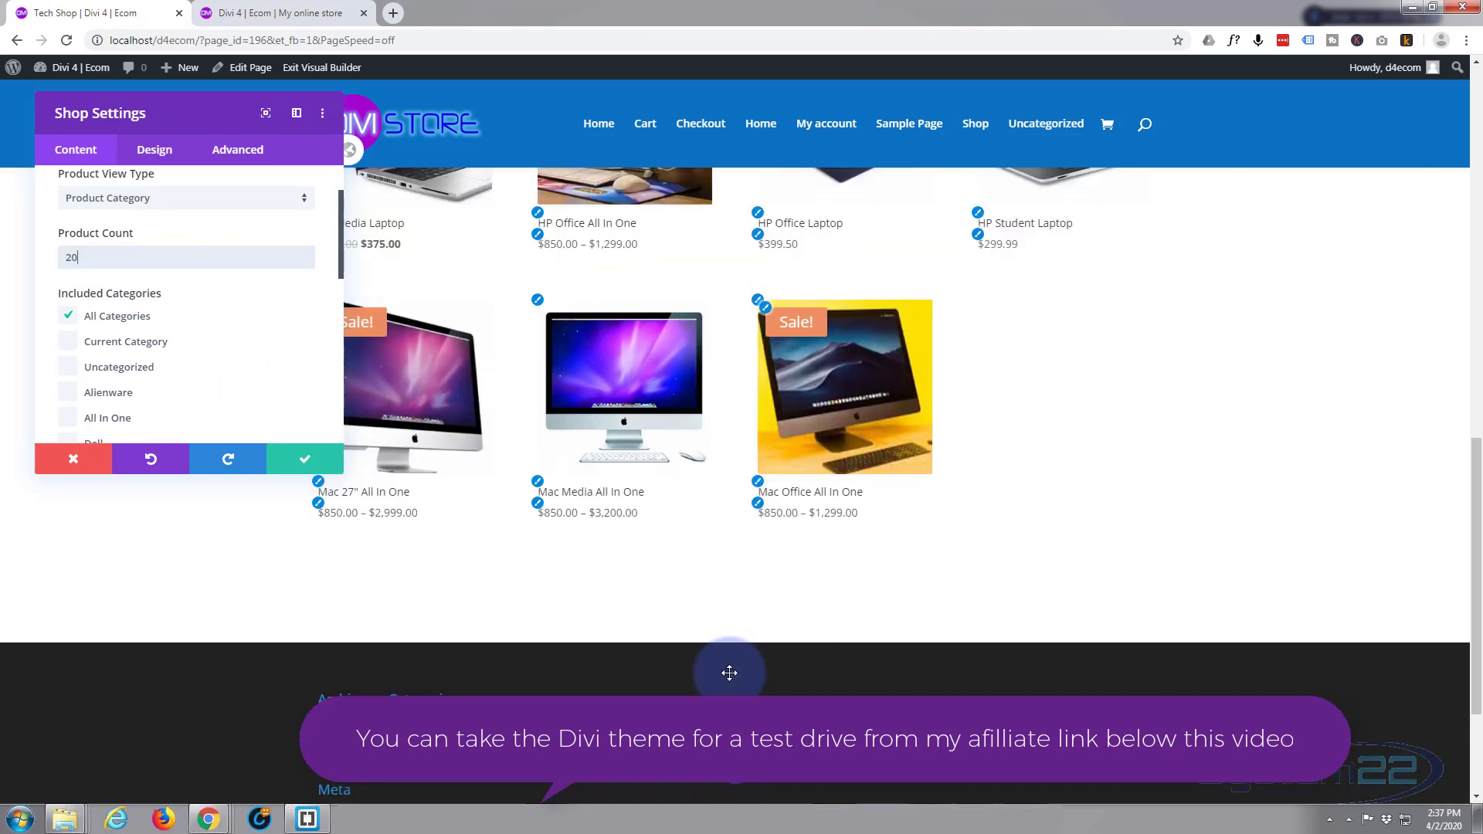
{"action": "scroll", "coordinate": [729, 670], "scroll_direction": "up", "scroll_amount": 6}
{"action": "scroll", "coordinate": [729, 668], "scroll_direction": "up", "scroll_amount": 7}
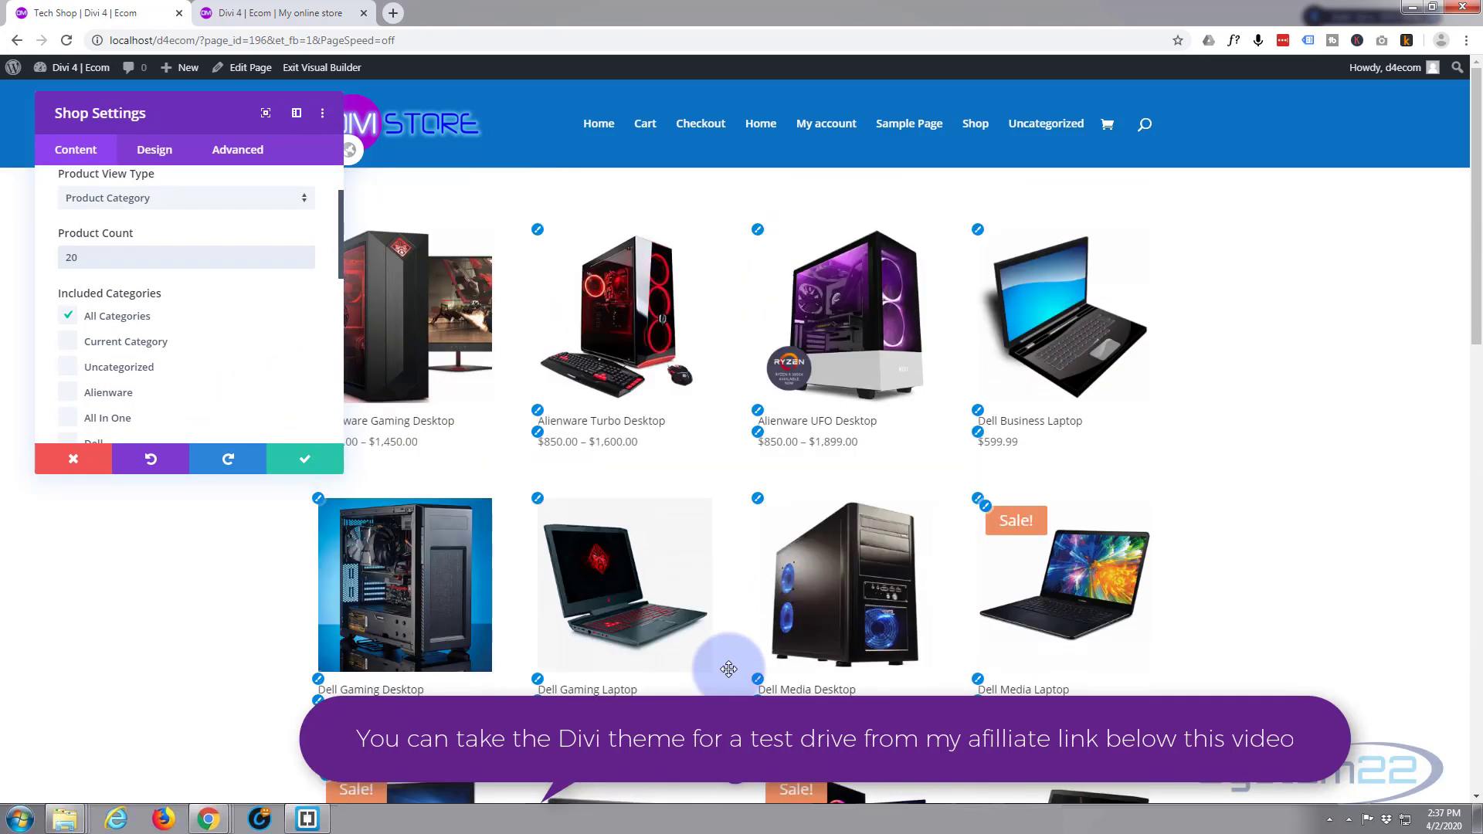
{"action": "scroll", "coordinate": [210, 355], "scroll_direction": "down", "scroll_amount": 4}
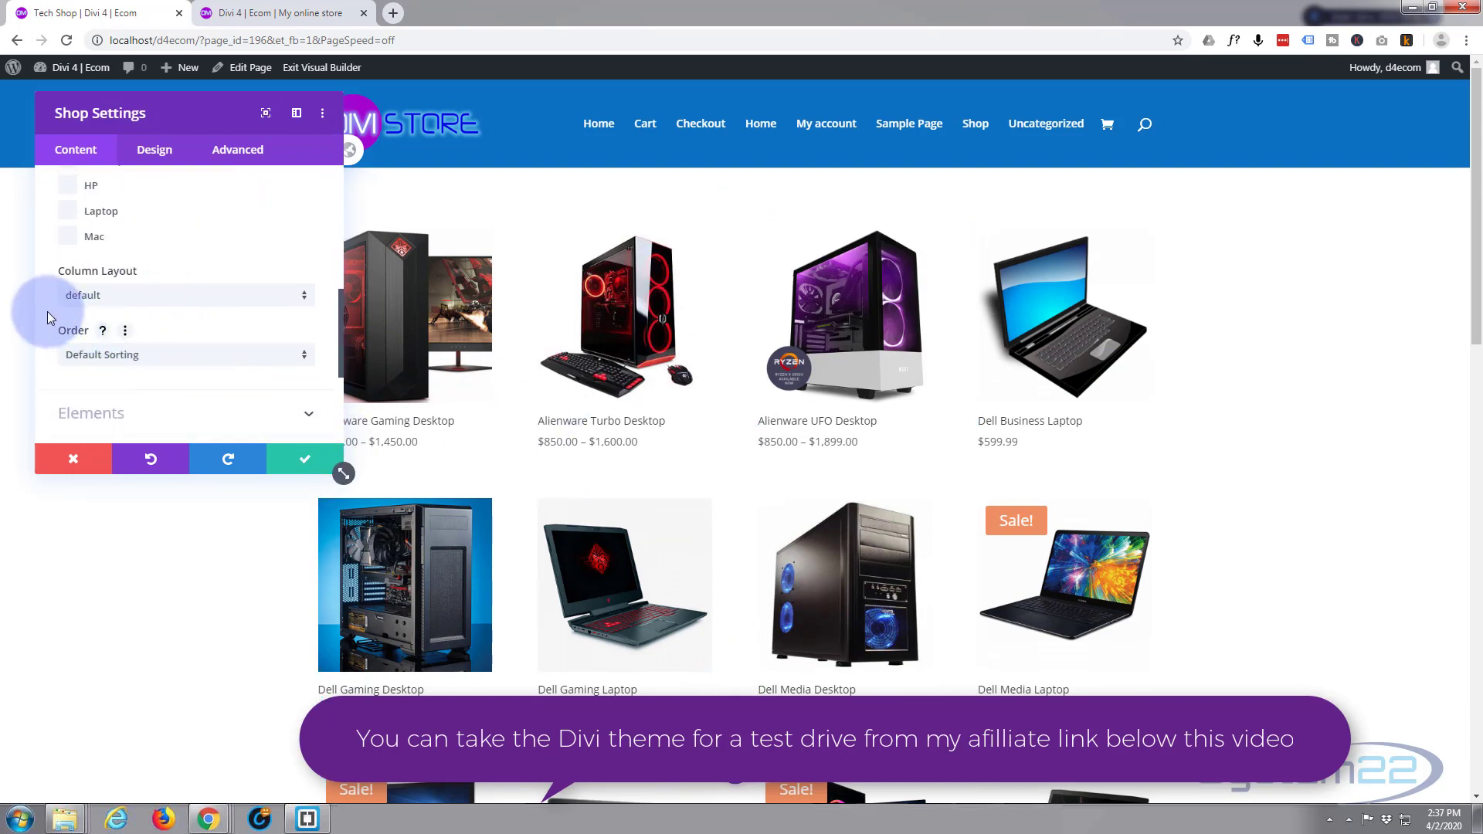
Keep the Shop module's default column layout and default sort order
{"action": "left_click", "coordinate": [173, 295]}
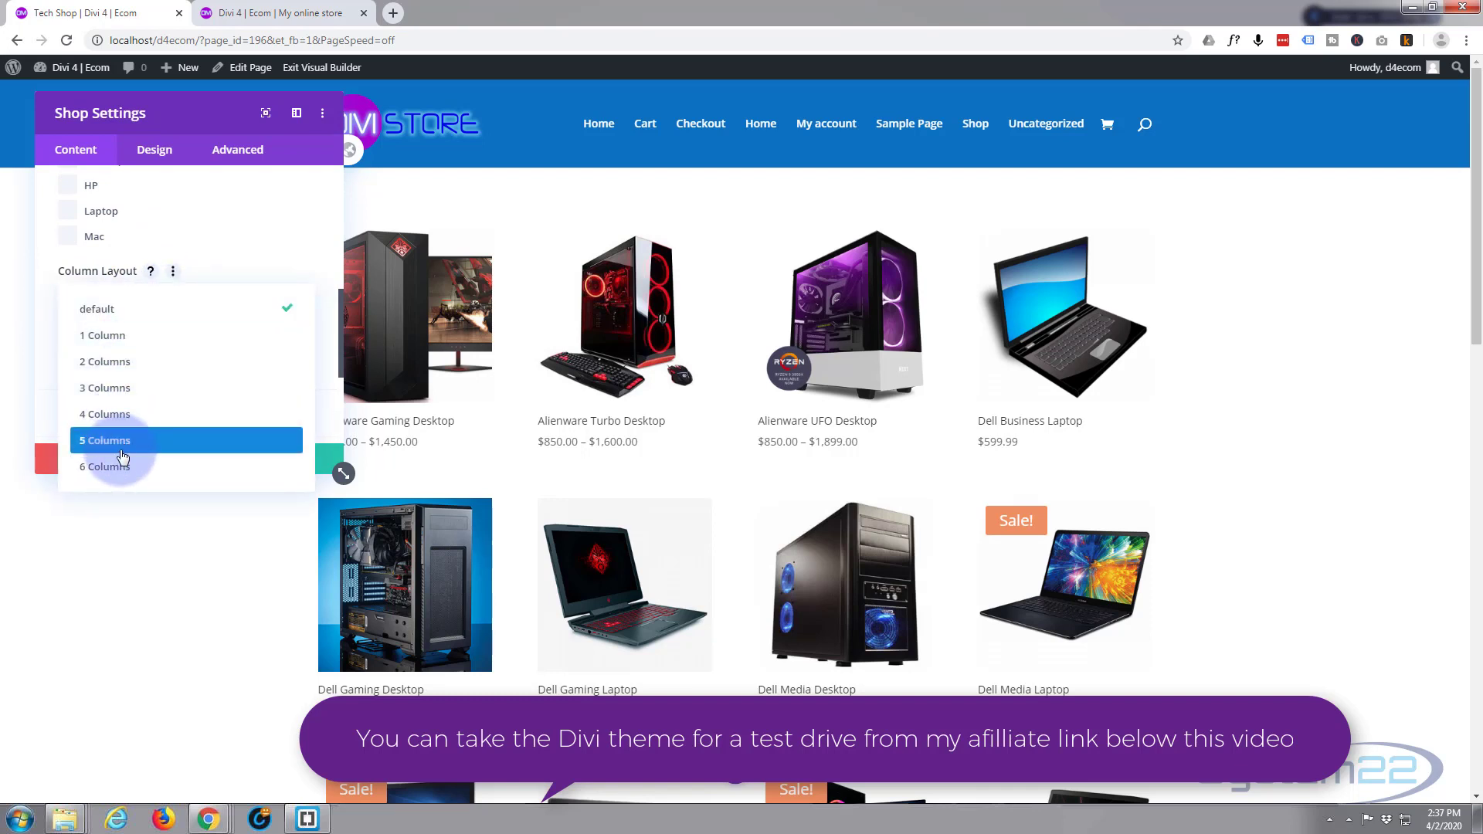
{"action": "left_click", "coordinate": [238, 244]}
{"action": "scroll", "coordinate": [239, 263], "scroll_direction": "down", "scroll_amount": 4}
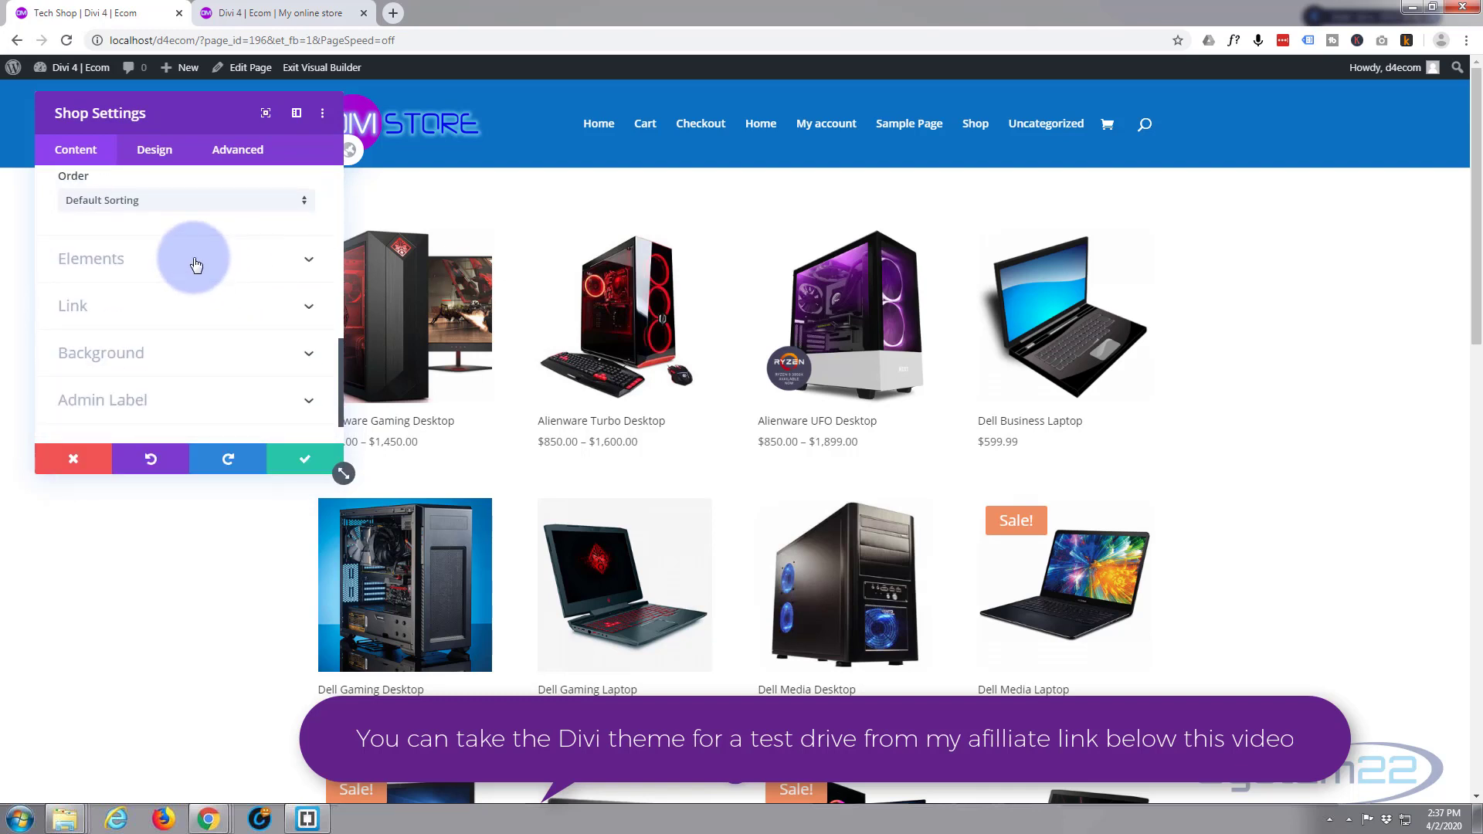
{"action": "left_click", "coordinate": [224, 203]}
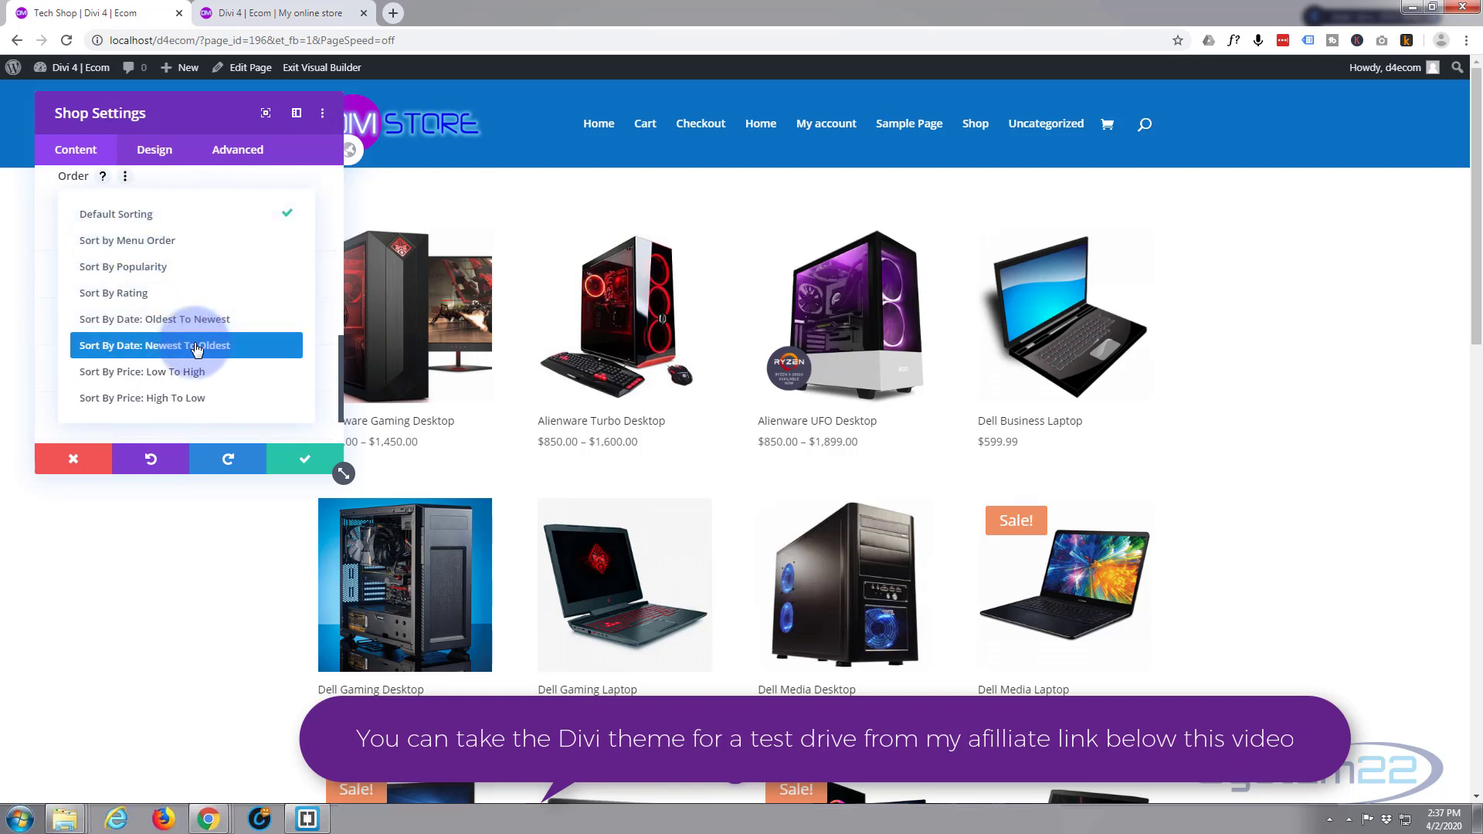
{"action": "left_click", "coordinate": [322, 327]}
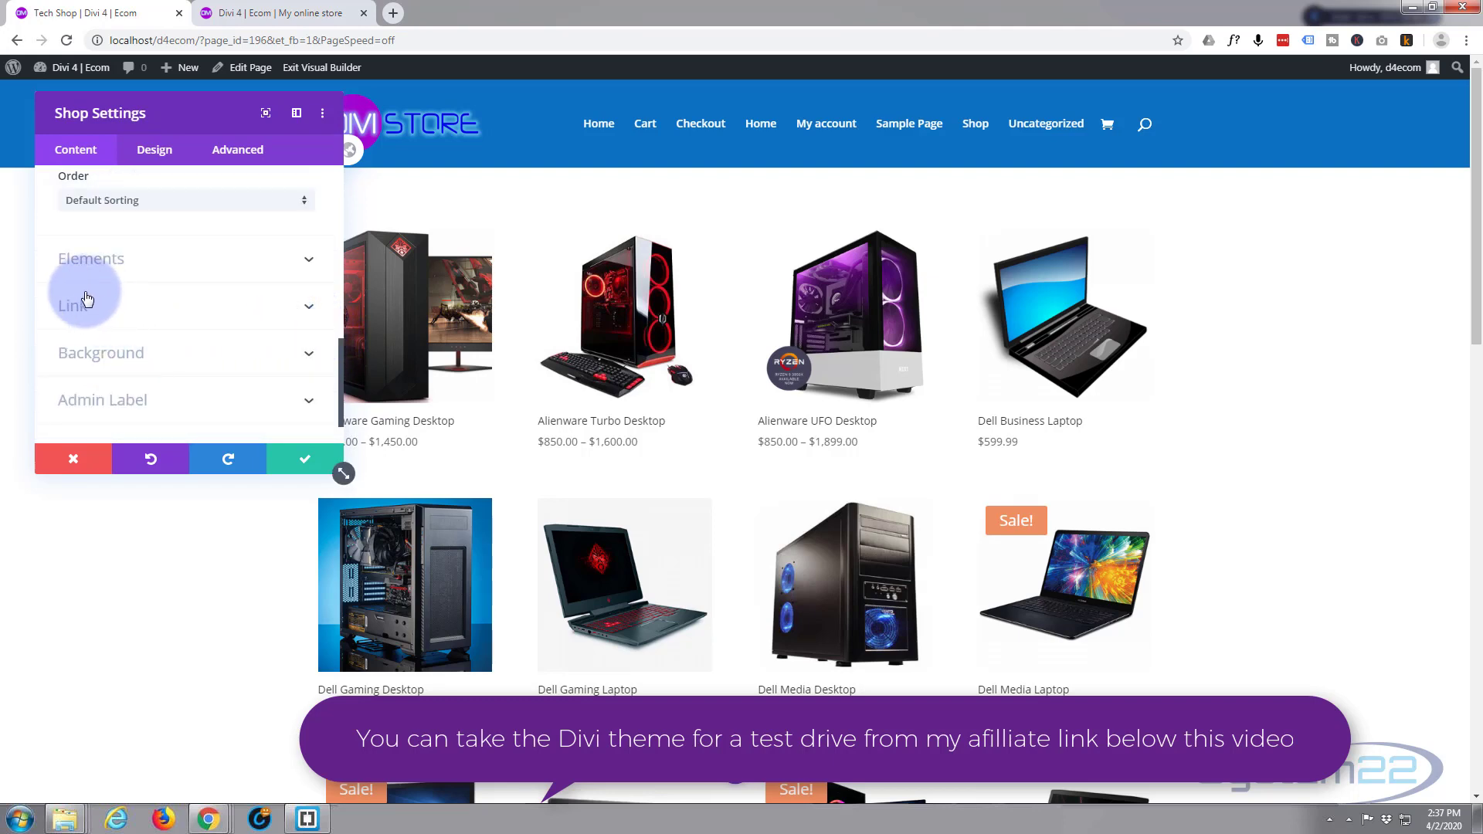
Leave Show Pagination off under Elements and move to the Design settings
{"action": "left_click", "coordinate": [166, 260]}
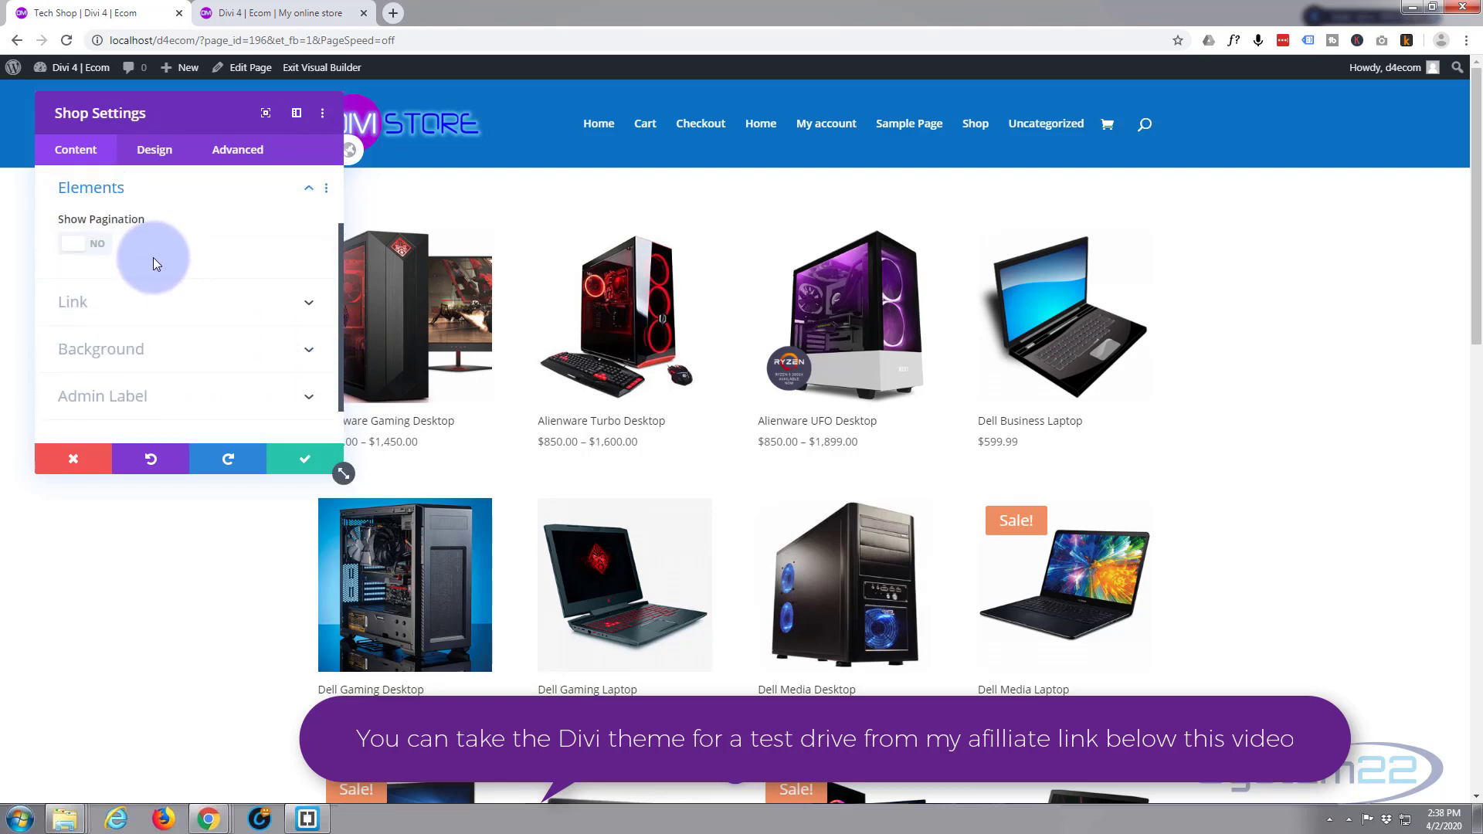
{"action": "left_click", "coordinate": [81, 244]}
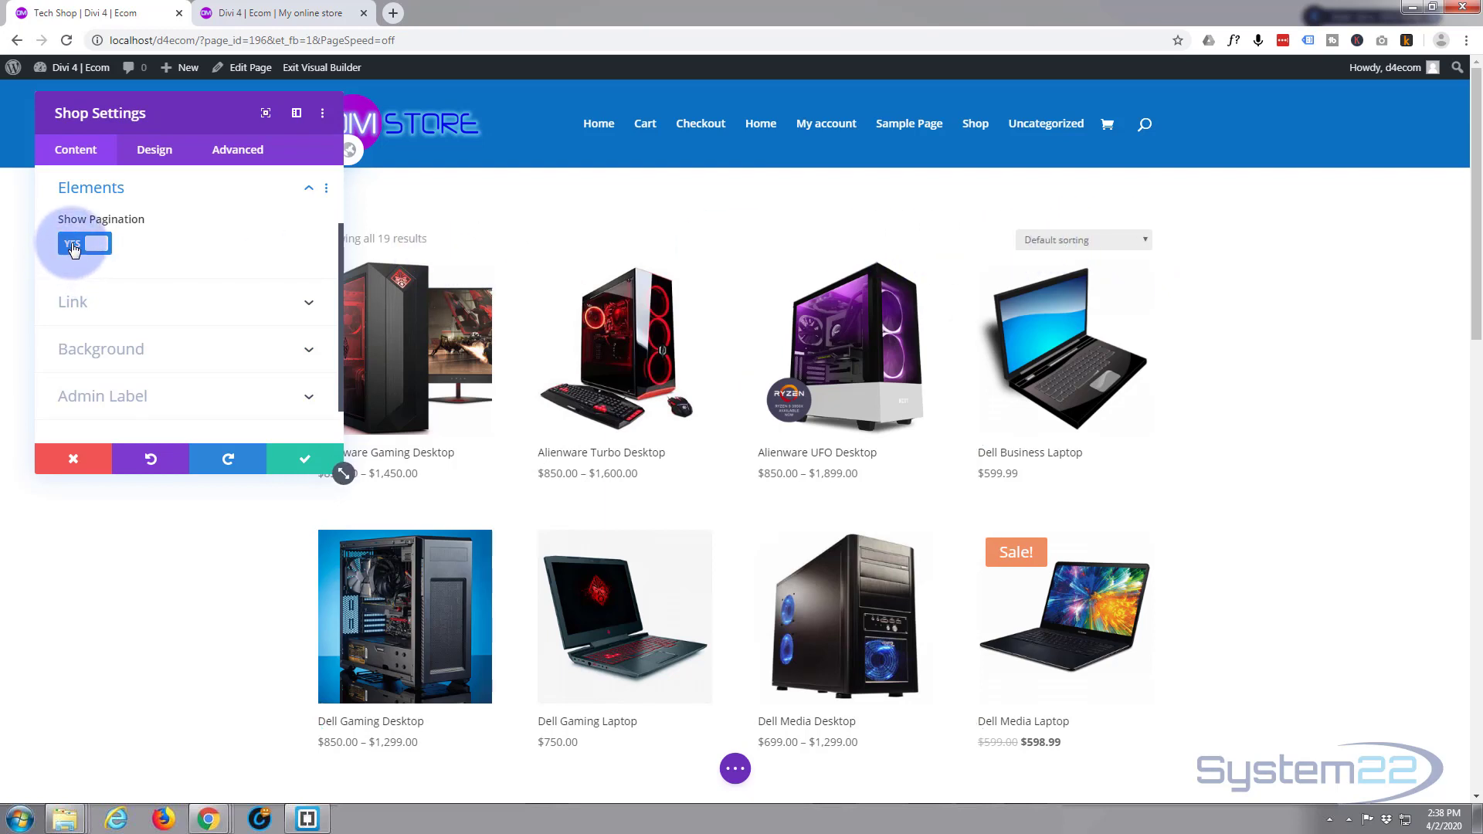
{"action": "left_click", "coordinate": [73, 245]}
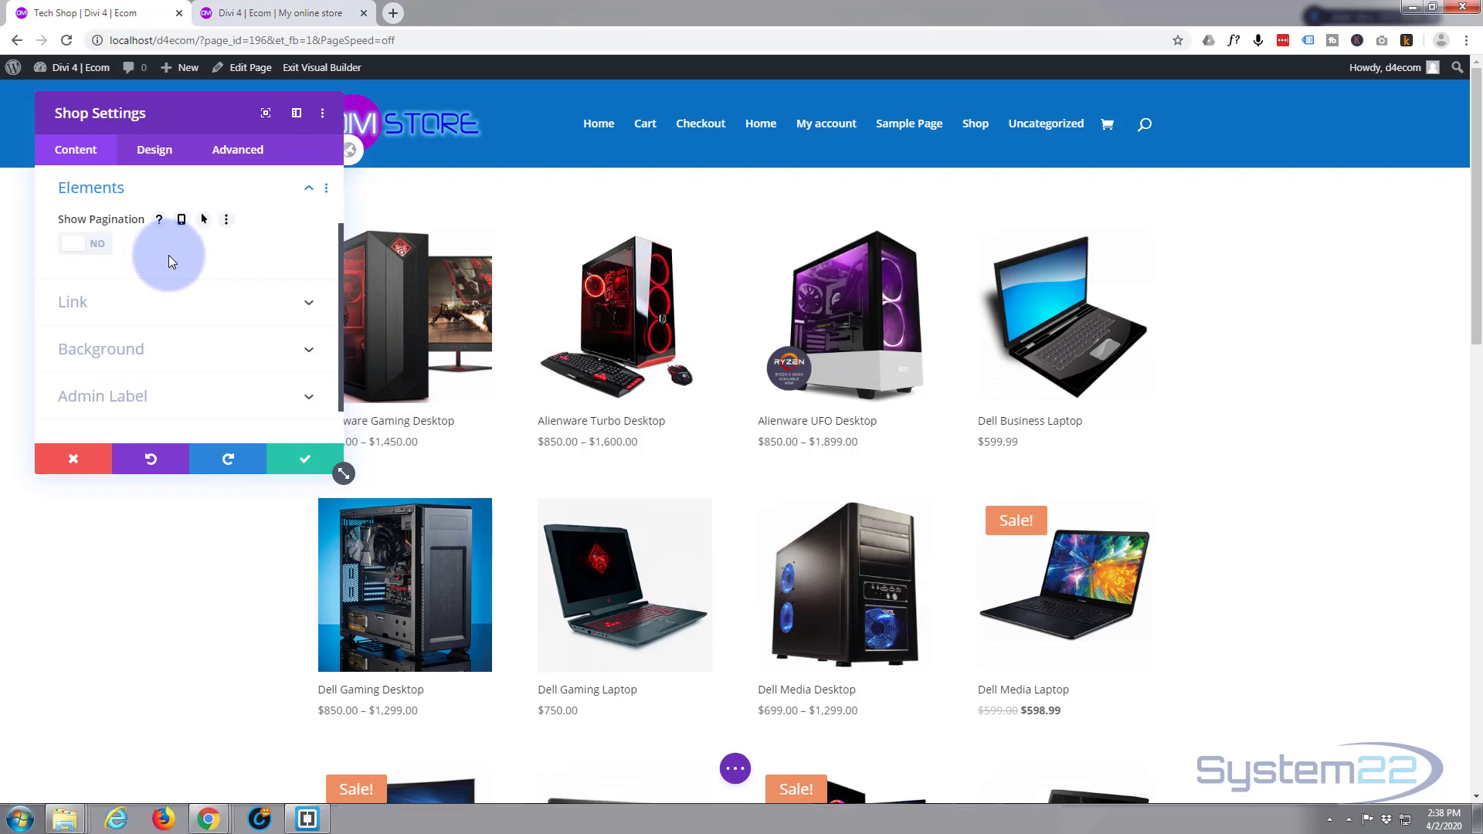
{"action": "scroll", "coordinate": [169, 255], "scroll_direction": "down", "scroll_amount": 1}
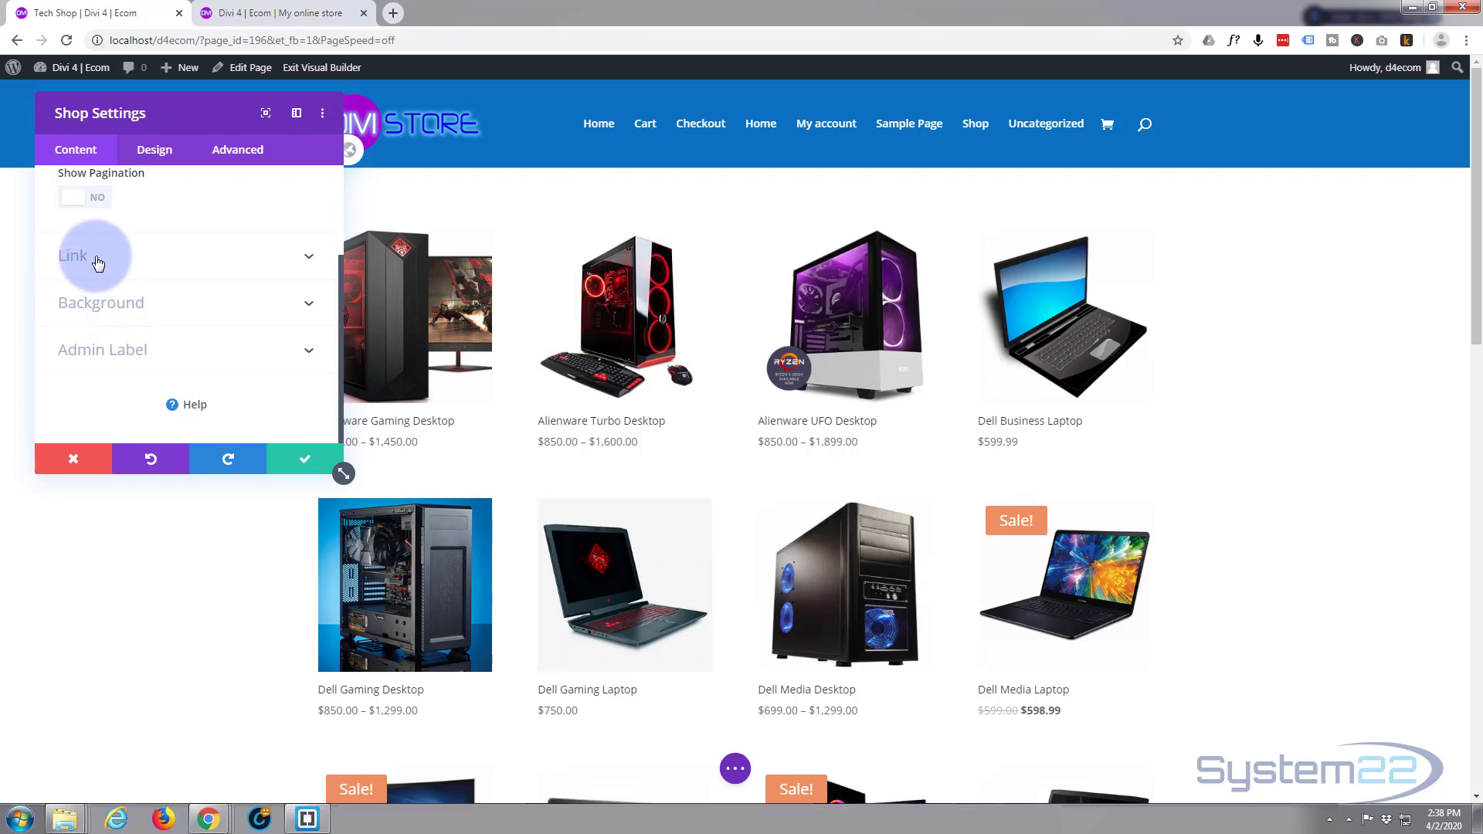
{"action": "left_click", "coordinate": [157, 152]}
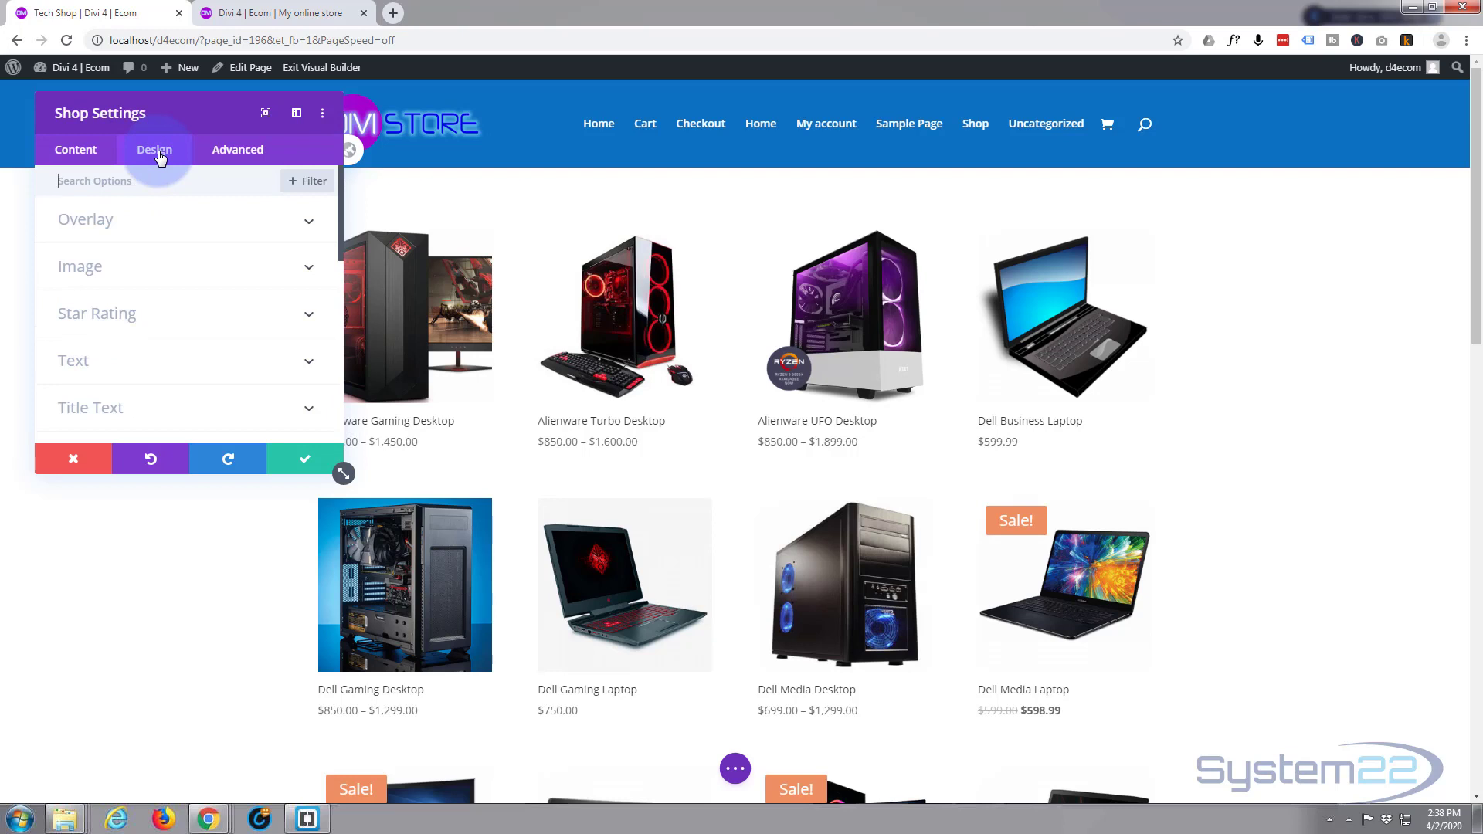
Set the Overlay Background Color to half-transparent blue rgba(12,113,195,0.5)
{"action": "left_click", "coordinate": [182, 182]}
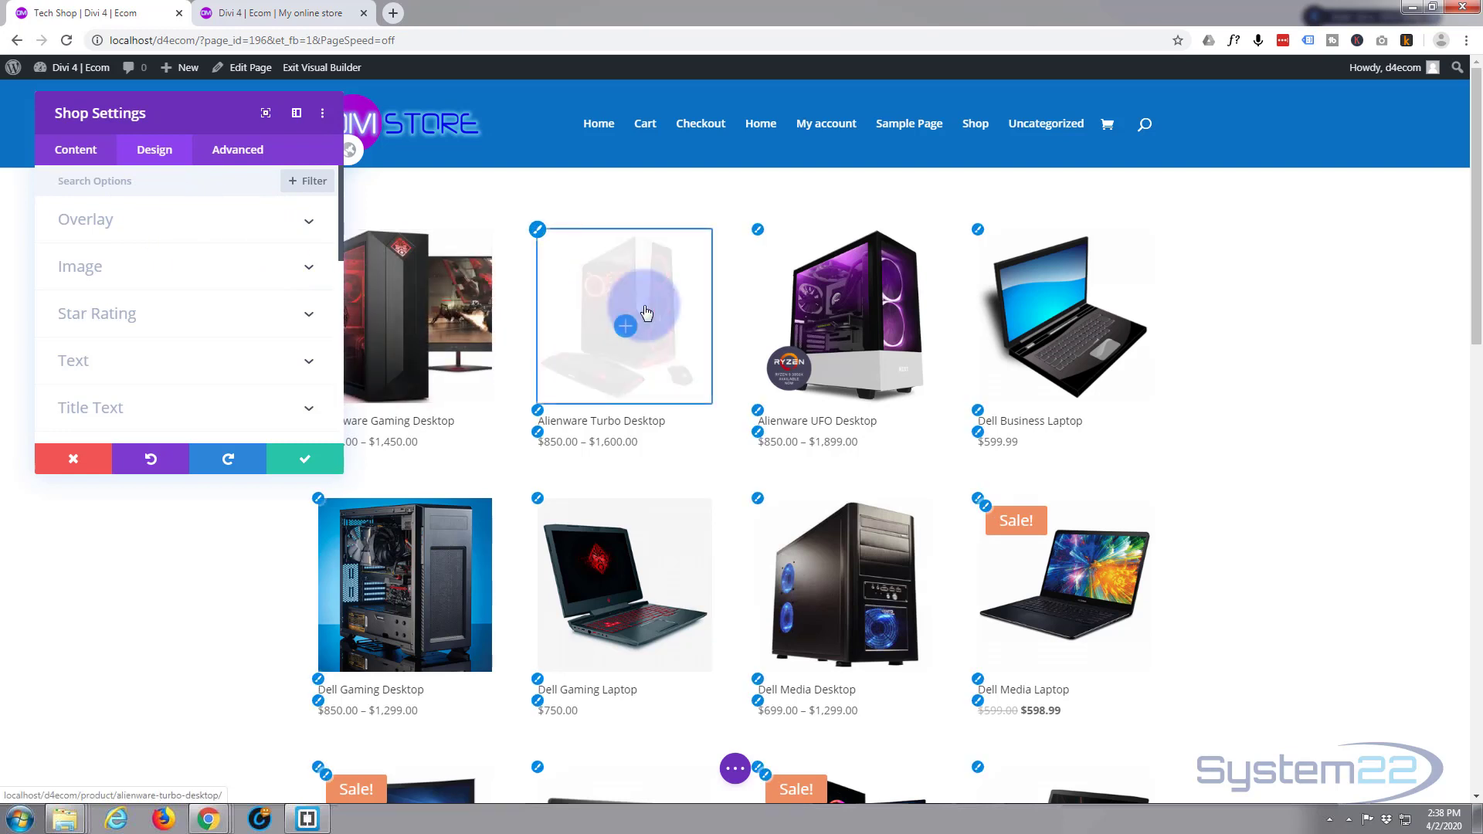
{"action": "left_click", "coordinate": [178, 221]}
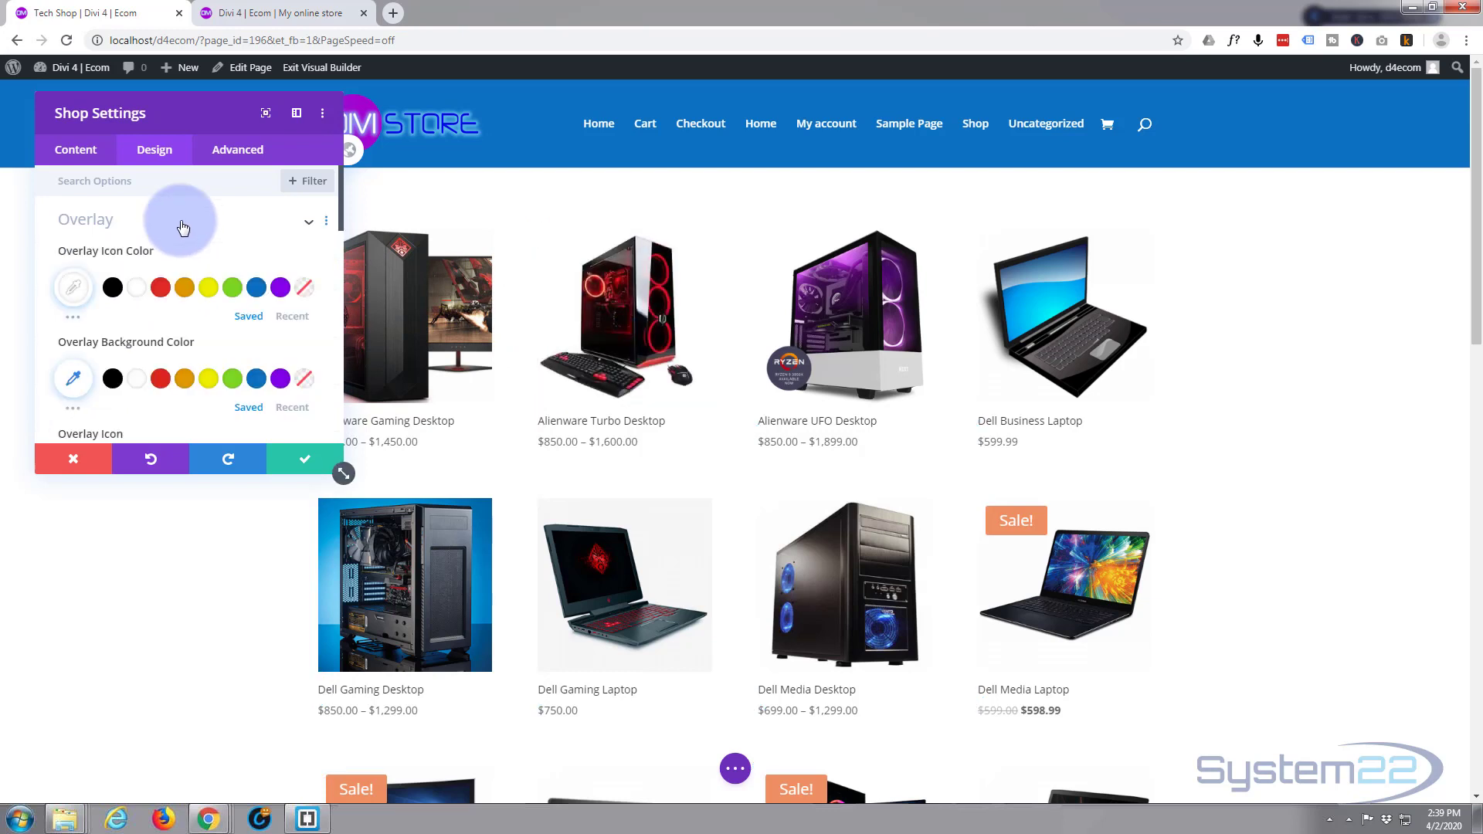
{"action": "left_click", "coordinate": [256, 379]}
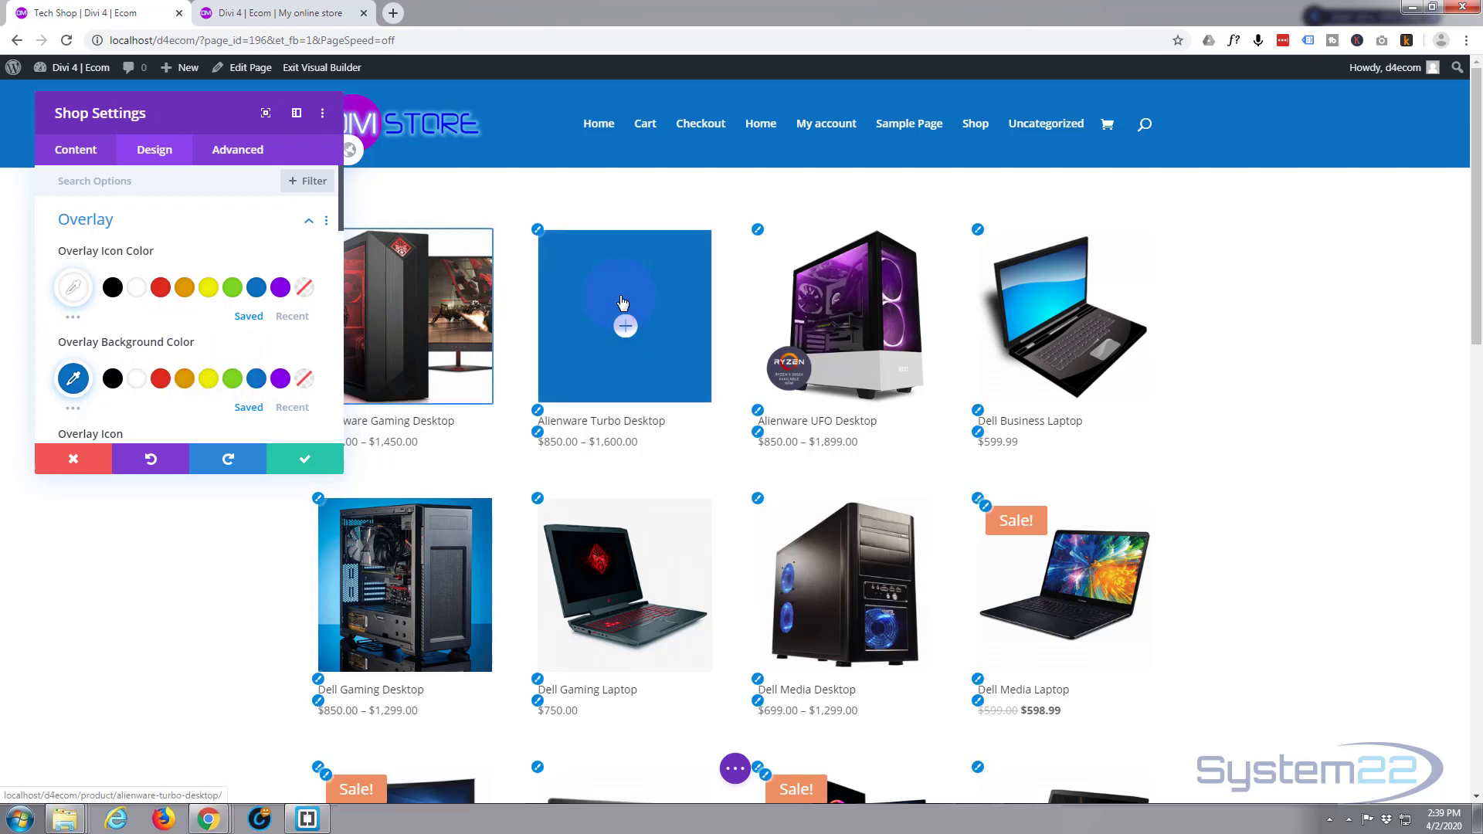
{"action": "scroll", "coordinate": [108, 355], "scroll_direction": "down", "scroll_amount": 2}
{"action": "left_click", "coordinate": [85, 253]}
{"action": "left_click", "coordinate": [297, 233]}
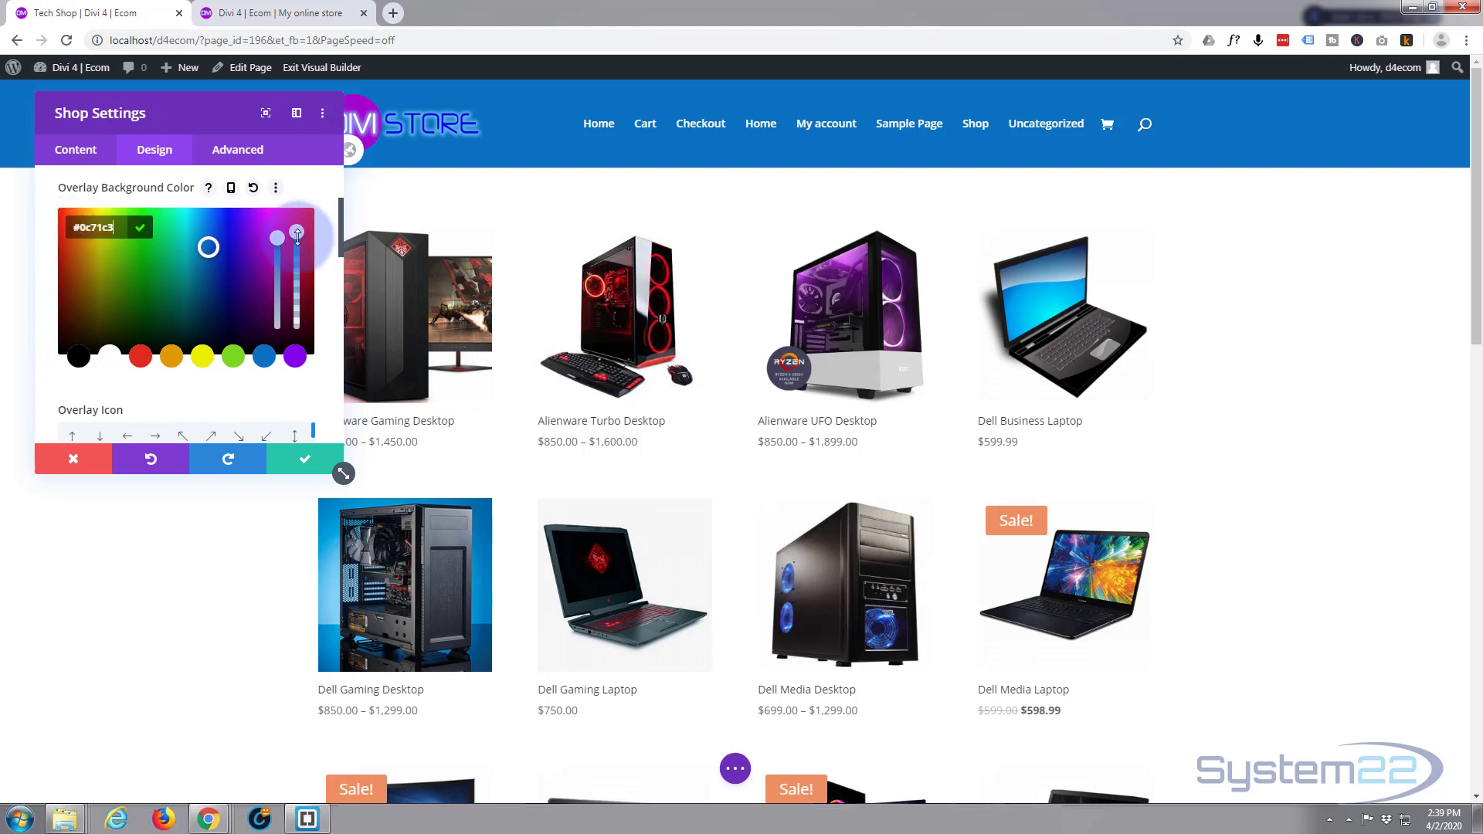
{"action": "left_click", "coordinate": [298, 275]}
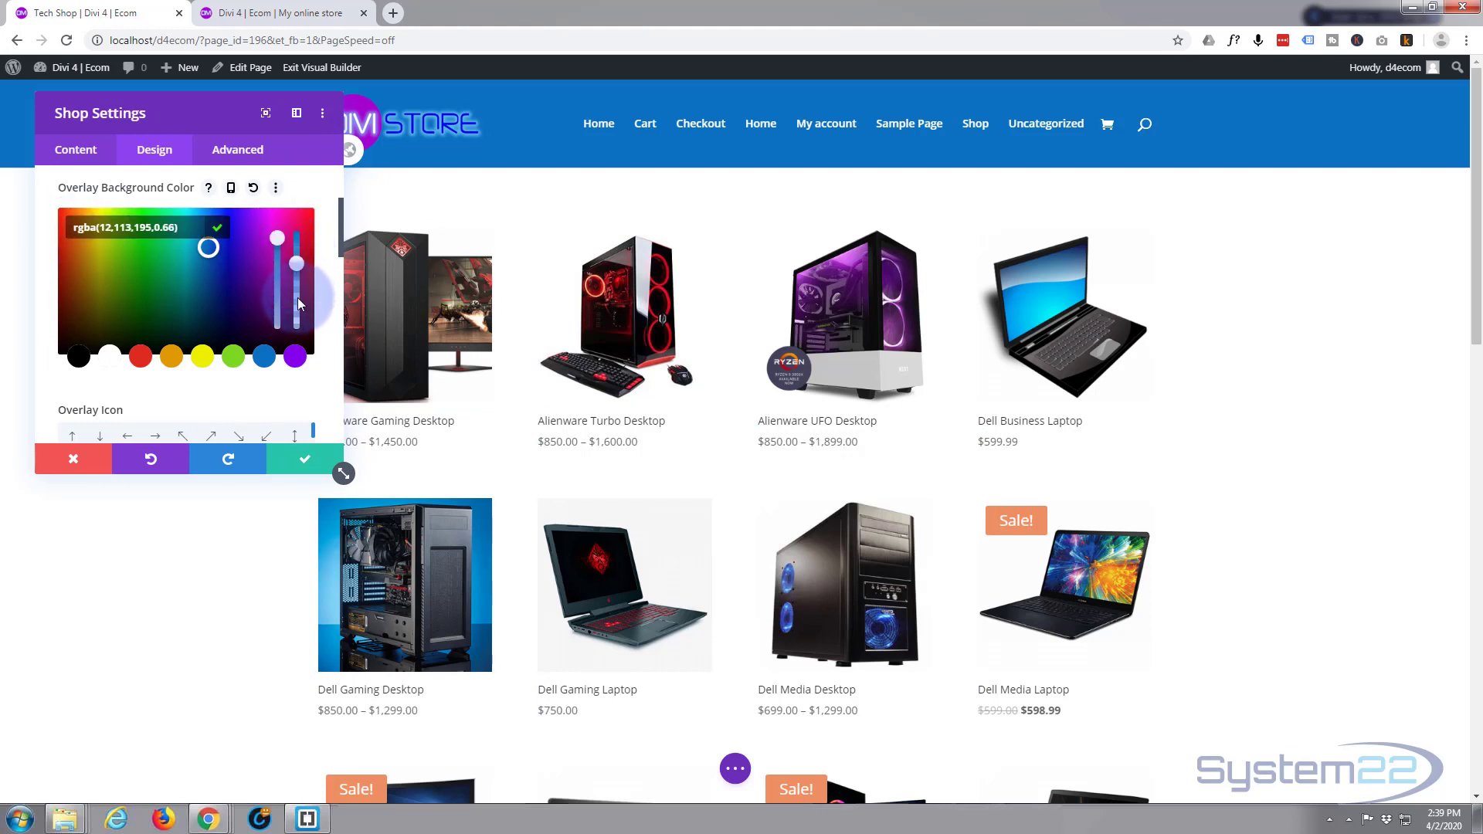
{"action": "left_click_drag", "start_coordinate": [300, 295], "coordinate": [301, 293]}
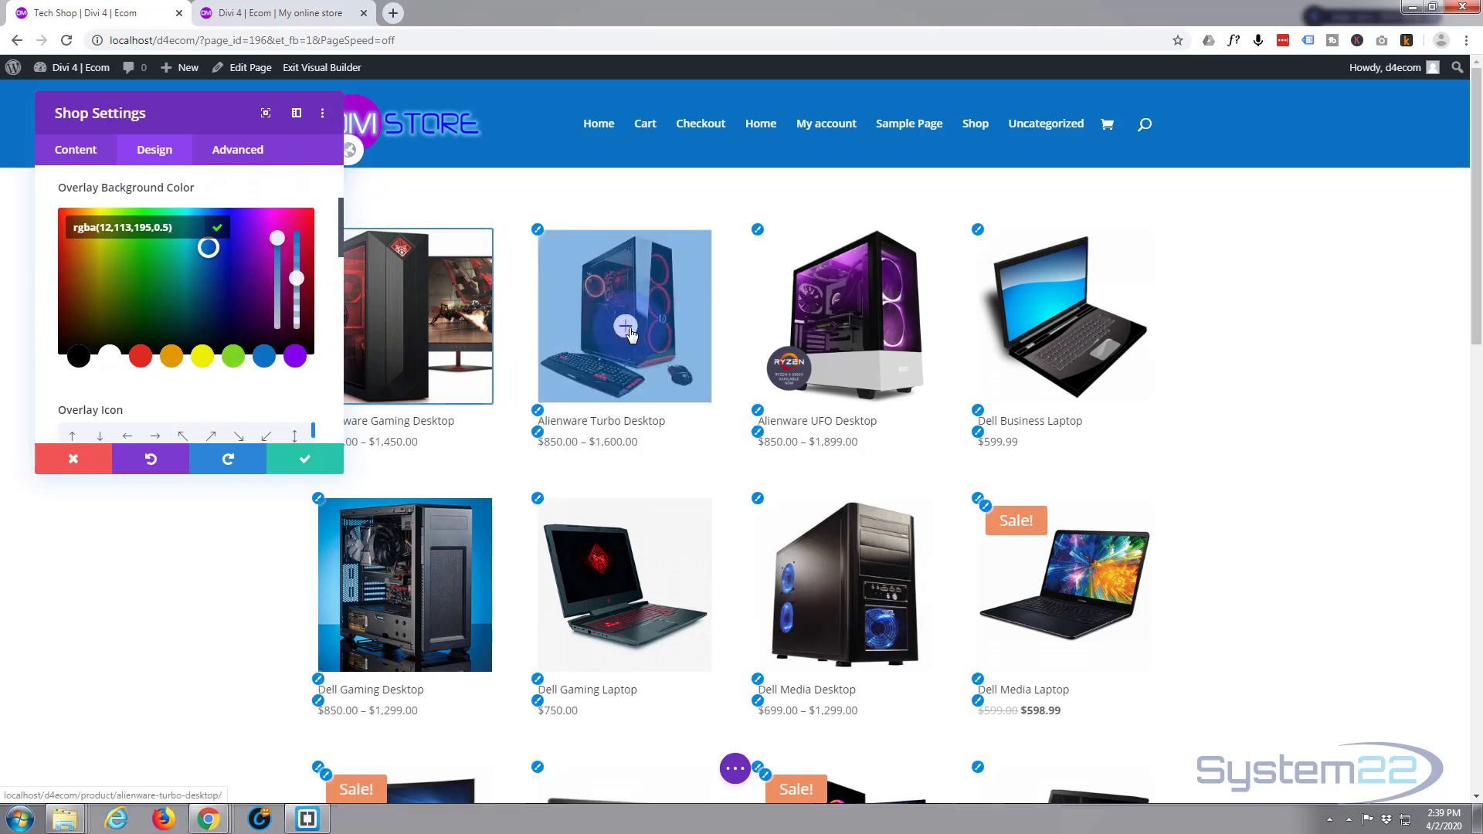
{"action": "scroll", "coordinate": [85, 349], "scroll_direction": "down", "scroll_amount": 1}
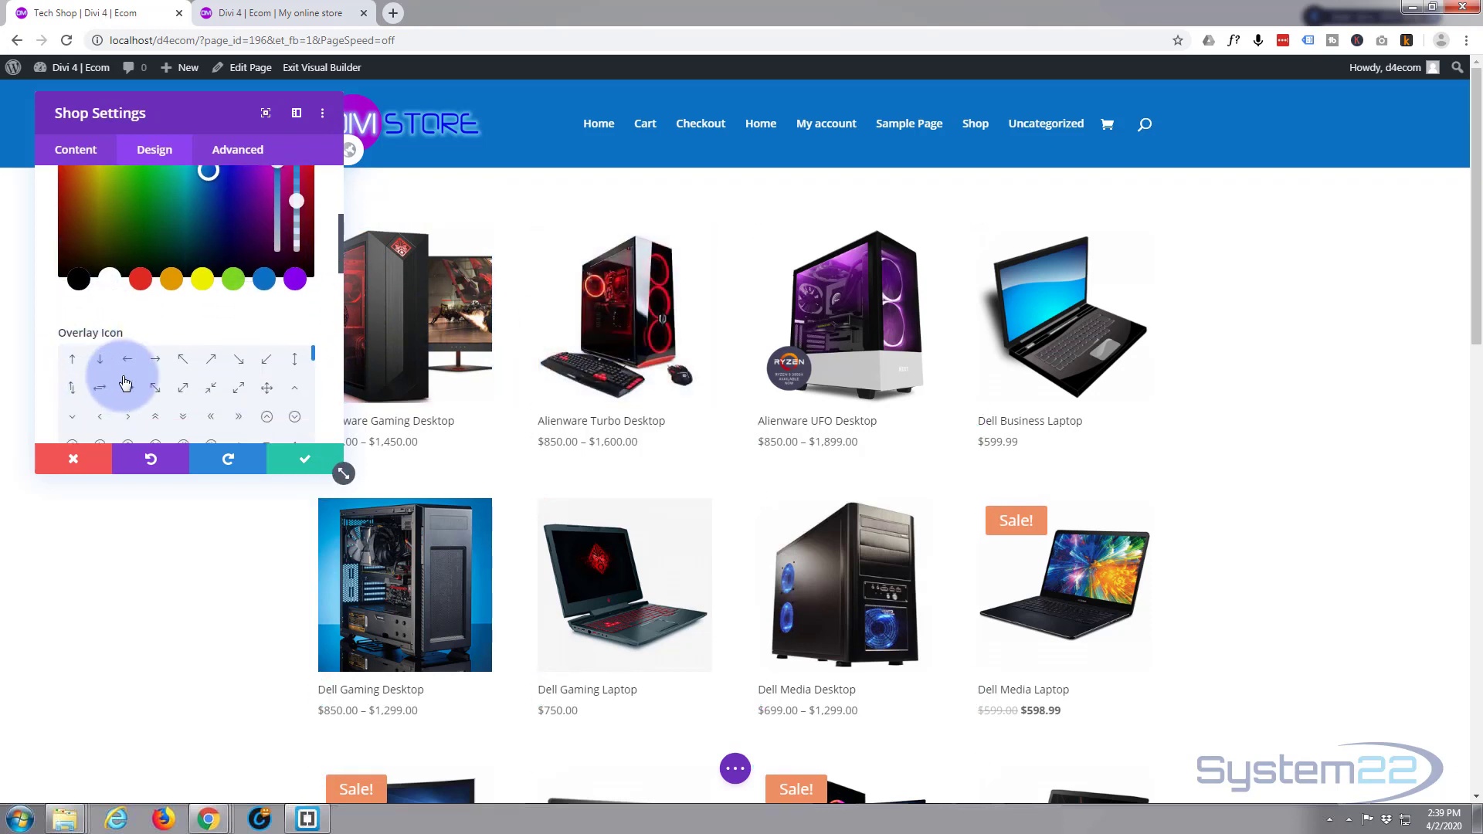
{"action": "scroll", "coordinate": [120, 371], "scroll_direction": "down", "scroll_amount": 1}
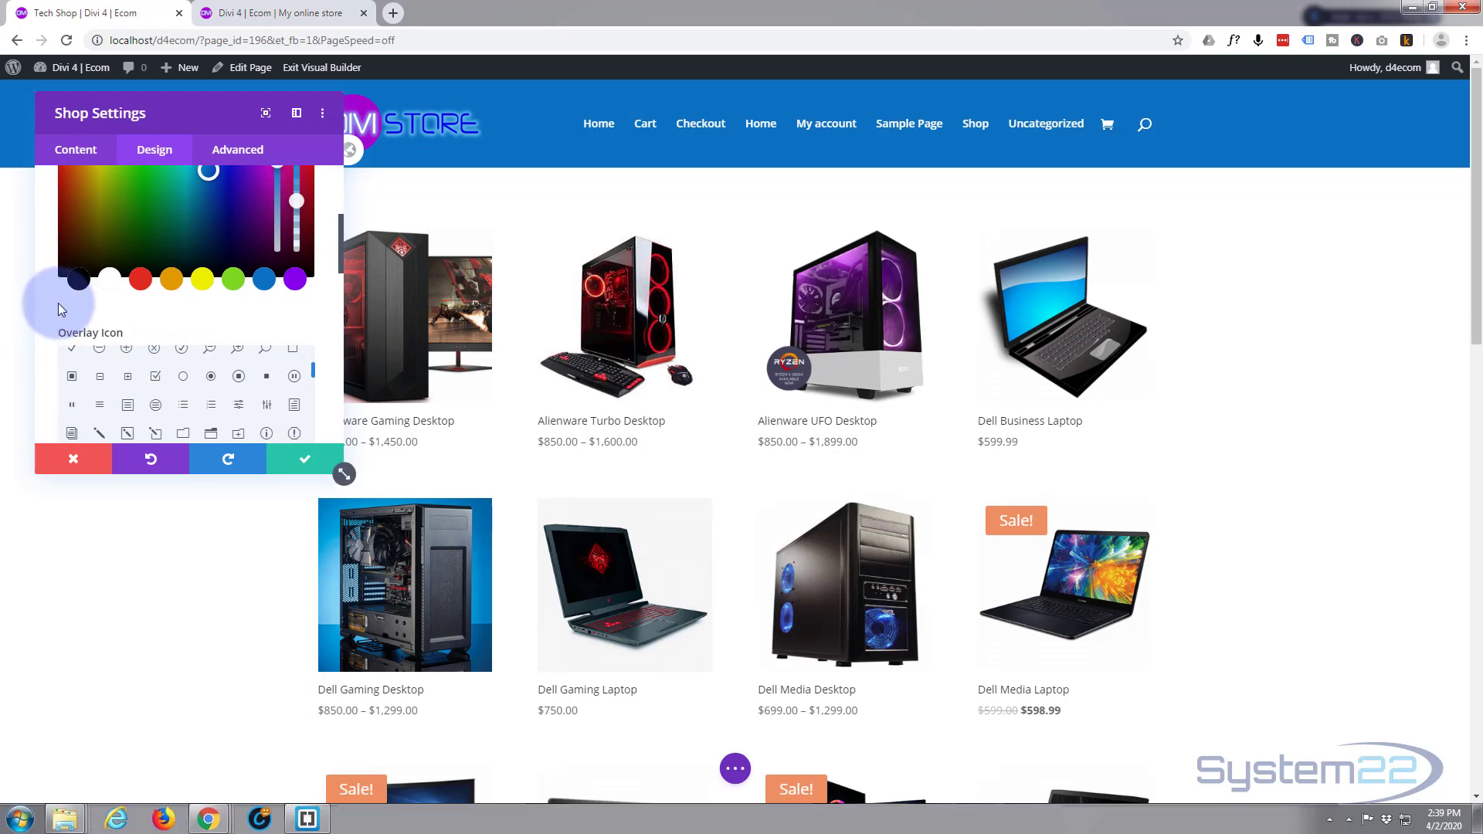
{"action": "scroll", "coordinate": [52, 303], "scroll_direction": "up", "scroll_amount": 2}
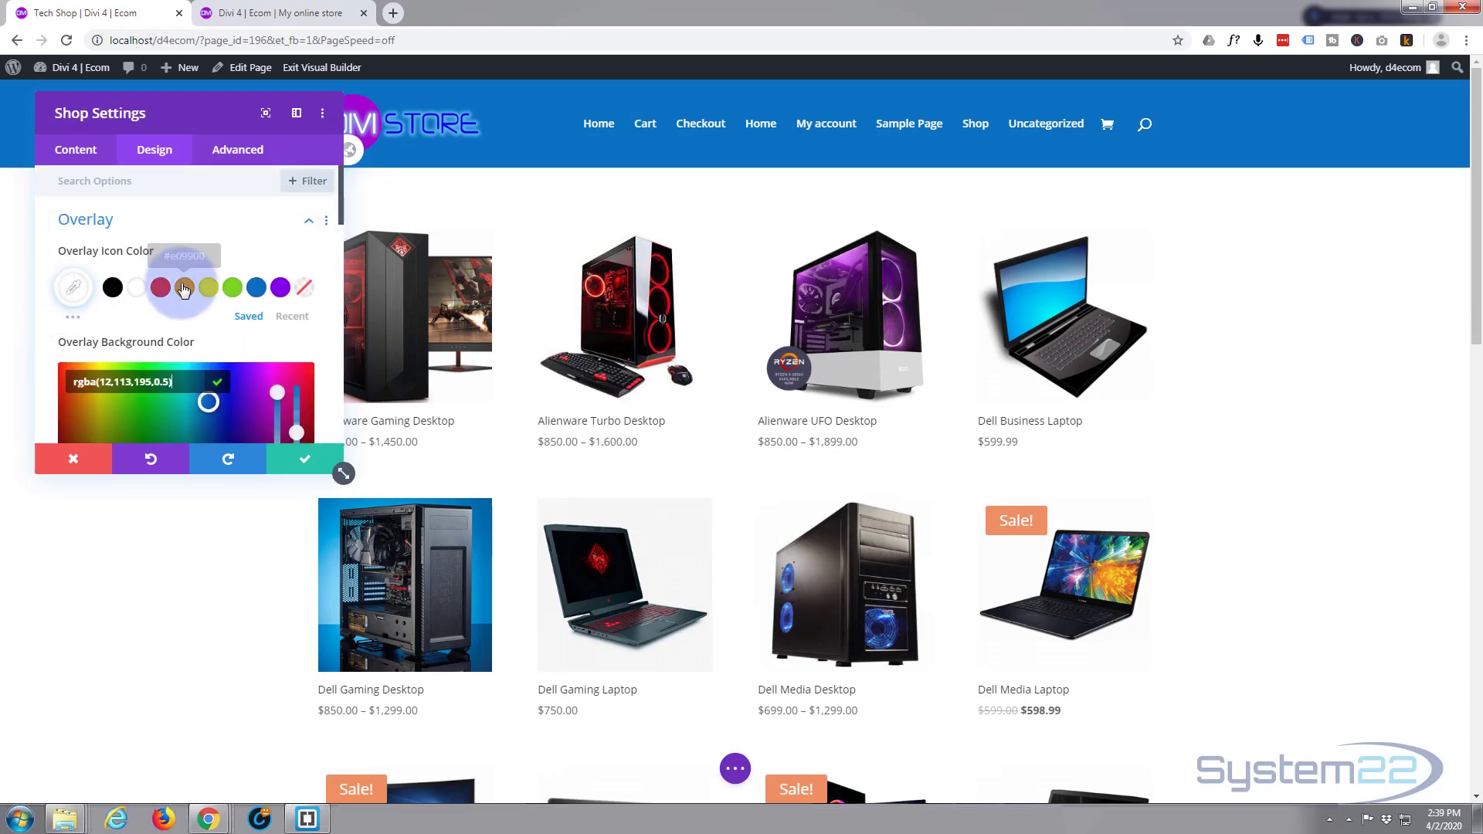
Set the Overlay Icon Color to #cd00ed and collapse the Overlay section
{"action": "left_click", "coordinate": [71, 291]}
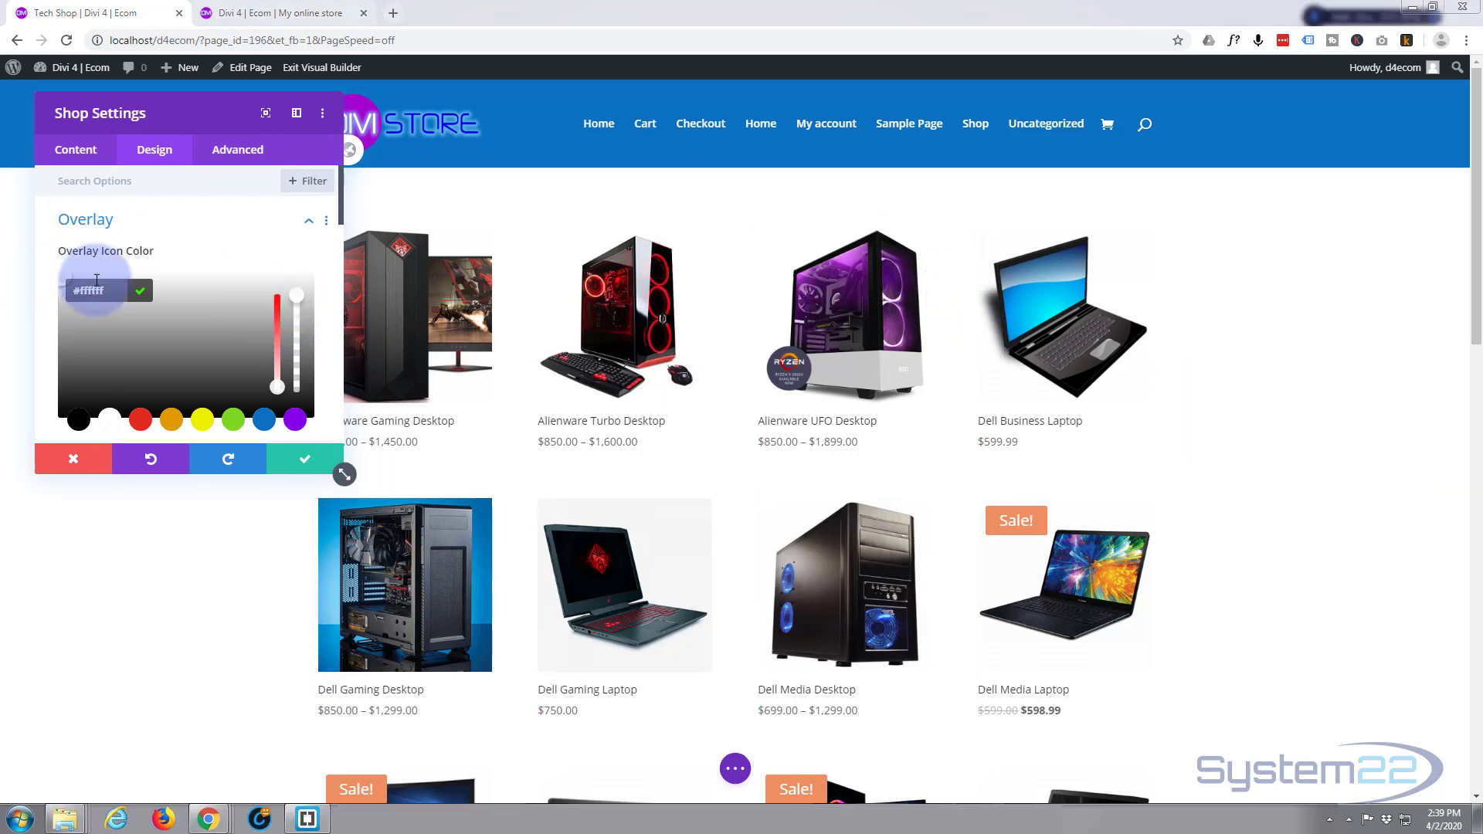
{"action": "left_click", "coordinate": [111, 292]}
{"action": "type", "text": "#cd00ed"}
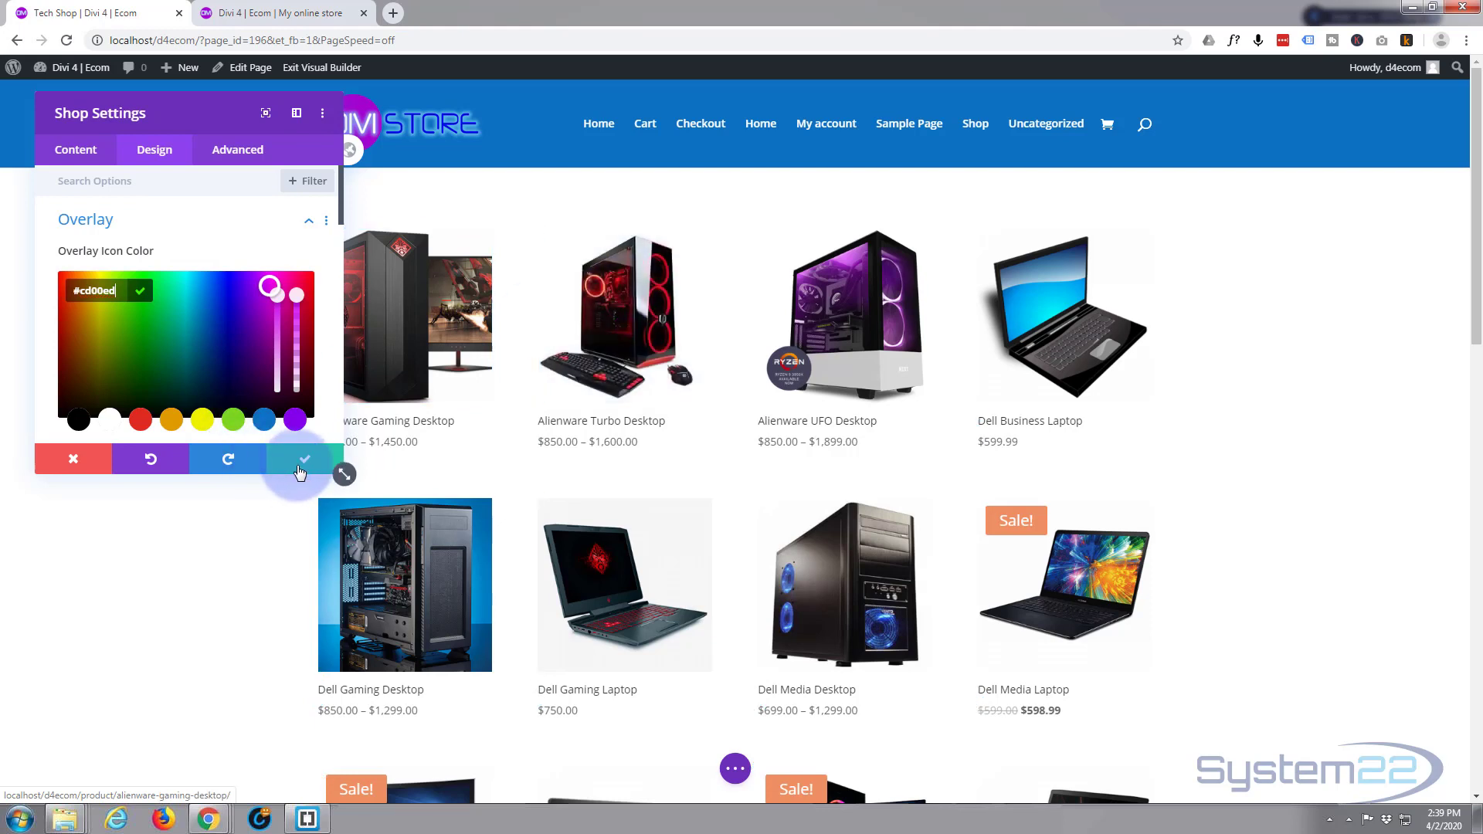
{"action": "left_click", "coordinate": [192, 428]}
{"action": "left_click", "coordinate": [173, 230]}
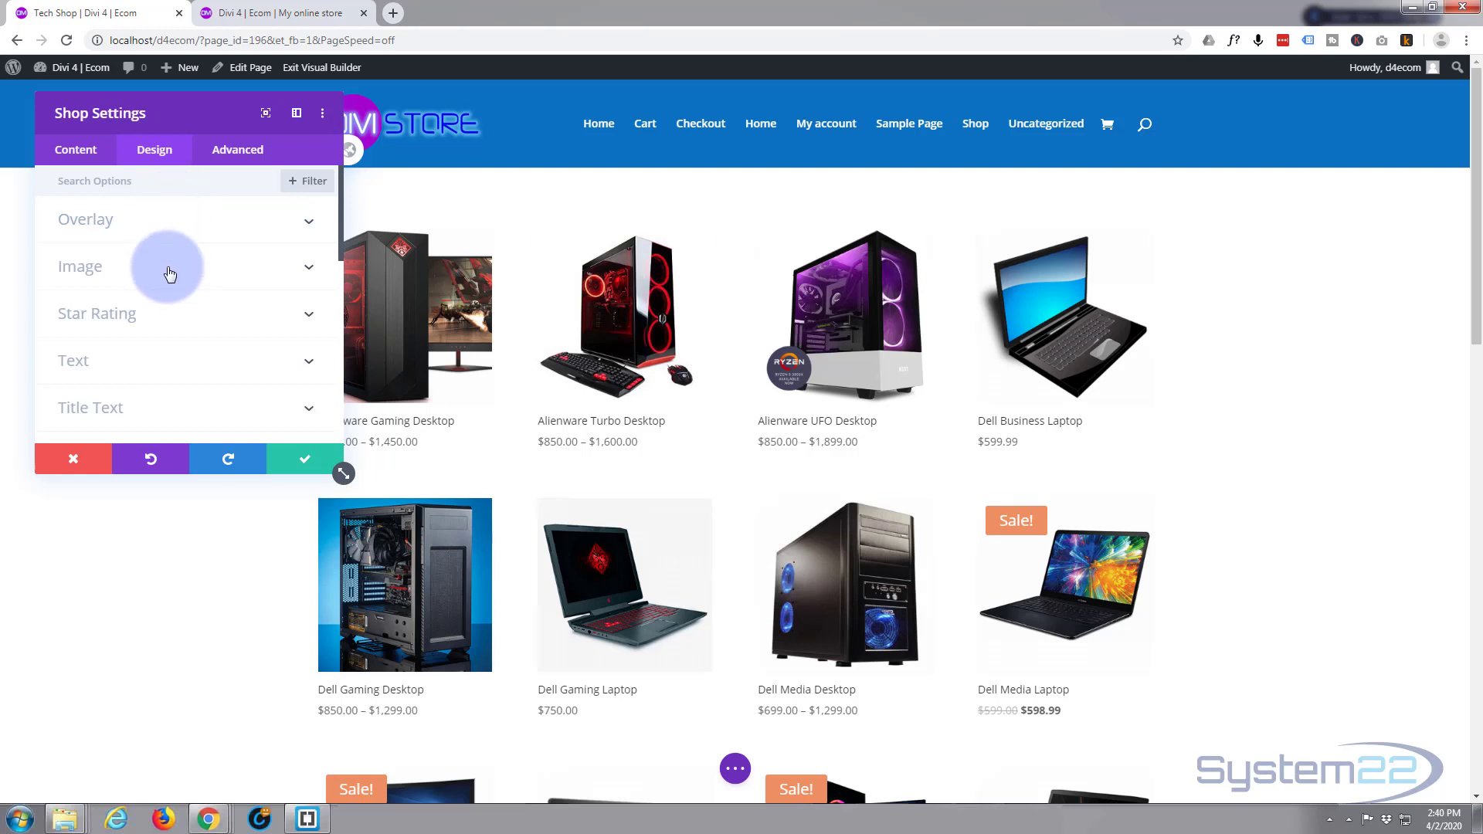
{"action": "left_click", "coordinate": [167, 267]}
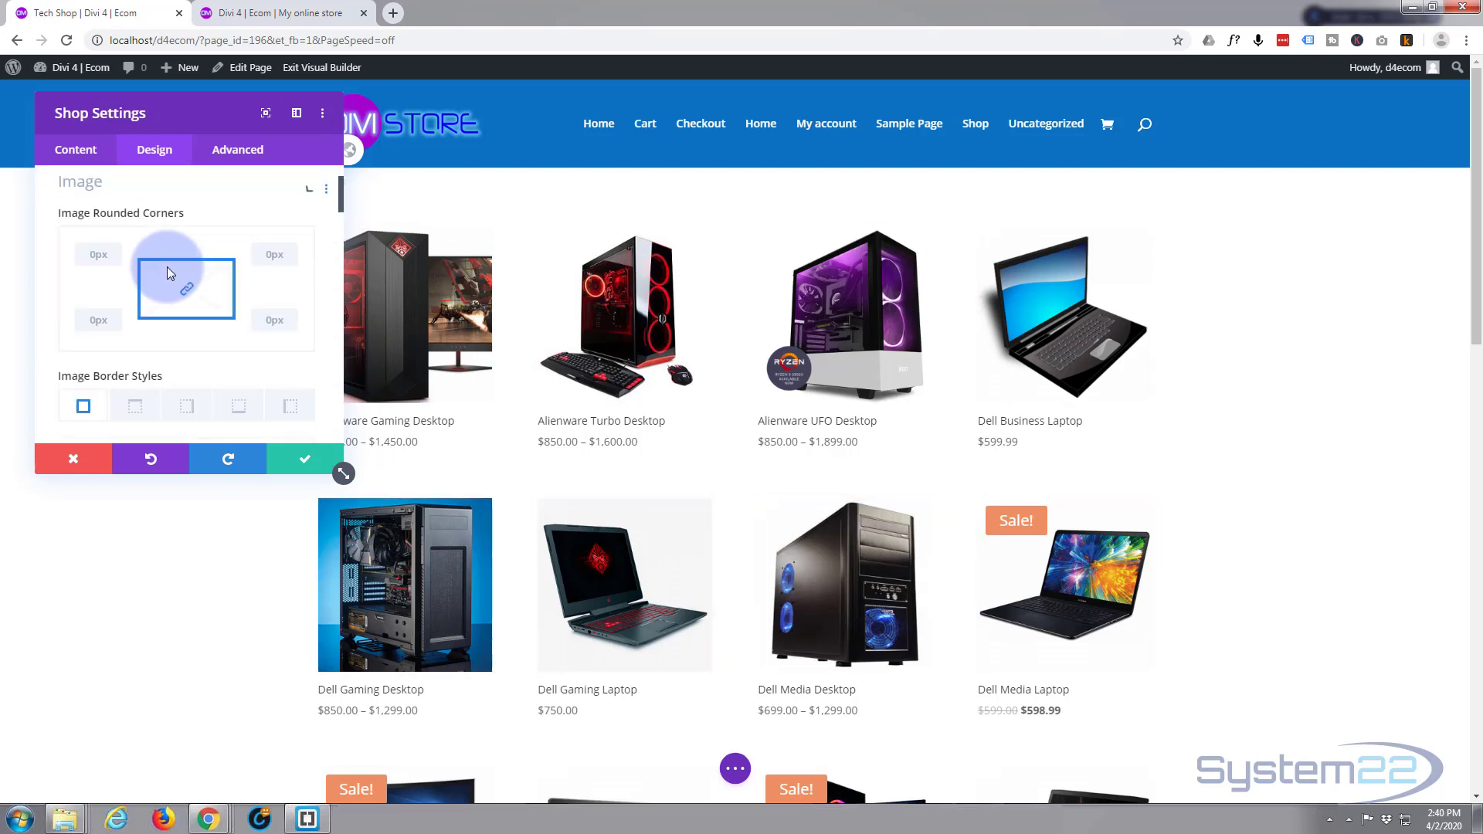
{"action": "left_click", "coordinate": [88, 261]}
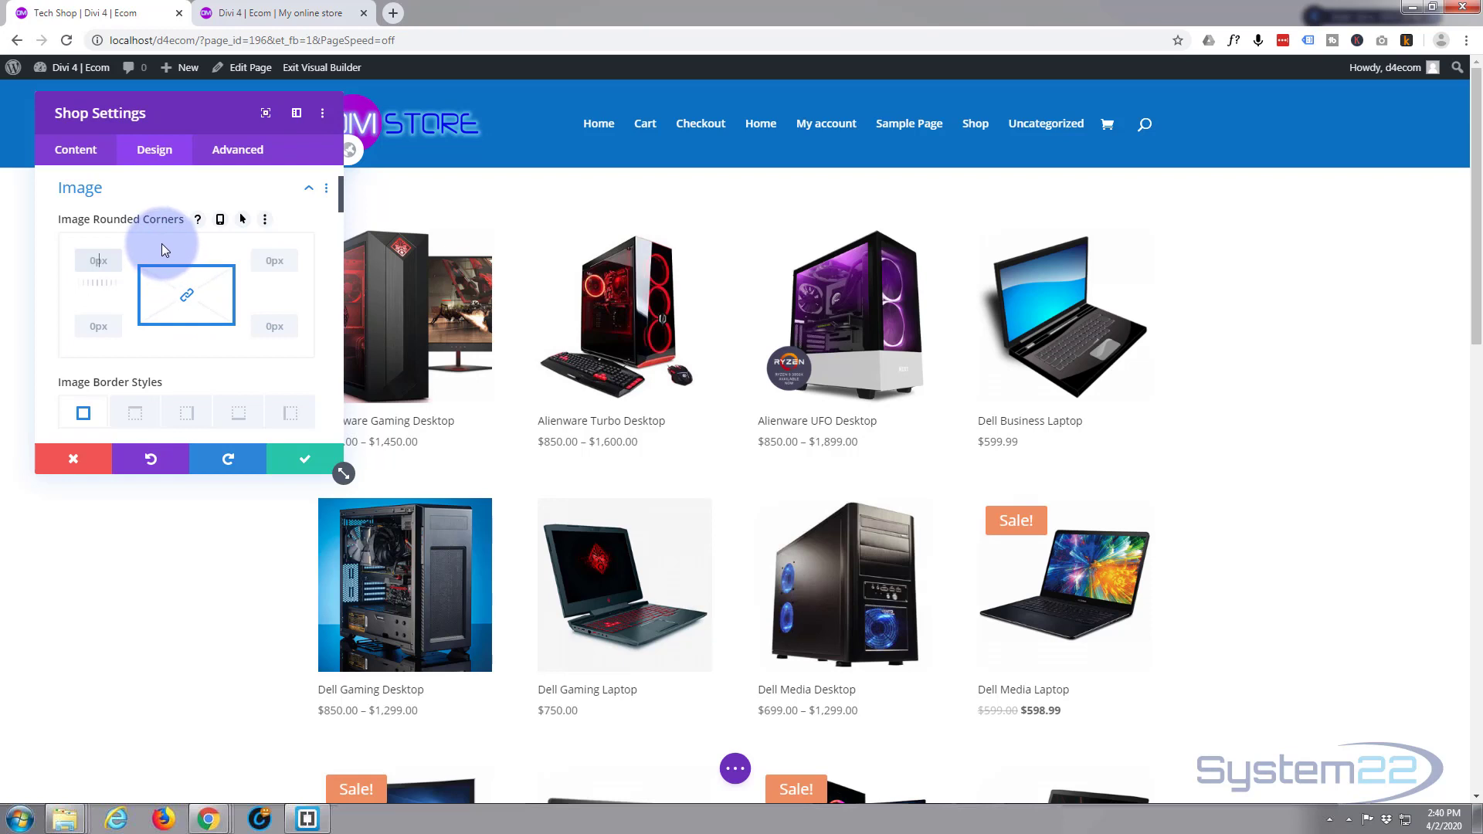
{"action": "type", "text": "20"}
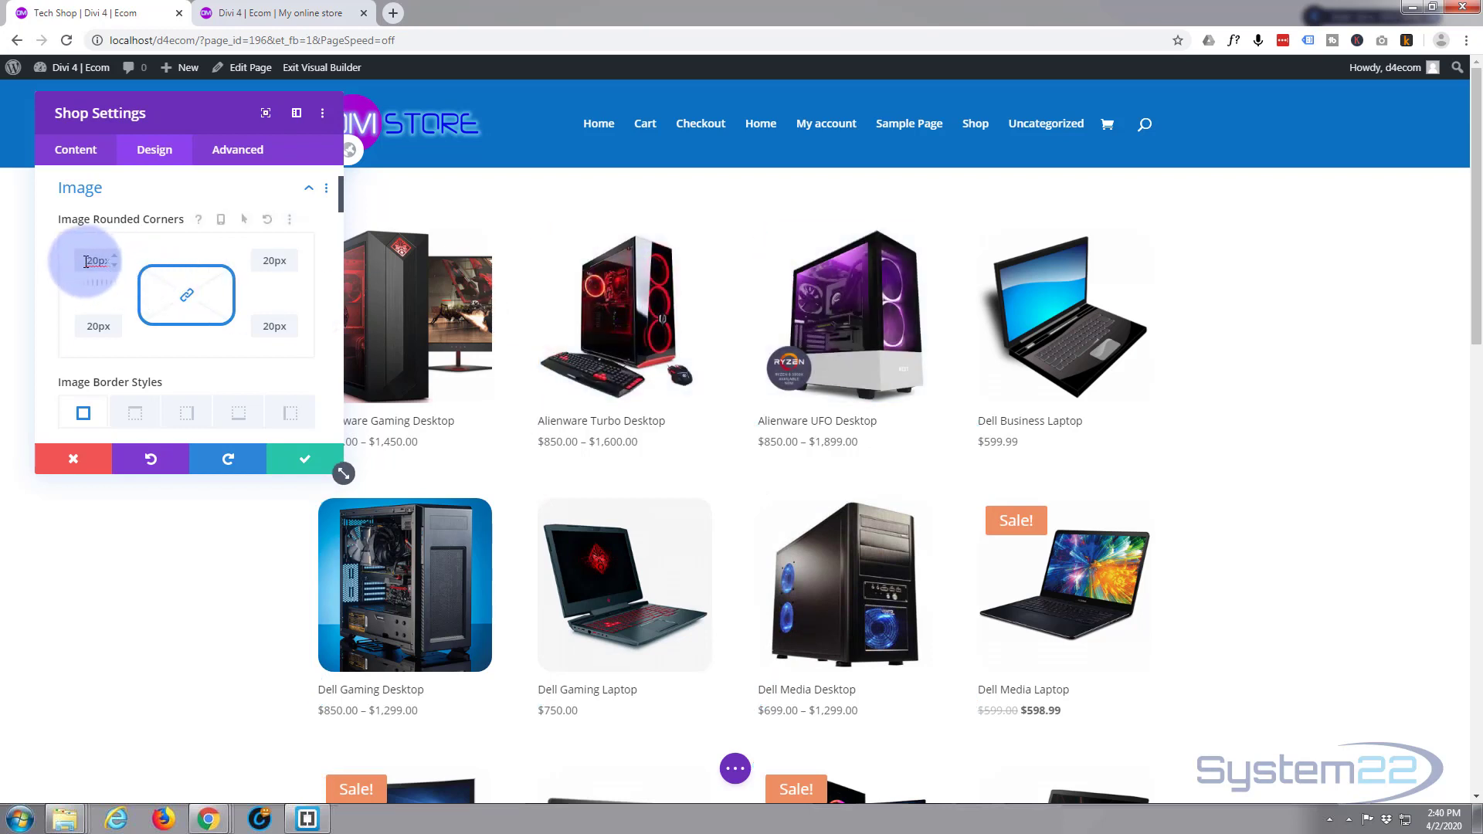
{"action": "left_click_drag", "start_coordinate": [86, 261], "coordinate": [108, 262]}
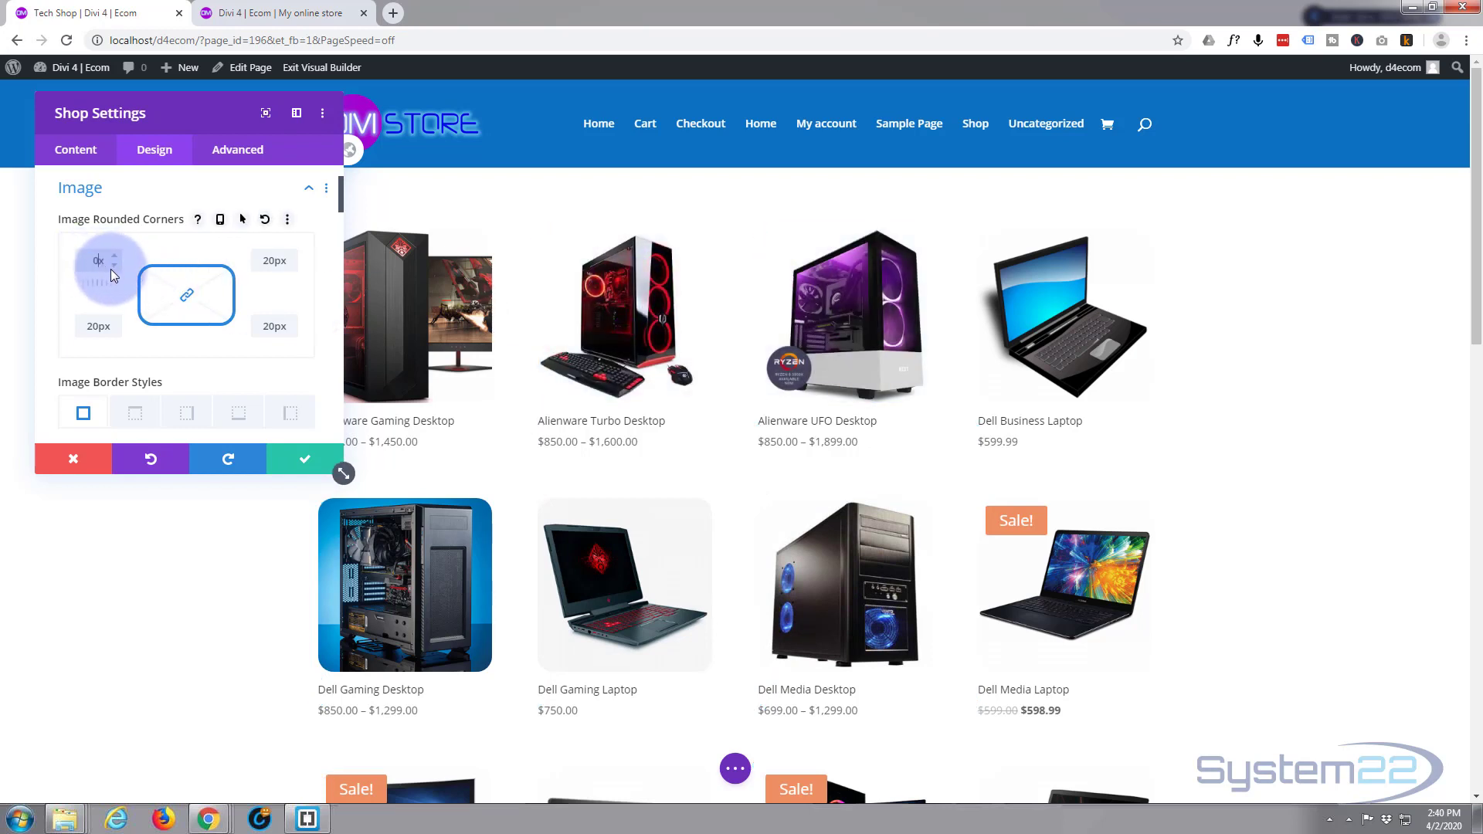
{"action": "type", "text": "0"}
Give the product images a 2px border colored black, after trying blue
{"action": "scroll", "coordinate": [133, 296], "scroll_direction": "down", "scroll_amount": 2}
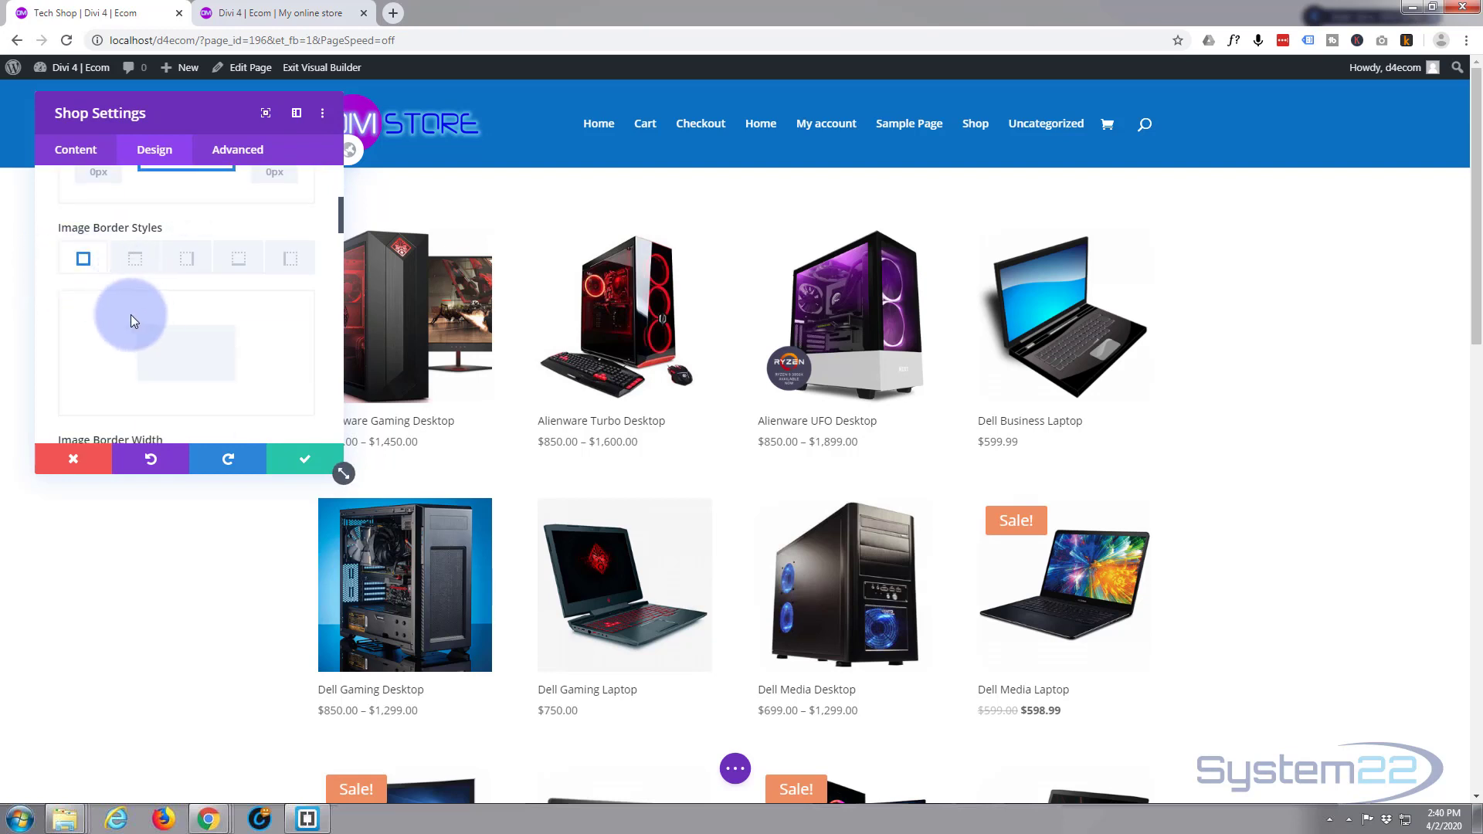
{"action": "scroll", "coordinate": [132, 314], "scroll_direction": "down", "scroll_amount": 1}
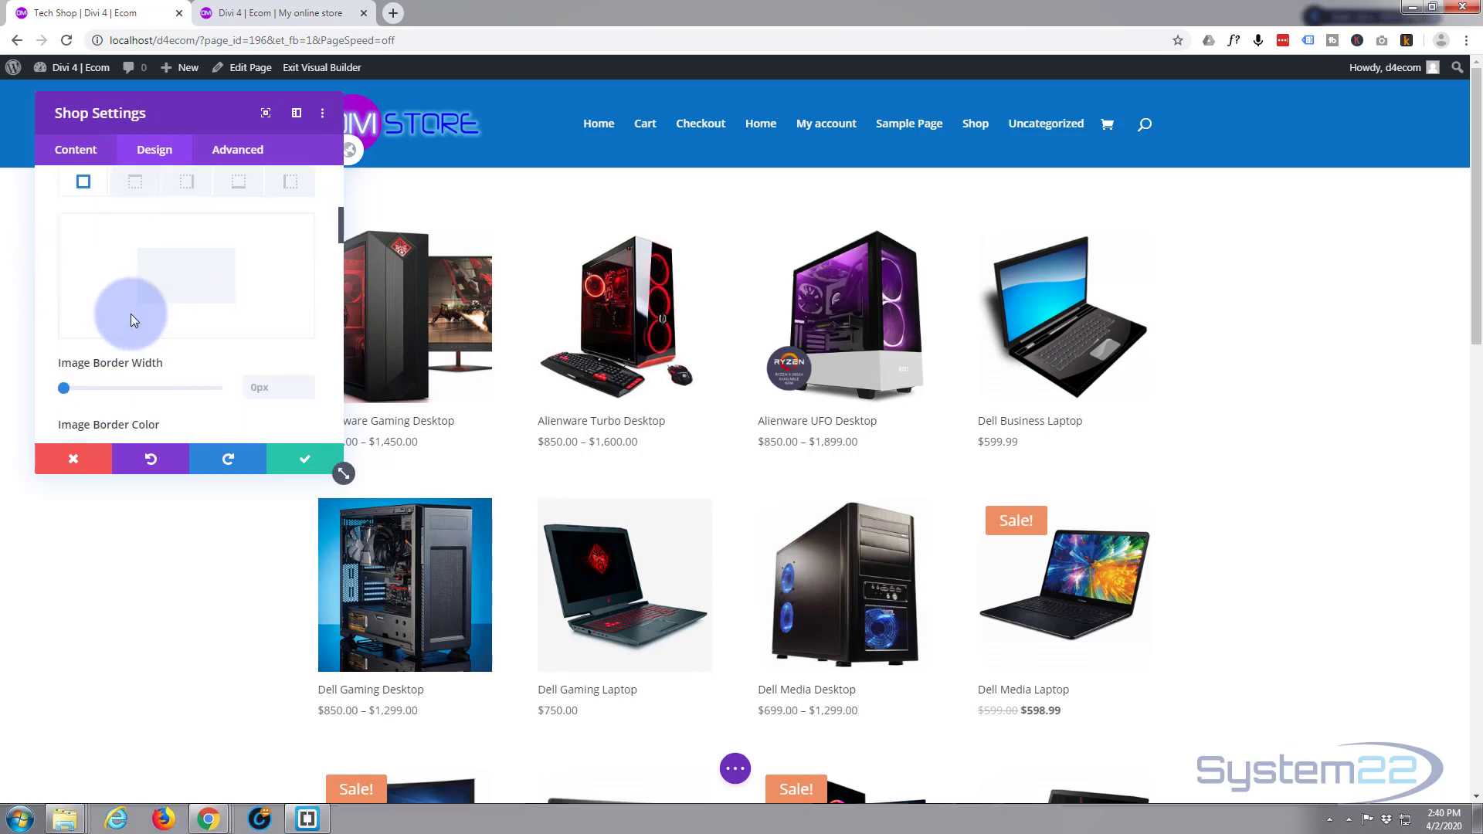
{"action": "left_click", "coordinate": [307, 382]}
{"action": "type", "text": "1"}
{"action": "key", "text": "Up"}
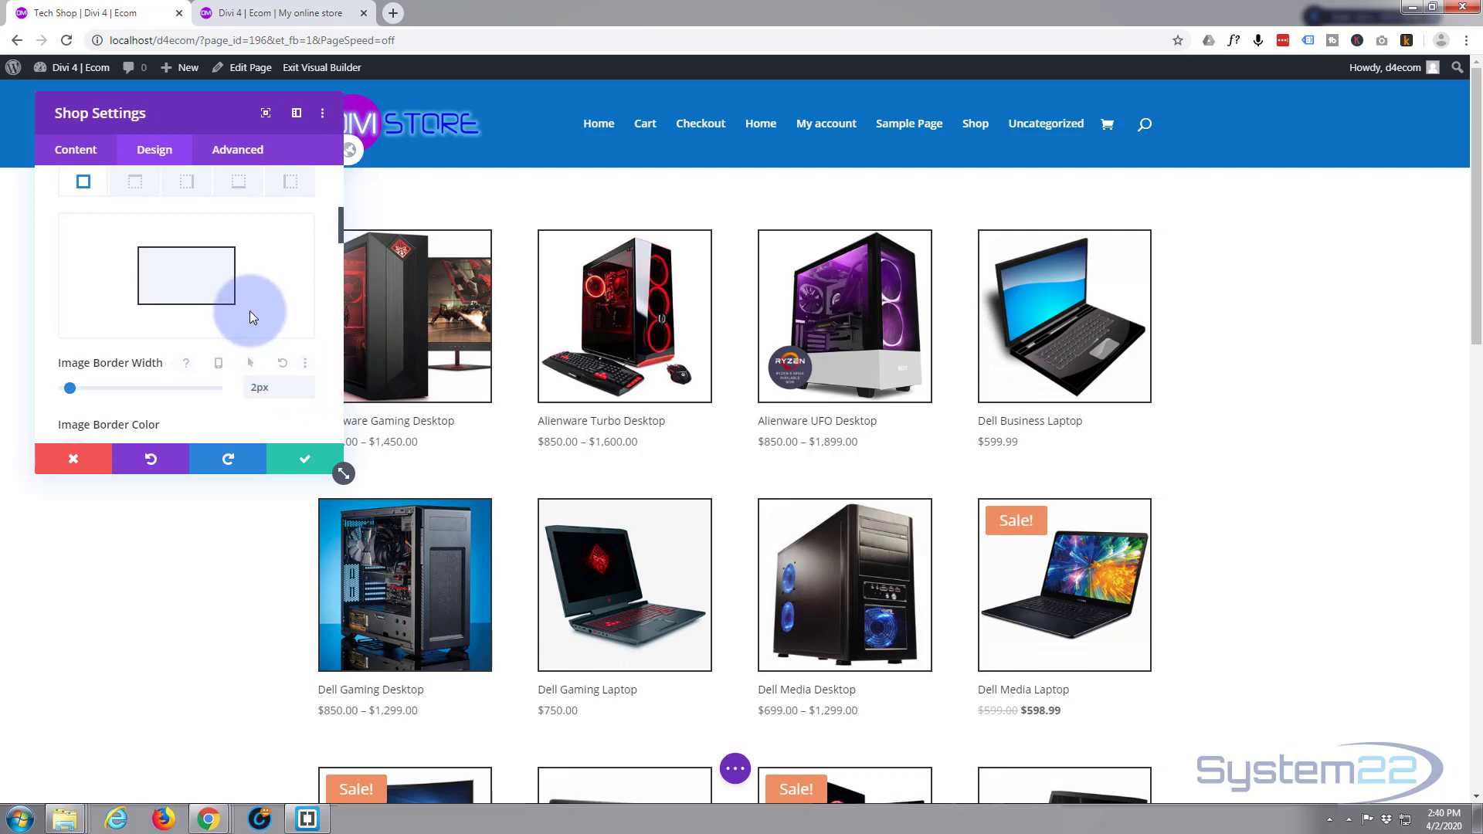
{"action": "scroll", "coordinate": [249, 310], "scroll_direction": "down", "scroll_amount": 1}
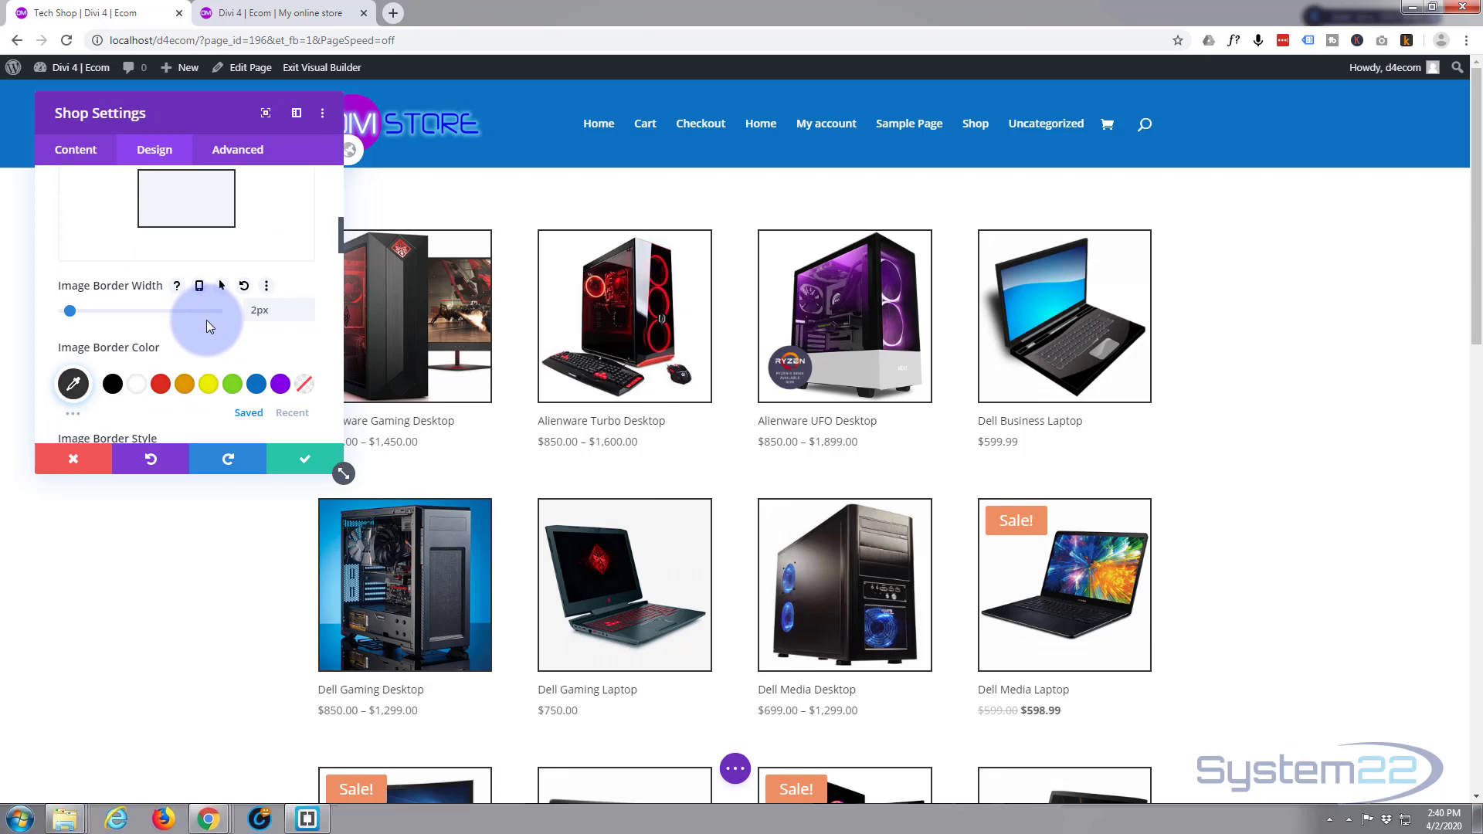
{"action": "scroll", "coordinate": [206, 319], "scroll_direction": "down", "scroll_amount": 1}
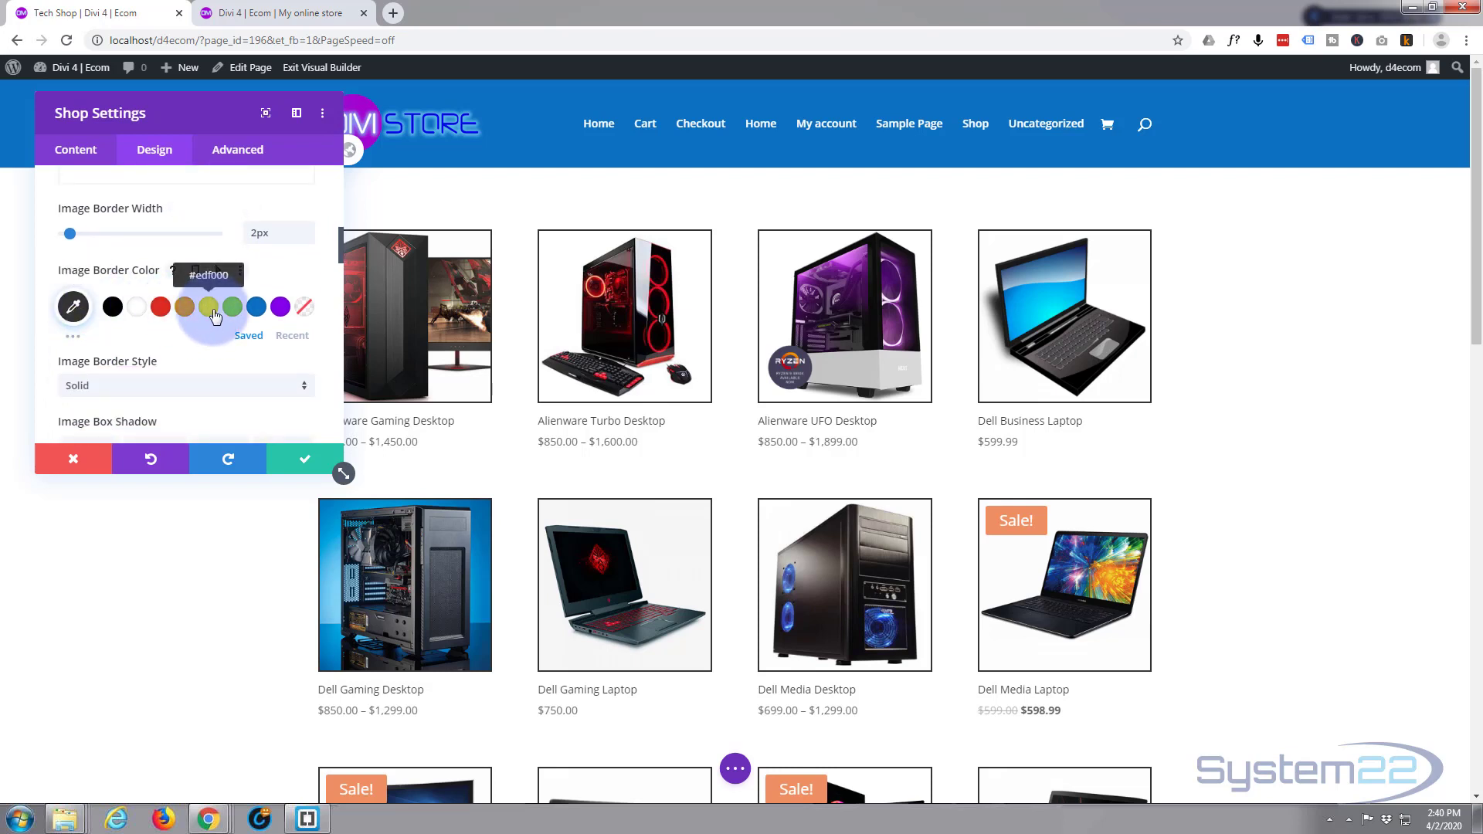
{"action": "left_click", "coordinate": [258, 309]}
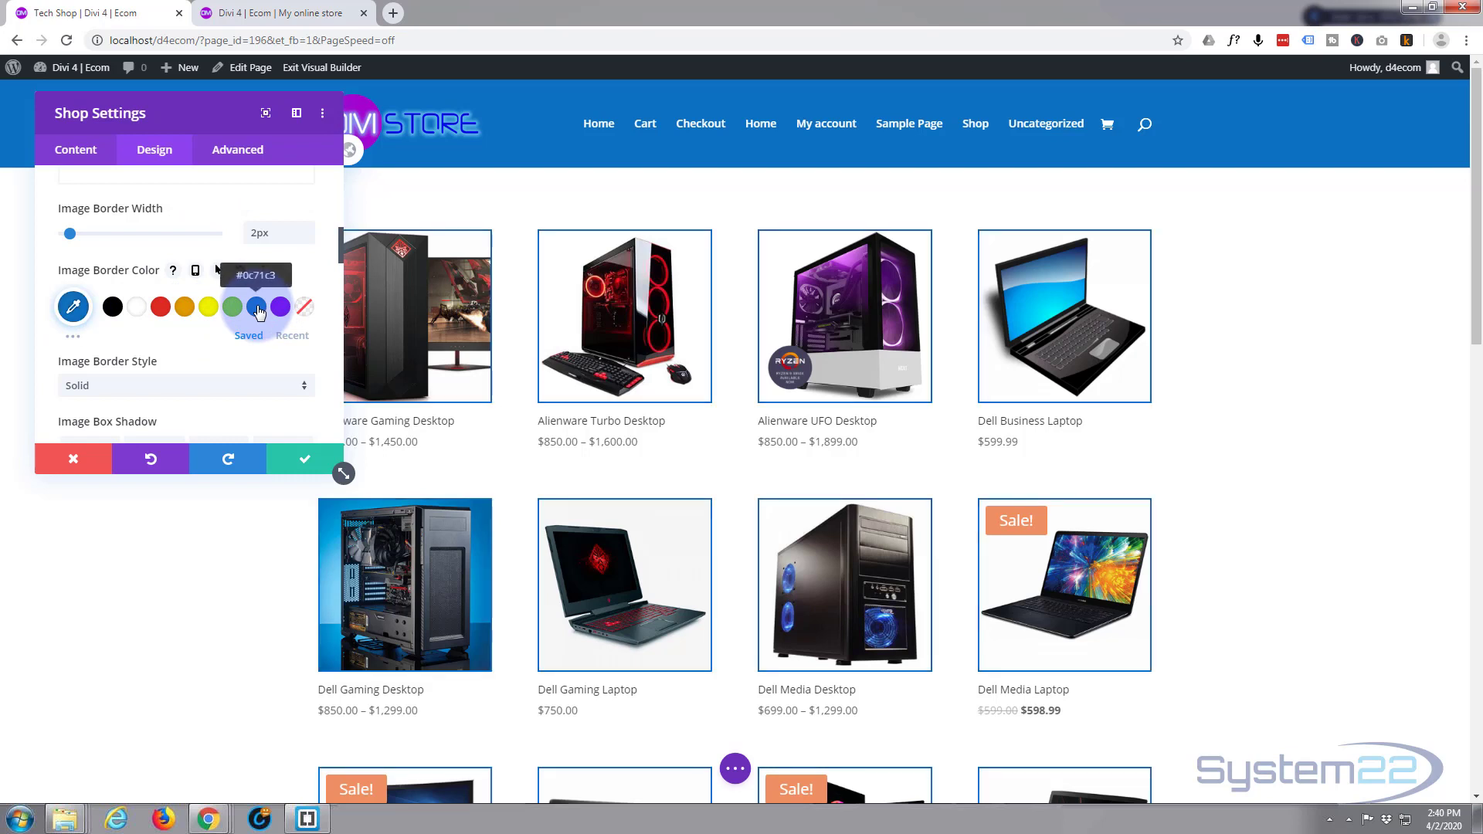
{"action": "left_click", "coordinate": [112, 307]}
Set Image Border Style to Solid after briefly trying Dashed
{"action": "scroll", "coordinate": [196, 295], "scroll_direction": "down", "scroll_amount": 1}
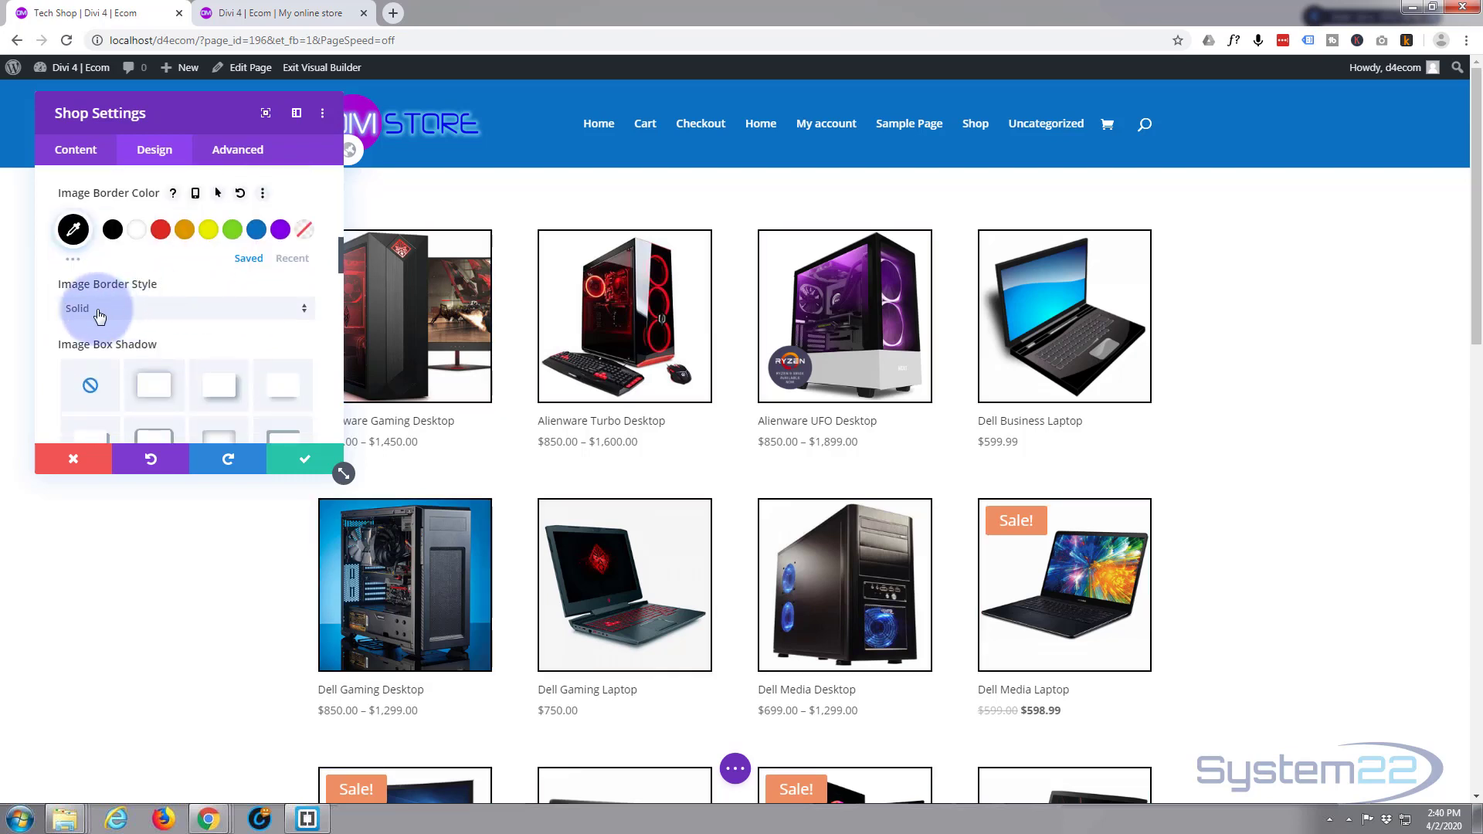
{"action": "left_click", "coordinate": [161, 313]}
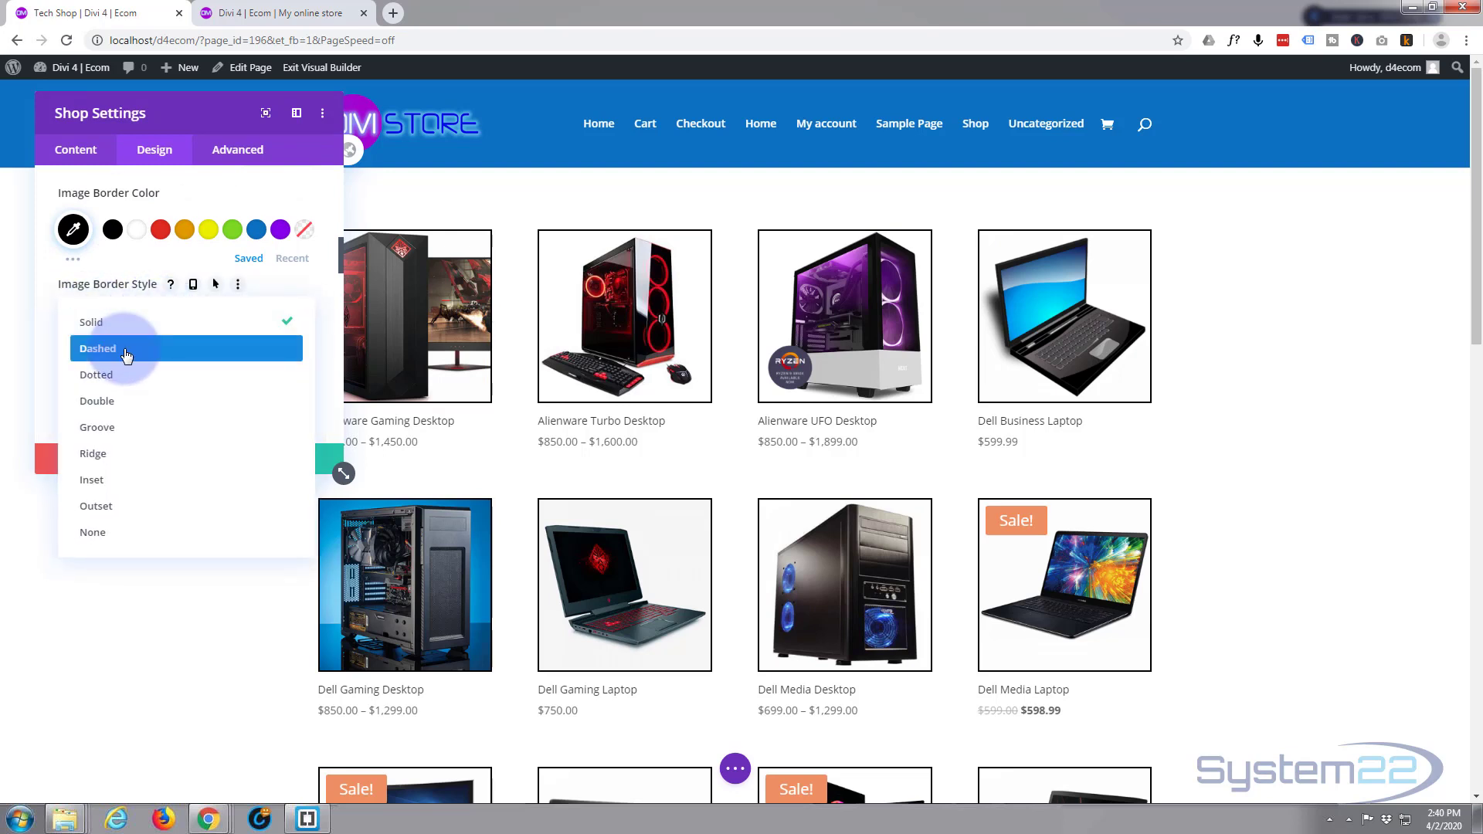
{"action": "left_click", "coordinate": [124, 358]}
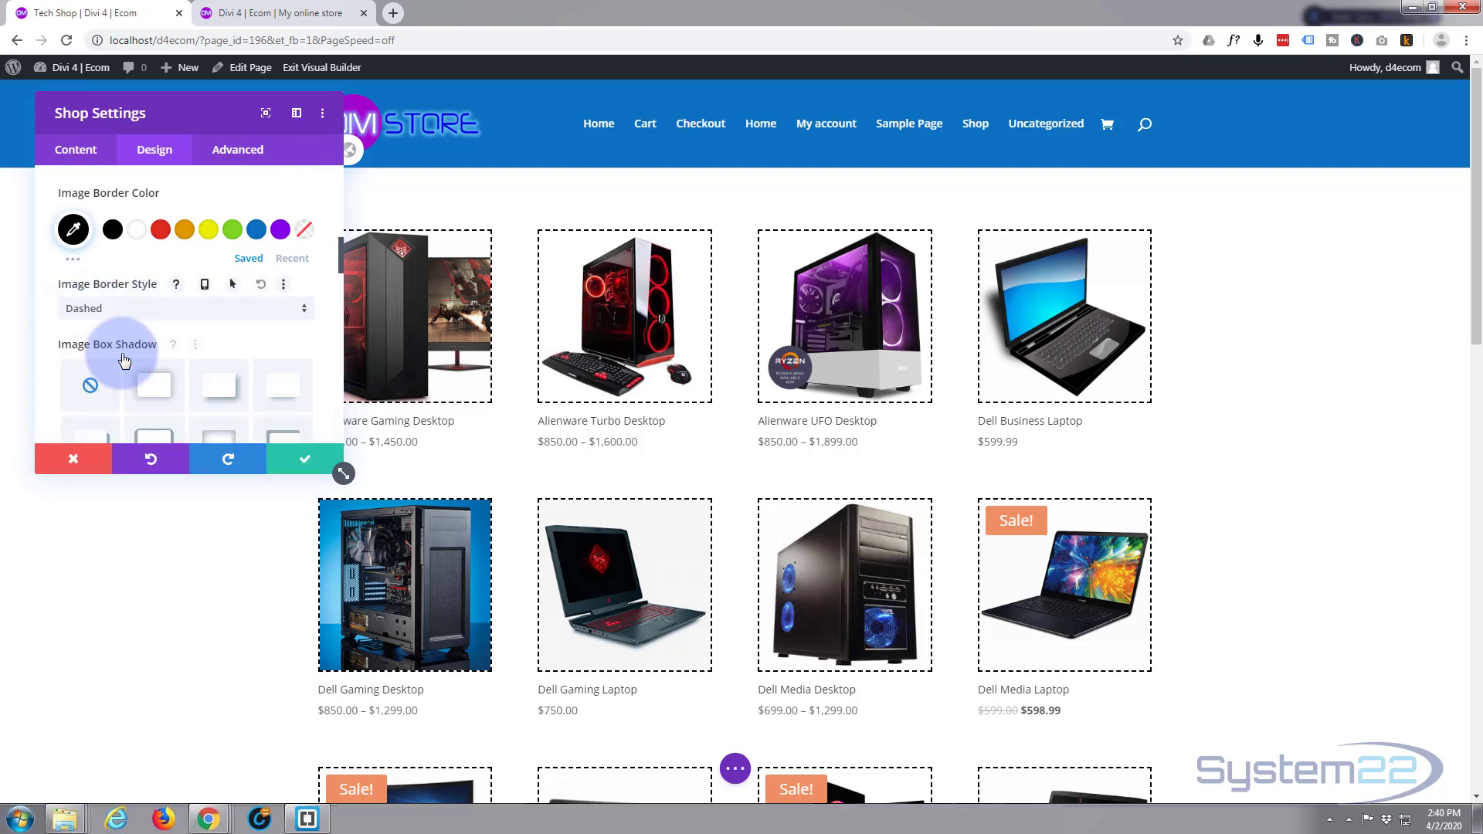
{"action": "left_click", "coordinate": [185, 309]}
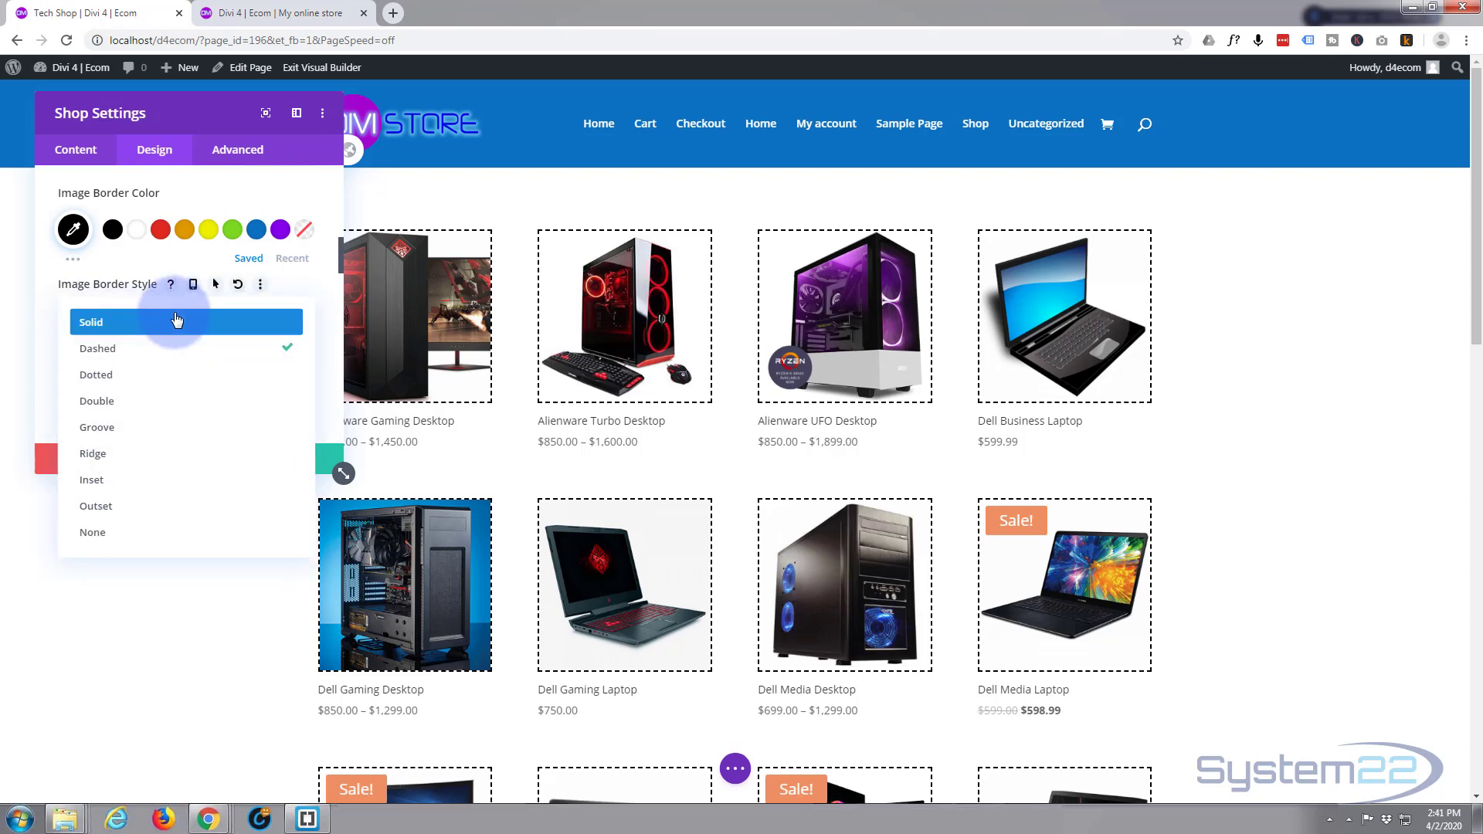
{"action": "left_click", "coordinate": [124, 322]}
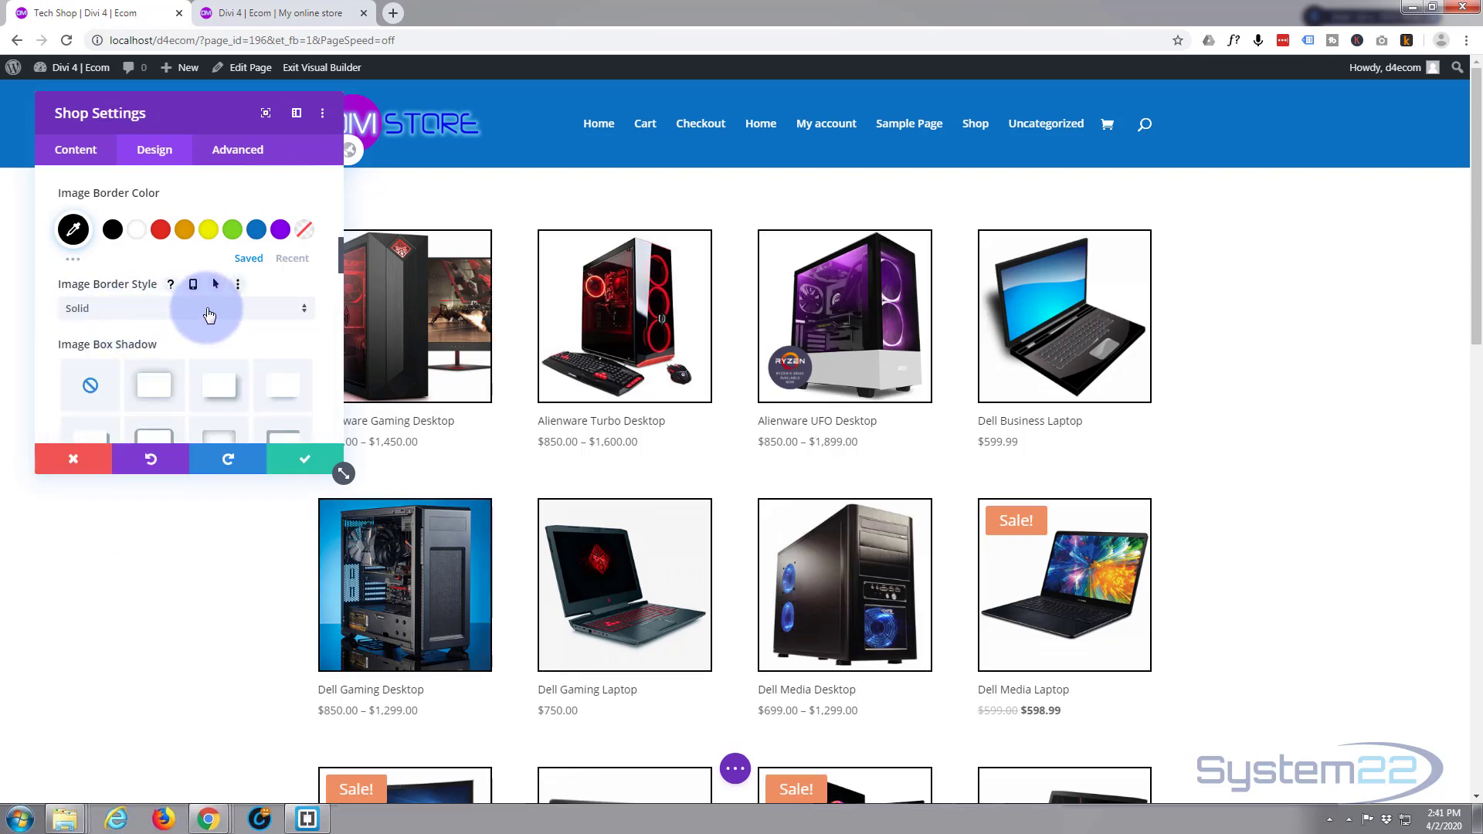
Apply an Image Box Shadow preset to the product images
{"action": "scroll", "coordinate": [207, 303], "scroll_direction": "down", "scroll_amount": 2}
{"action": "left_click", "coordinate": [162, 309]}
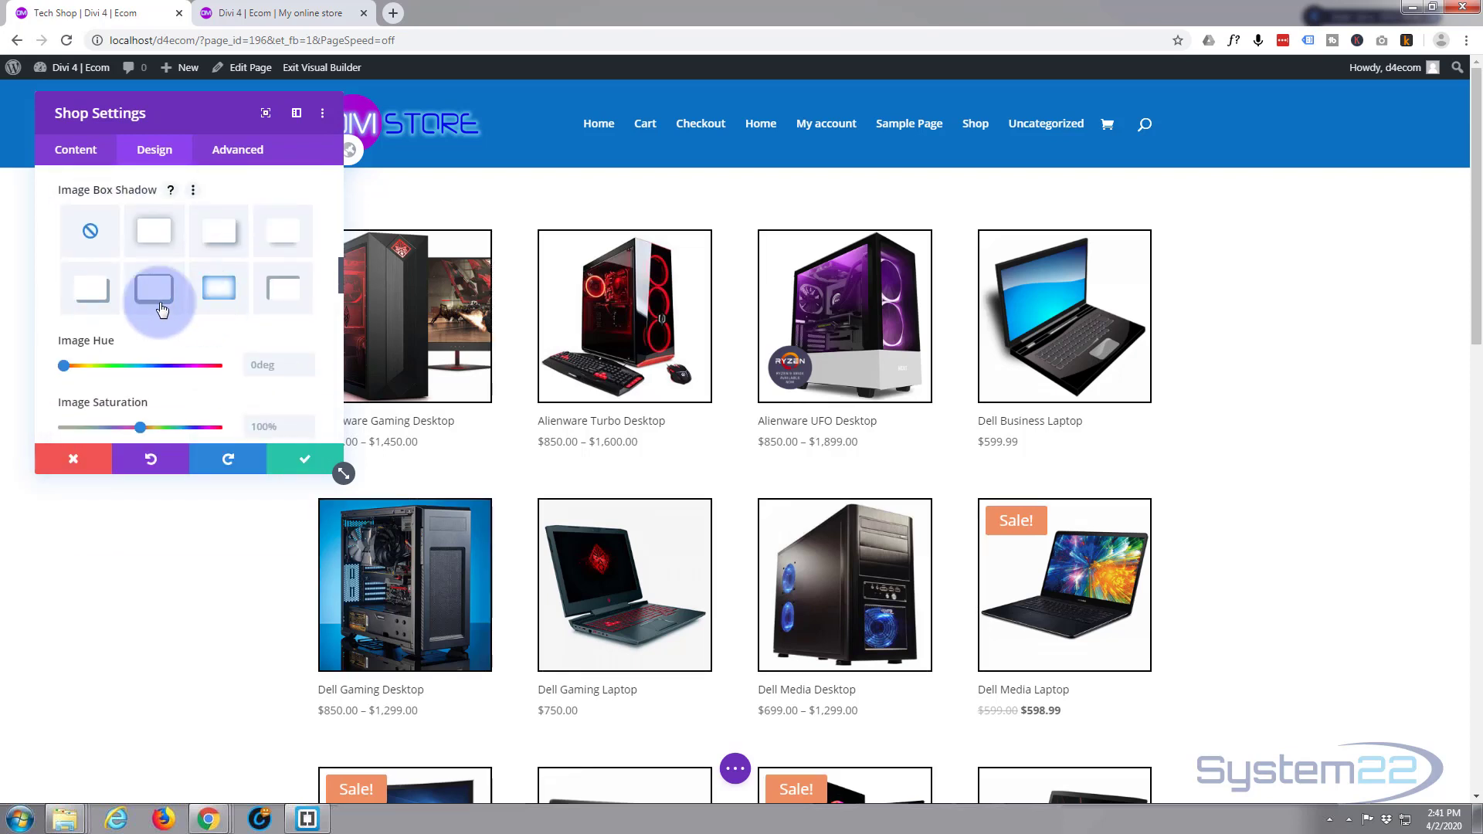
{"action": "left_click", "coordinate": [287, 244]}
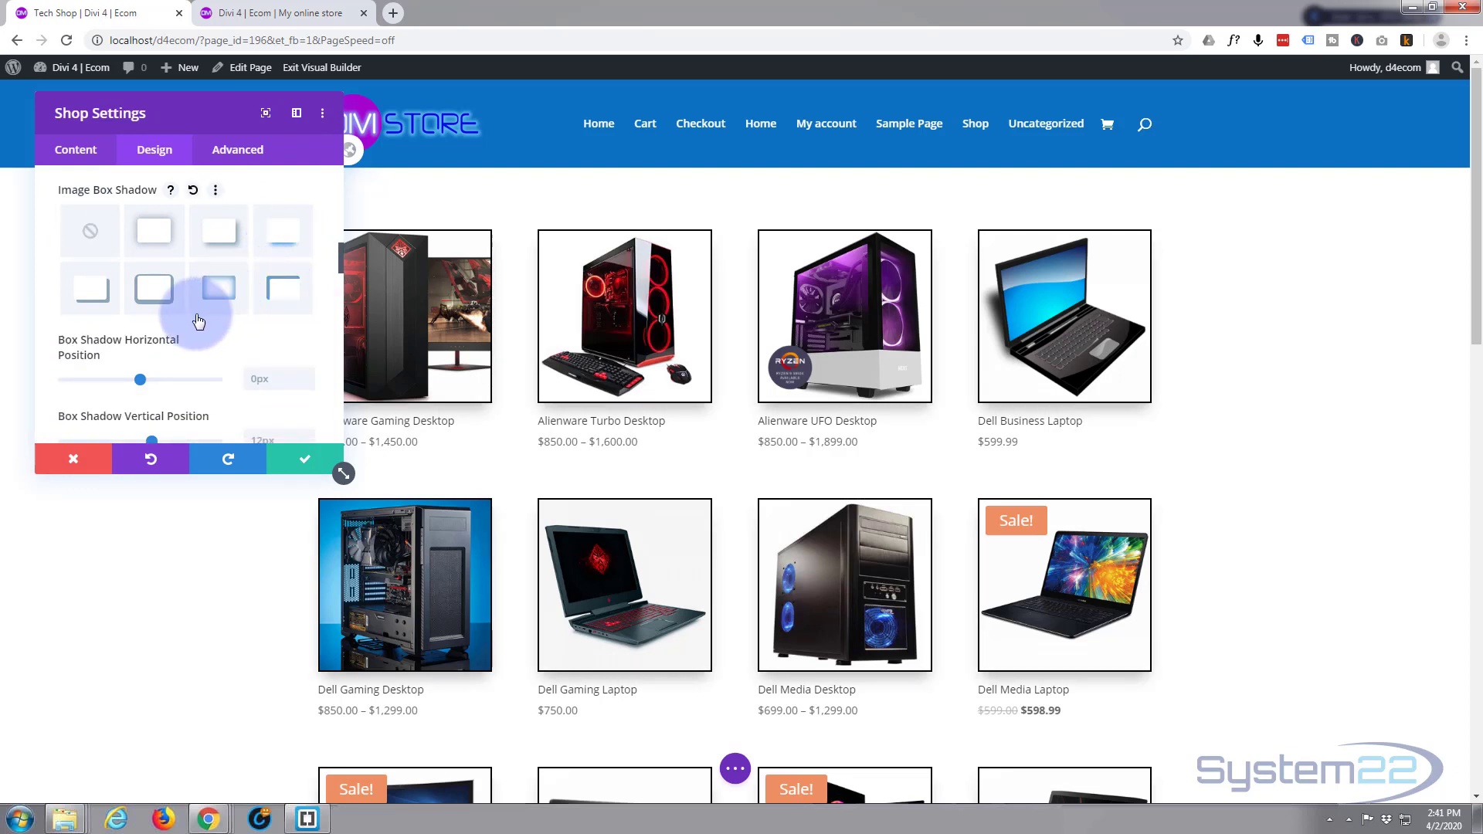
{"action": "scroll", "coordinate": [179, 329], "scroll_direction": "down", "scroll_amount": 1}
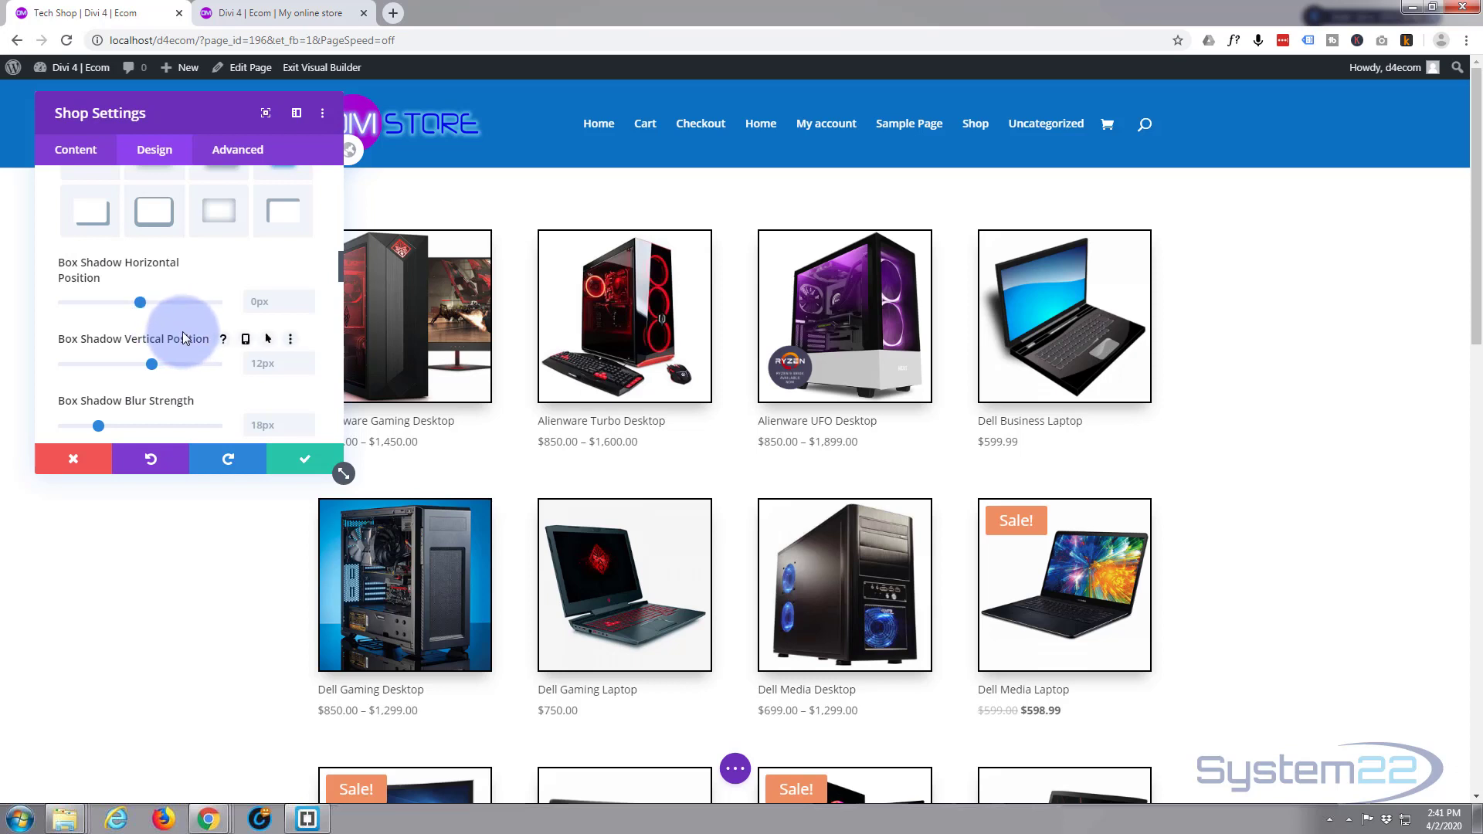
{"action": "scroll", "coordinate": [182, 331], "scroll_direction": "down", "scroll_amount": 1}
{"action": "scroll", "coordinate": [180, 330], "scroll_direction": "down", "scroll_amount": 1}
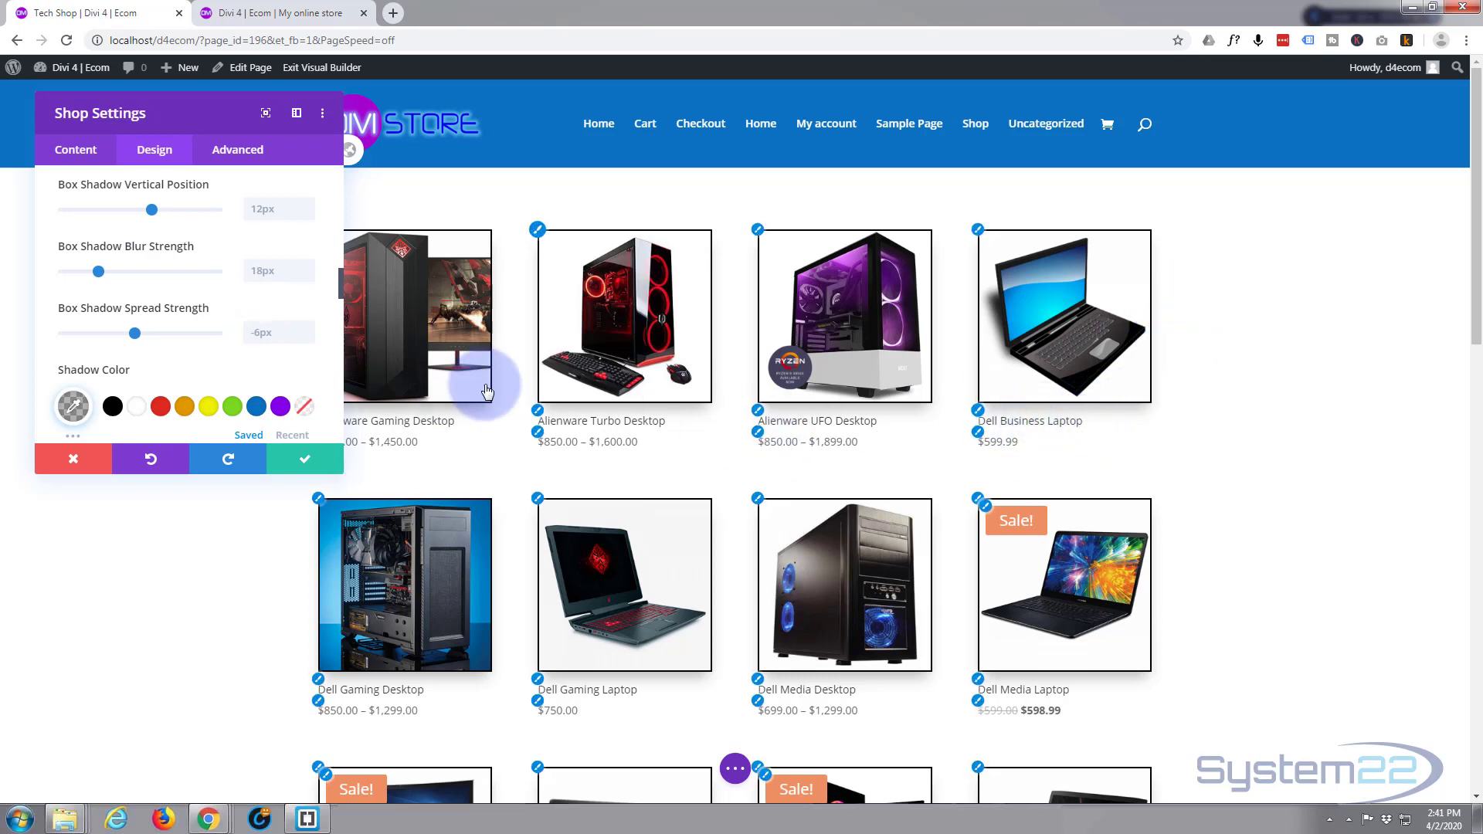
{"action": "scroll", "coordinate": [164, 374], "scroll_direction": "down", "scroll_amount": 2}
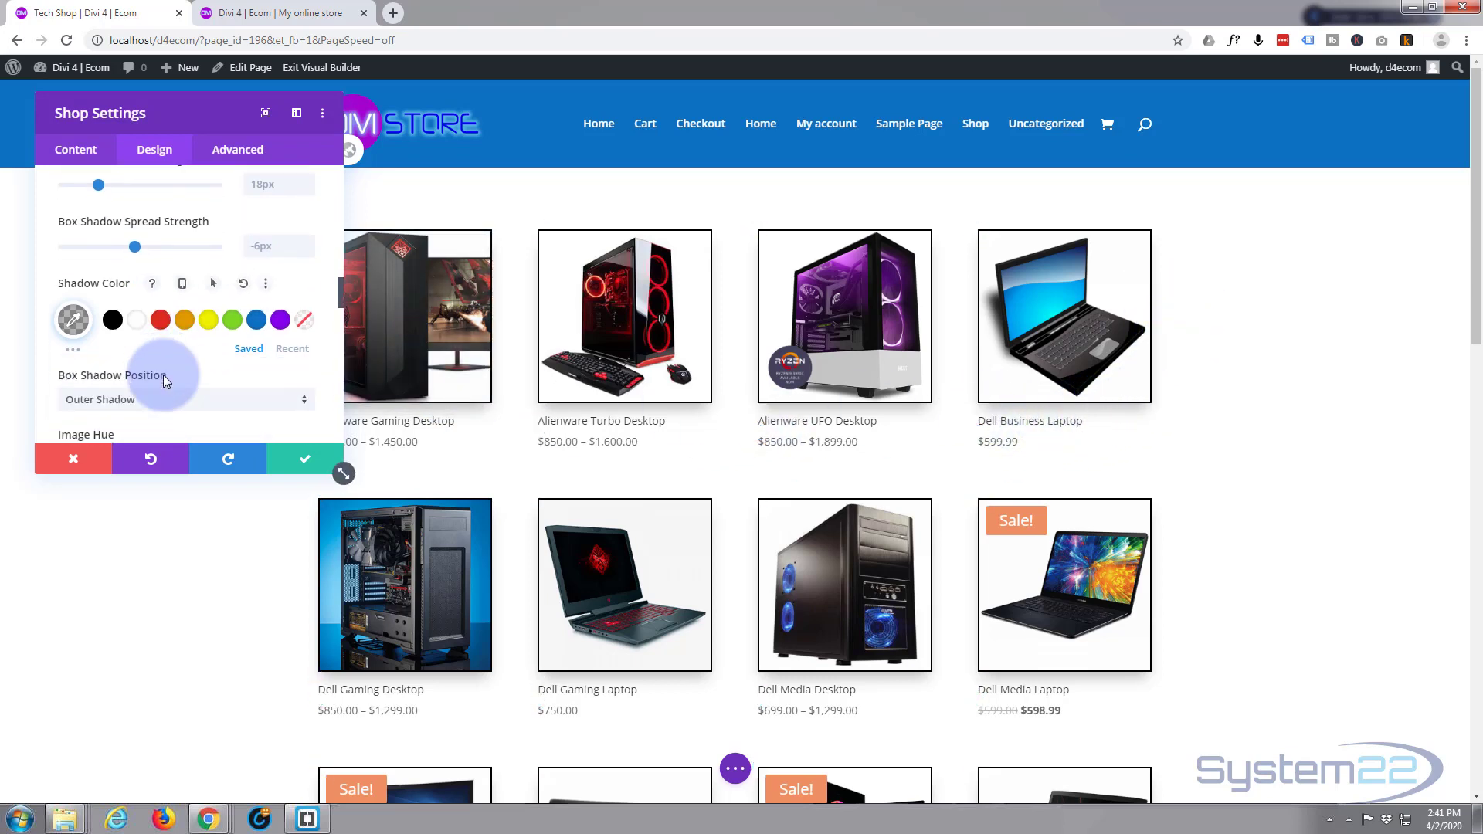
{"action": "scroll", "coordinate": [164, 374], "scroll_direction": "down", "scroll_amount": 1}
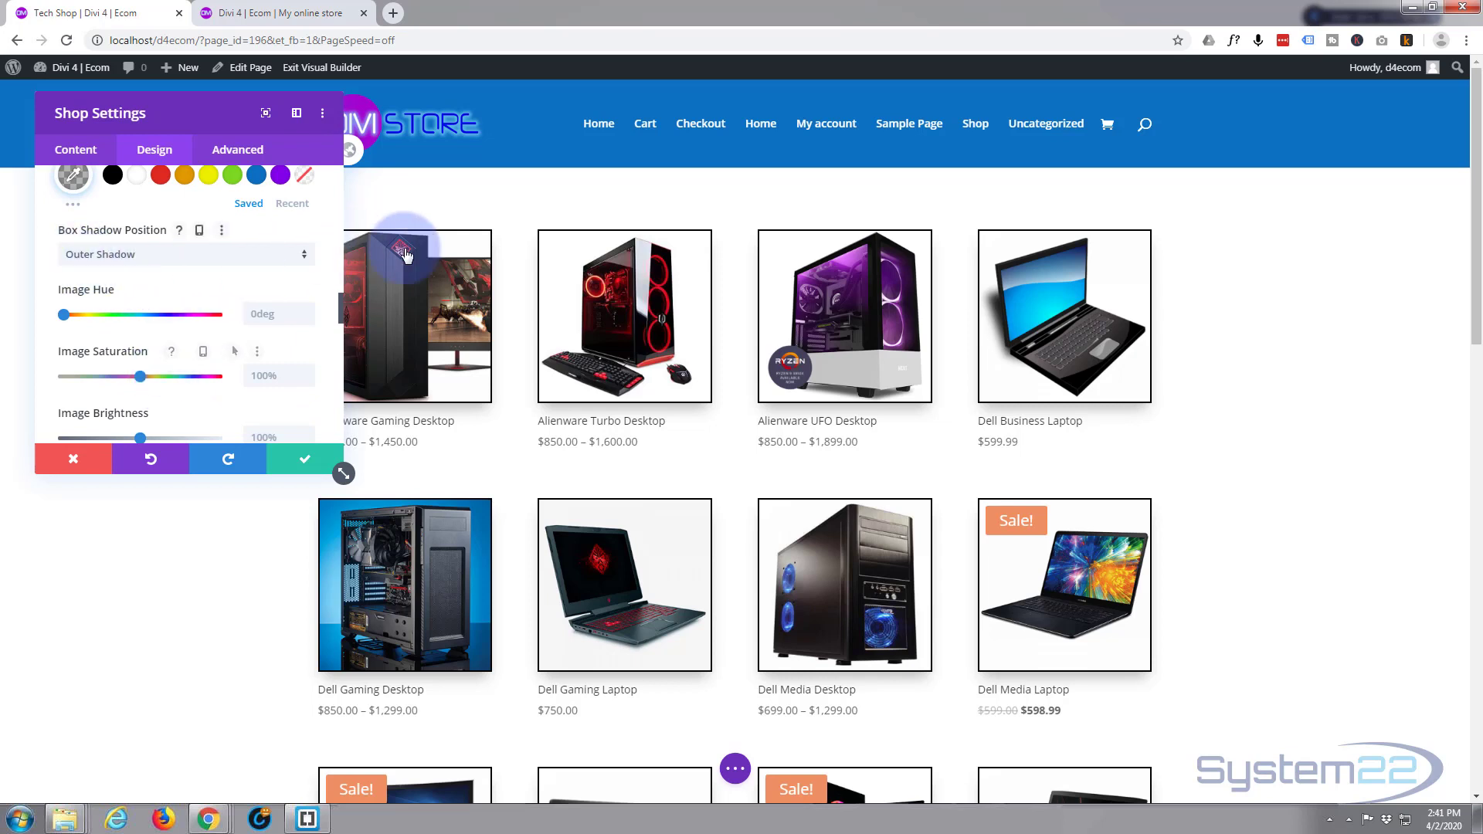
Set Box Shadow Position to Outer Shadow after trying Inner Shadow
{"action": "left_click", "coordinate": [220, 265]}
{"action": "left_click", "coordinate": [175, 302]}
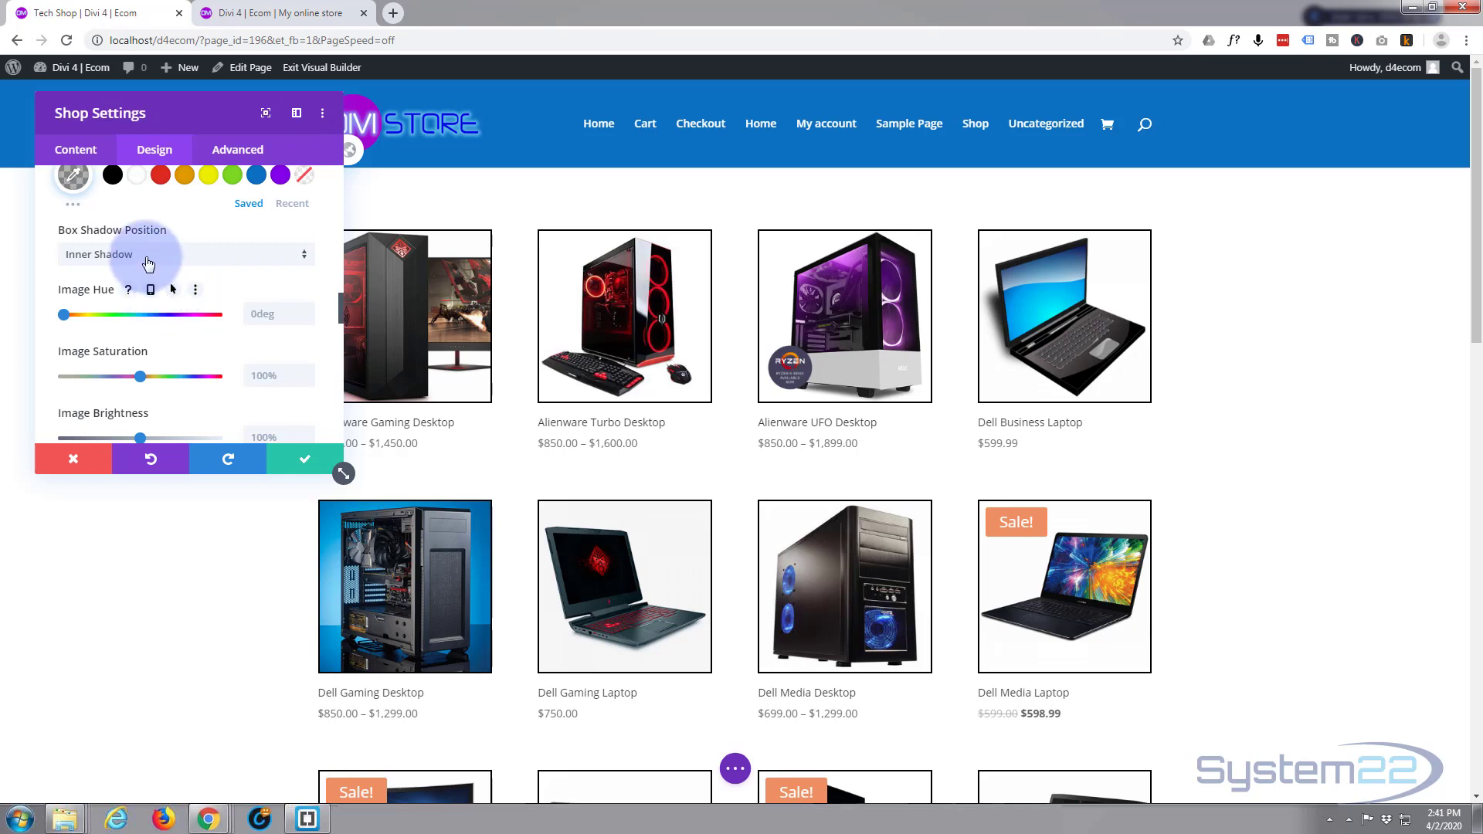
{"action": "left_click", "coordinate": [236, 258]}
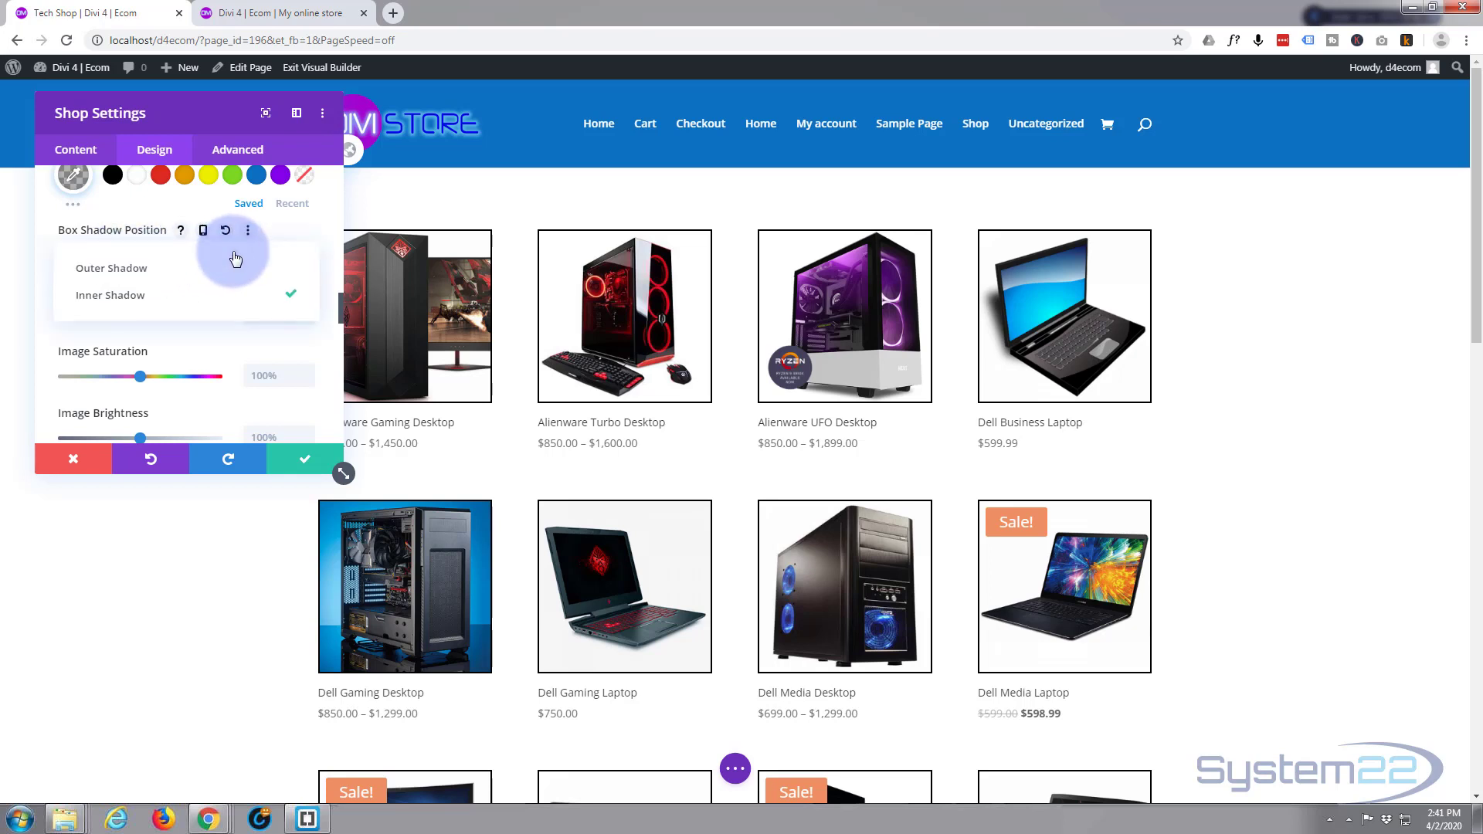
{"action": "left_click", "coordinate": [162, 269]}
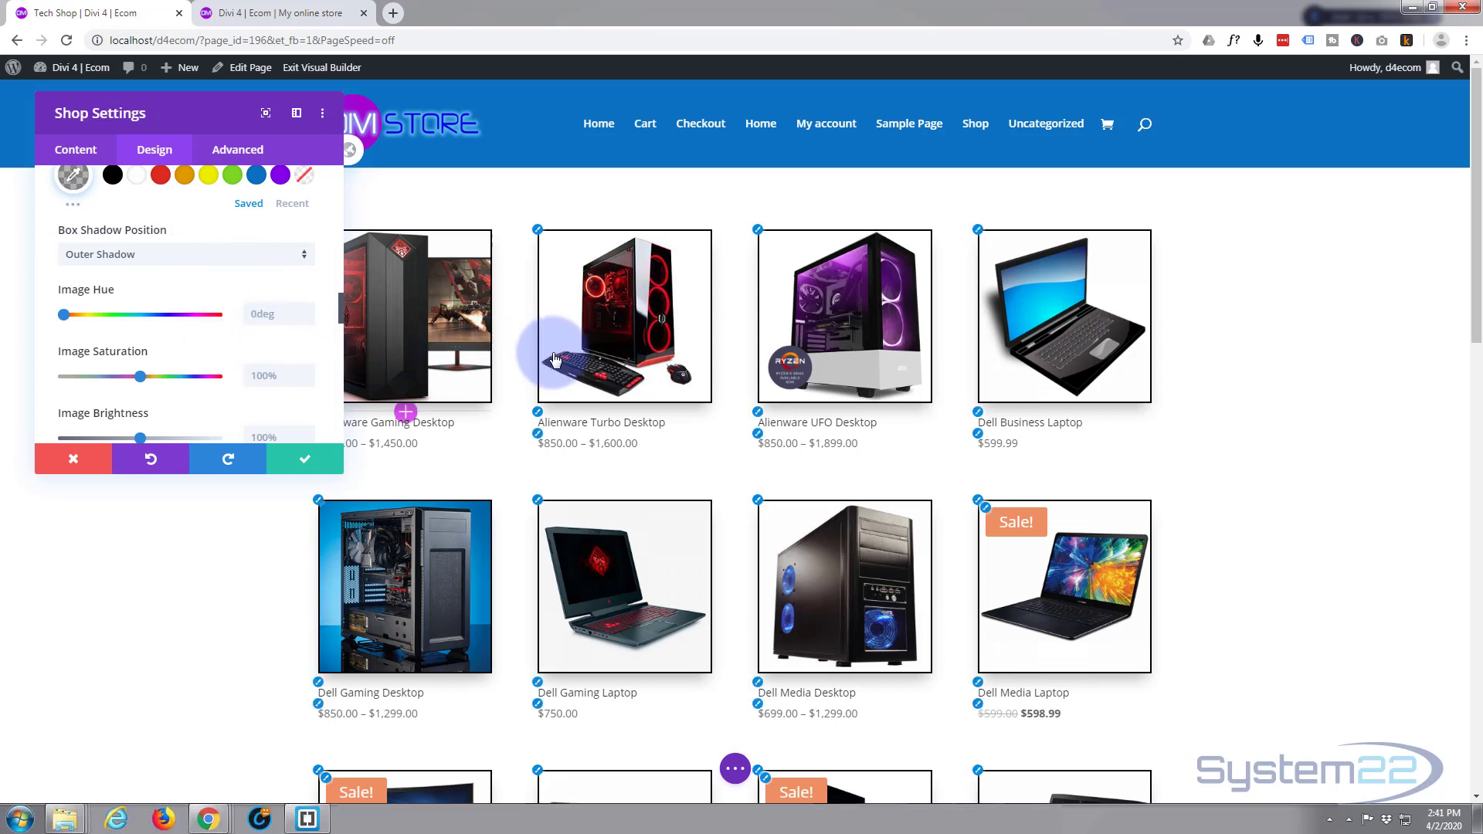
{"action": "scroll", "coordinate": [136, 349], "scroll_direction": "down", "scroll_amount": 1}
{"action": "scroll", "coordinate": [136, 349], "scroll_direction": "down", "scroll_amount": 5}
{"action": "scroll", "coordinate": [137, 355], "scroll_direction": "down", "scroll_amount": 2}
{"action": "scroll", "coordinate": [137, 355], "scroll_direction": "up", "scroll_amount": 2}
{"action": "scroll", "coordinate": [139, 355], "scroll_direction": "down", "scroll_amount": 1}
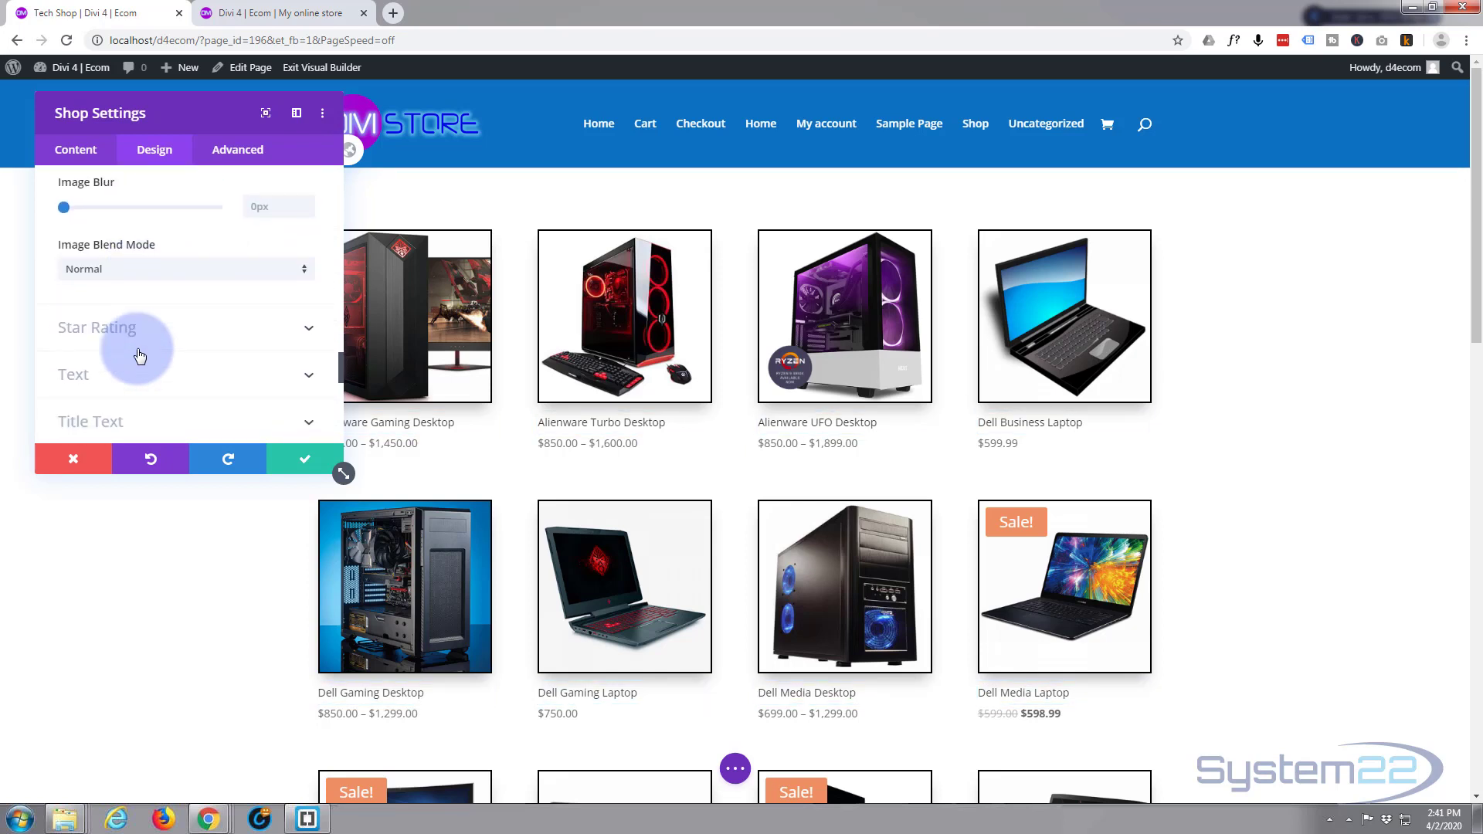
Expand the Star Rating options, then save and close the Shop module settings
{"action": "scroll", "coordinate": [140, 351], "scroll_direction": "down", "scroll_amount": 1}
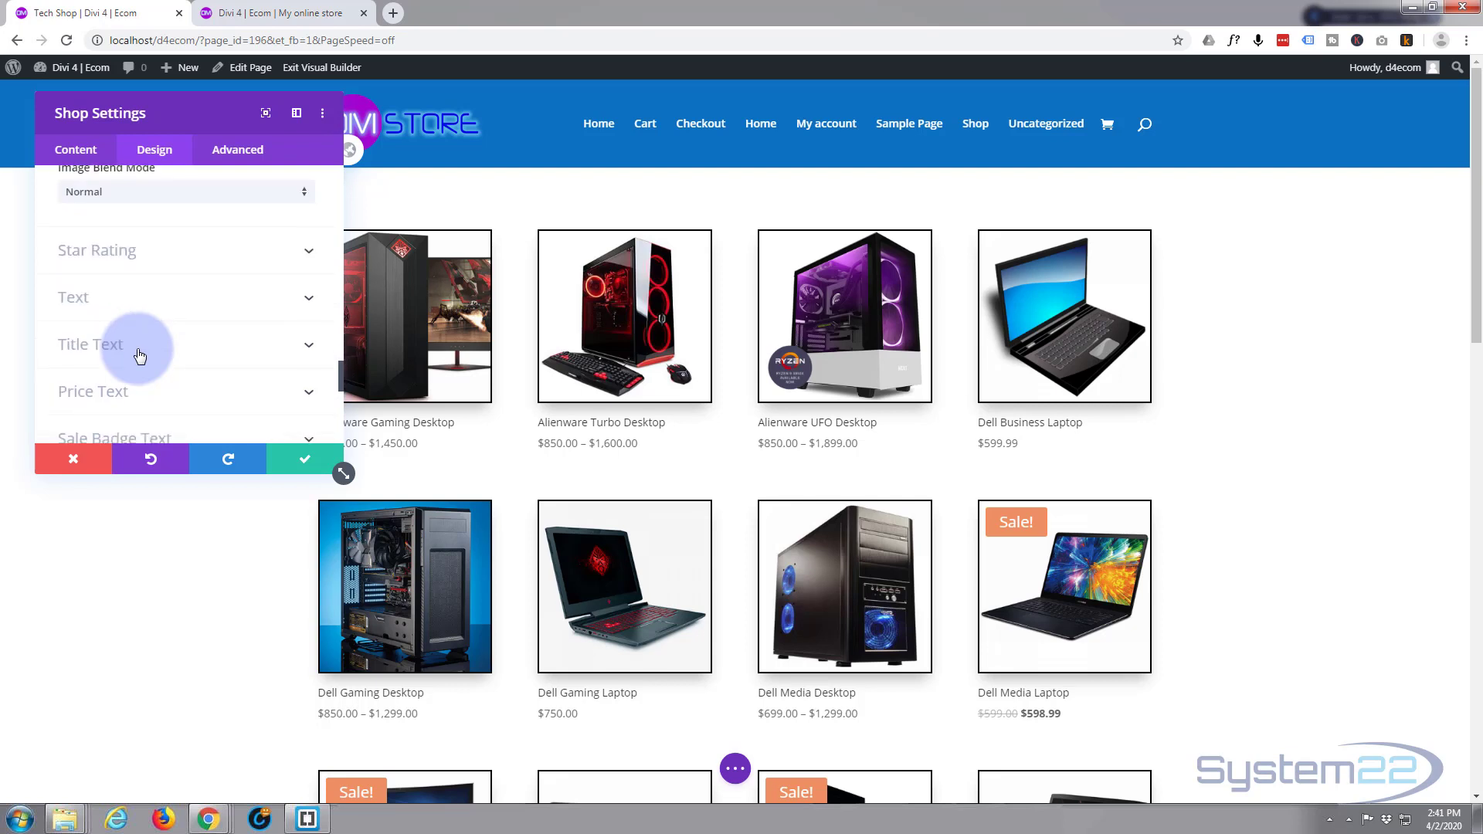
{"action": "left_click", "coordinate": [278, 253]}
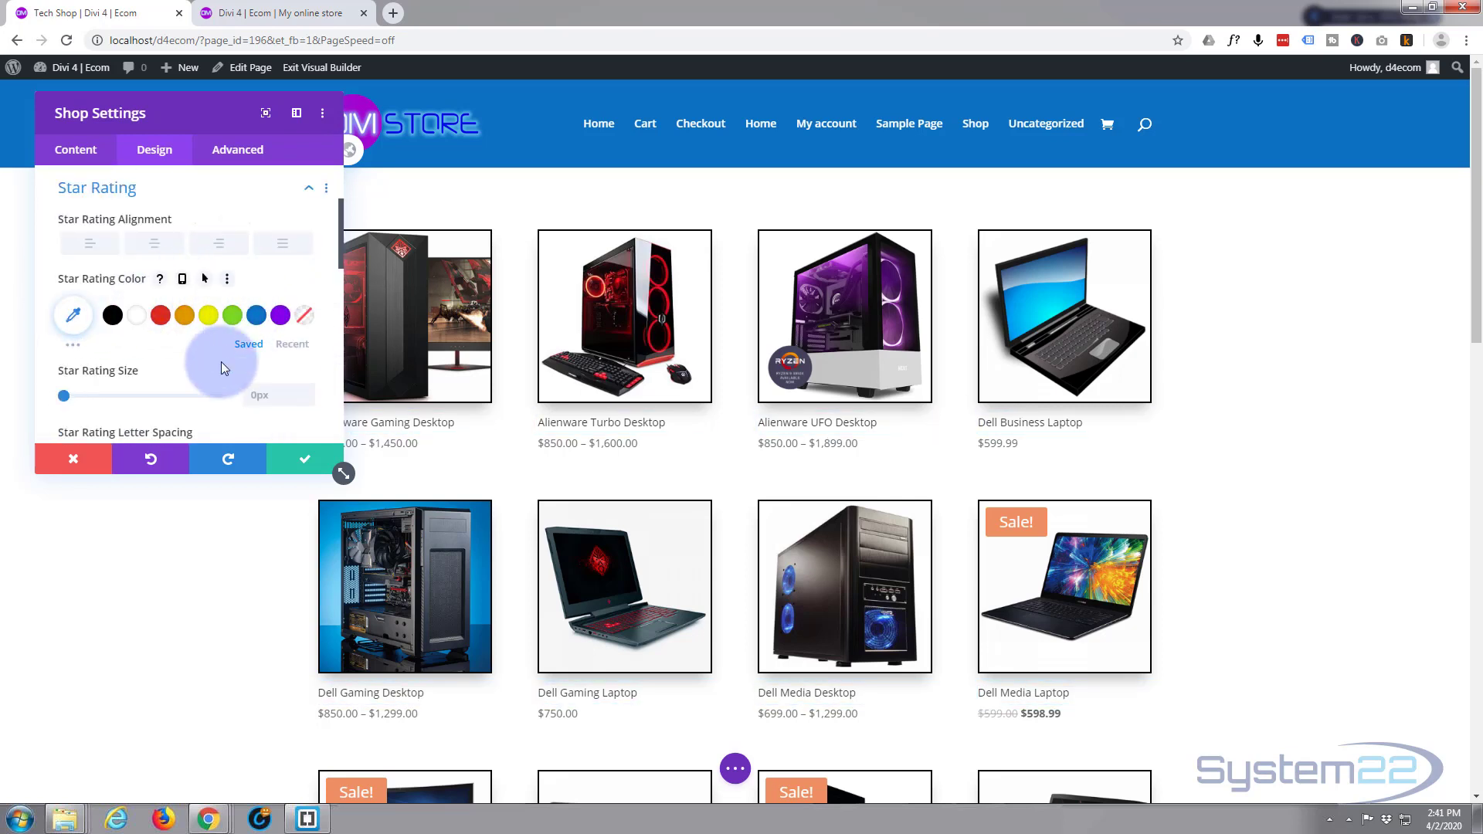
{"action": "scroll", "coordinate": [175, 364], "scroll_direction": "down", "scroll_amount": 2}
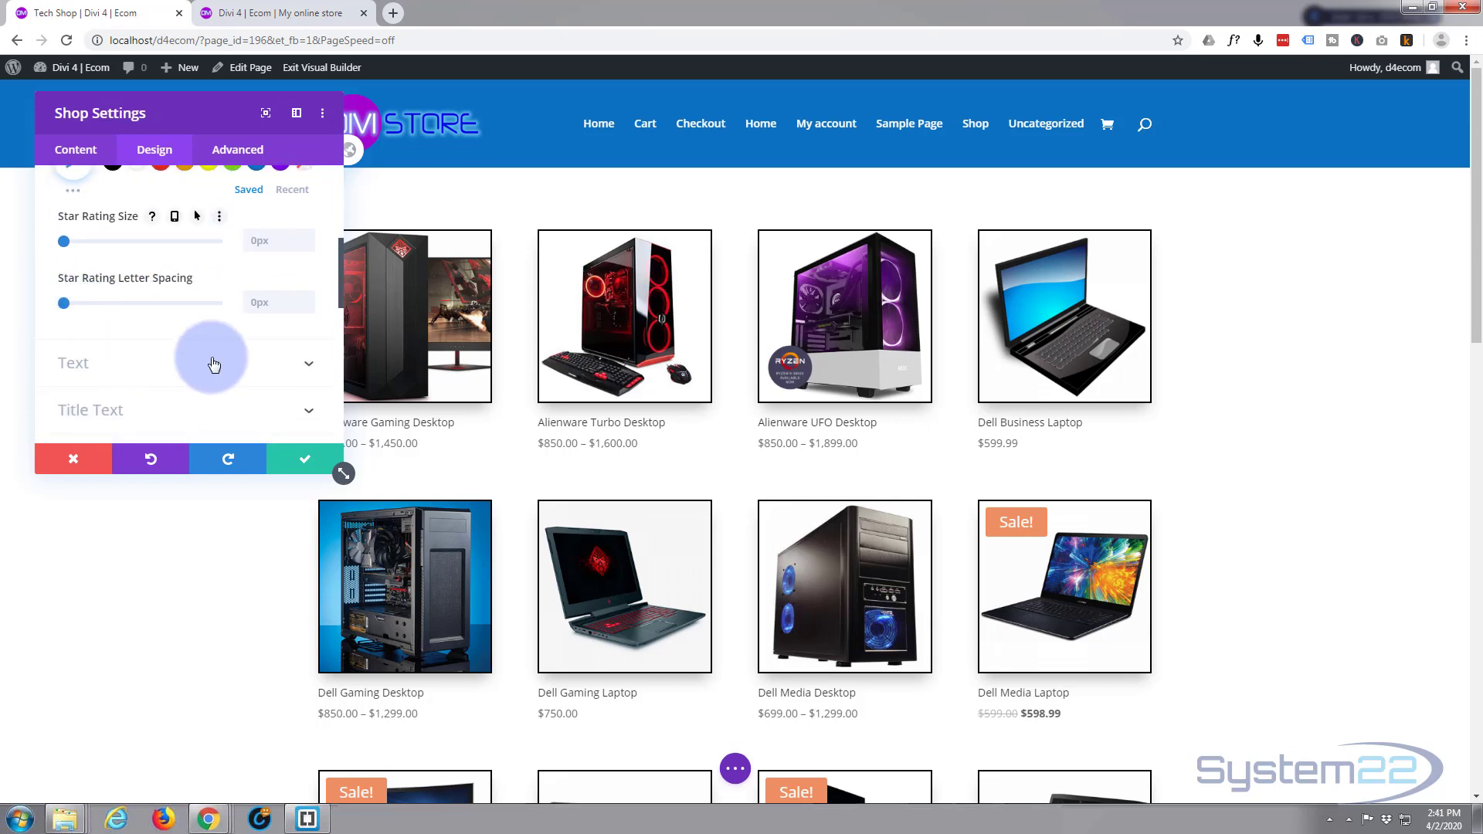
{"action": "left_click", "coordinate": [298, 464]}
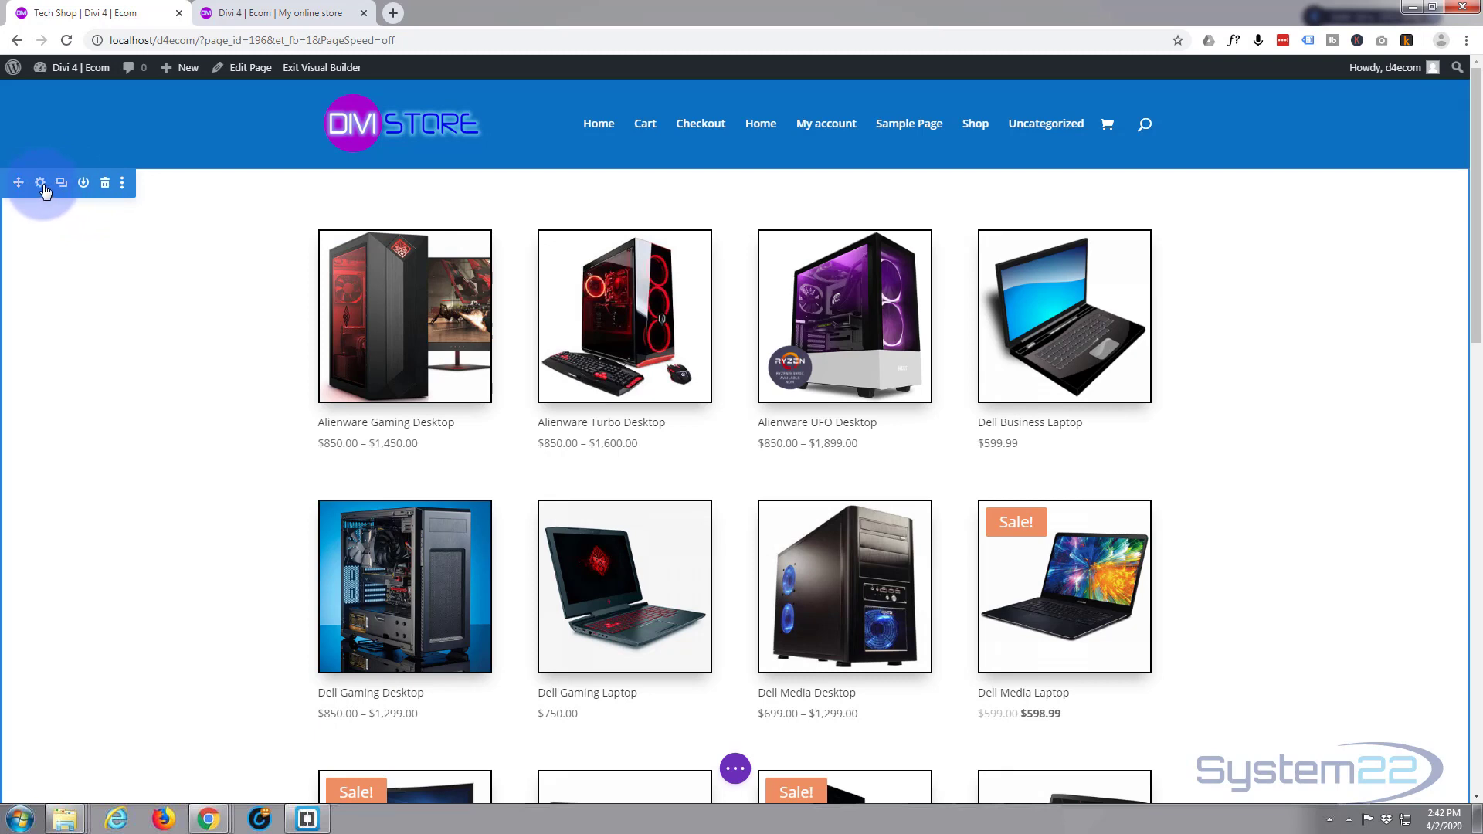
Add a slanted, partly transparent blue top divider in the section's Design settings
{"action": "left_click", "coordinate": [40, 184]}
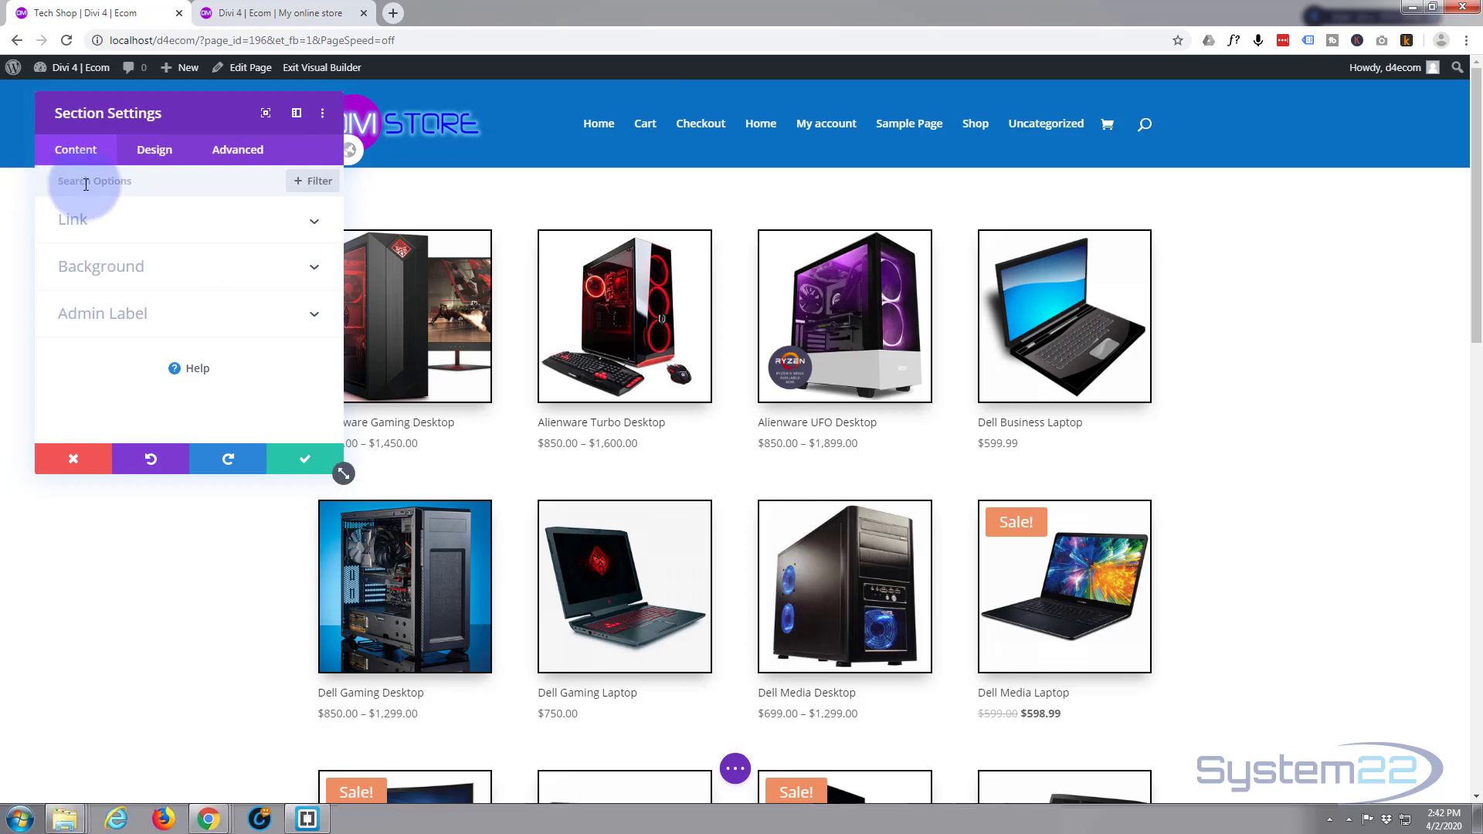
{"action": "left_click", "coordinate": [163, 160]}
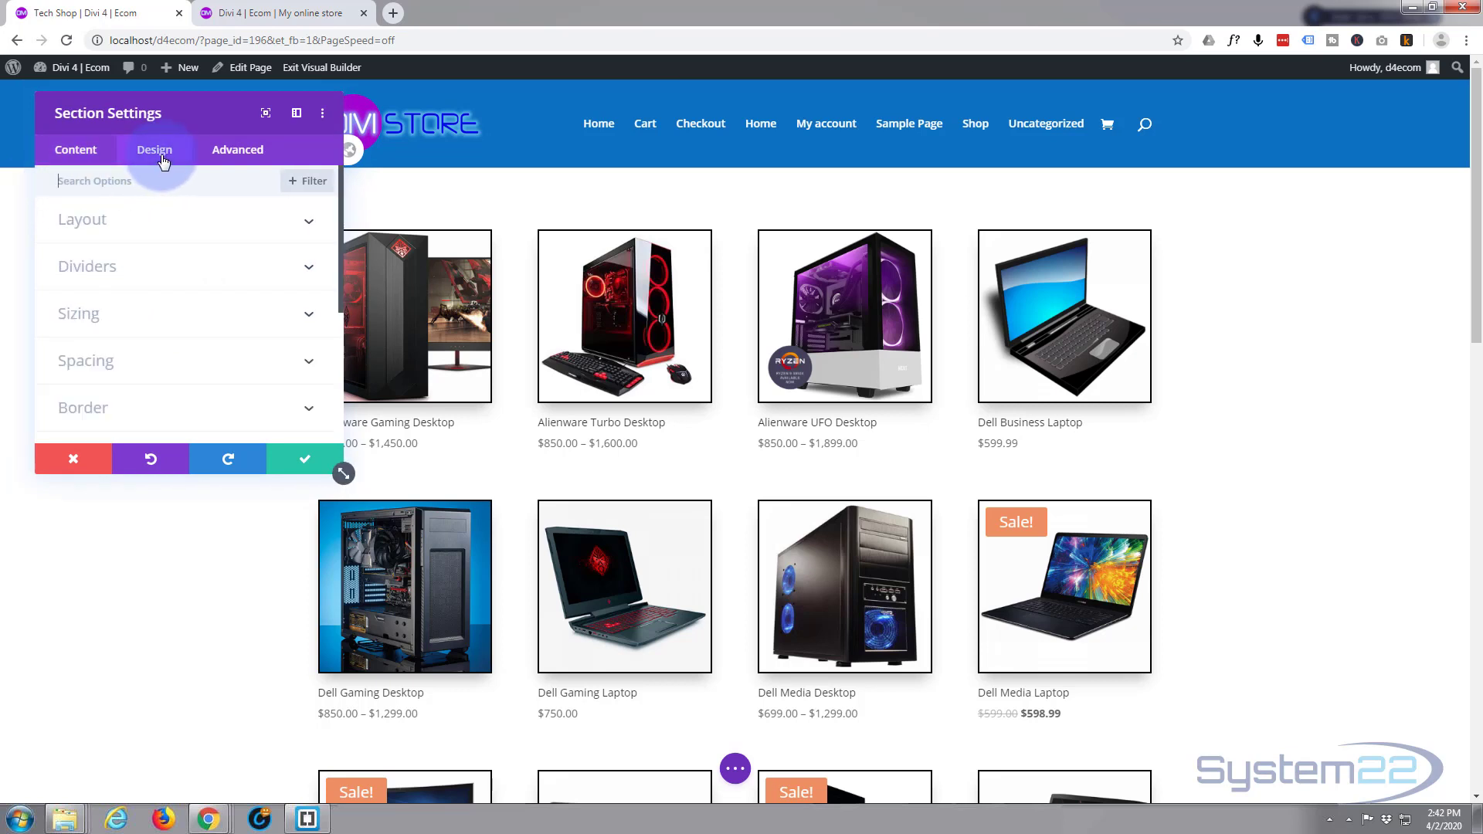
{"action": "left_click", "coordinate": [165, 265]}
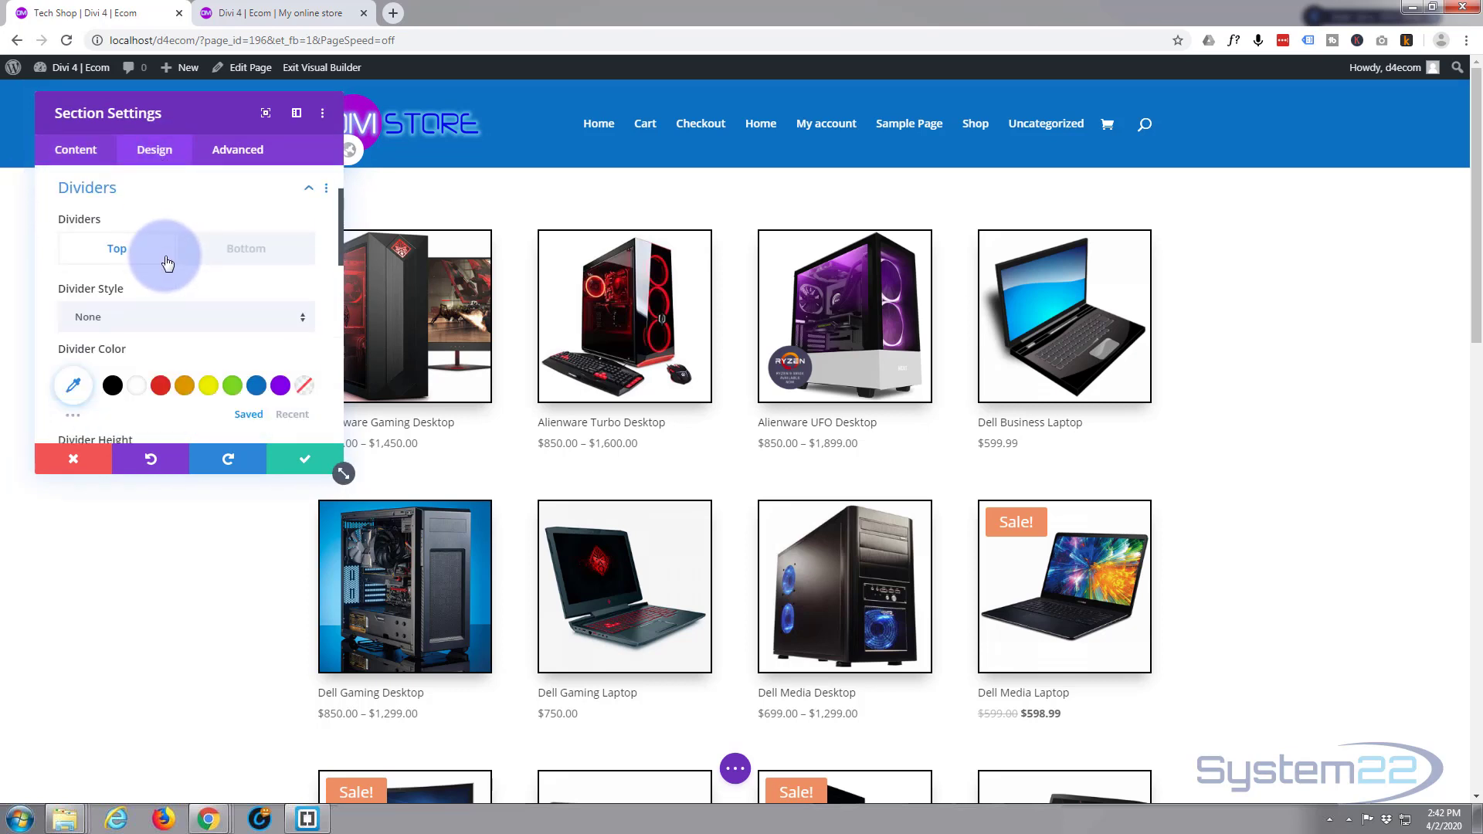
{"action": "left_click", "coordinate": [295, 317]}
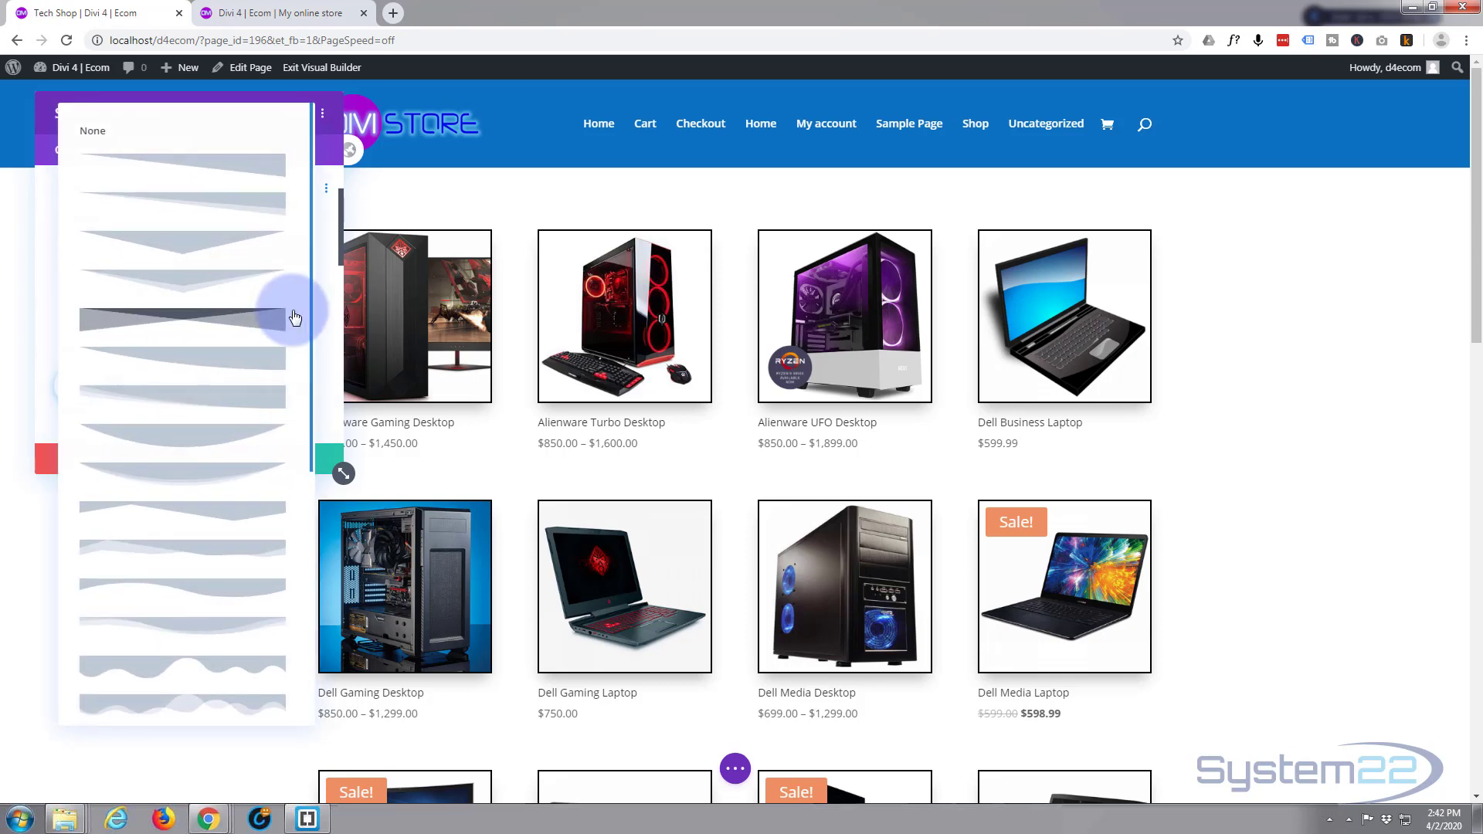
{"action": "left_click", "coordinate": [263, 203]}
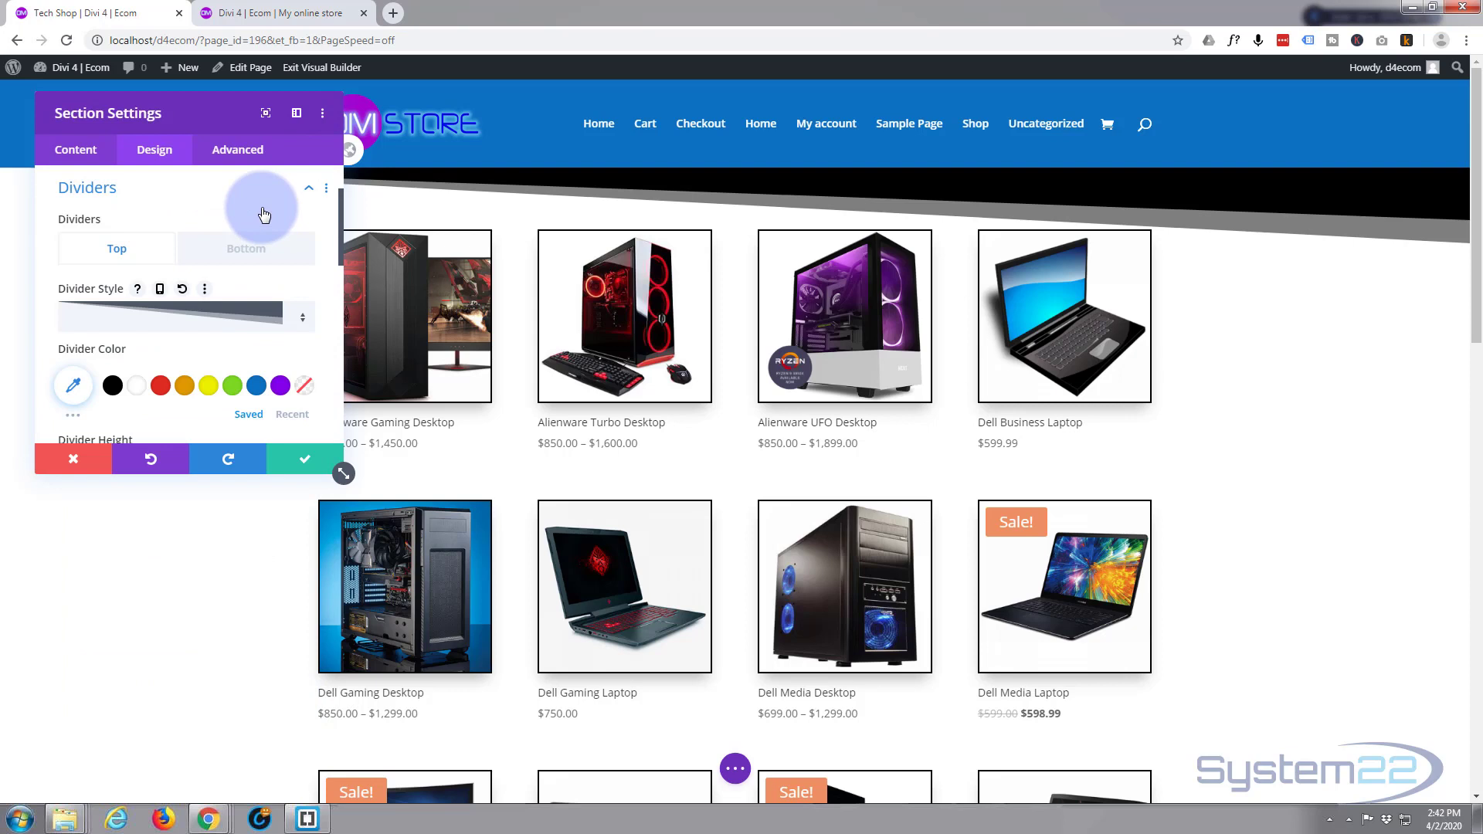
{"action": "left_click", "coordinate": [257, 390]}
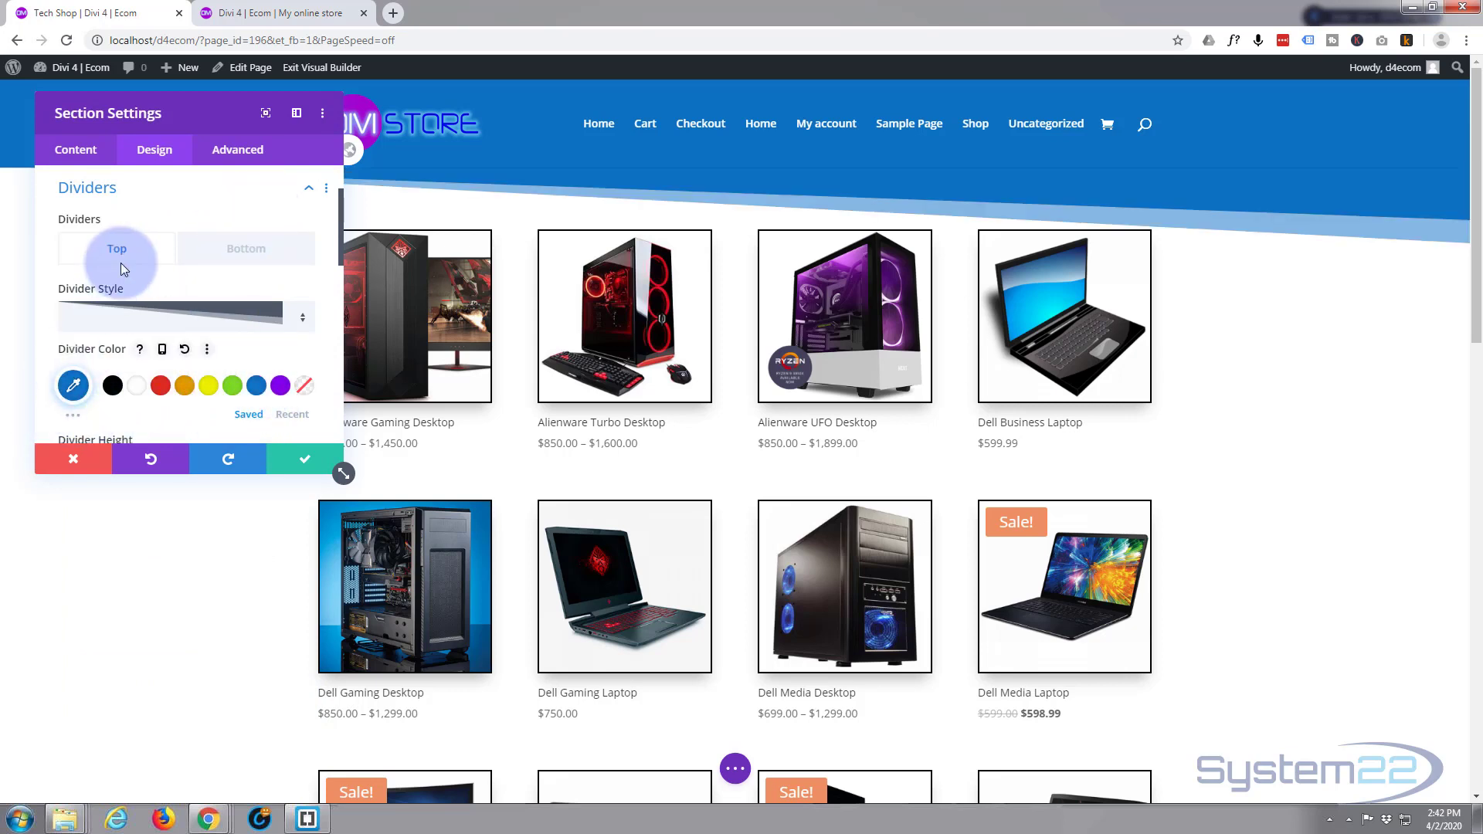
{"action": "scroll", "coordinate": [120, 259], "scroll_direction": "down", "scroll_amount": 2}
{"action": "left_click", "coordinate": [74, 230]}
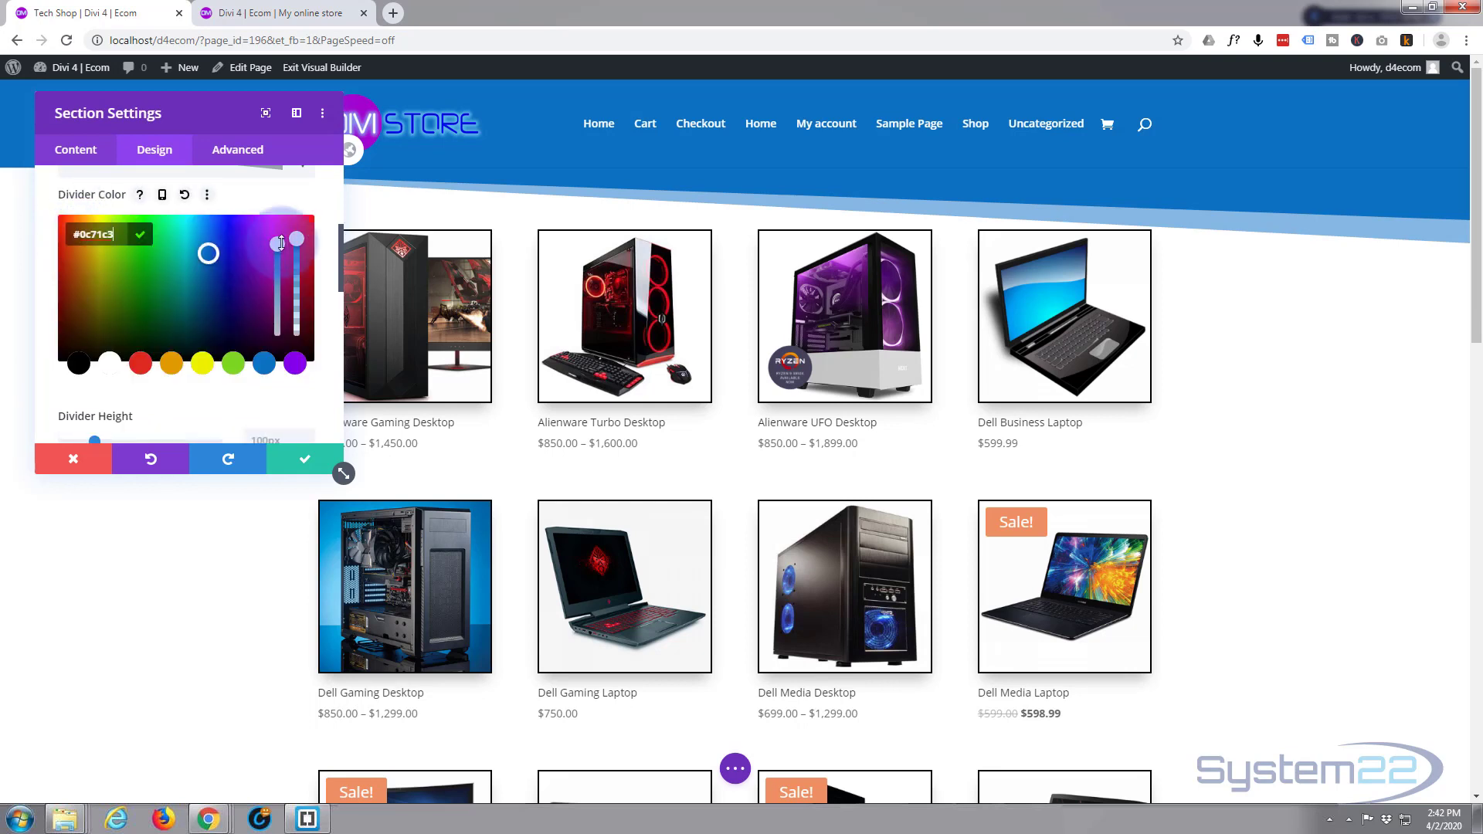
{"action": "left_click_drag", "start_coordinate": [296, 264], "coordinate": [297, 296]}
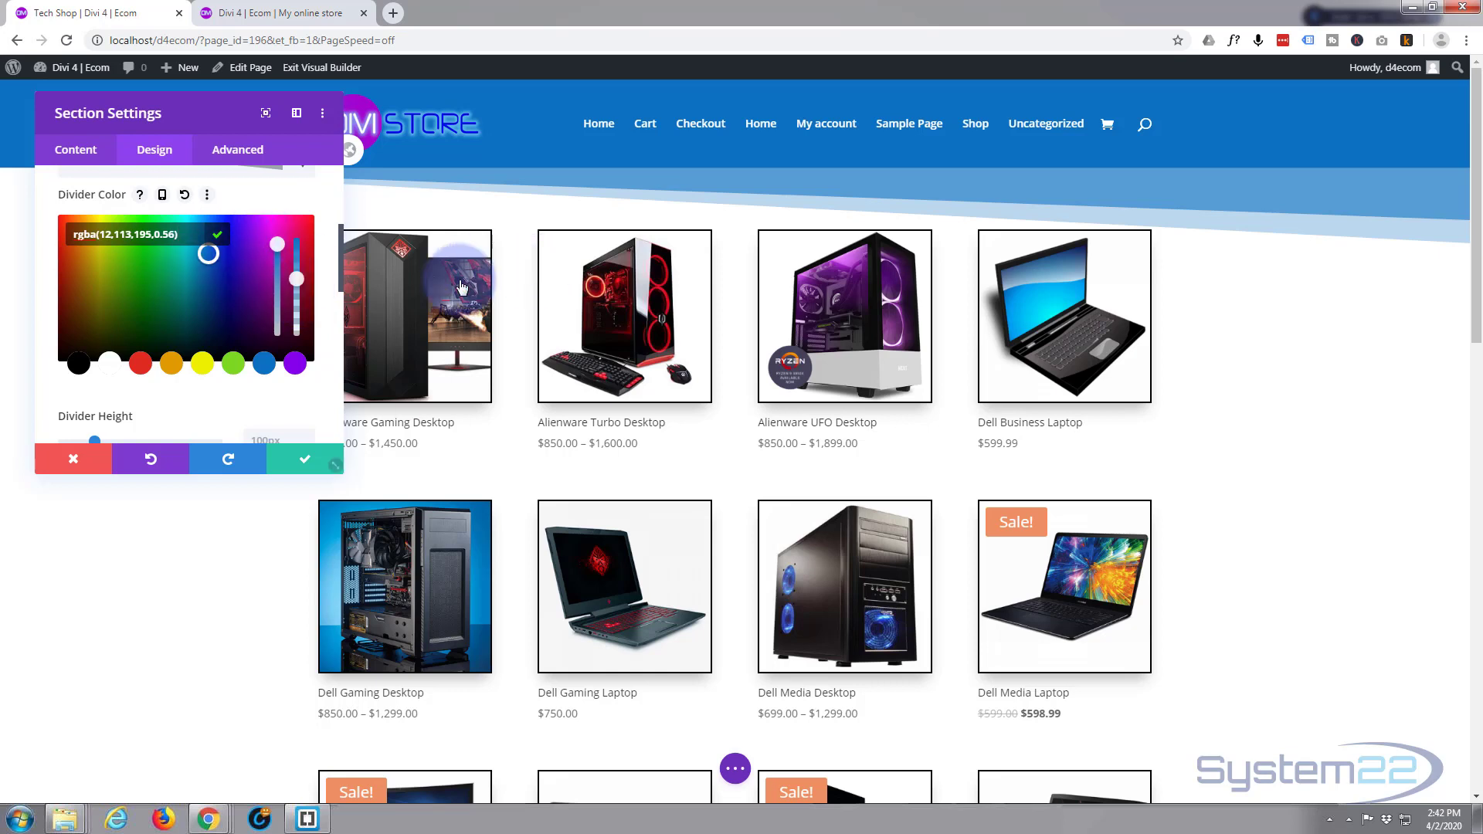
Set the top divider height to 40% and flip it horizontally
{"action": "scroll", "coordinate": [36, 314], "scroll_direction": "down", "scroll_amount": 2}
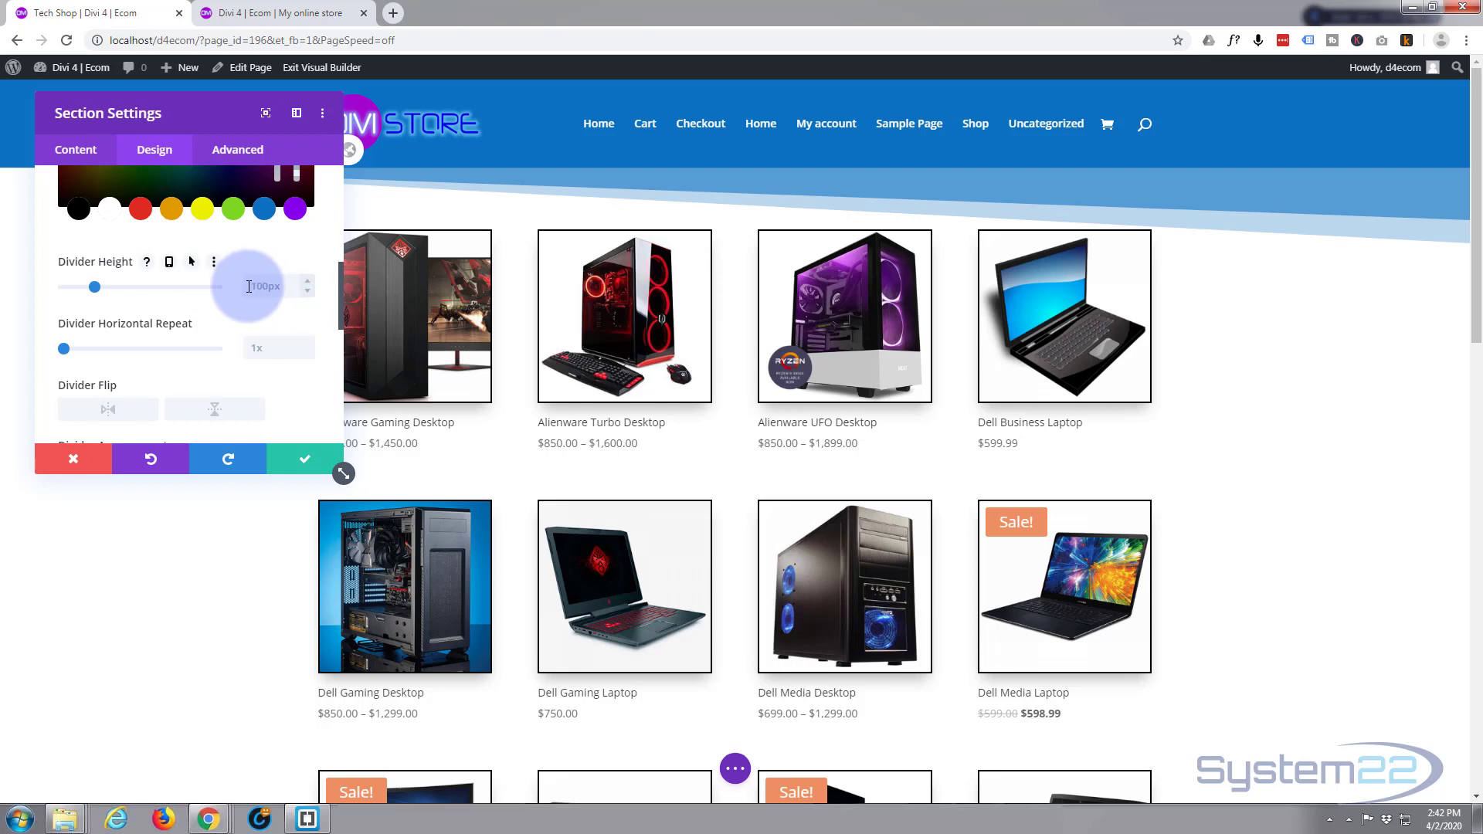
{"action": "scroll", "coordinate": [287, 285], "scroll_direction": "down", "scroll_amount": 2}
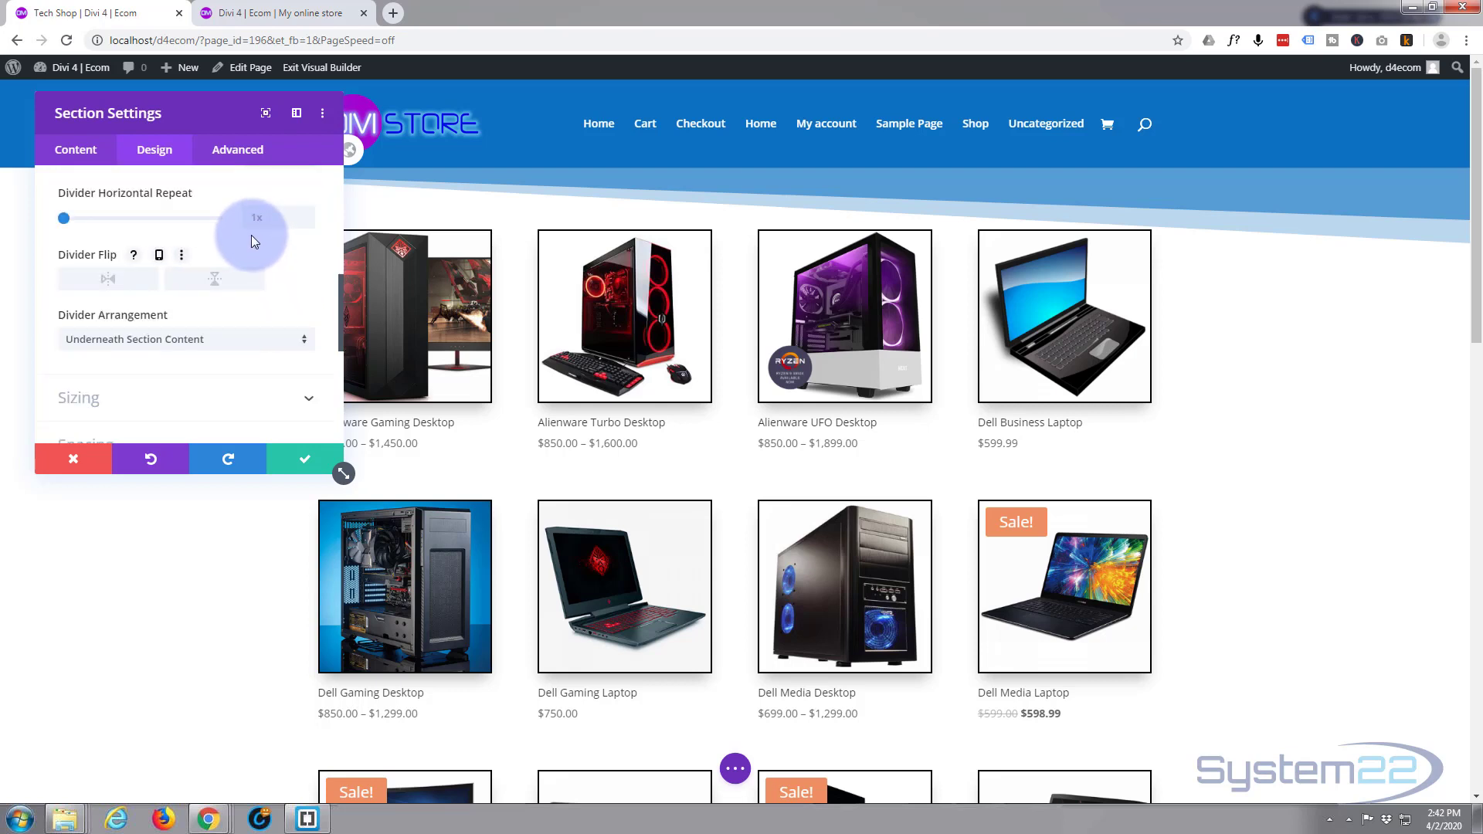
{"action": "scroll", "coordinate": [252, 239], "scroll_direction": "up", "scroll_amount": 3}
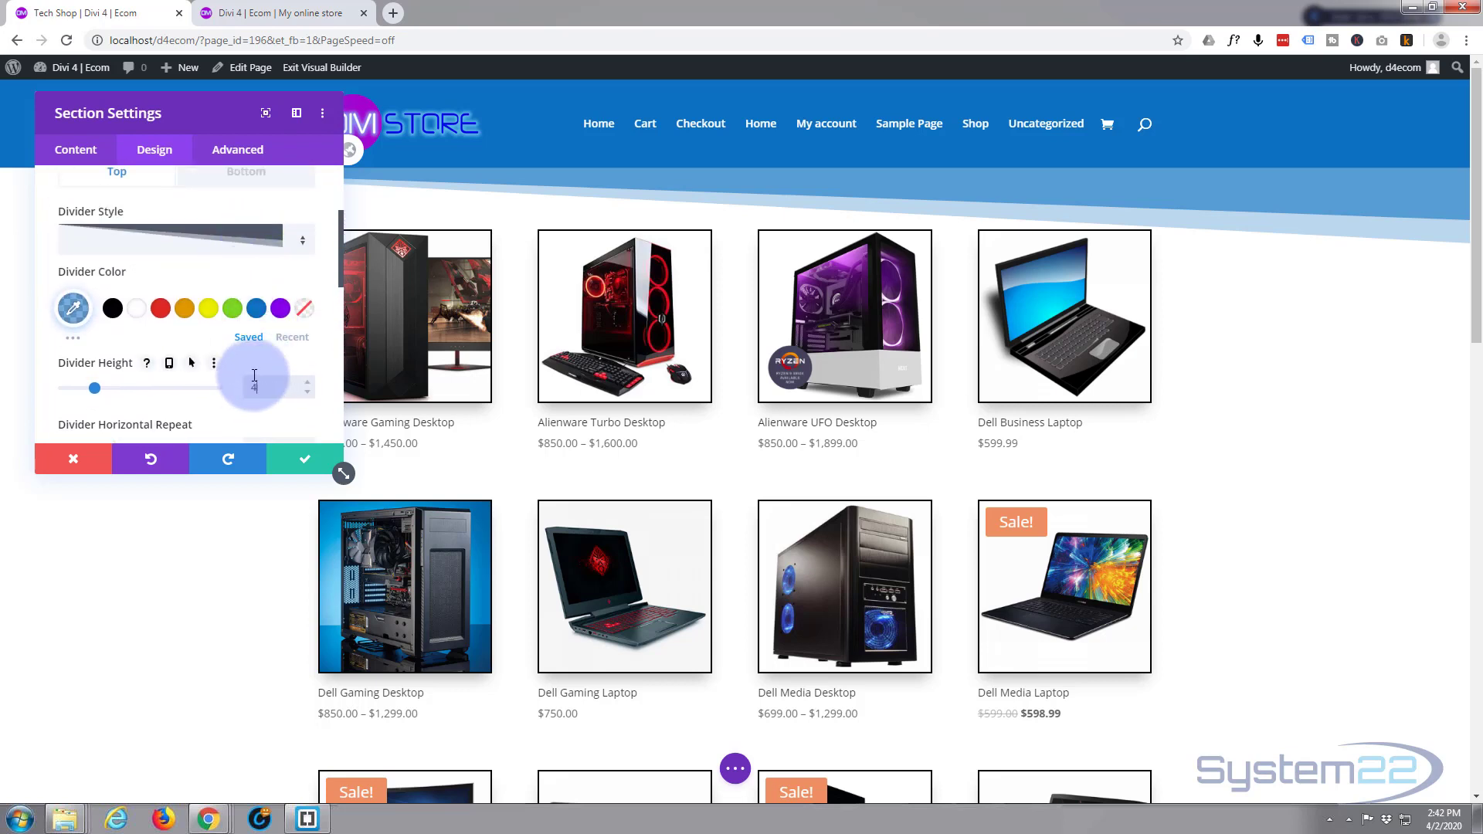
{"action": "type", "text": "px"}
{"action": "type", "text": "%"}
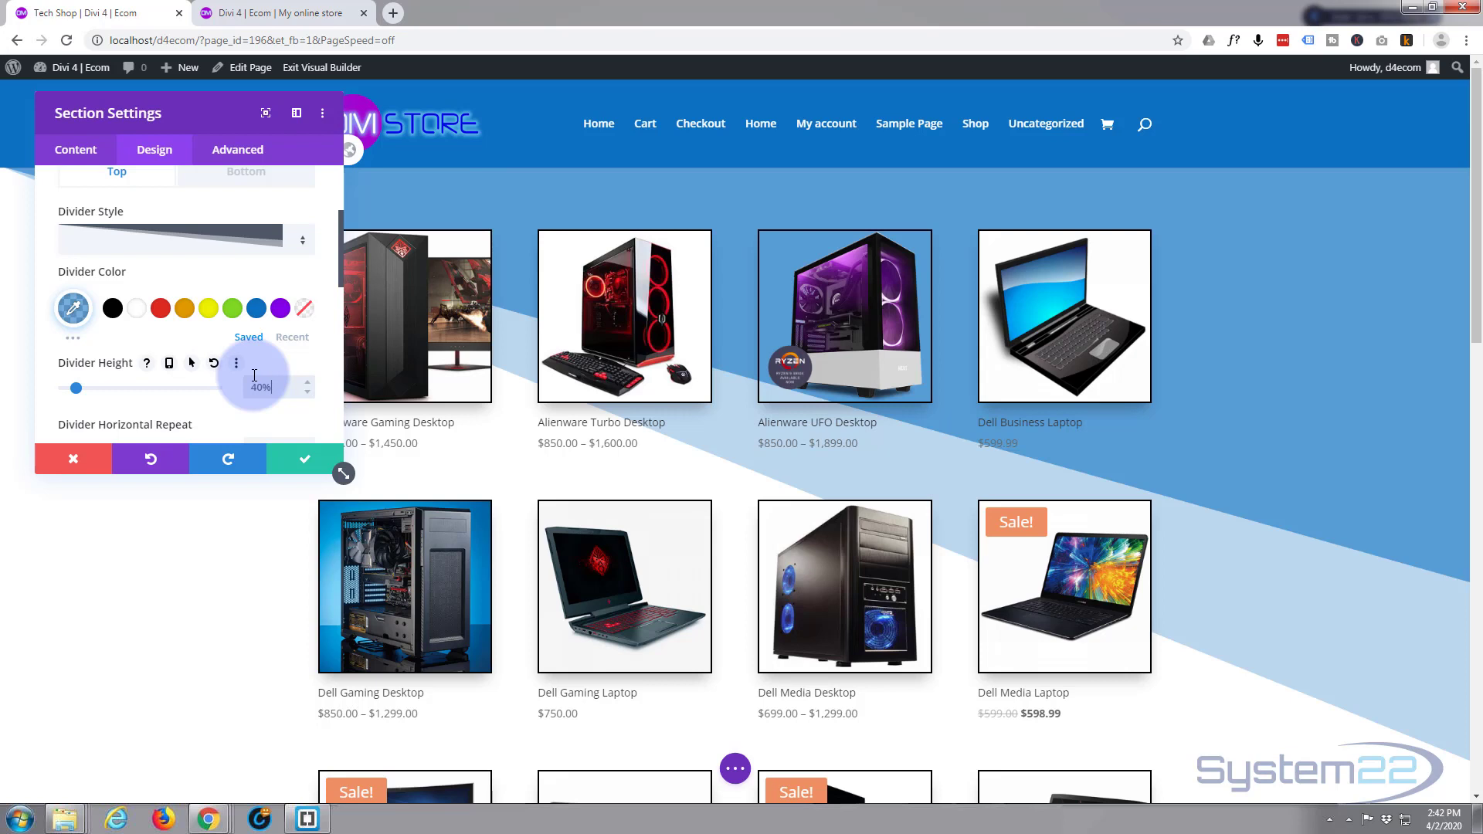
{"action": "scroll", "coordinate": [230, 362], "scroll_direction": "down", "scroll_amount": 1}
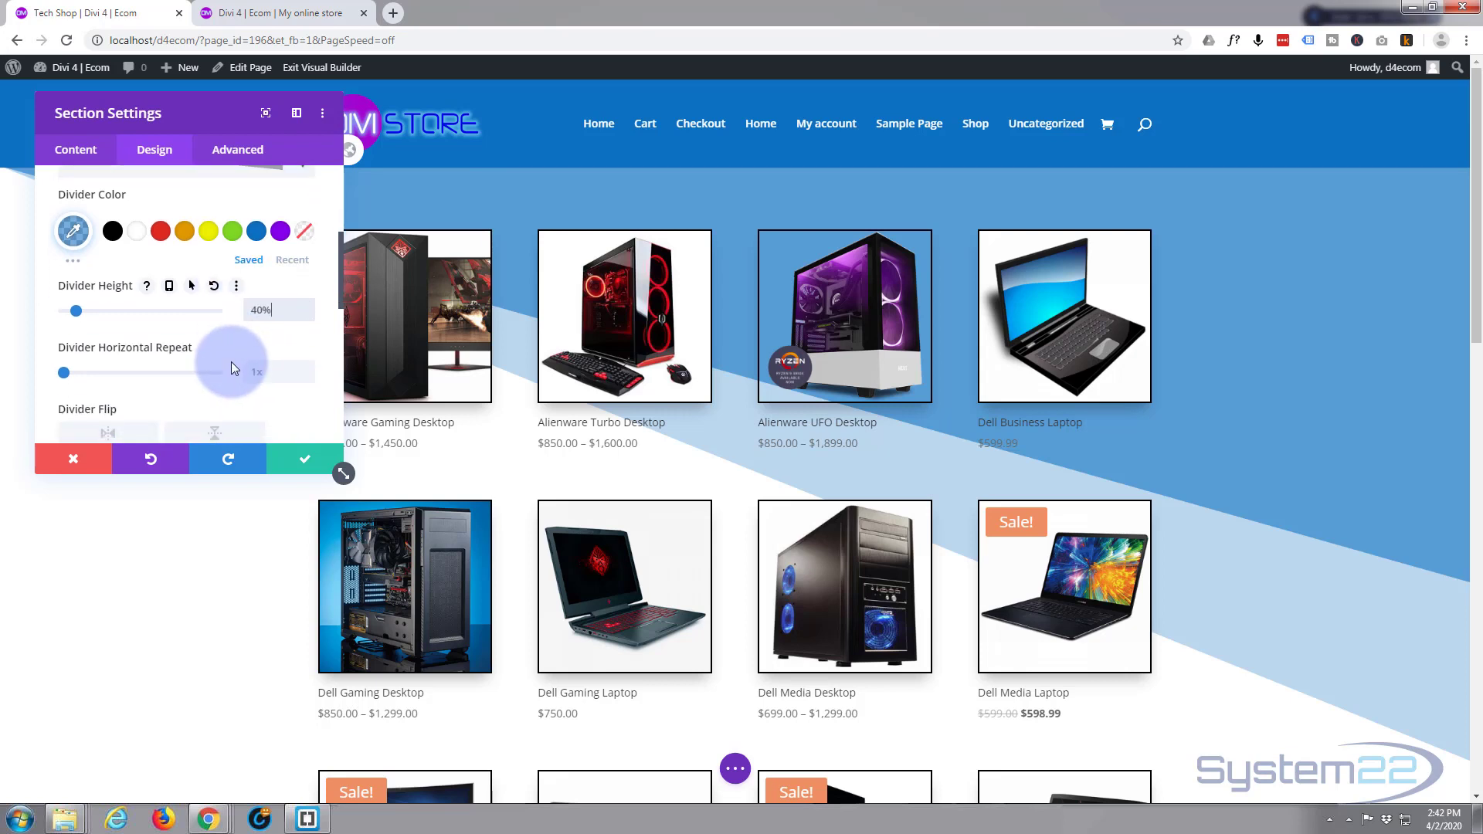
{"action": "scroll", "coordinate": [229, 360], "scroll_direction": "down", "scroll_amount": 1}
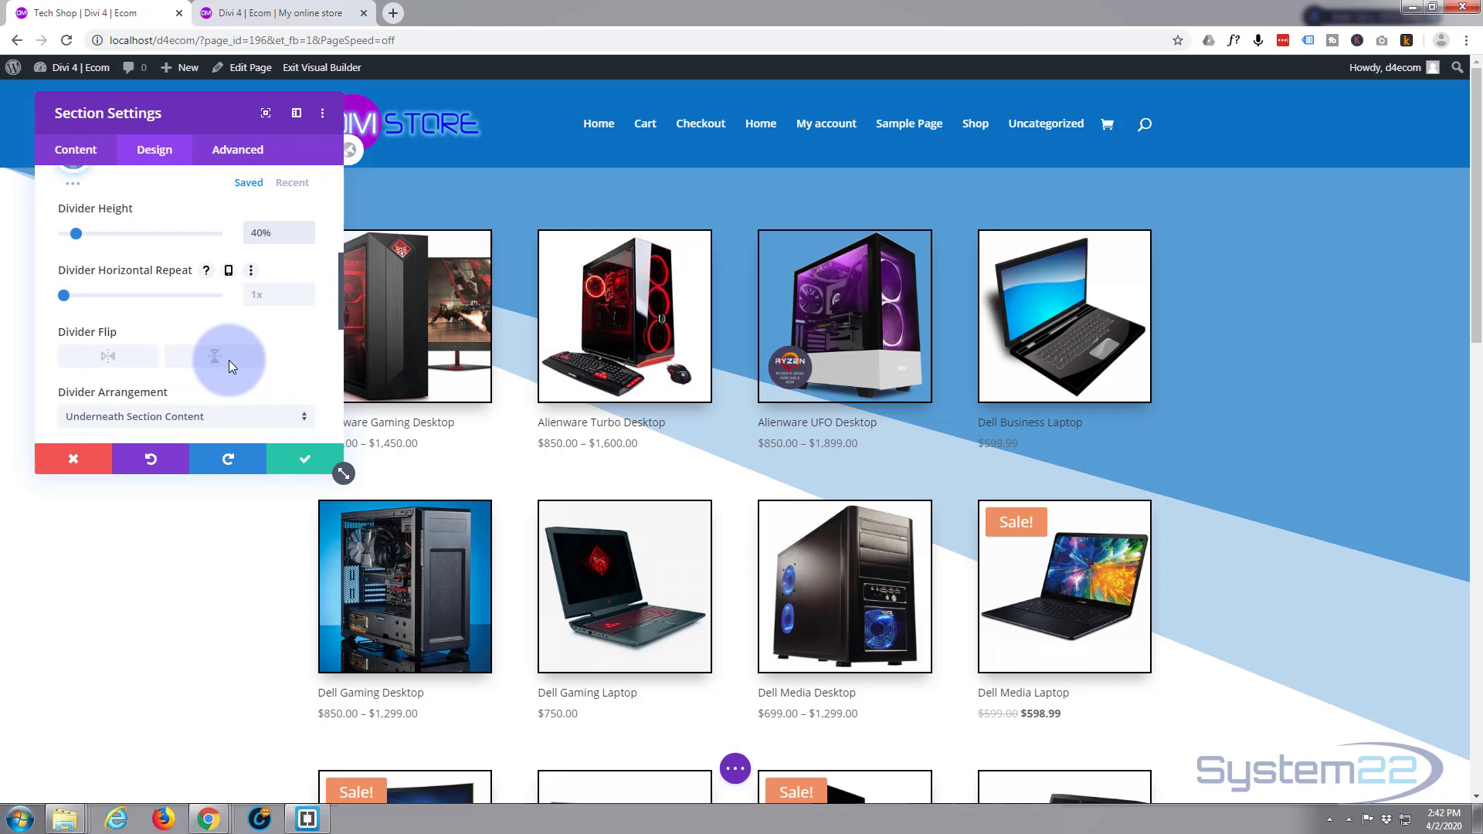
{"action": "left_click", "coordinate": [109, 356]}
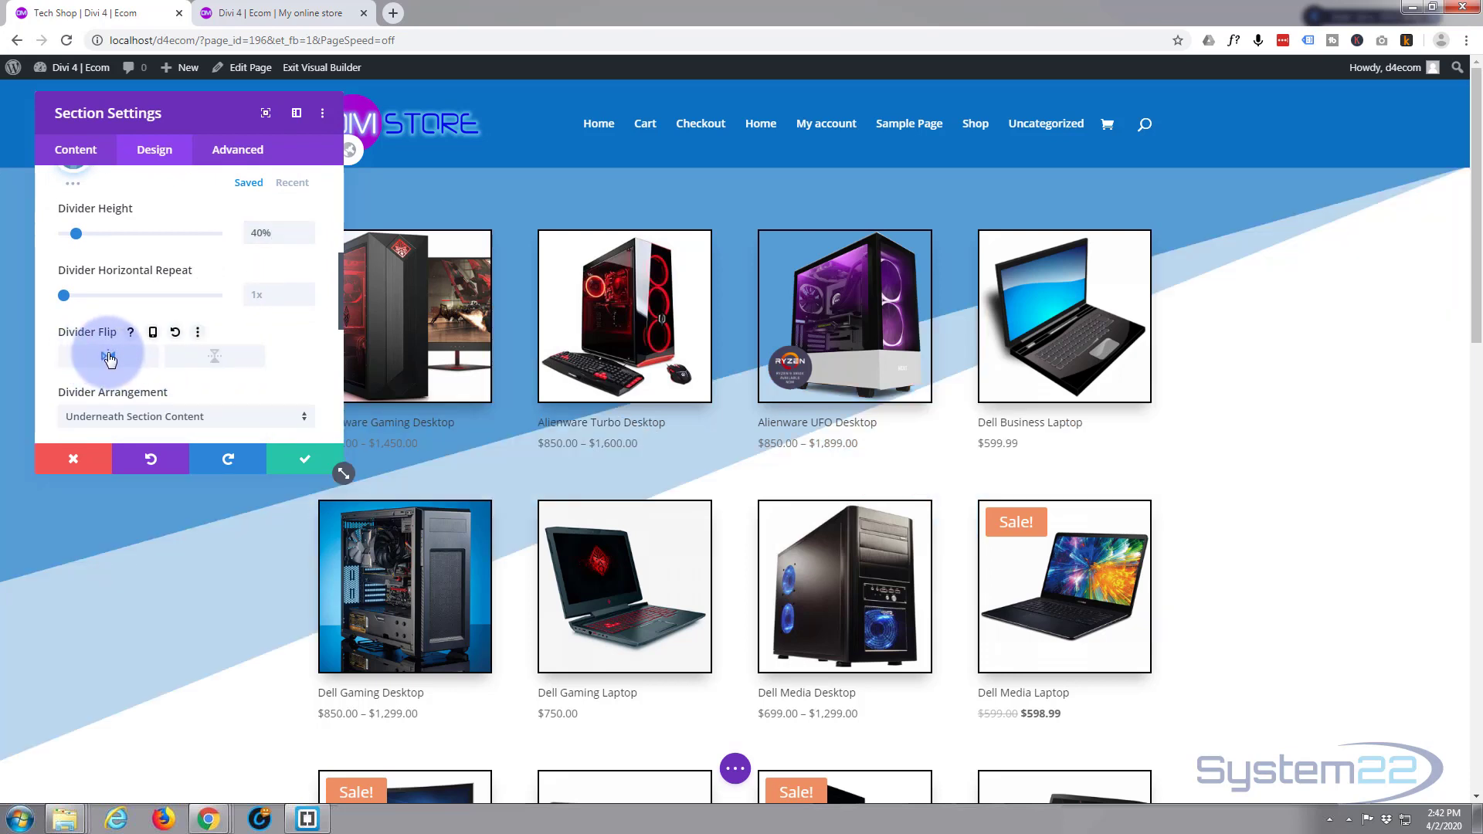
Keep the divider arrangement as Underneath Section Content after trying it above
{"action": "scroll", "coordinate": [120, 344], "scroll_direction": "down", "scroll_amount": 1}
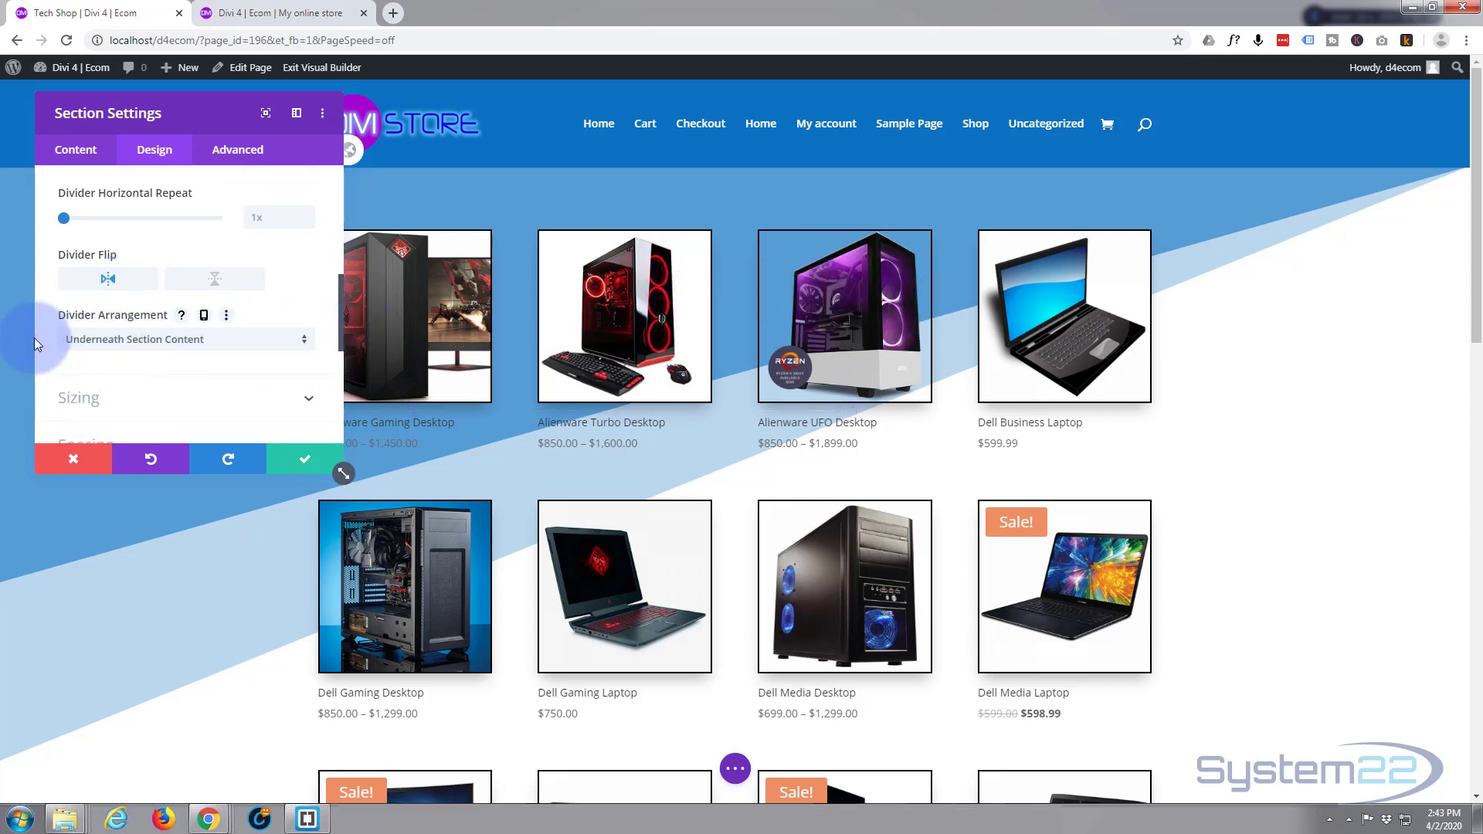
{"action": "left_click", "coordinate": [265, 340]}
{"action": "left_click", "coordinate": [161, 354]}
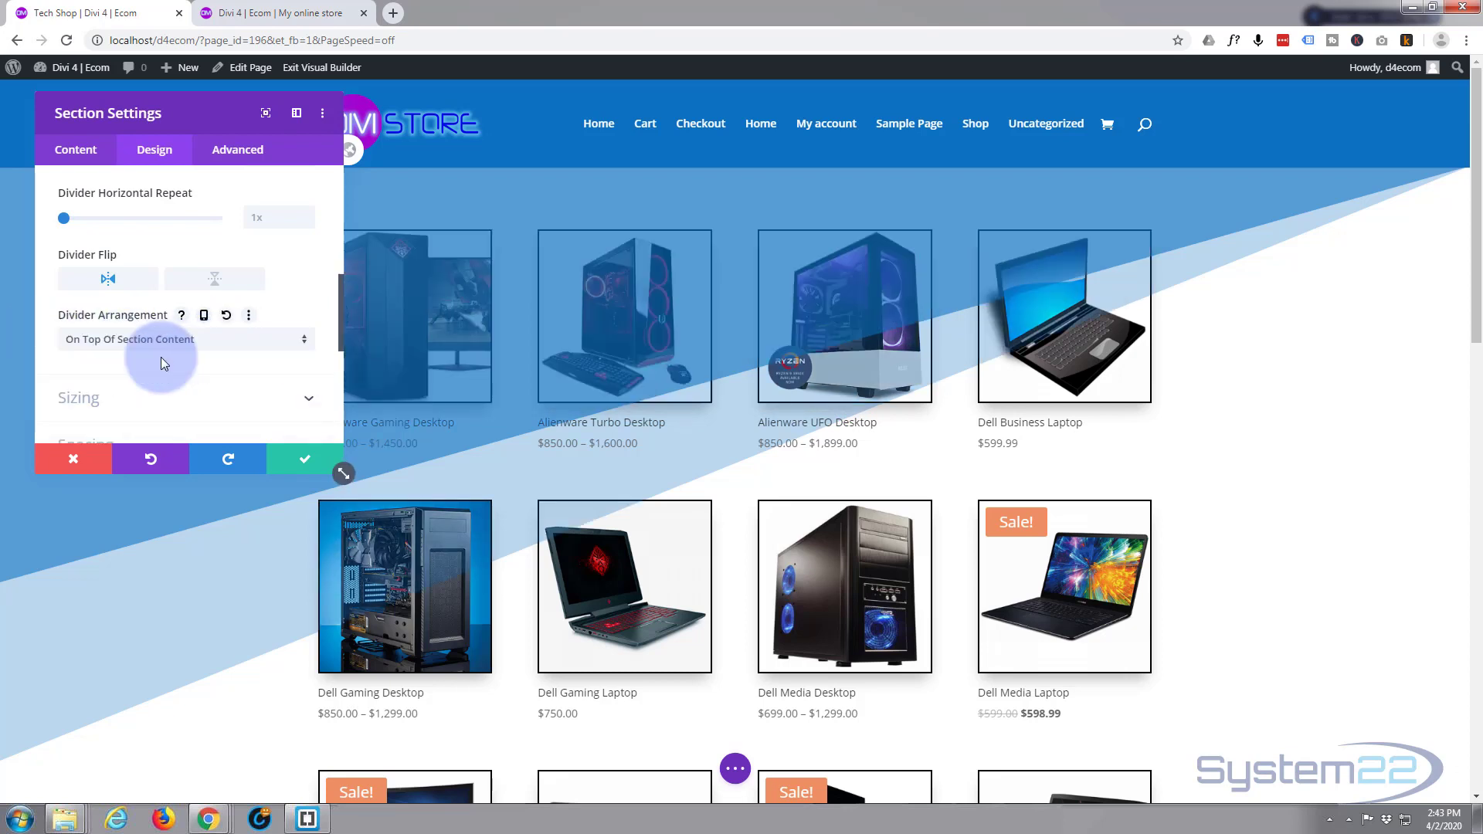
{"action": "left_click", "coordinate": [199, 345]}
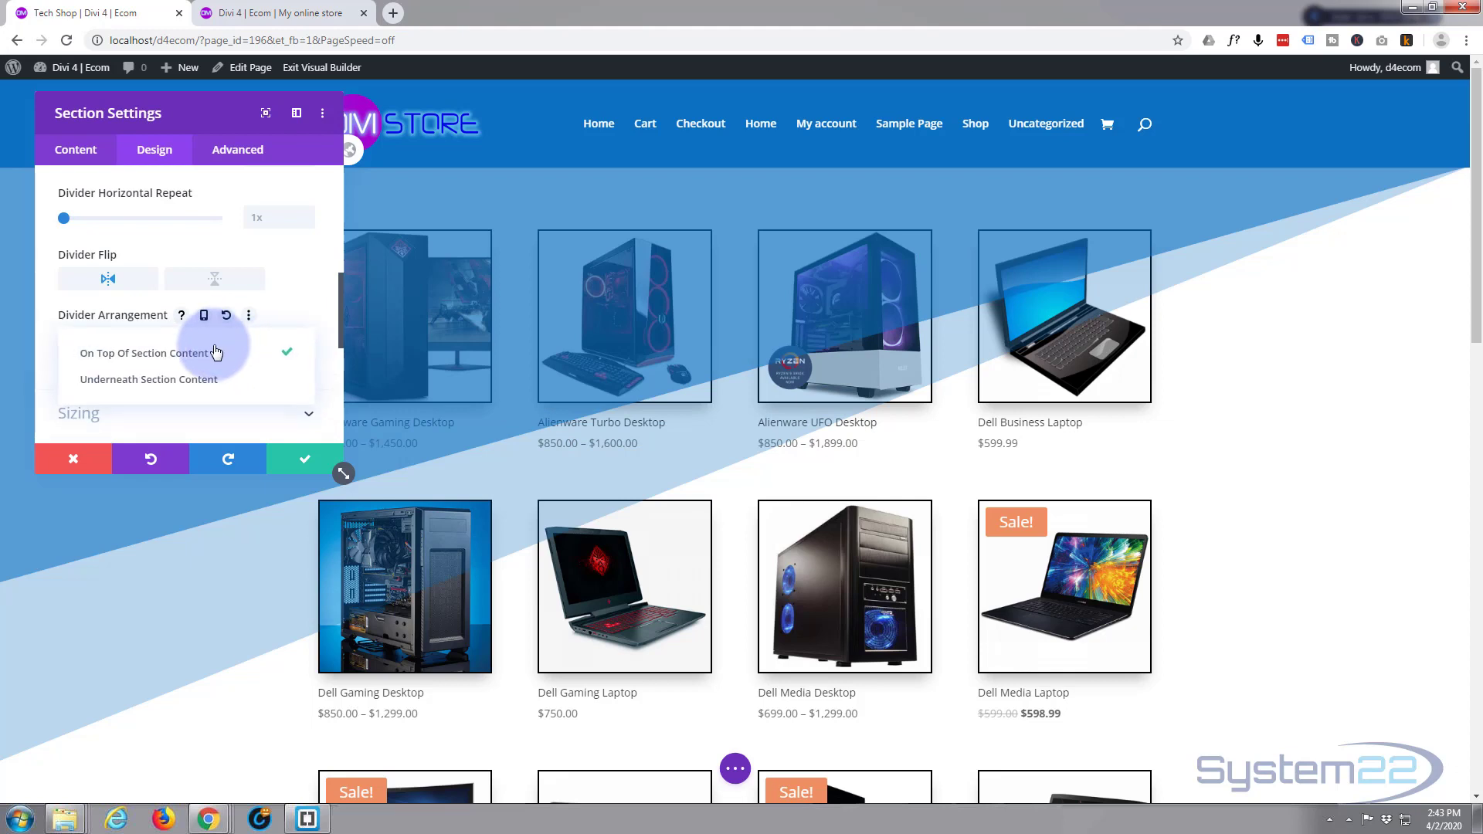
{"action": "left_click", "coordinate": [189, 379]}
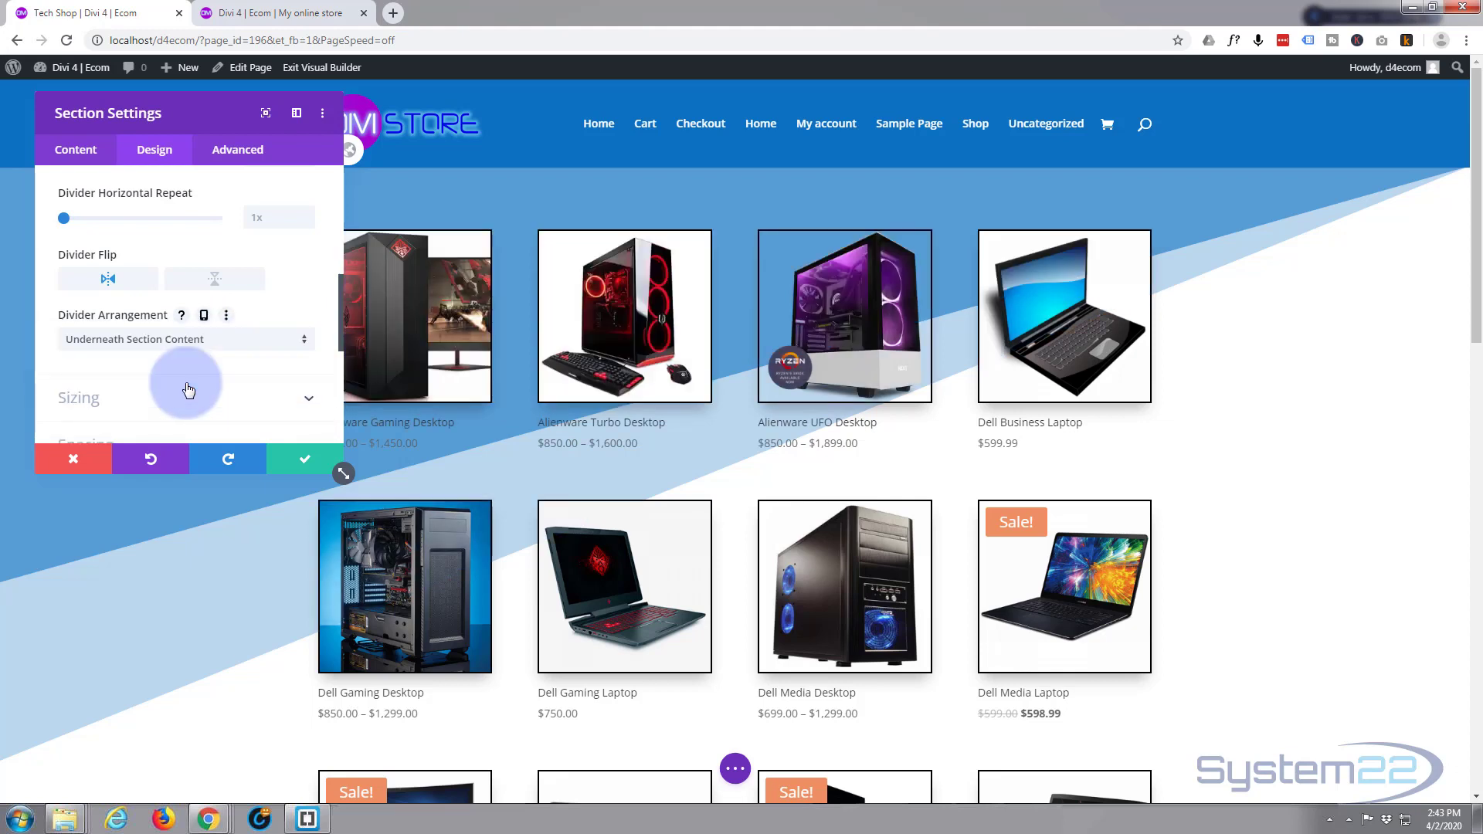
{"action": "scroll", "coordinate": [185, 386], "scroll_direction": "up", "scroll_amount": 5}
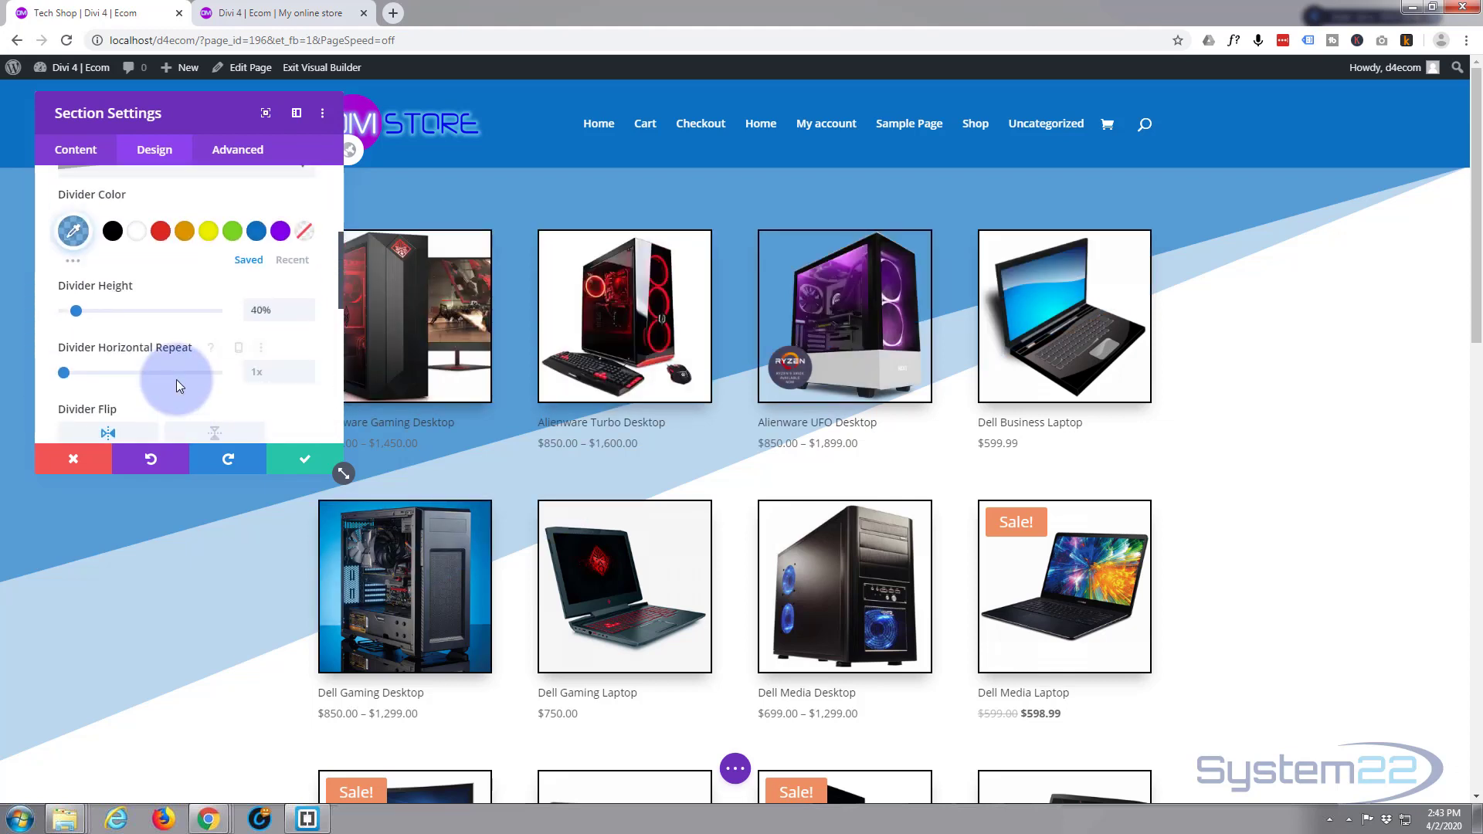
Give the section a sloped bottom divider in semi-transparent blue
{"action": "scroll", "coordinate": [176, 379], "scroll_direction": "up", "scroll_amount": 2}
{"action": "left_click", "coordinate": [232, 328]}
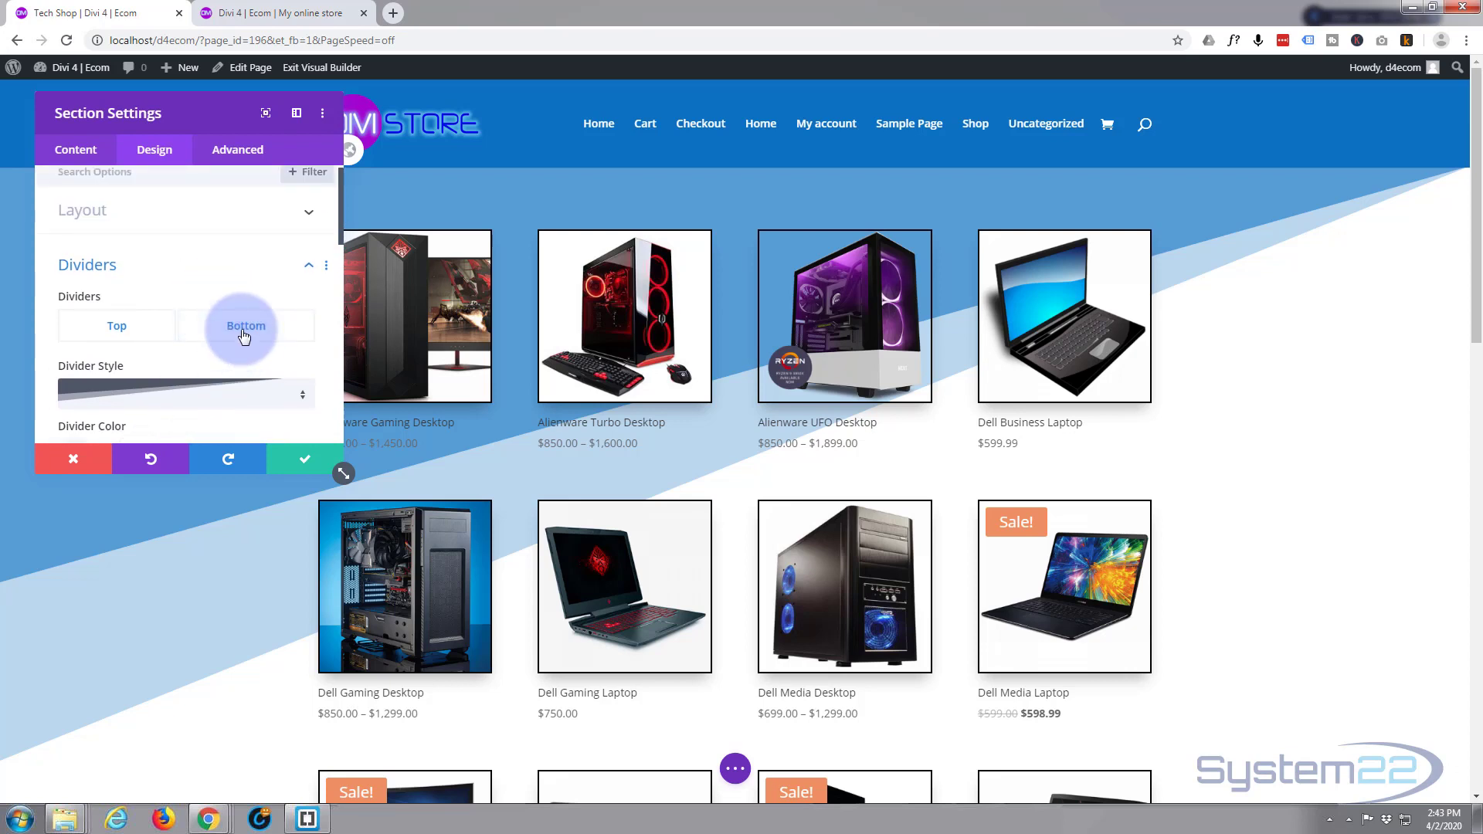
{"action": "scroll", "coordinate": [196, 344], "scroll_direction": "down", "scroll_amount": 2}
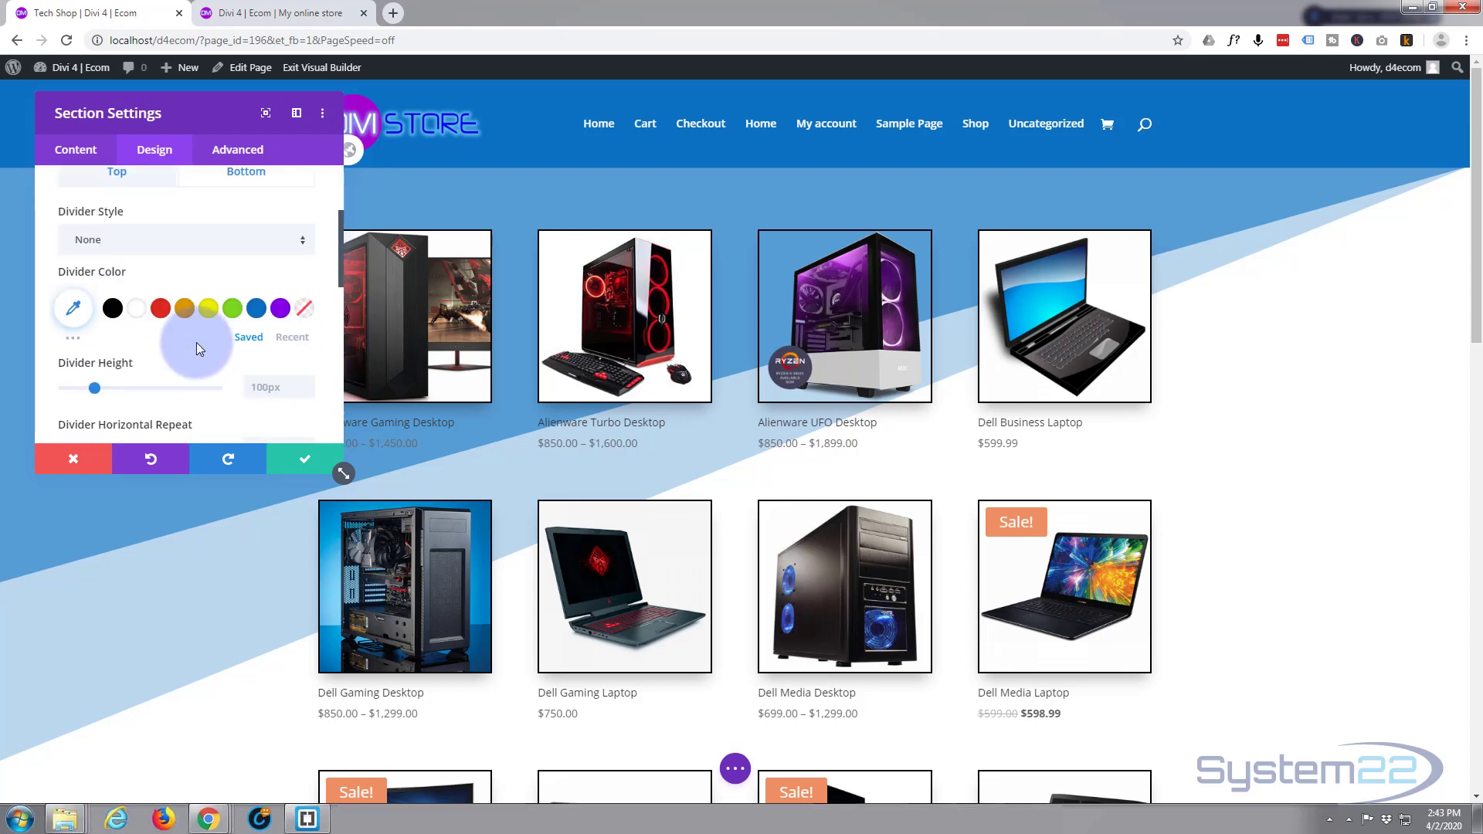
{"action": "left_click", "coordinate": [194, 240]}
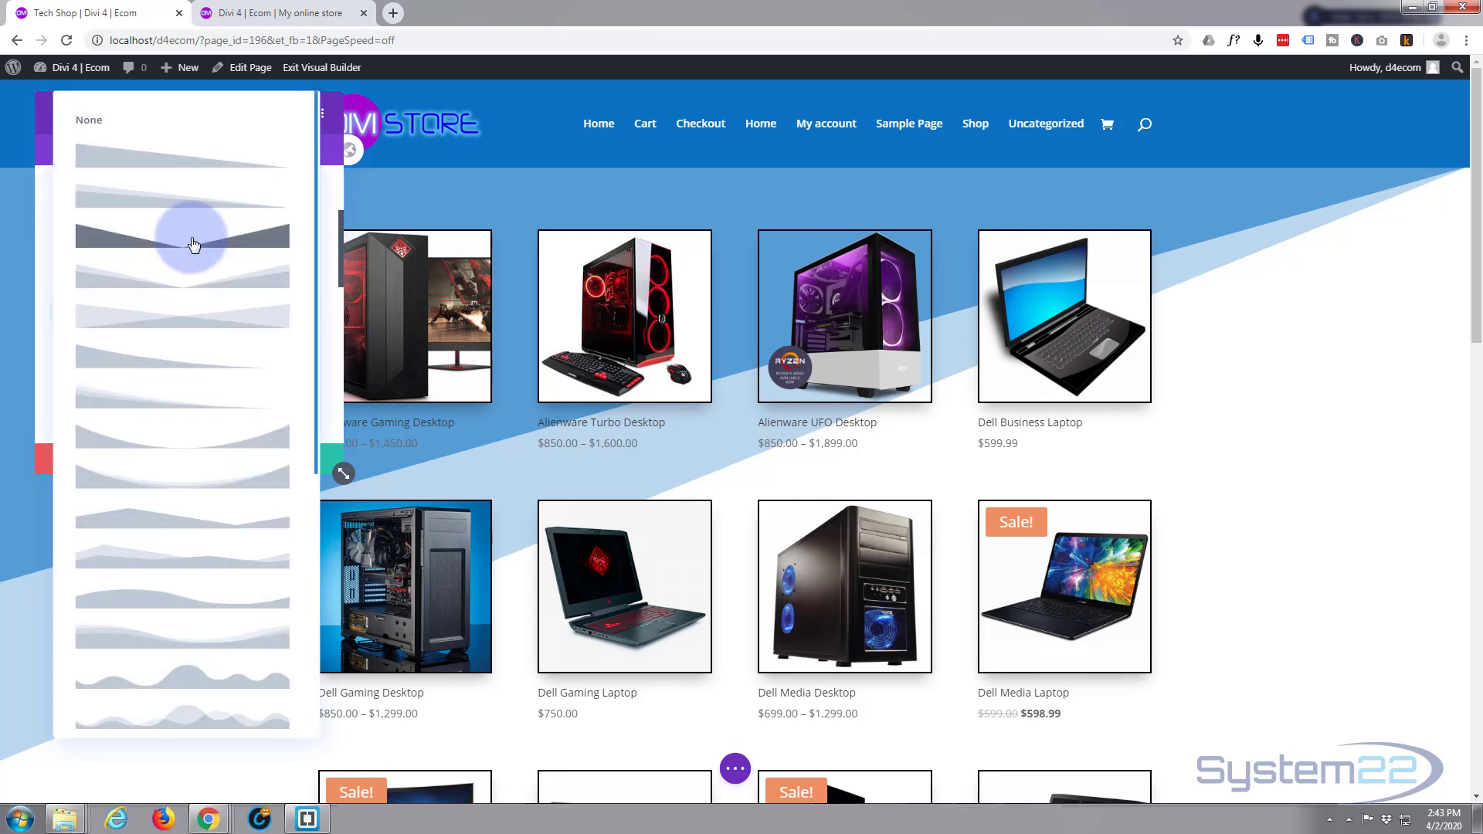
{"action": "left_click", "coordinate": [124, 213]}
{"action": "scroll", "coordinate": [546, 478], "scroll_direction": "down", "scroll_amount": 3}
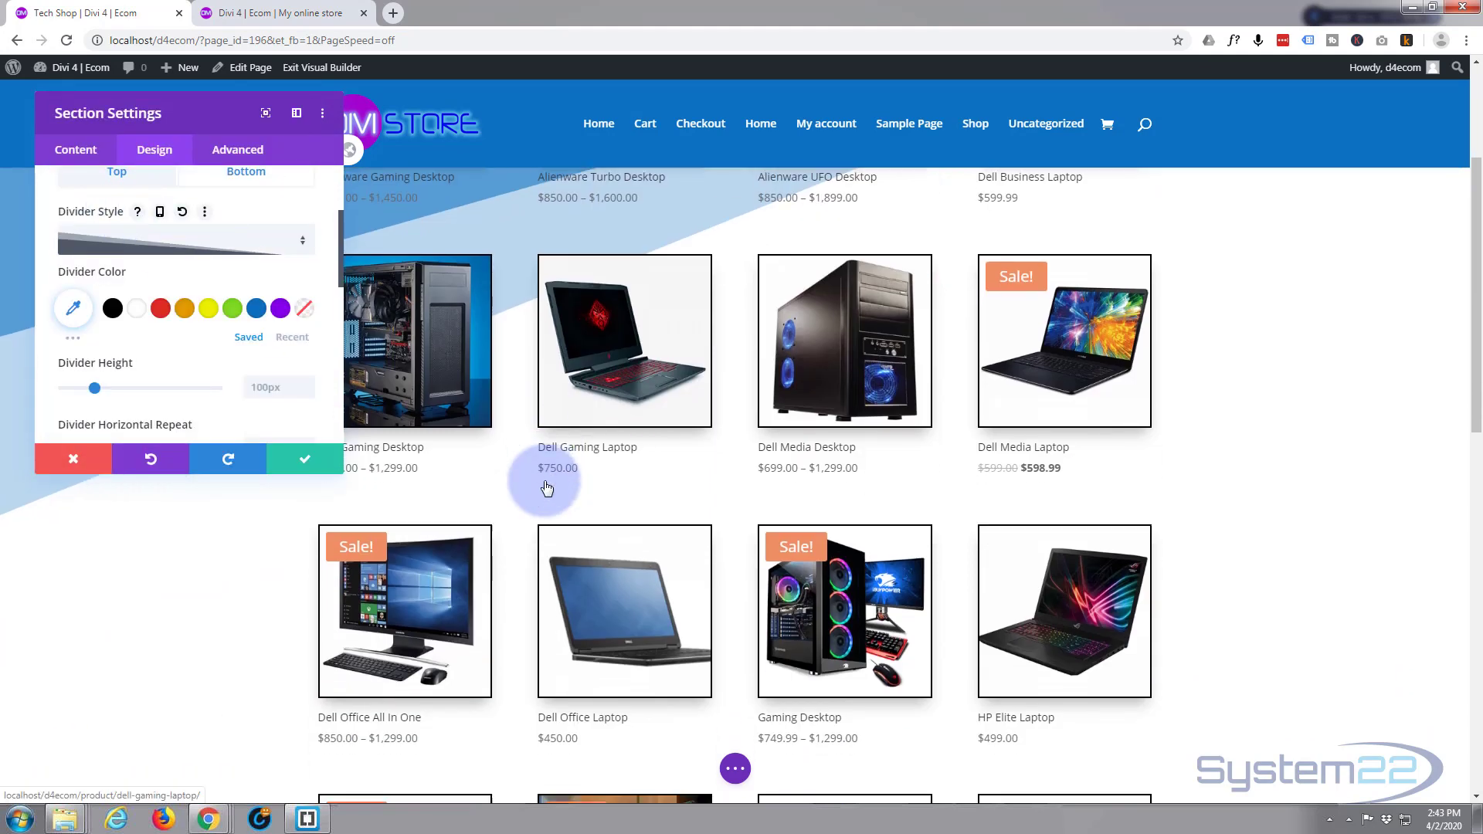
{"action": "scroll", "coordinate": [546, 487], "scroll_direction": "down", "scroll_amount": 10}
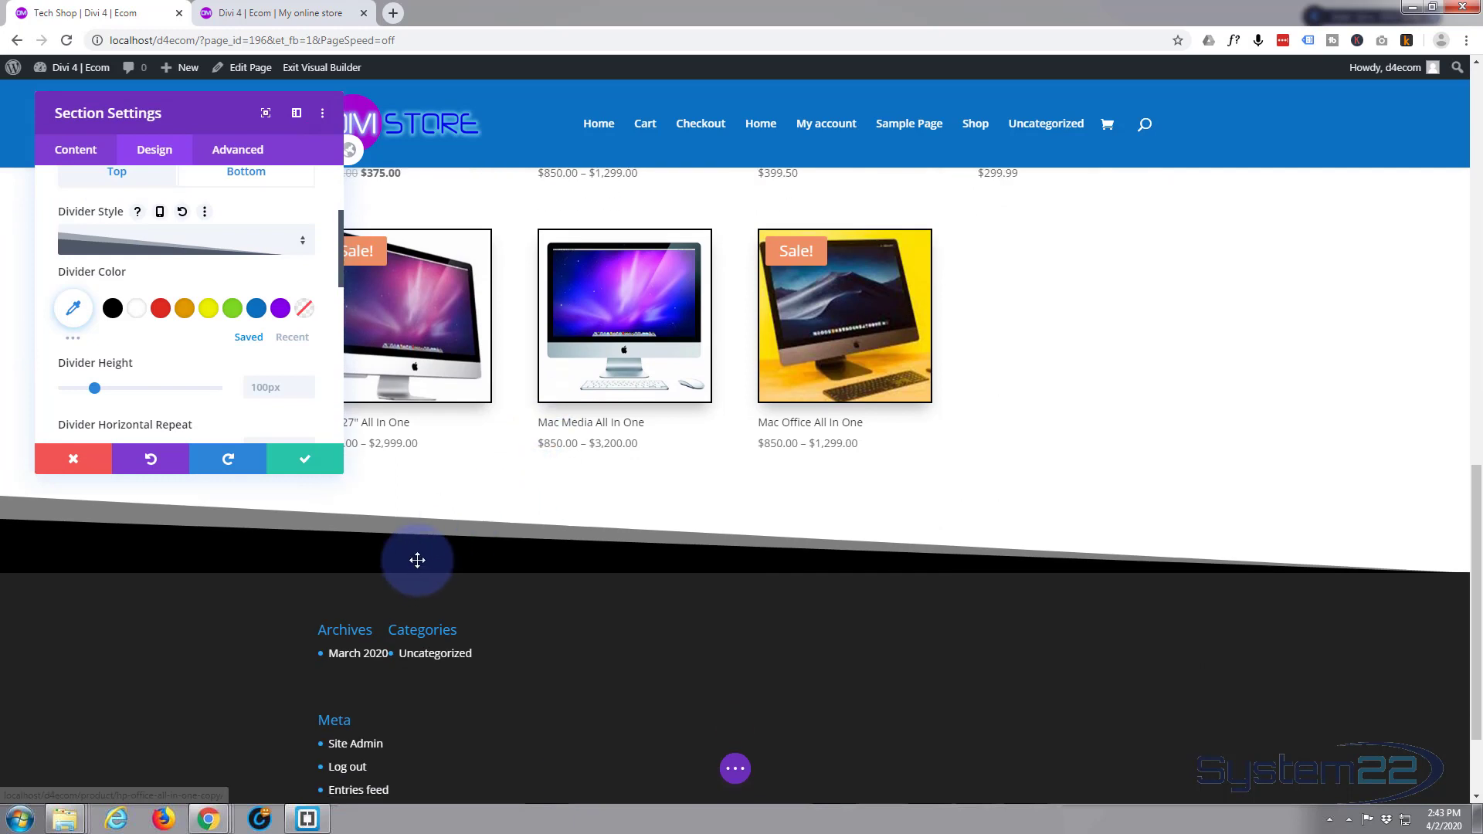
{"action": "left_click", "coordinate": [256, 308]}
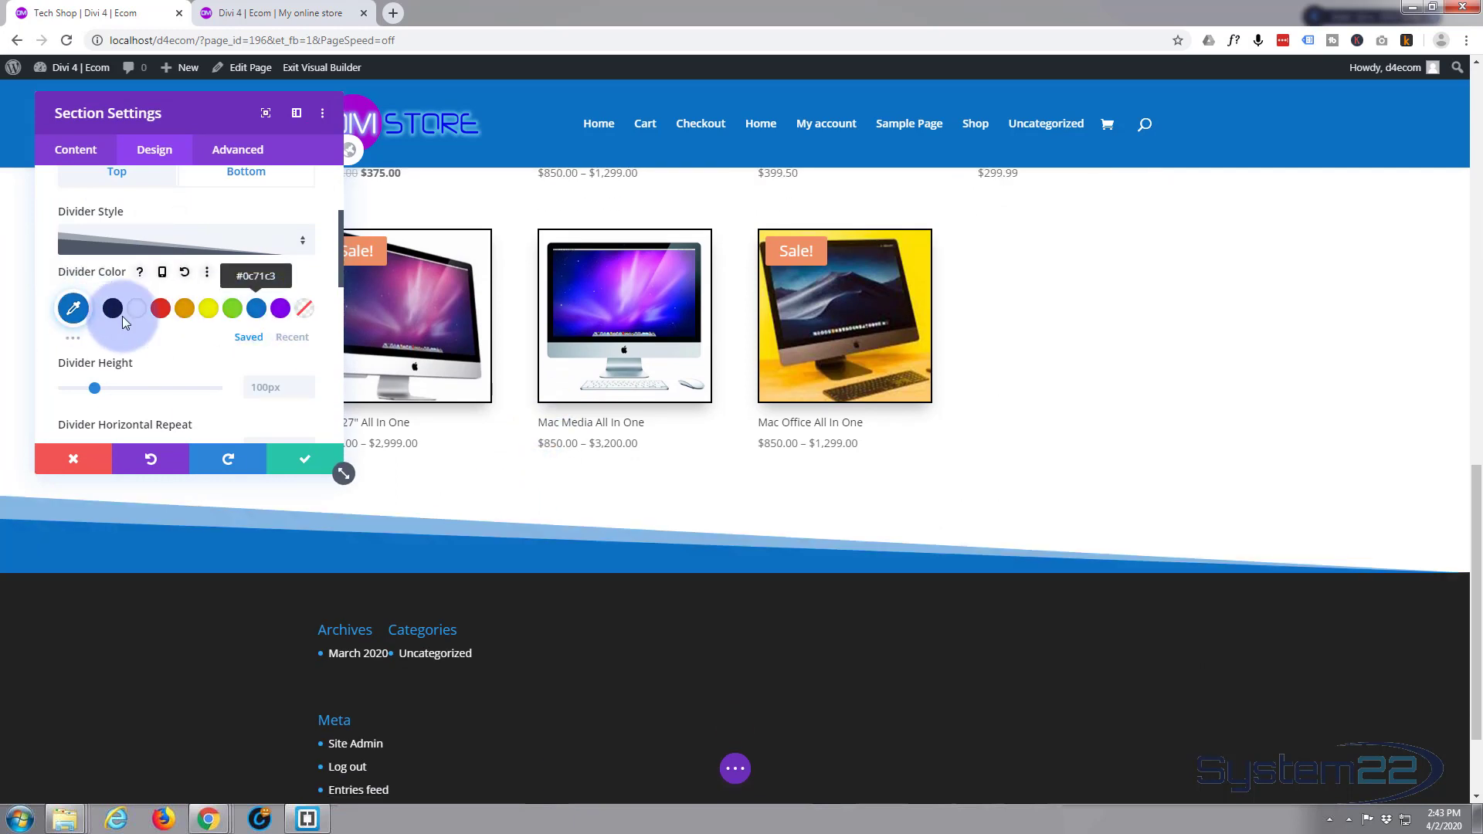
{"action": "left_click", "coordinate": [74, 308]}
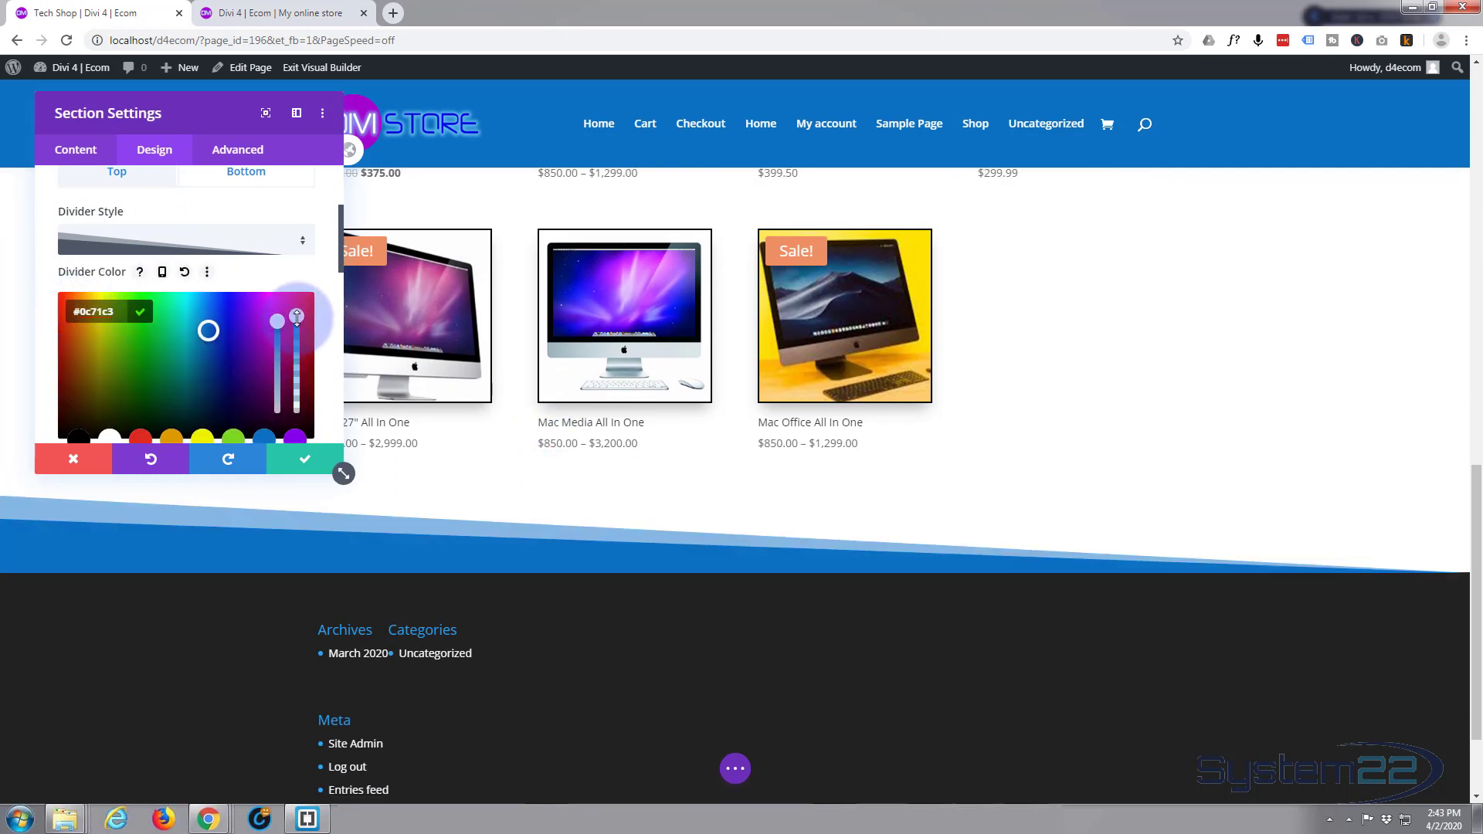
{"action": "left_click_drag", "start_coordinate": [297, 316], "coordinate": [297, 373]}
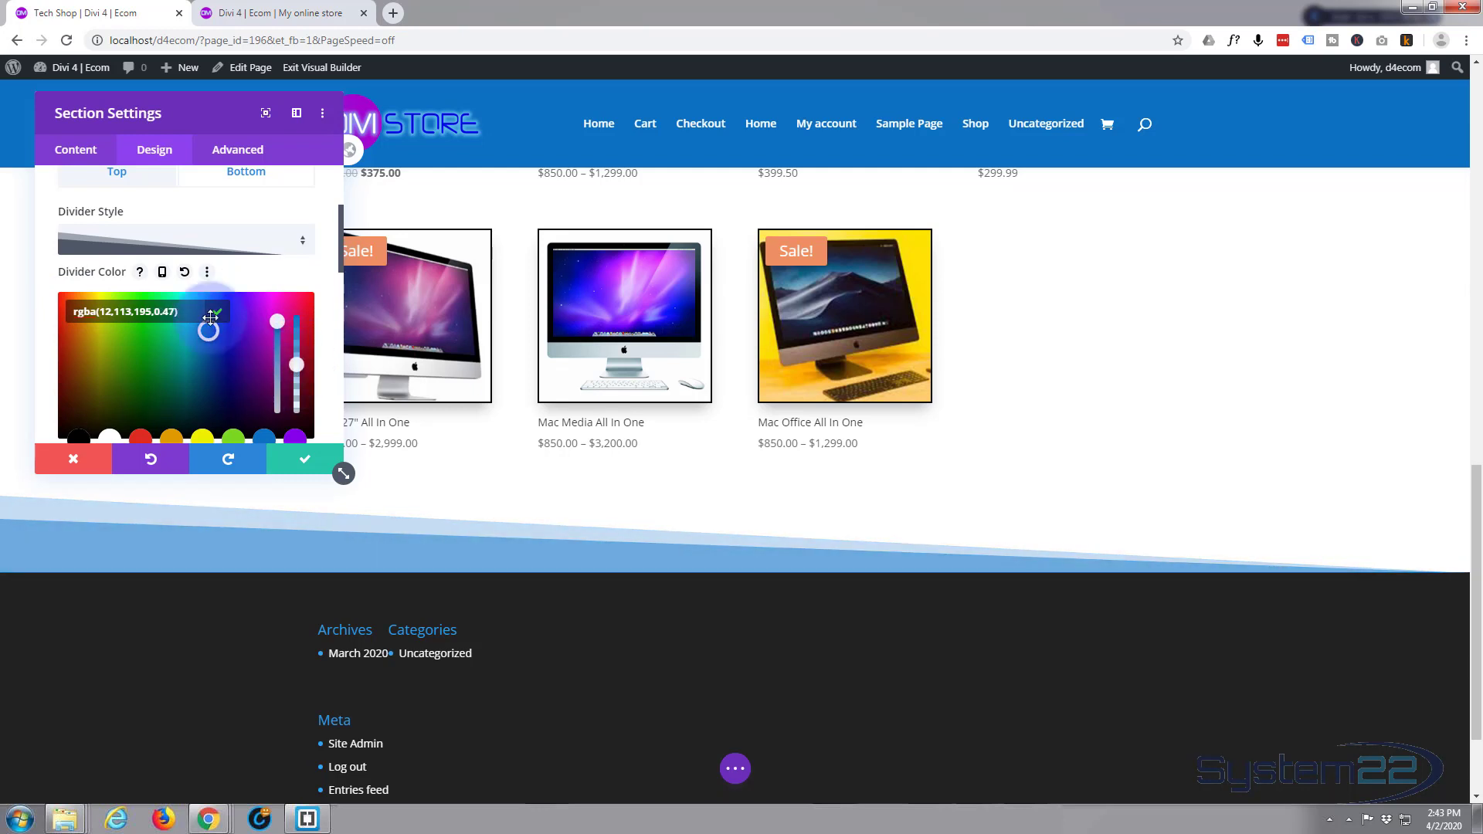
Set the divider height to 40%, keep a single 1x repeat, and flip it horizontally
{"action": "scroll", "coordinate": [248, 271], "scroll_direction": "down", "scroll_amount": 2}
{"action": "scroll", "coordinate": [248, 271], "scroll_direction": "down", "scroll_amount": 1}
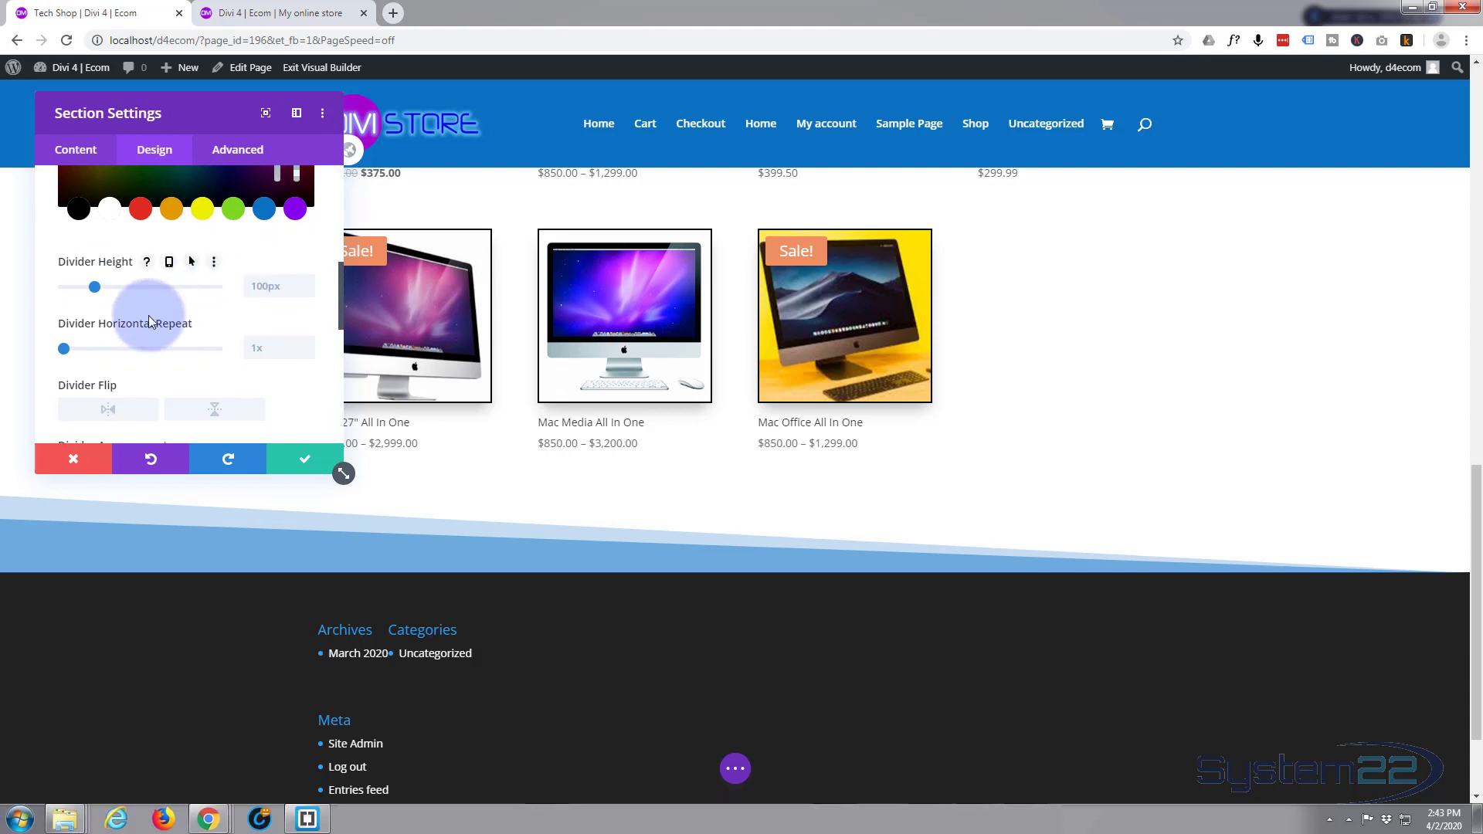
{"action": "scroll", "coordinate": [258, 283], "scroll_direction": "down", "scroll_amount": 2}
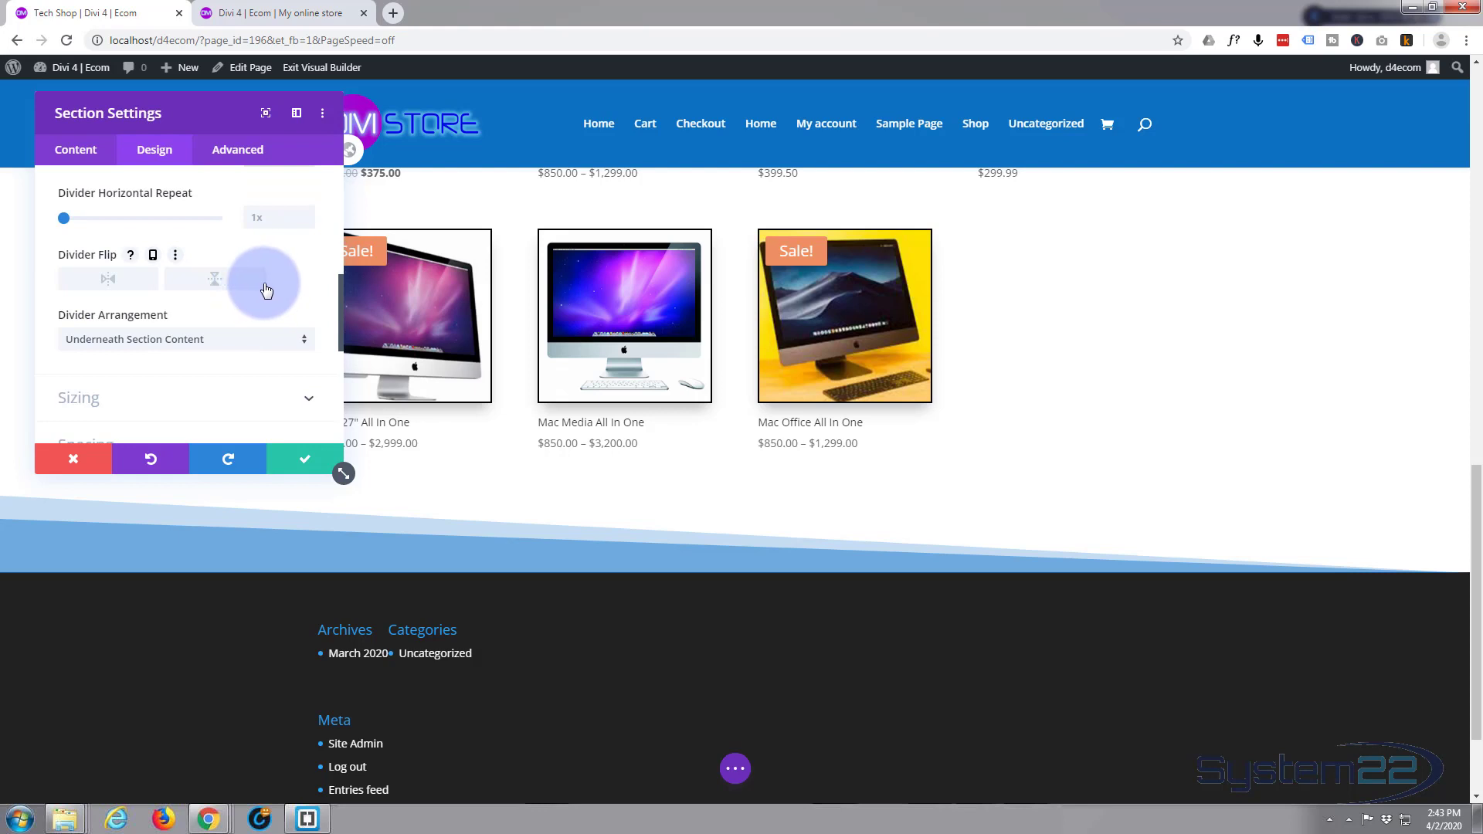
{"action": "scroll", "coordinate": [248, 290], "scroll_direction": "up", "scroll_amount": 2}
{"action": "left_click", "coordinate": [254, 307]}
{"action": "type", "text": "40"}
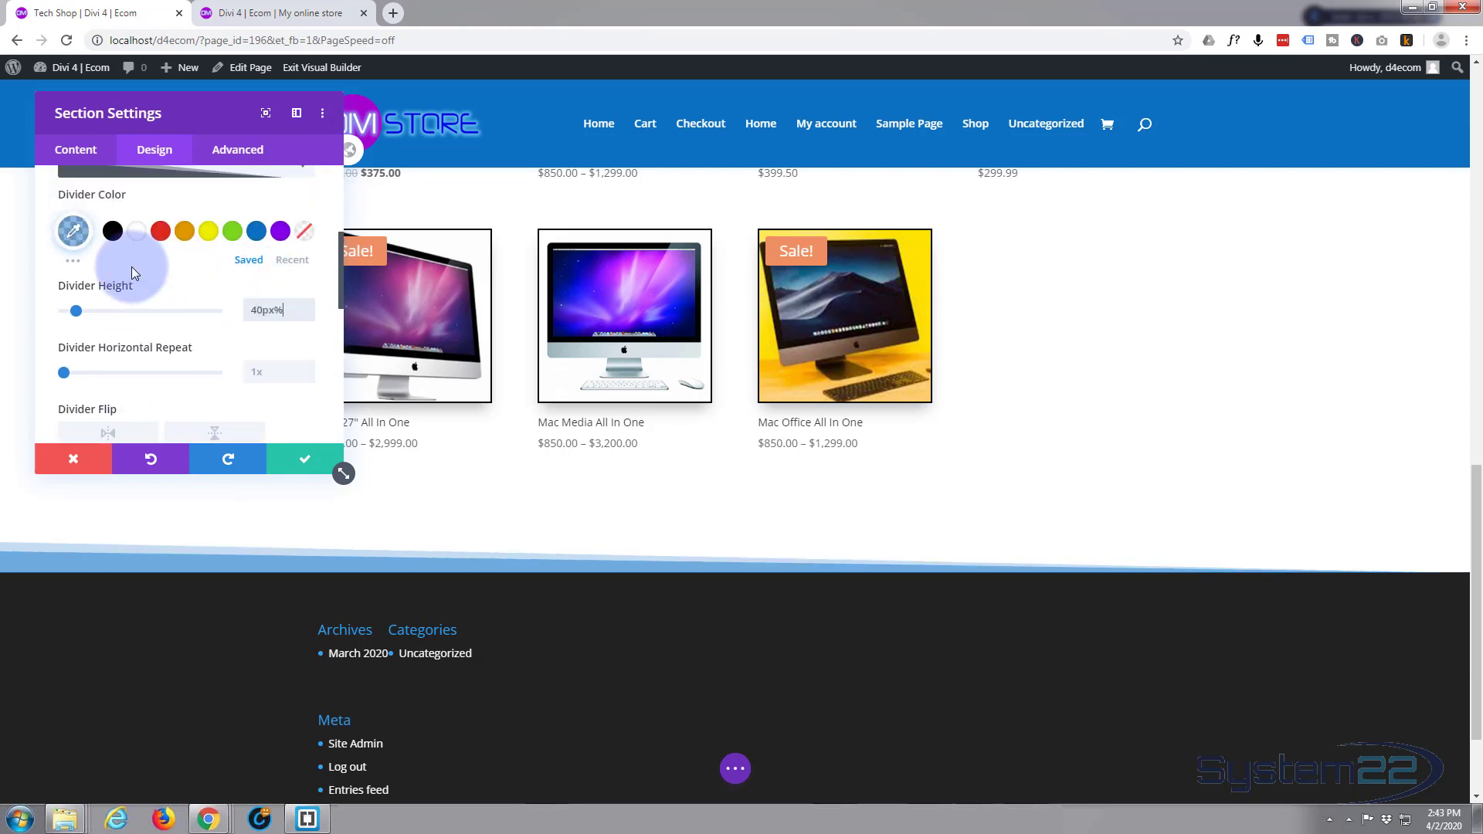
{"action": "type", "text": "%"}
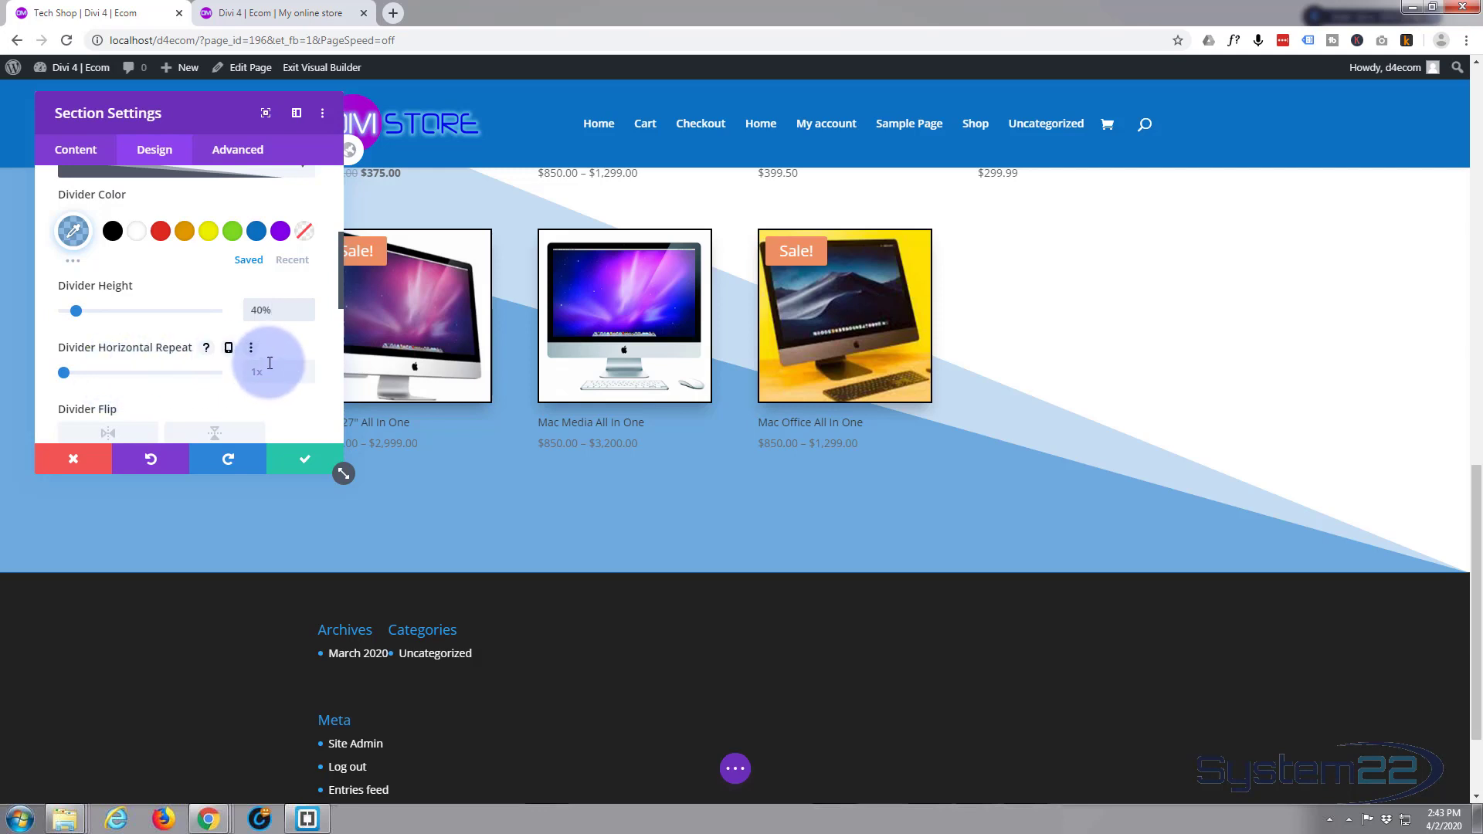
{"action": "left_click", "coordinate": [308, 369]}
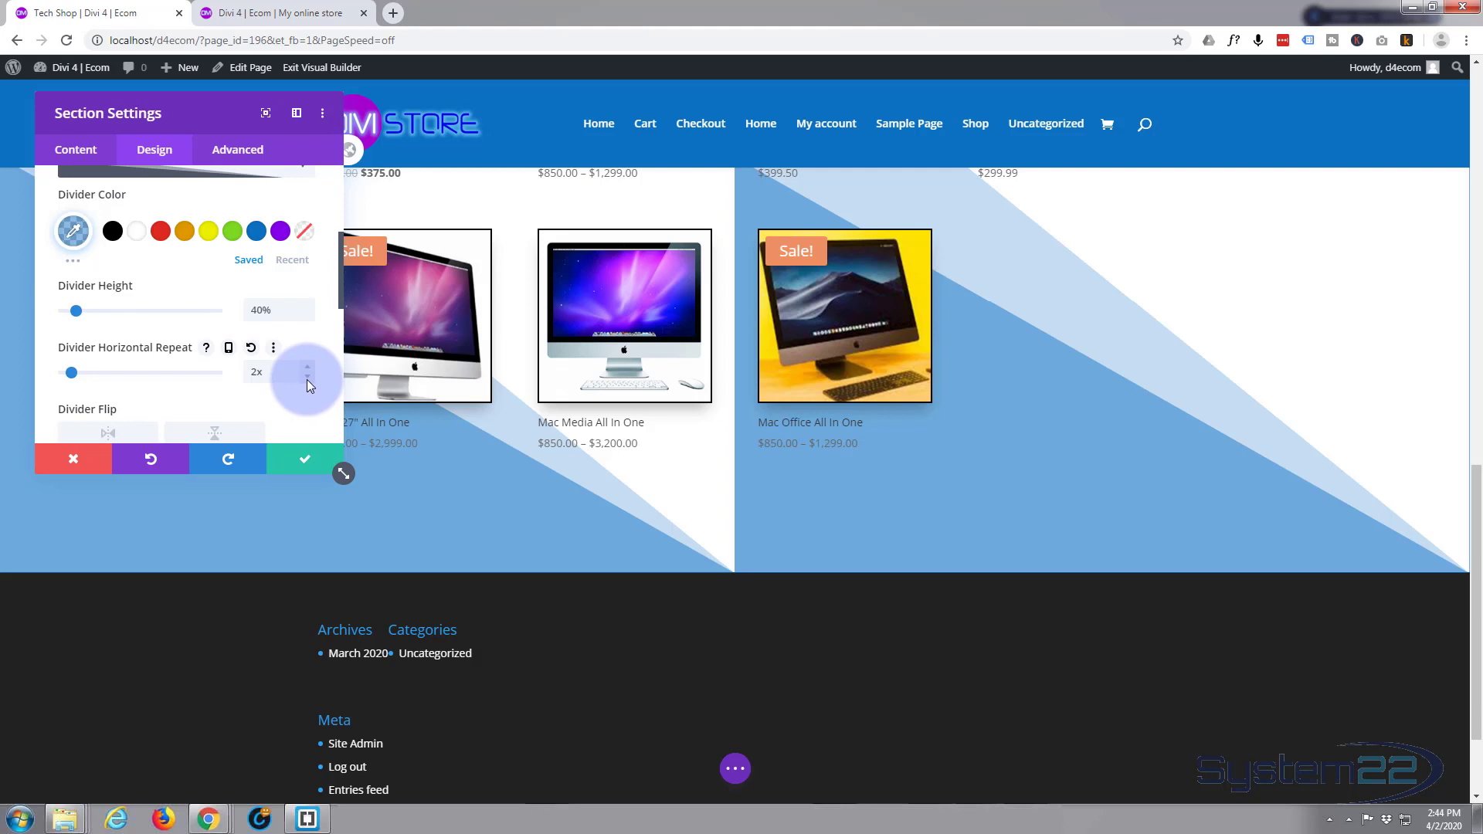
{"action": "left_click", "coordinate": [307, 378]}
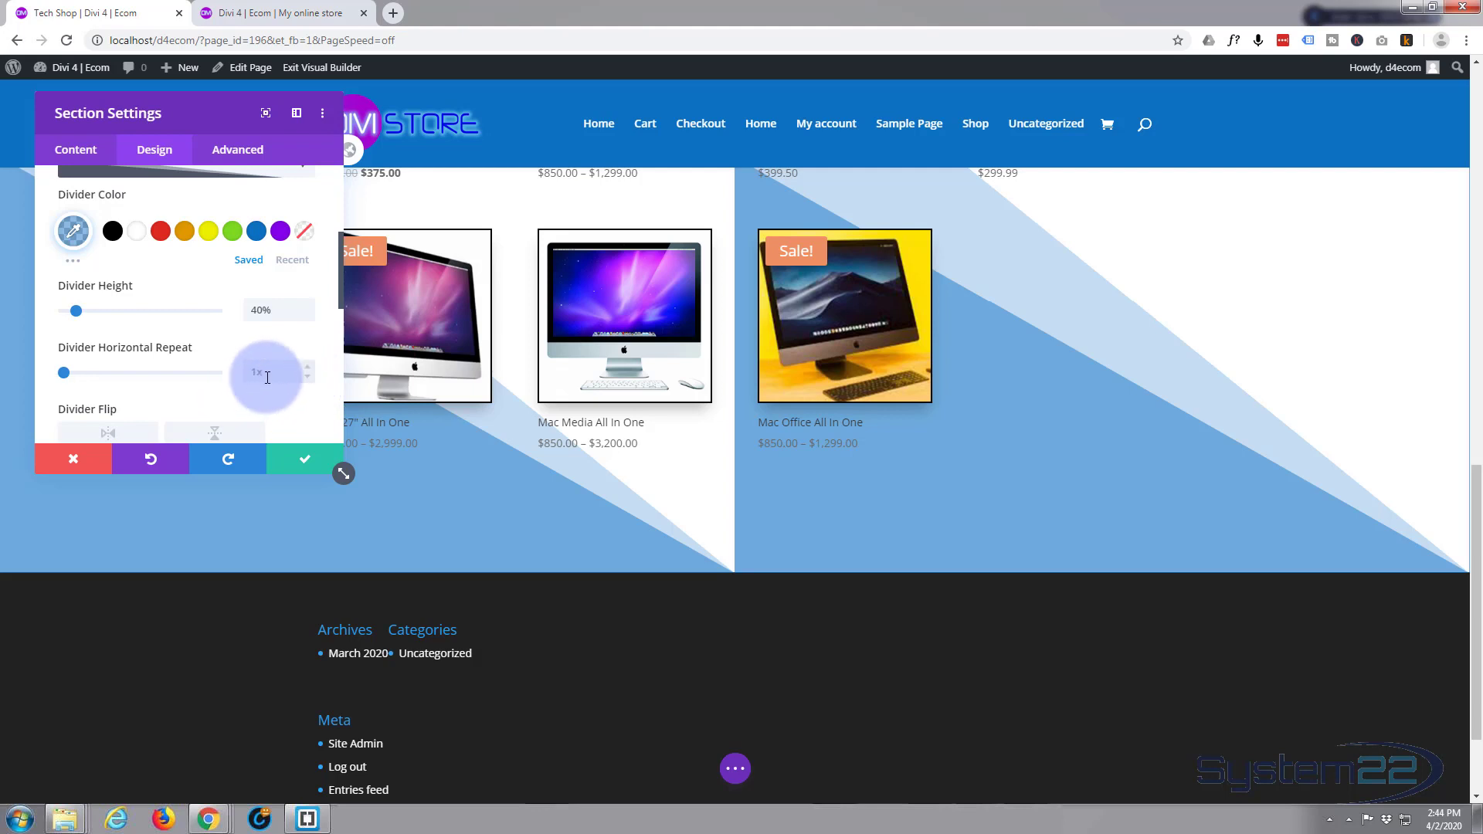
{"action": "left_click", "coordinate": [306, 377]}
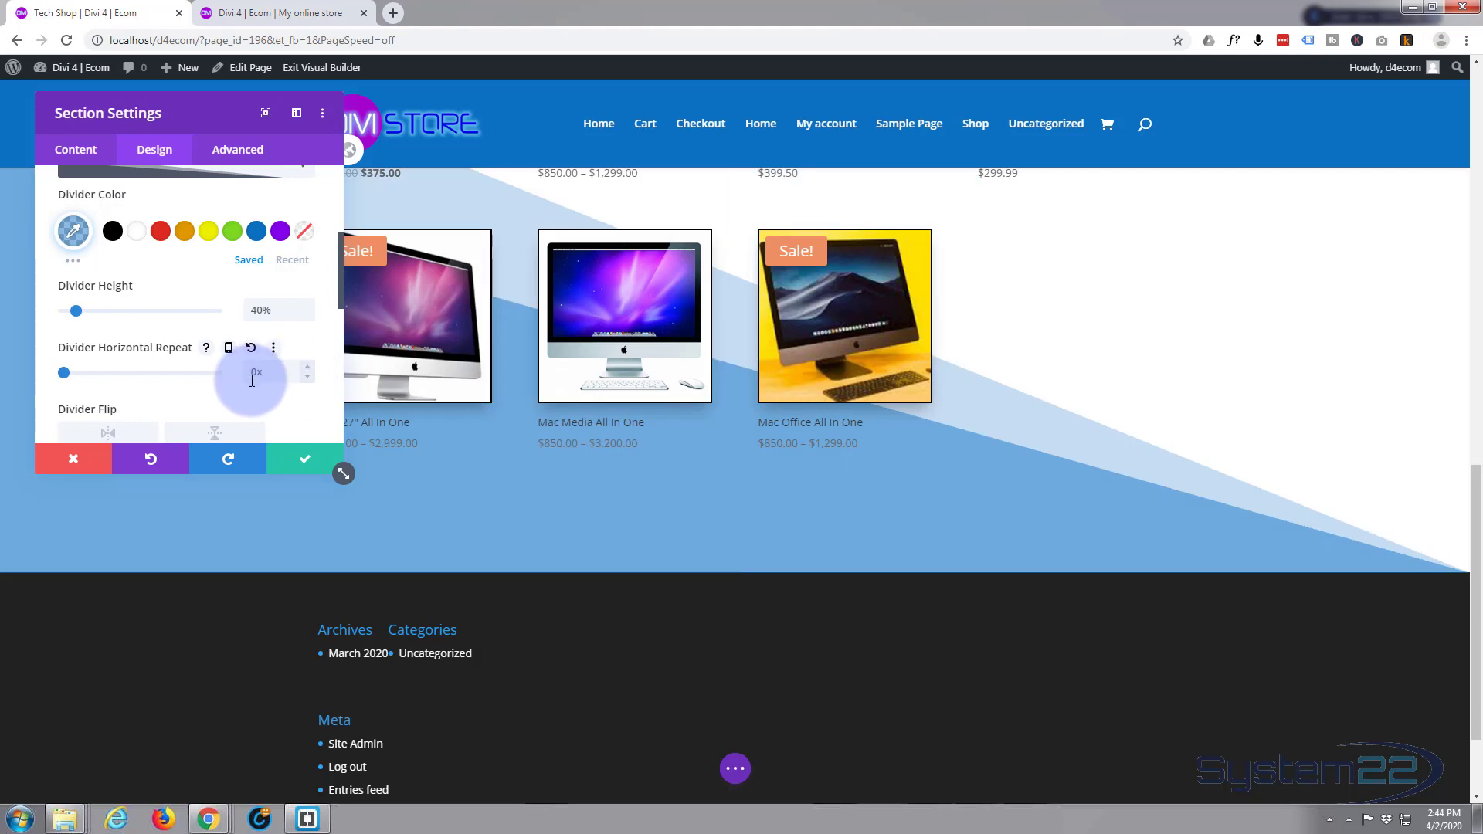
{"action": "scroll", "coordinate": [210, 383], "scroll_direction": "down", "scroll_amount": 3}
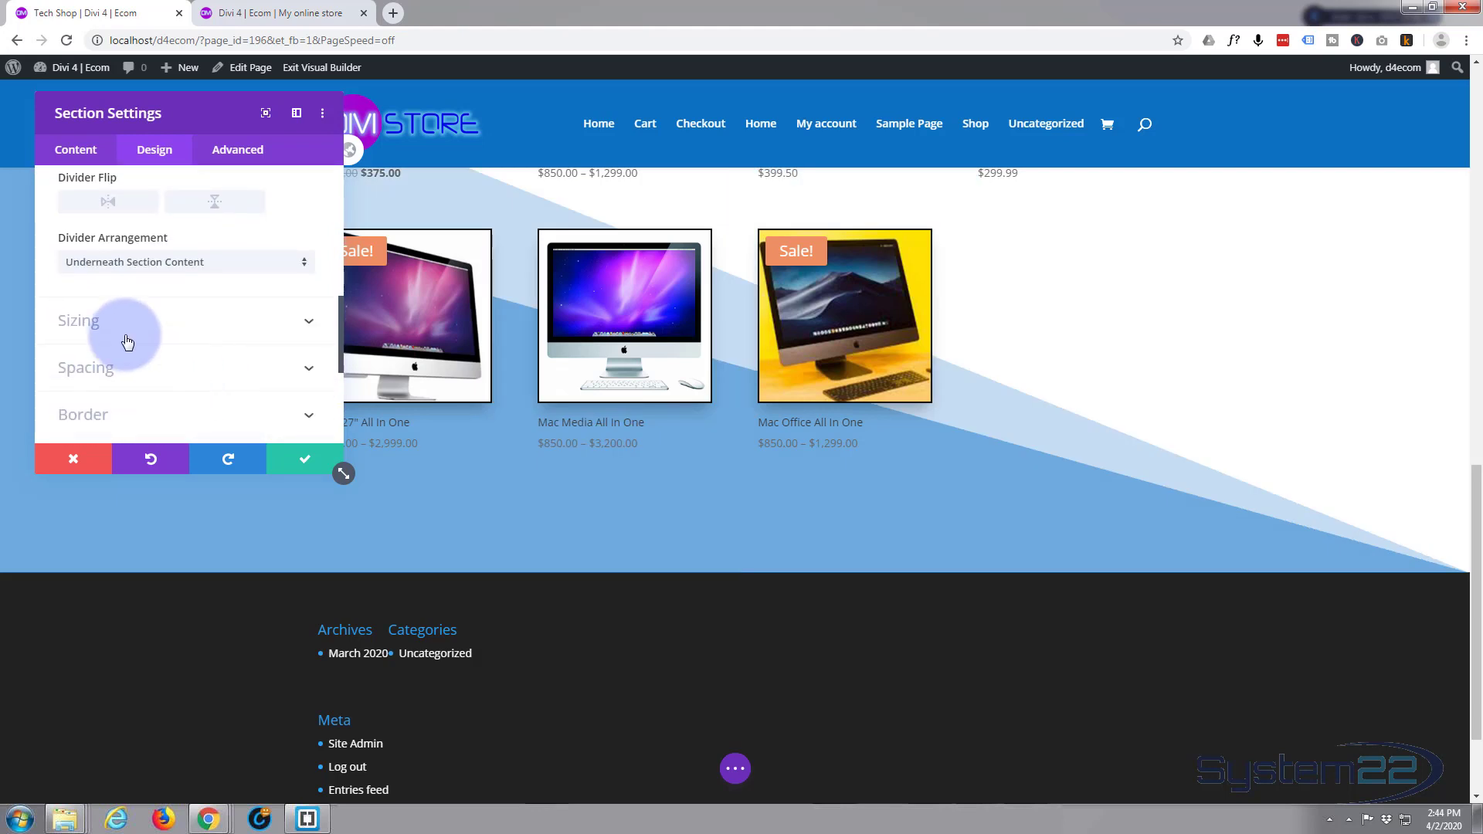
{"action": "left_click", "coordinate": [107, 205]}
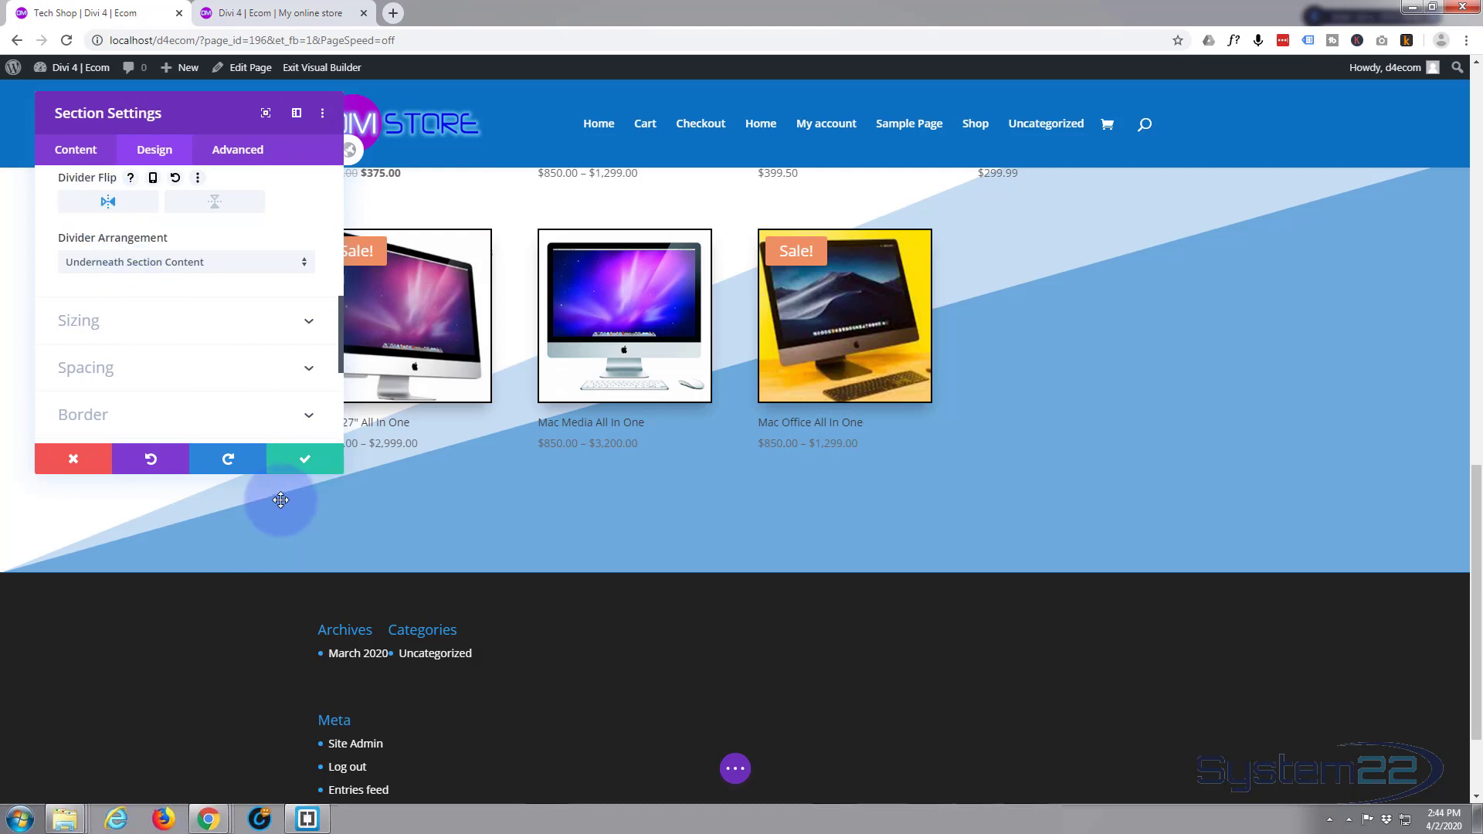
Save the section settings and scroll back up to the top product row
{"action": "left_click", "coordinate": [306, 462]}
{"action": "scroll", "coordinate": [170, 497], "scroll_direction": "up", "scroll_amount": 15}
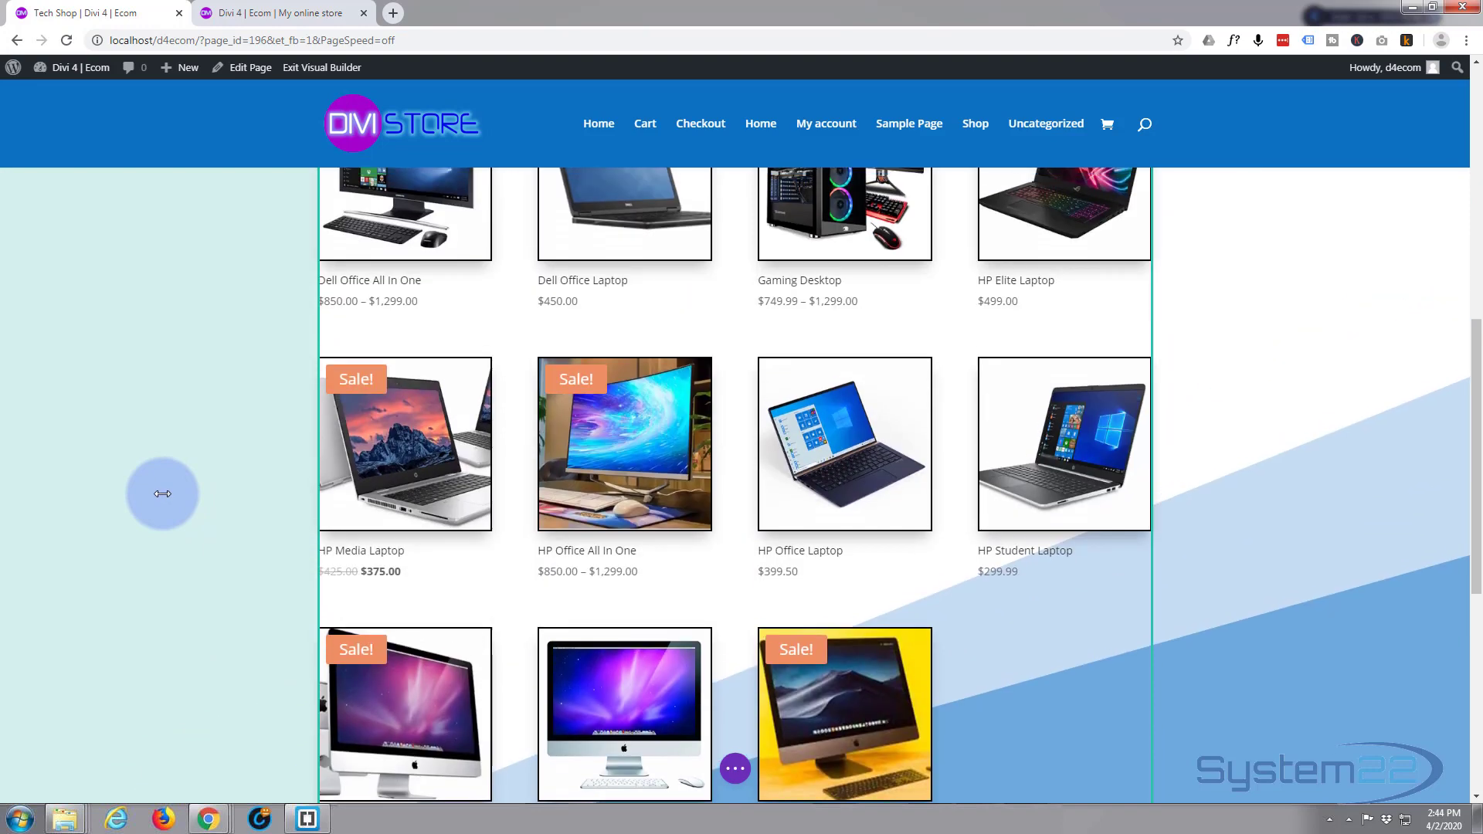
{"action": "scroll", "coordinate": [163, 493], "scroll_direction": "up", "scroll_amount": 2}
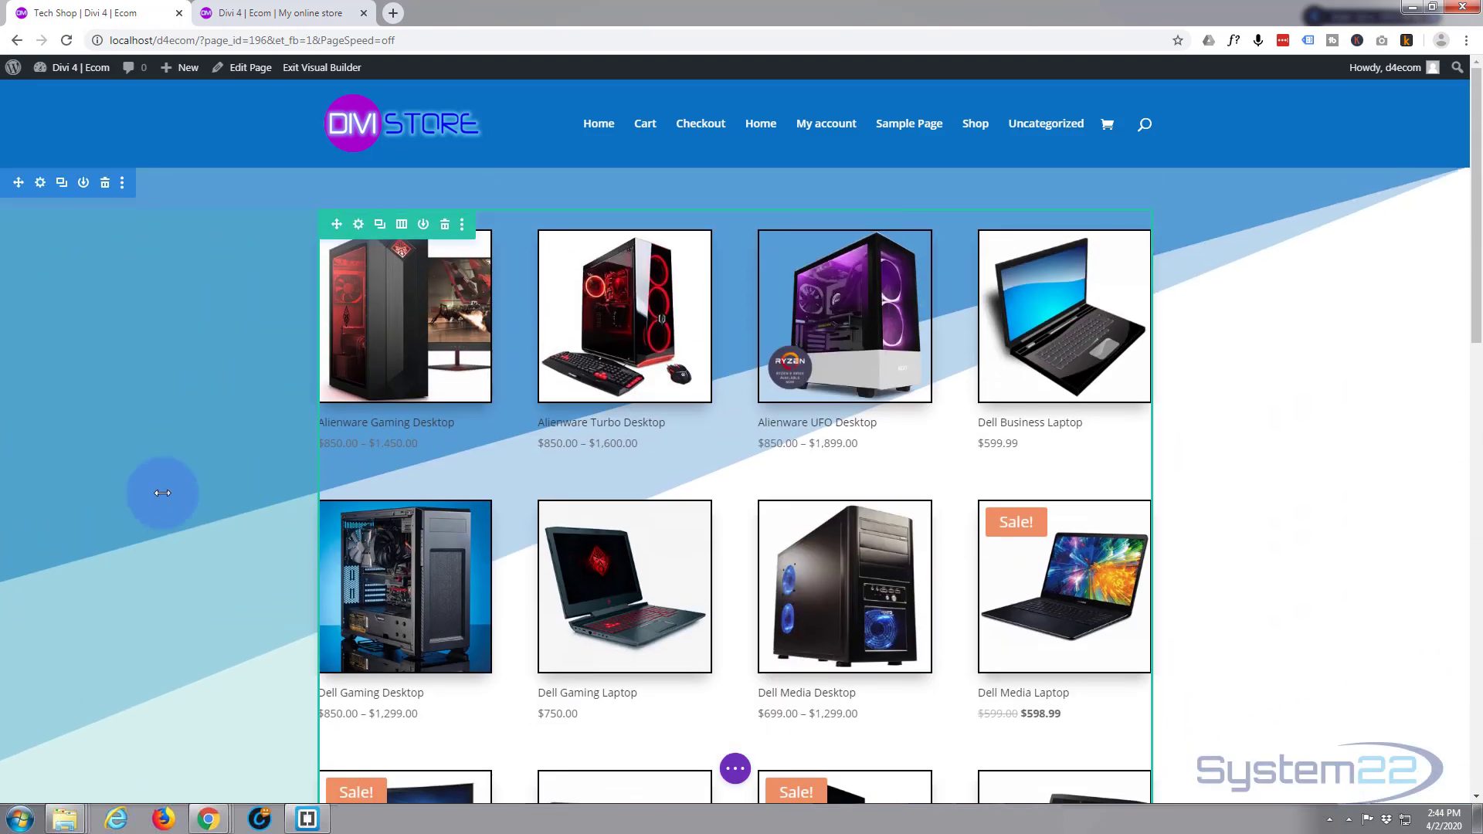
{"action": "scroll", "coordinate": [162, 492], "scroll_direction": "down", "scroll_amount": 8}
{"action": "scroll", "coordinate": [162, 492], "scroll_direction": "up", "scroll_amount": 6}
{"action": "scroll", "coordinate": [162, 492], "scroll_direction": "up", "scroll_amount": 2}
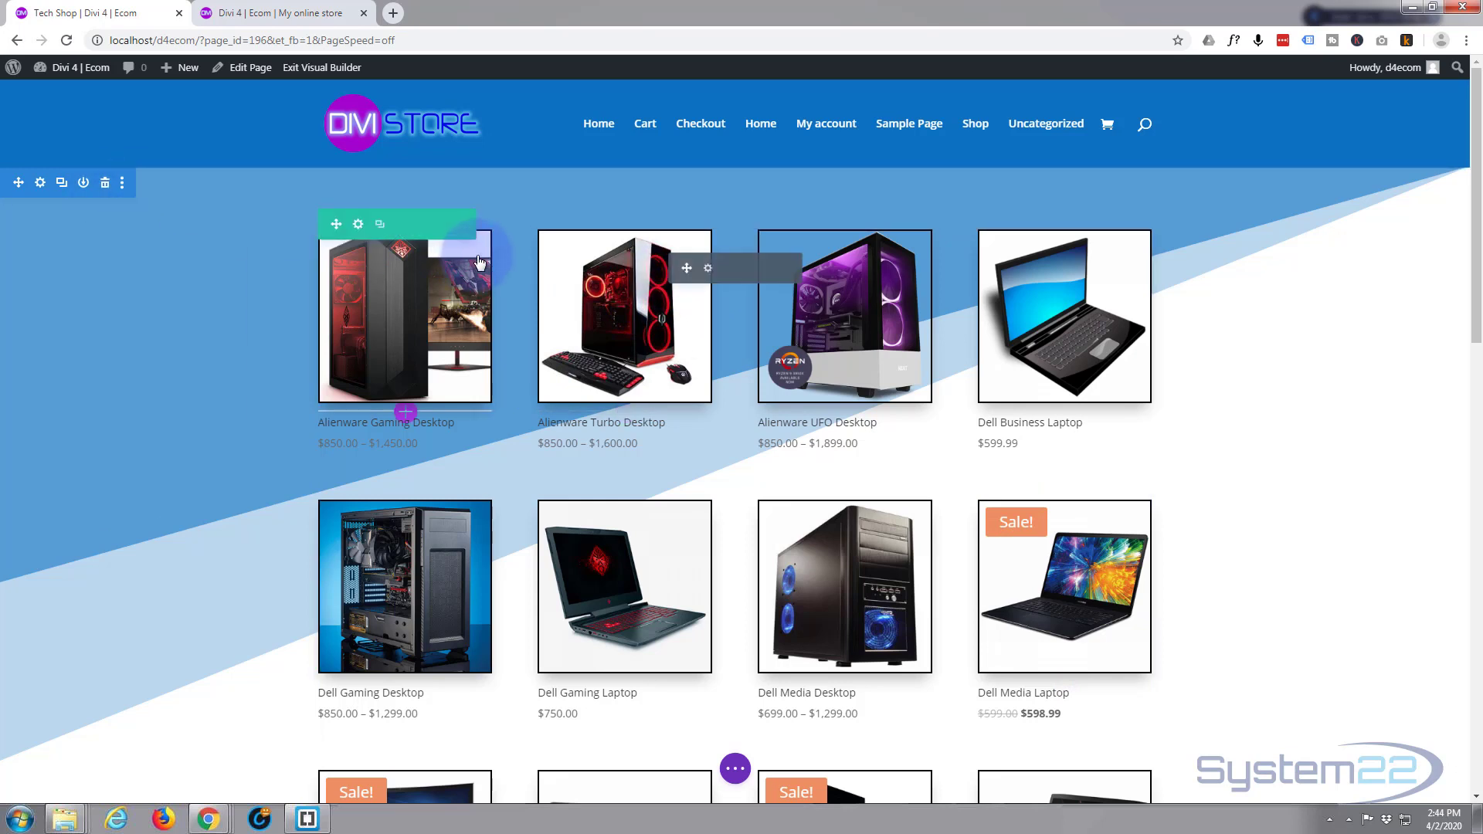
Open the Shop module's settings on its Design tab and scroll to the text options
{"action": "left_click", "coordinate": [708, 270]}
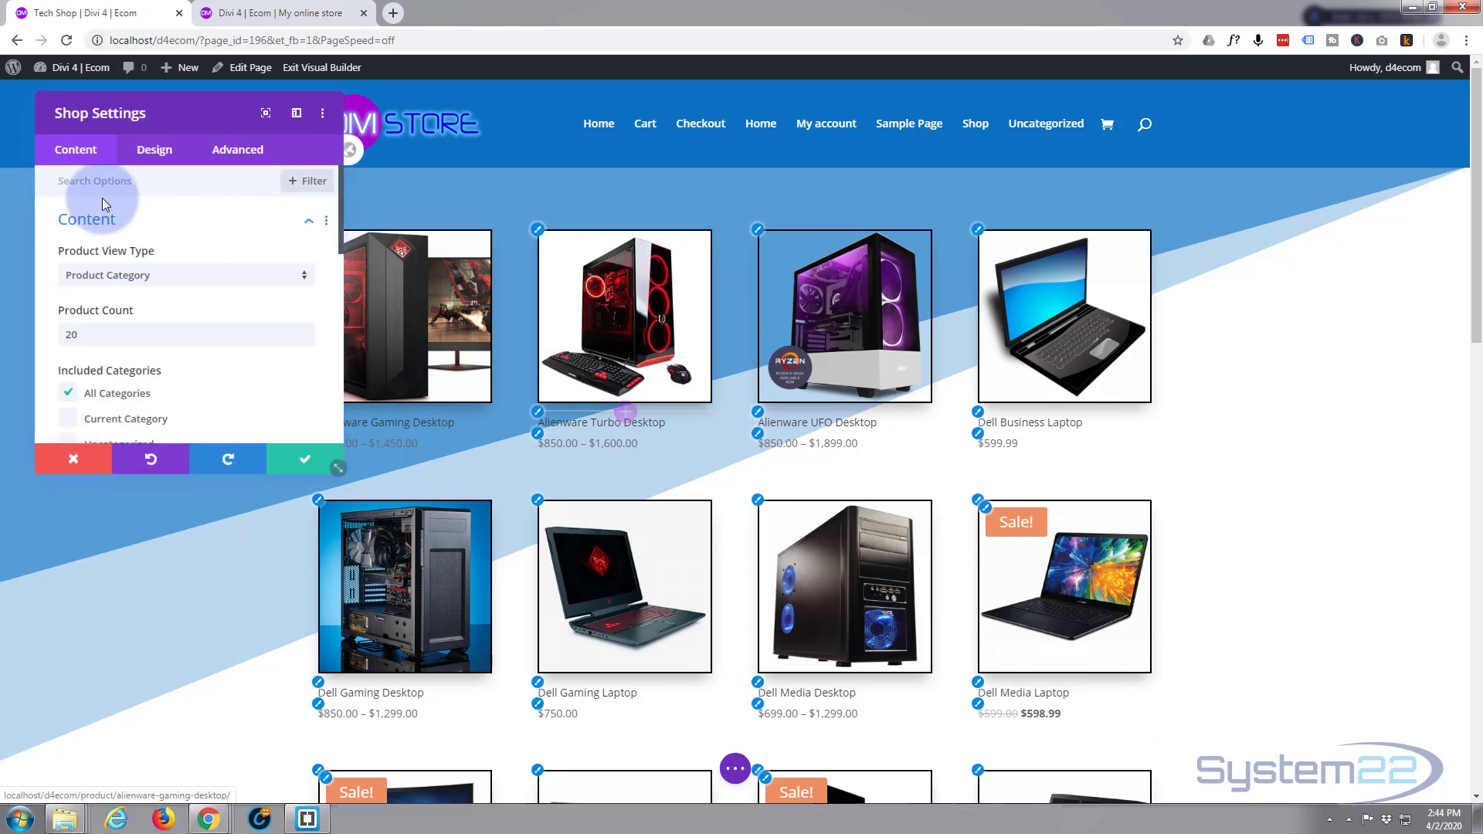
{"action": "left_click", "coordinate": [151, 159]}
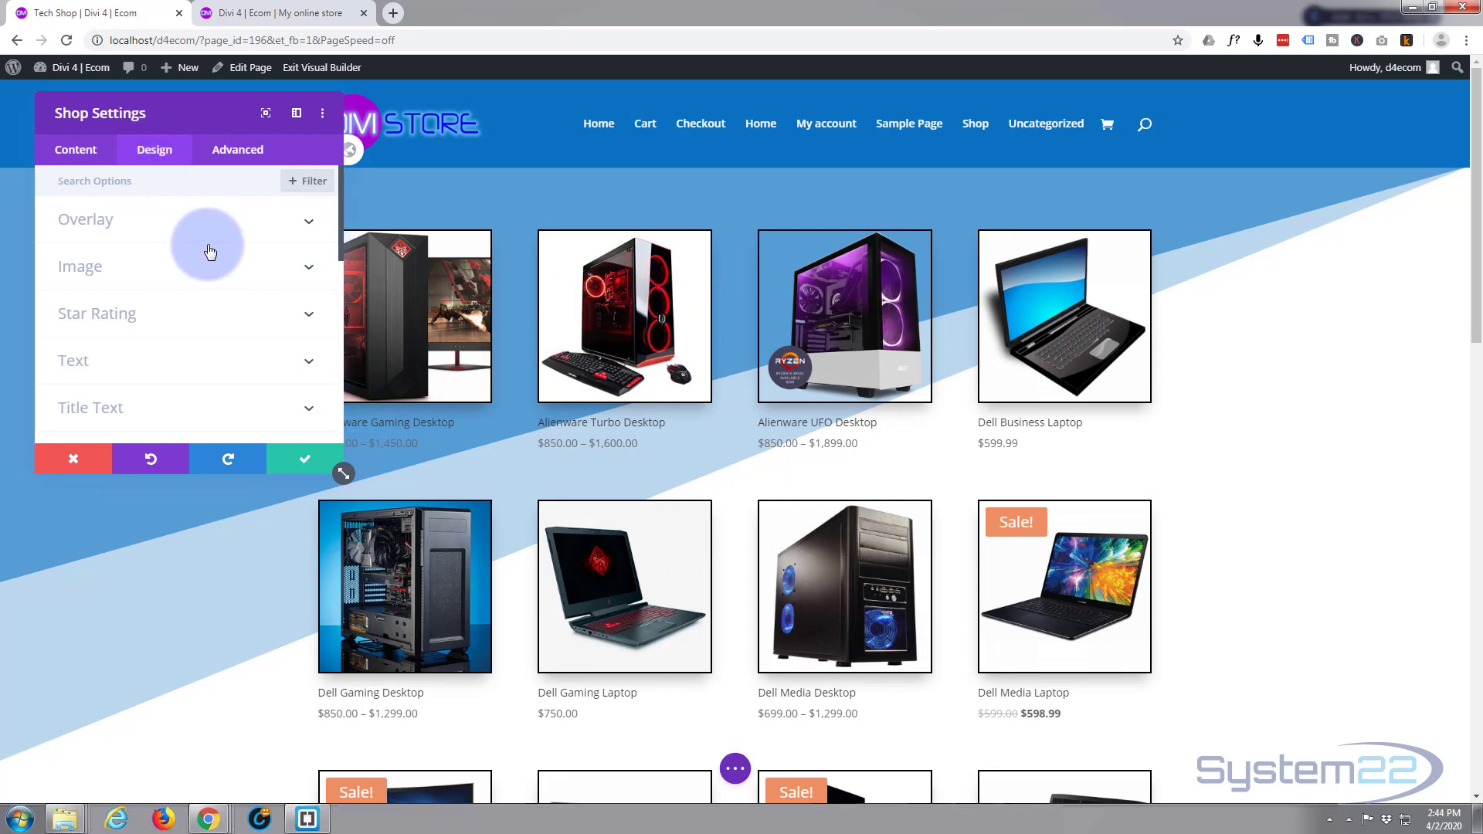
{"action": "scroll", "coordinate": [175, 301], "scroll_direction": "down", "scroll_amount": 1}
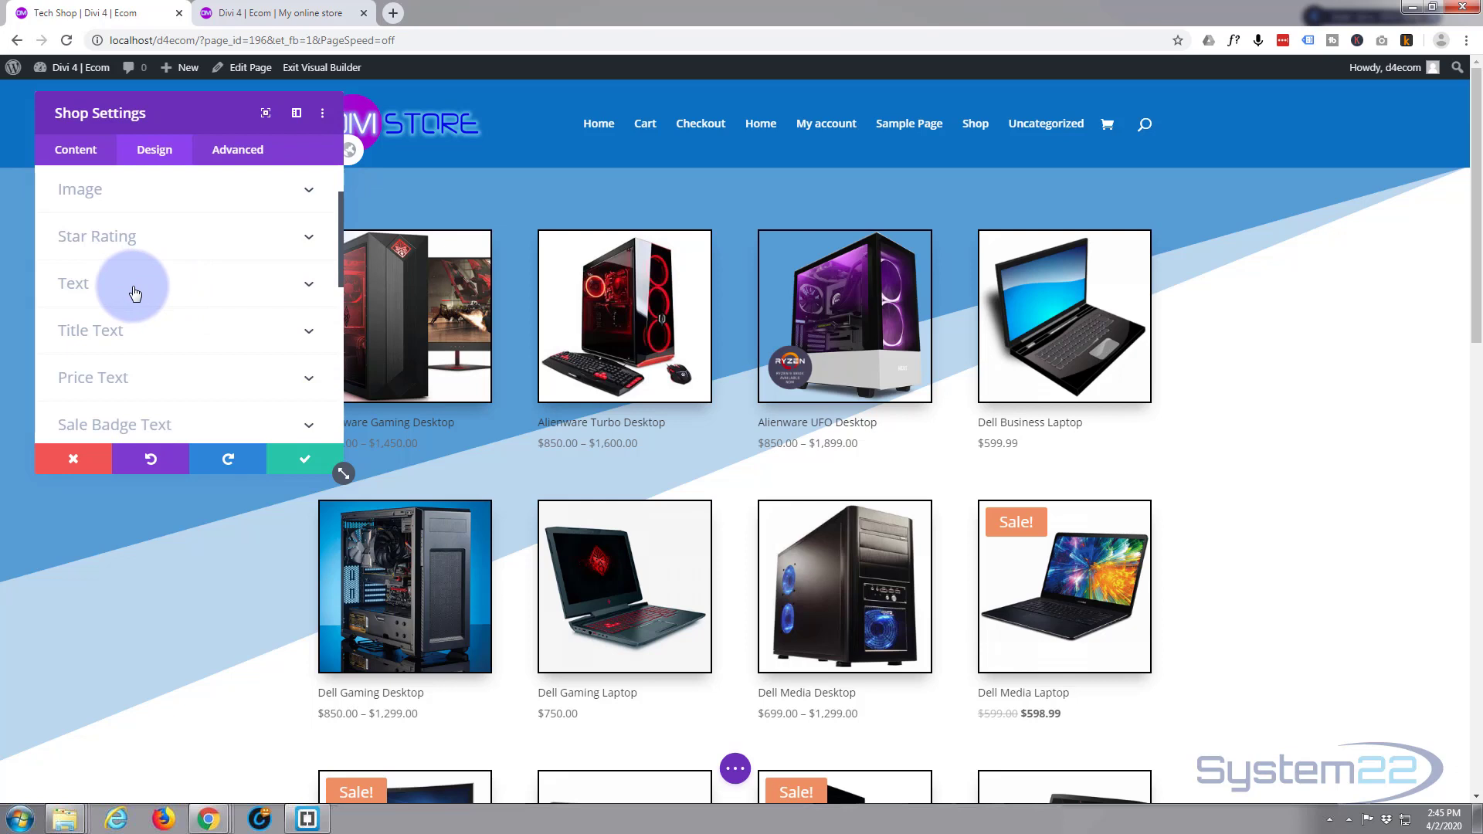
Centre the product titles, make them black, and set their size to 16px
{"action": "left_click", "coordinate": [149, 334]}
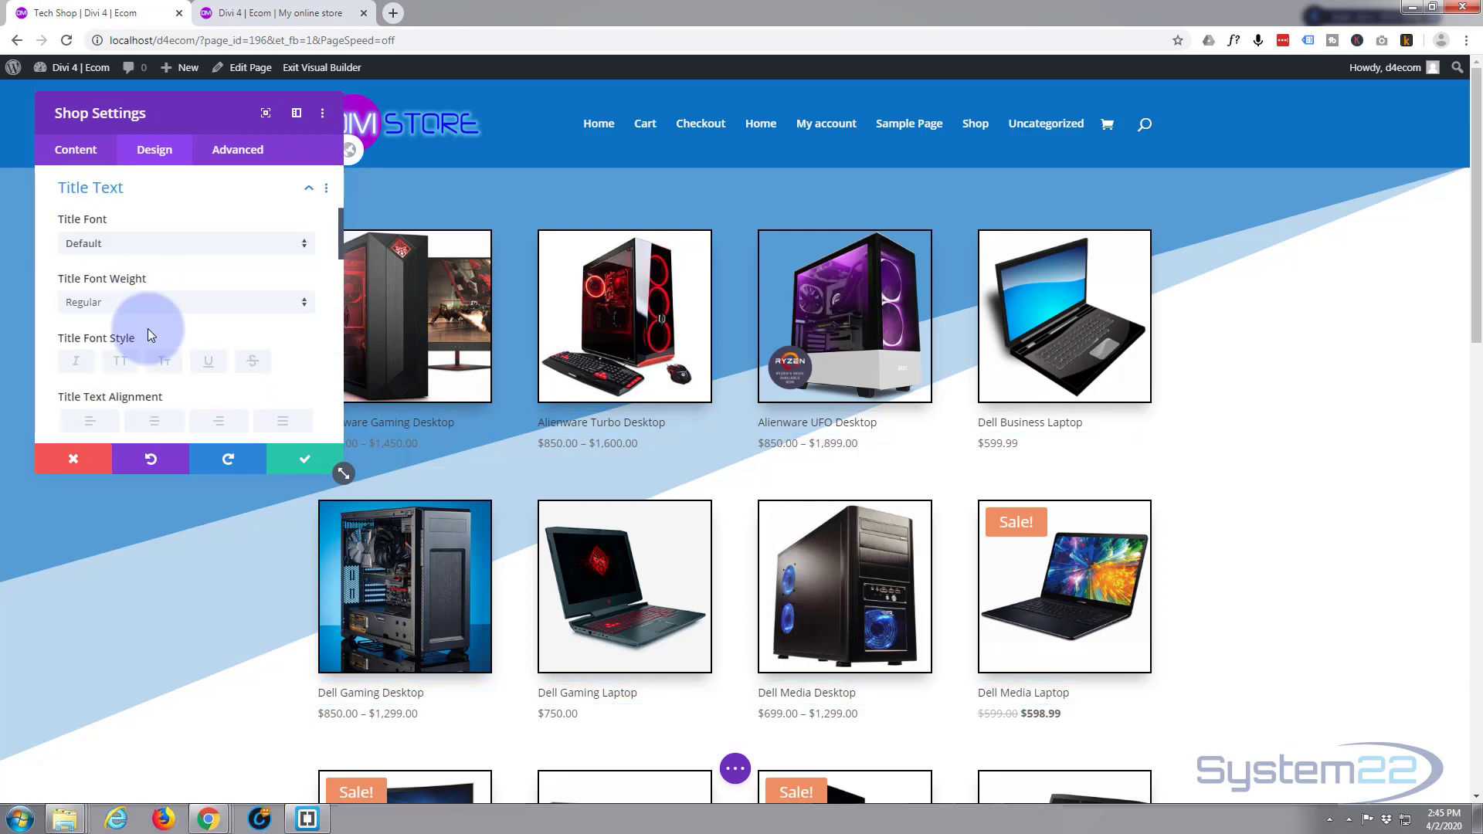
{"action": "scroll", "coordinate": [152, 321], "scroll_direction": "down", "scroll_amount": 2}
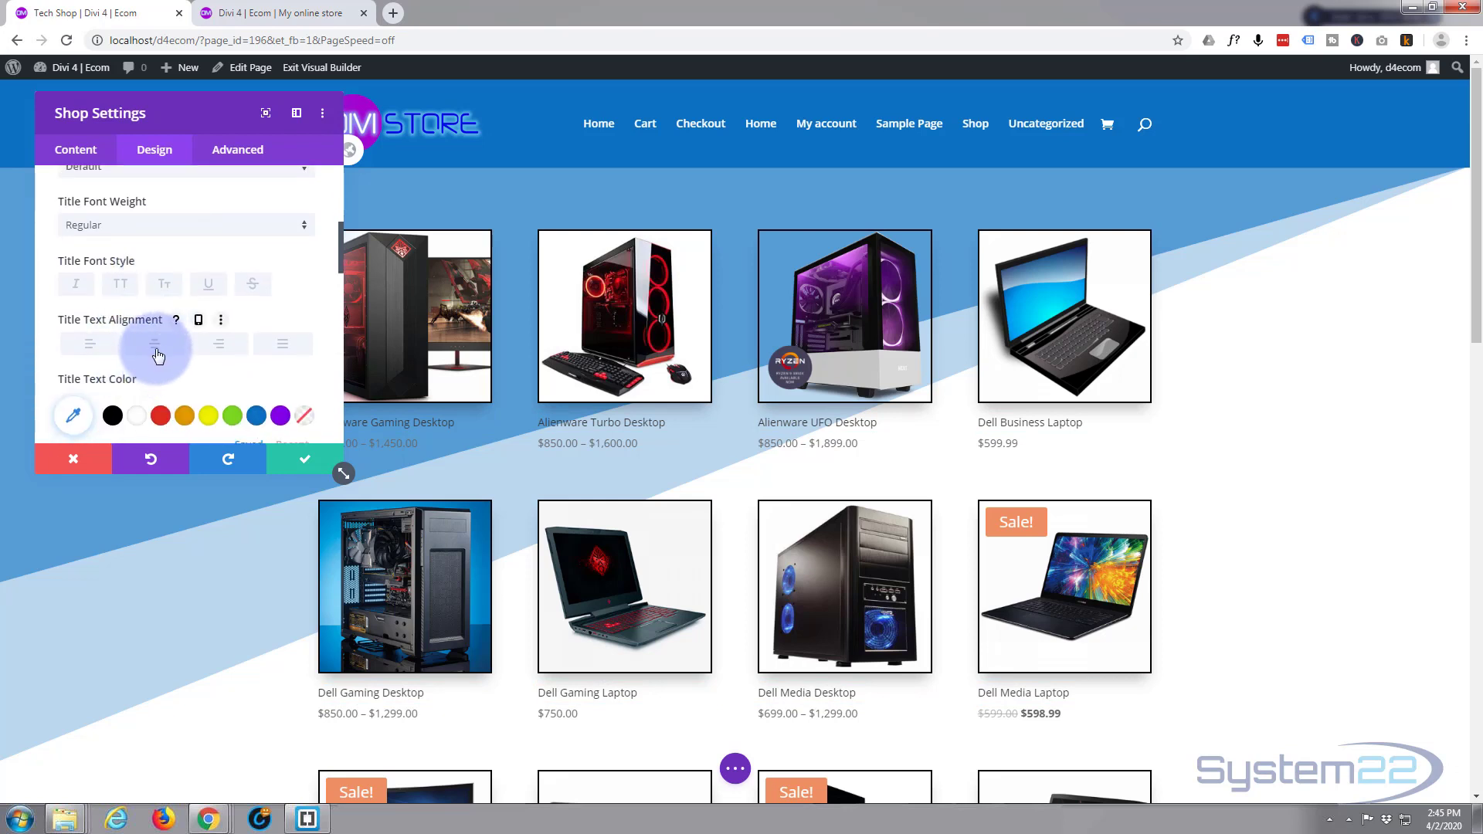
{"action": "left_click", "coordinate": [156, 349]}
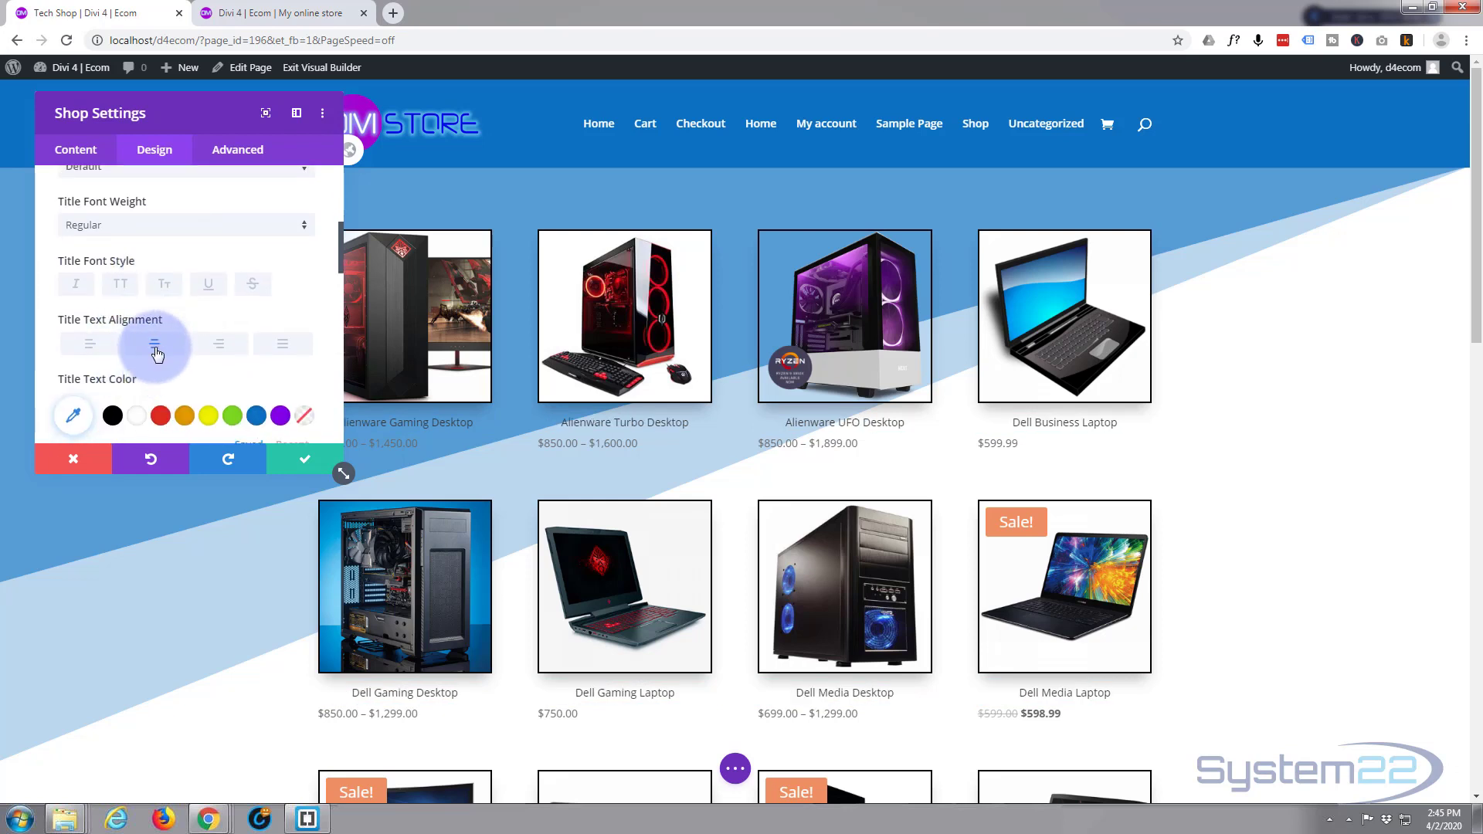
{"action": "scroll", "coordinate": [152, 332], "scroll_direction": "down", "scroll_amount": 2}
{"action": "left_click", "coordinate": [116, 266]}
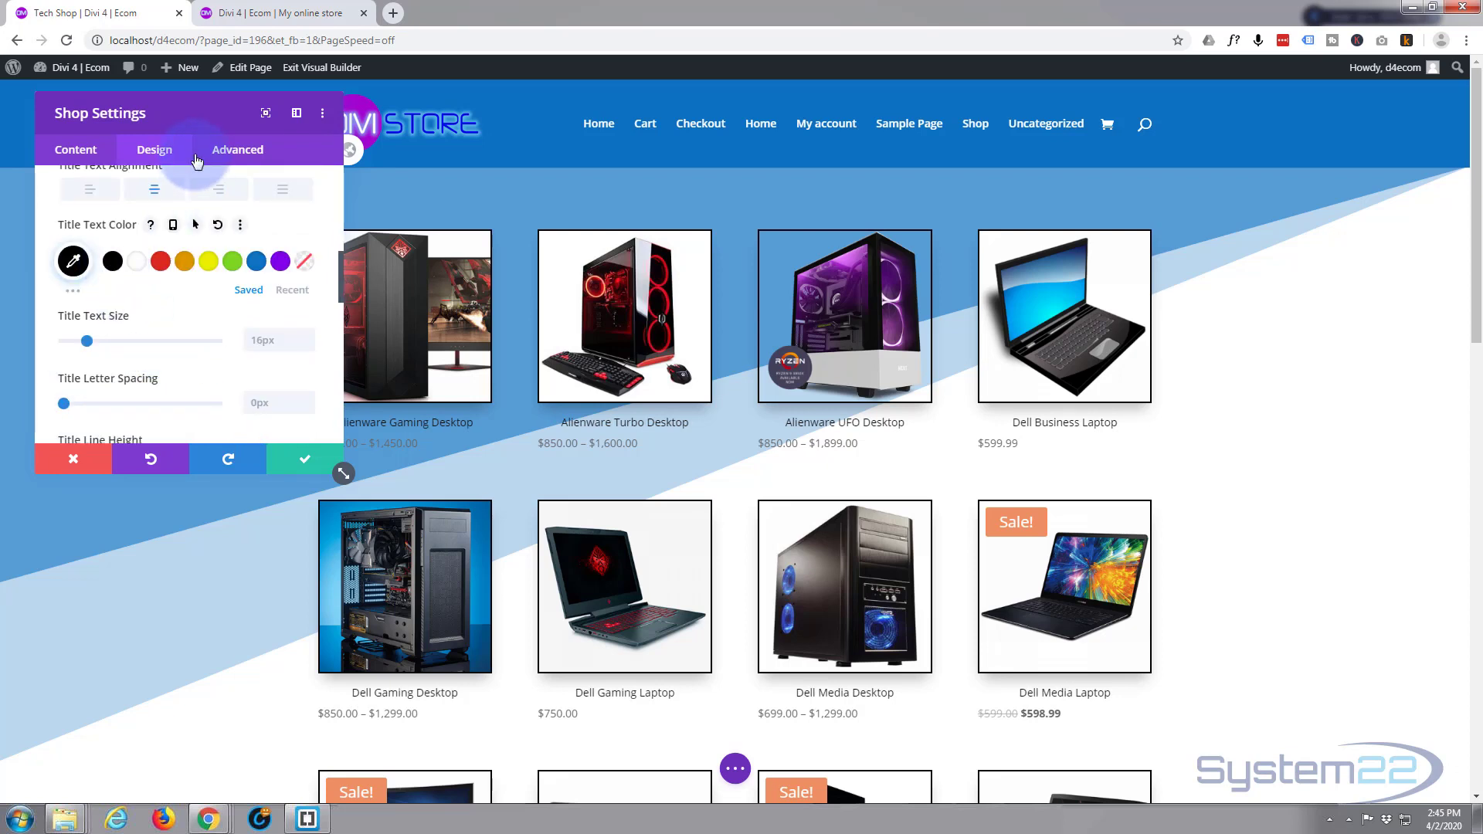
{"action": "left_click_drag", "start_coordinate": [201, 125], "coordinate": [148, 178]}
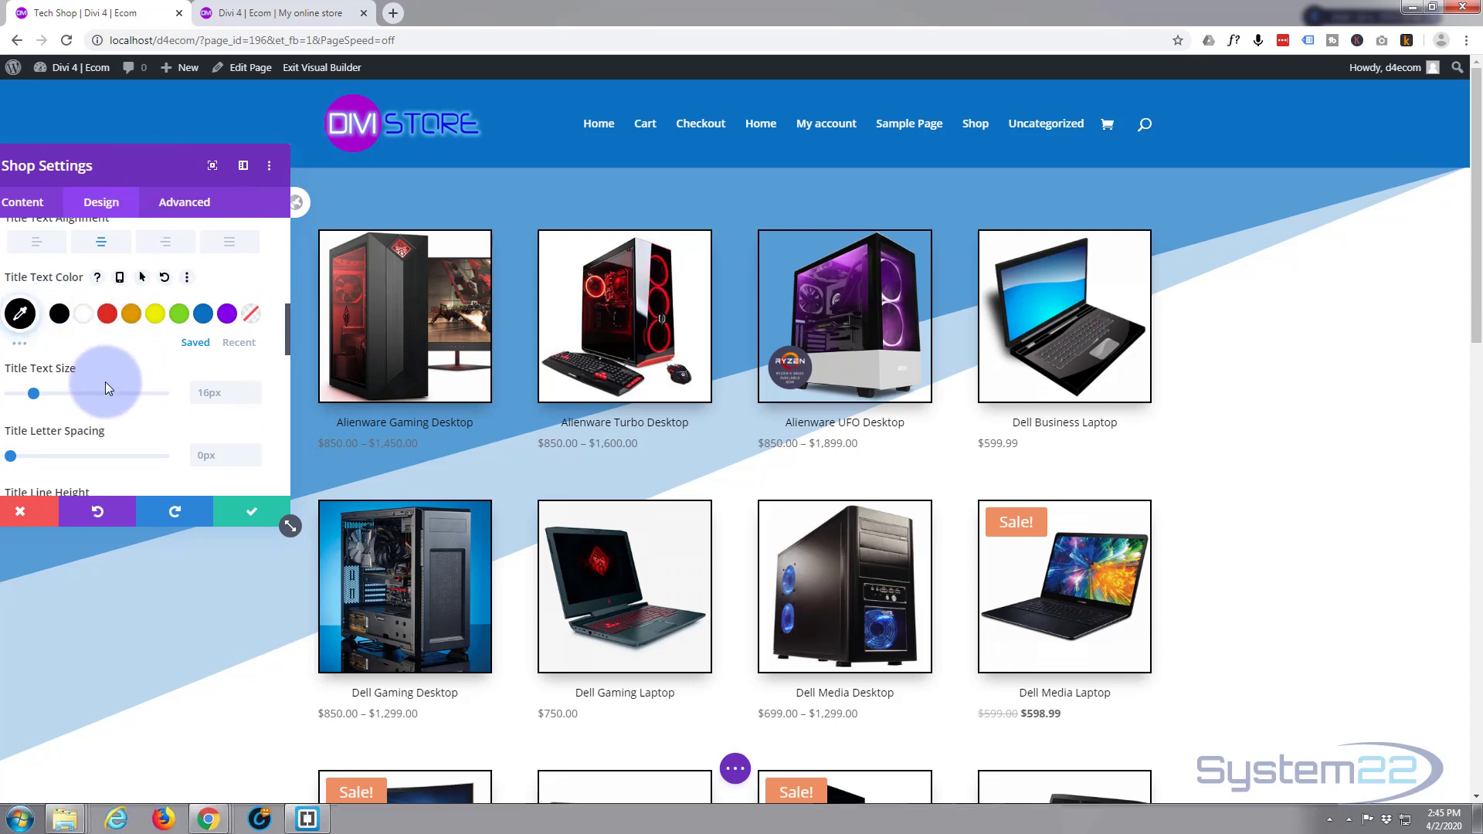
{"action": "left_click", "coordinate": [39, 392]}
{"action": "left_click_drag", "start_coordinate": [39, 393], "coordinate": [33, 397]}
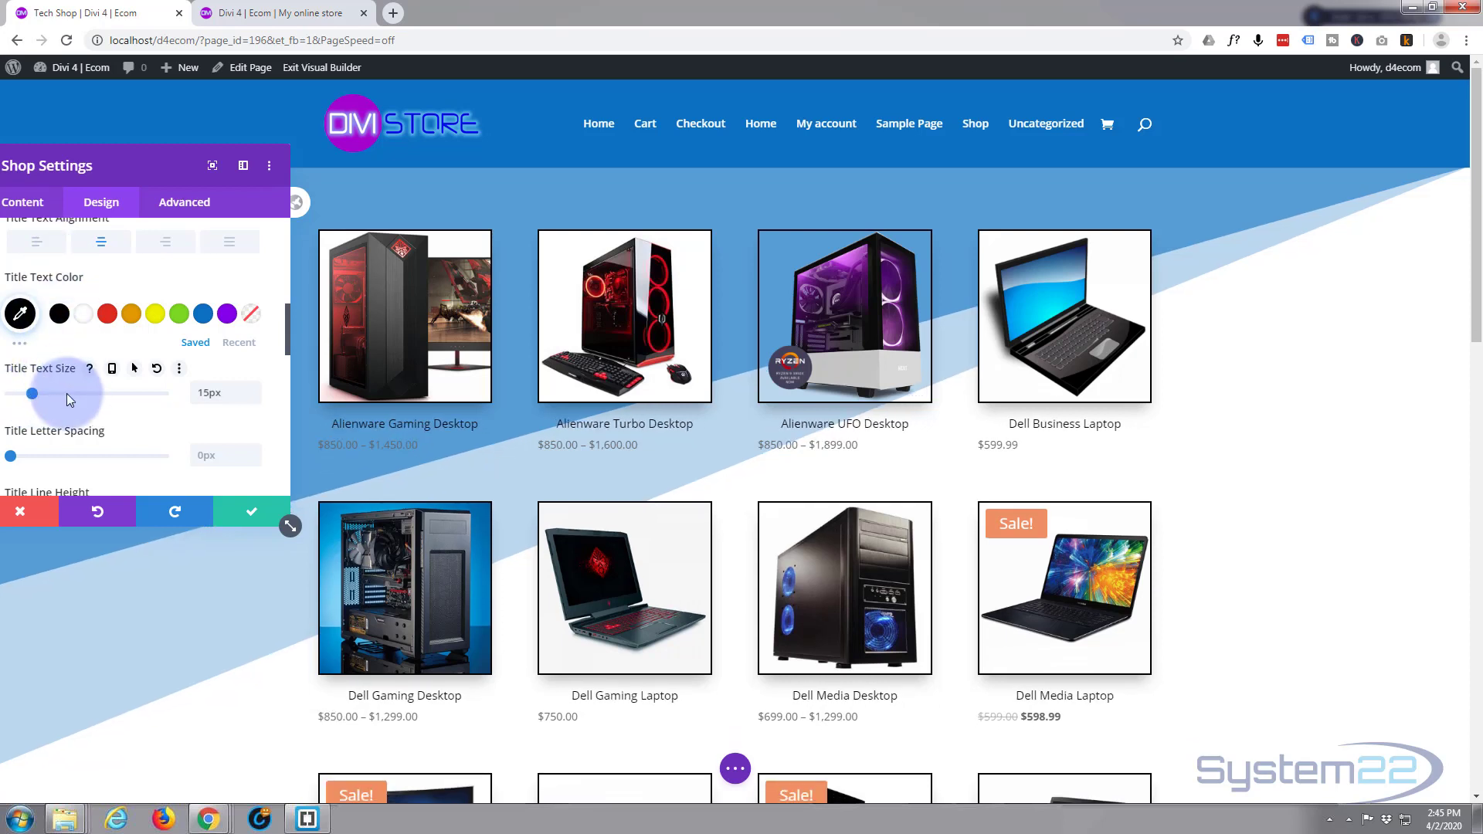
{"action": "left_click", "coordinate": [245, 384]}
{"action": "left_click", "coordinate": [251, 385]}
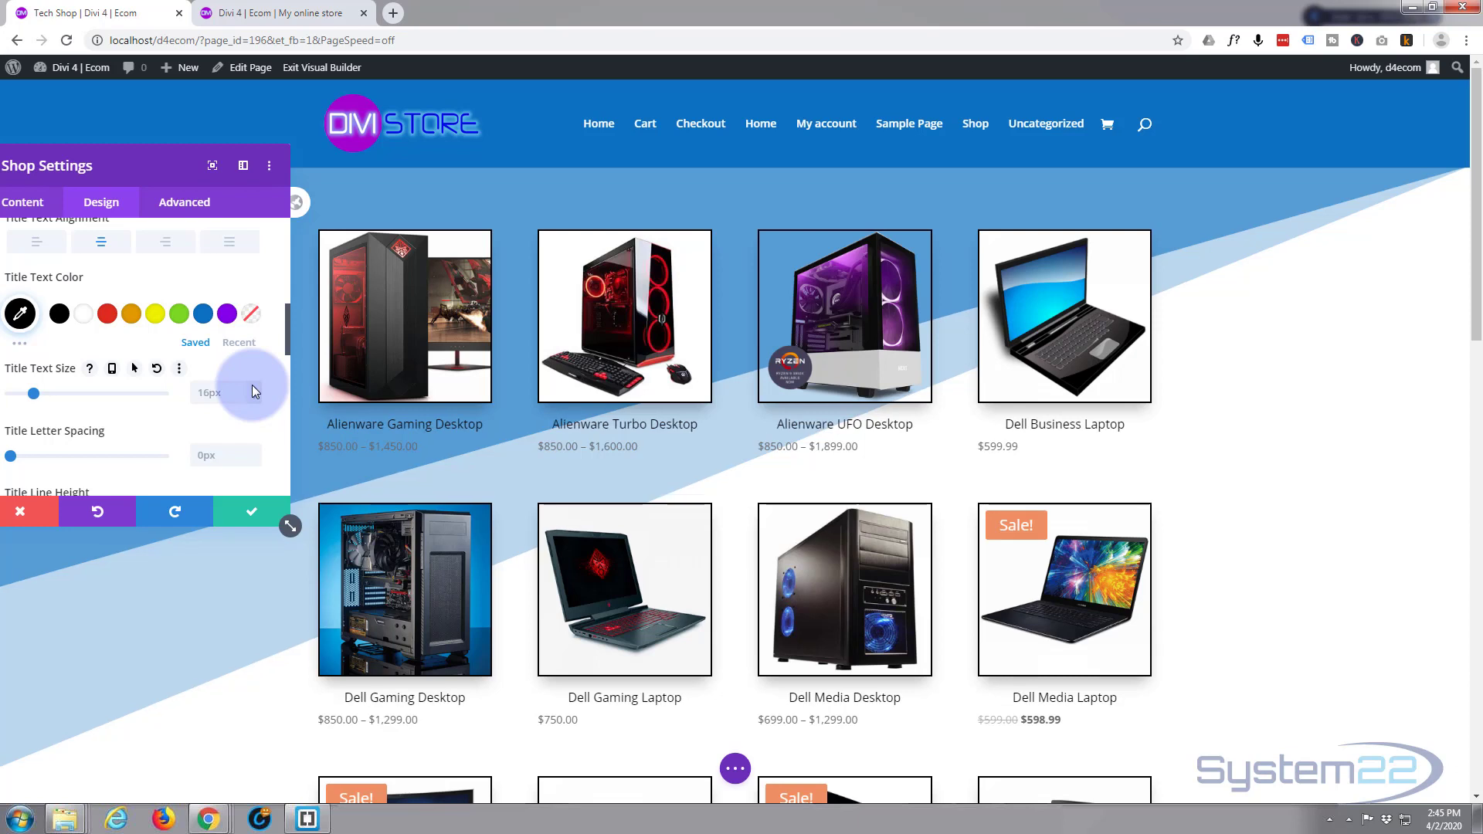
Make the product titles Semi Bold and leave them with no text shadow
{"action": "scroll", "coordinate": [108, 294], "scroll_direction": "up", "scroll_amount": 2}
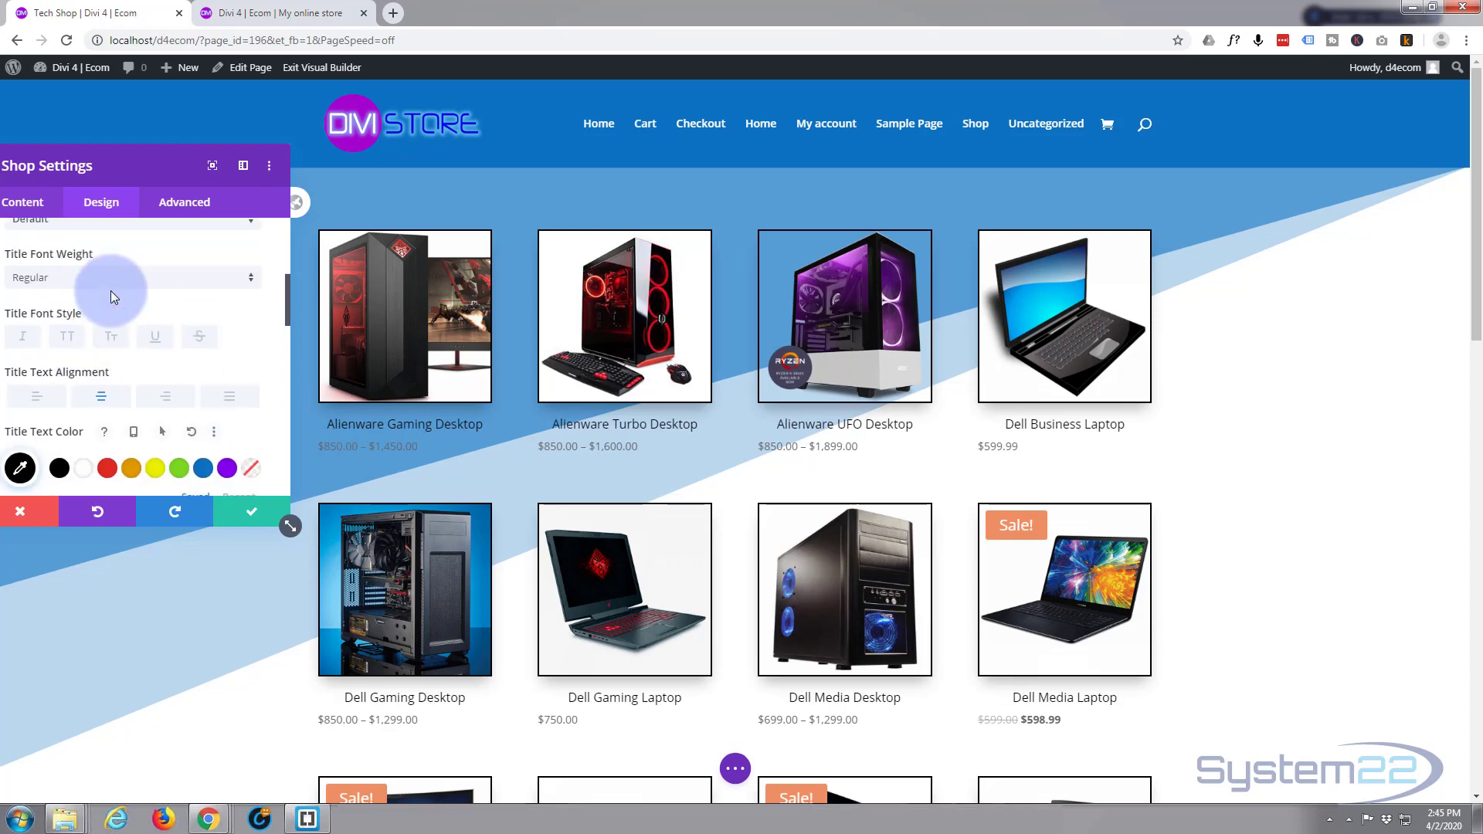
{"action": "left_click", "coordinate": [125, 283]}
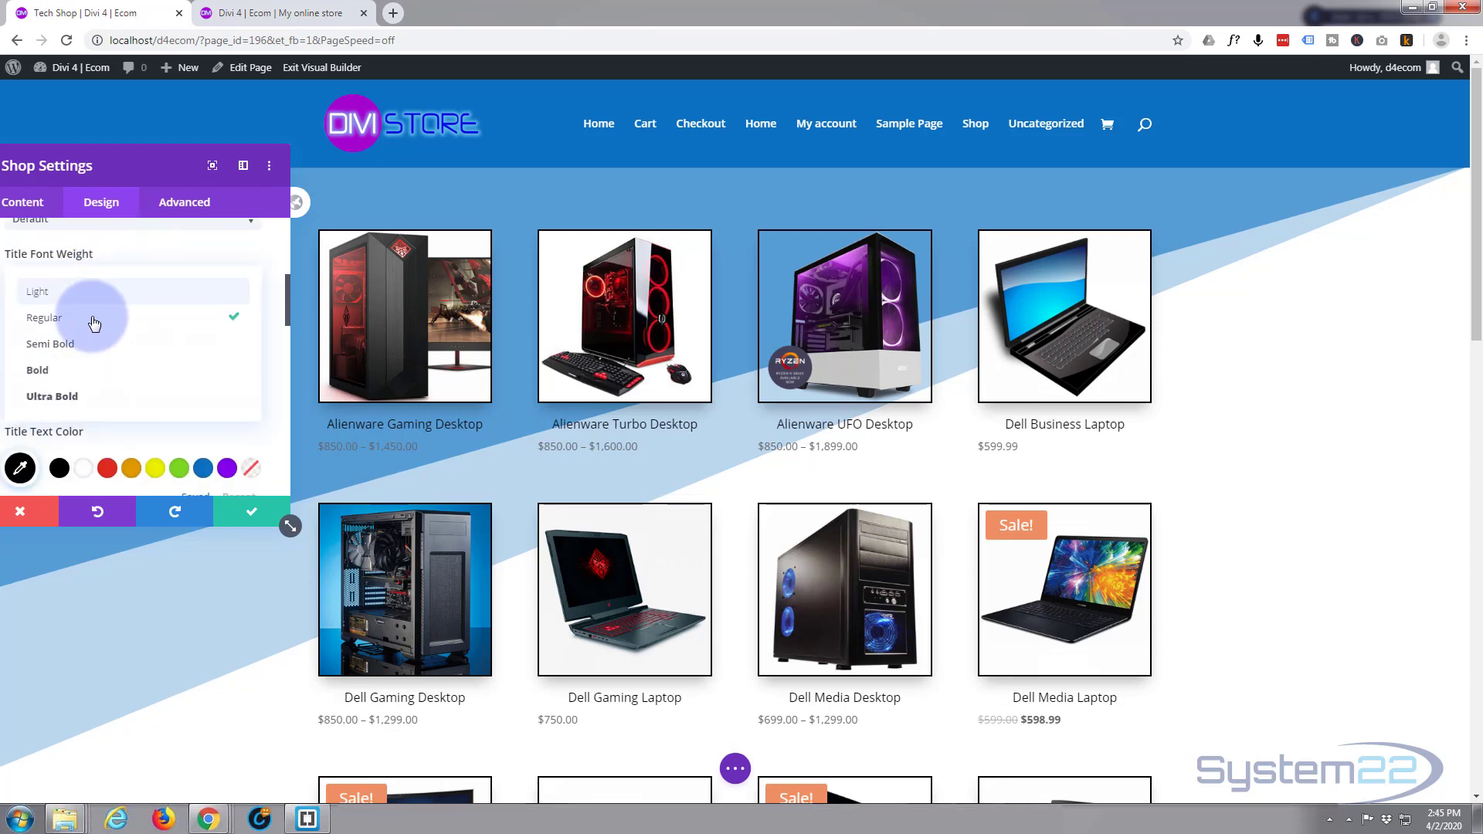
{"action": "left_click", "coordinate": [85, 340]}
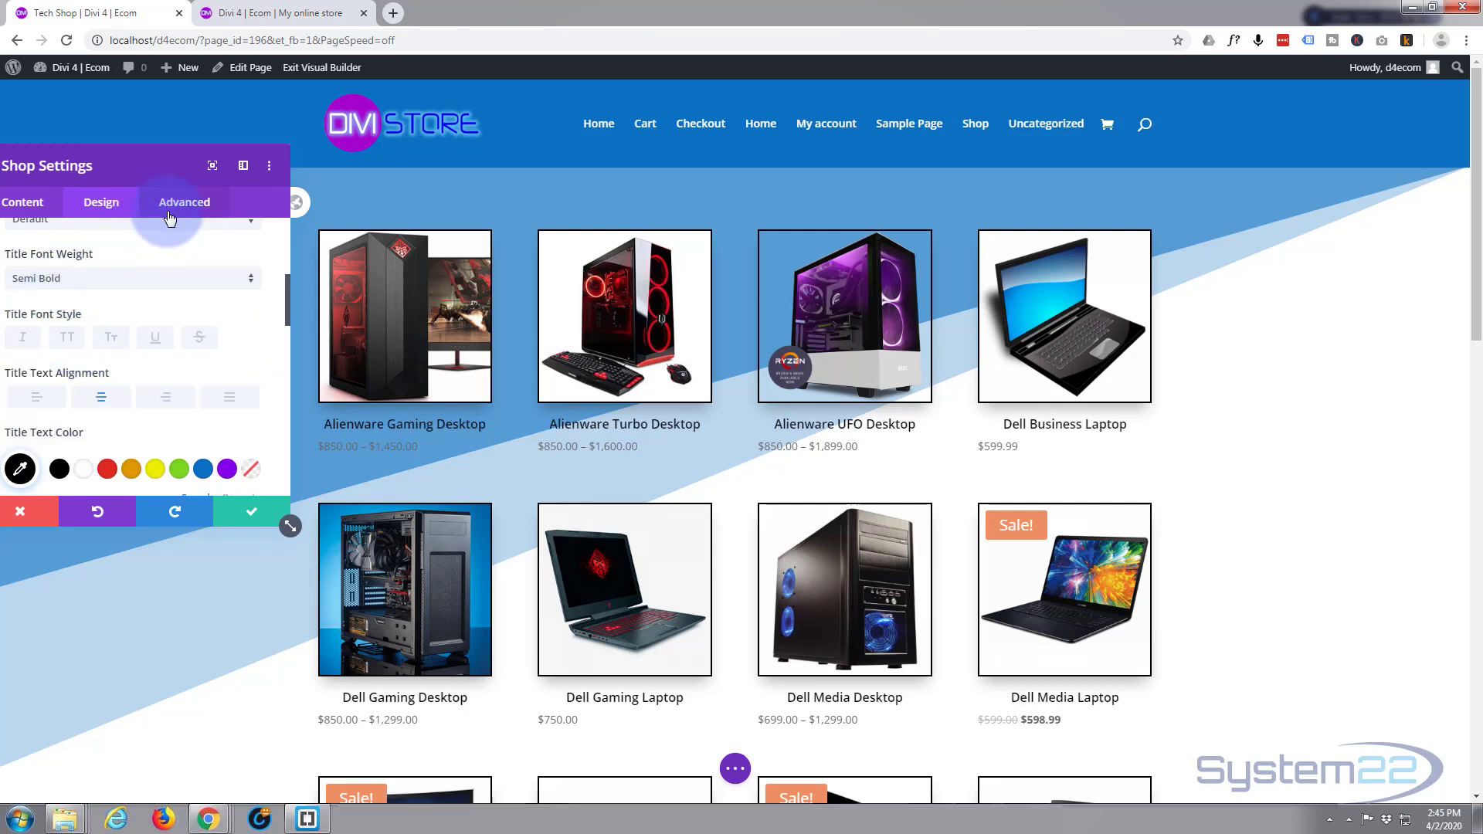
{"action": "left_click_drag", "start_coordinate": [183, 171], "coordinate": [204, 172]}
{"action": "scroll", "coordinate": [137, 299], "scroll_direction": "down", "scroll_amount": 5}
{"action": "scroll", "coordinate": [139, 299], "scroll_direction": "down", "scroll_amount": 3}
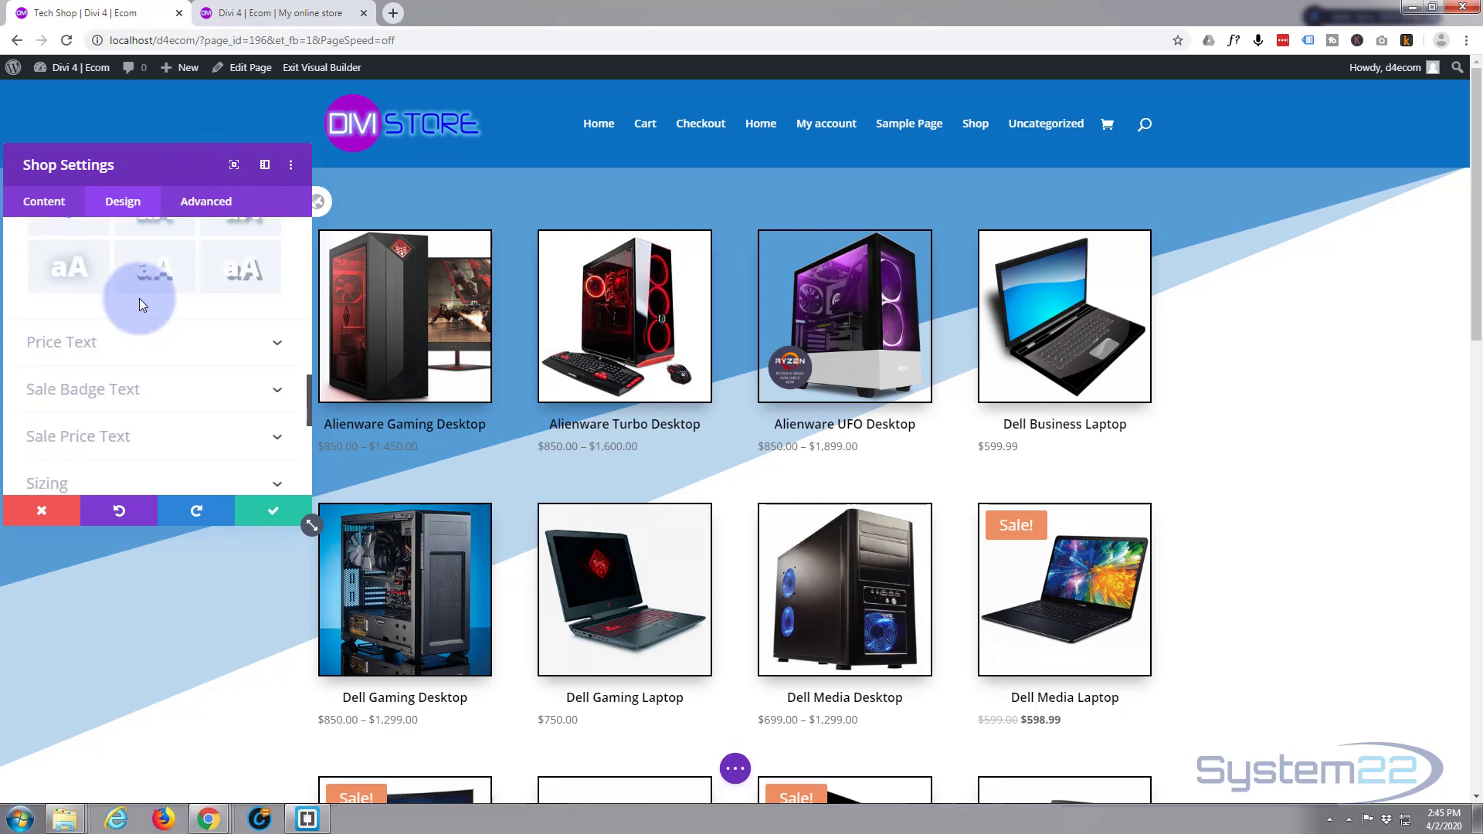
{"action": "scroll", "coordinate": [141, 294], "scroll_direction": "up", "scroll_amount": 2}
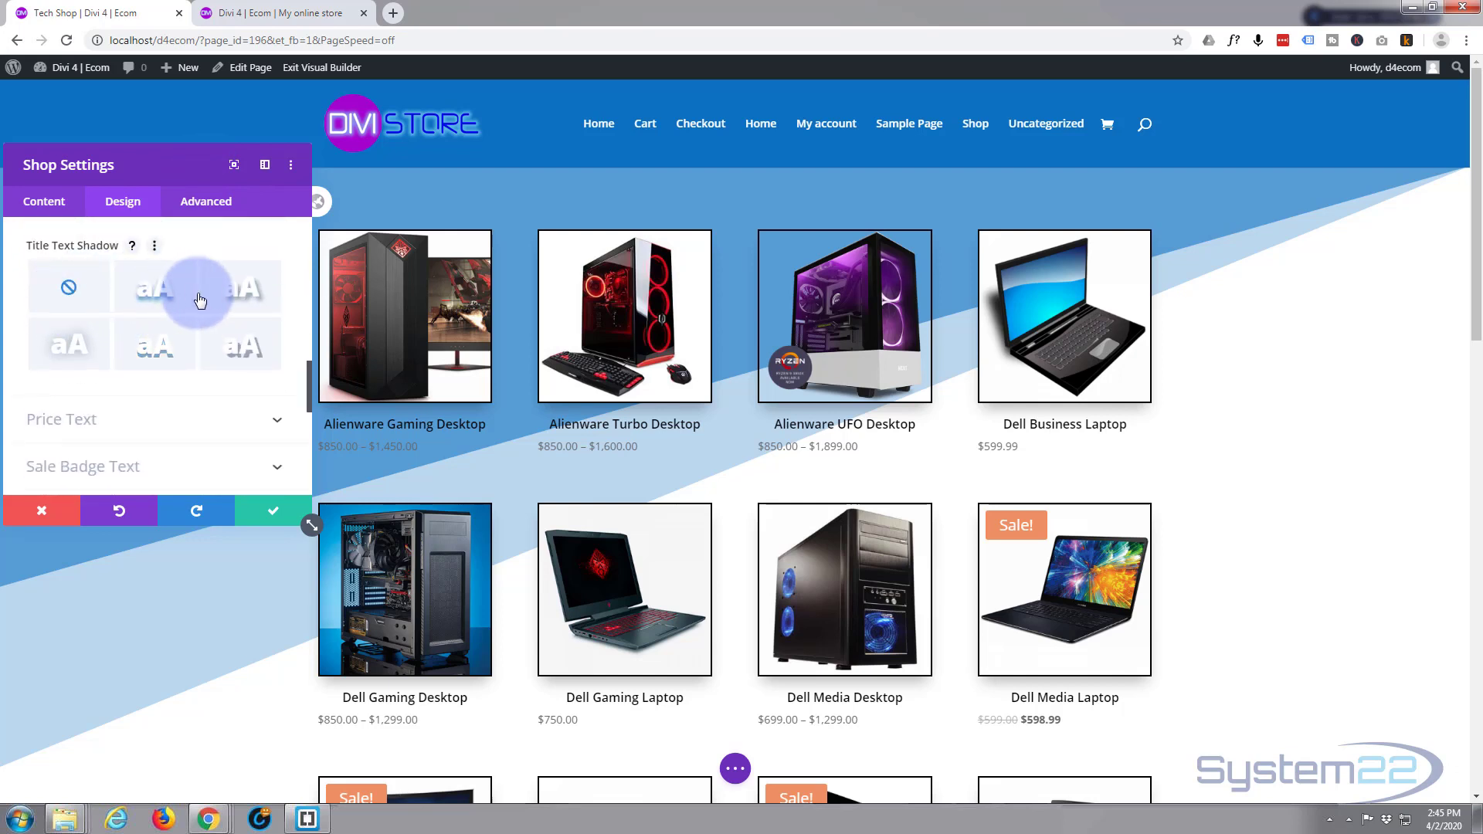
{"action": "left_click", "coordinate": [162, 294]}
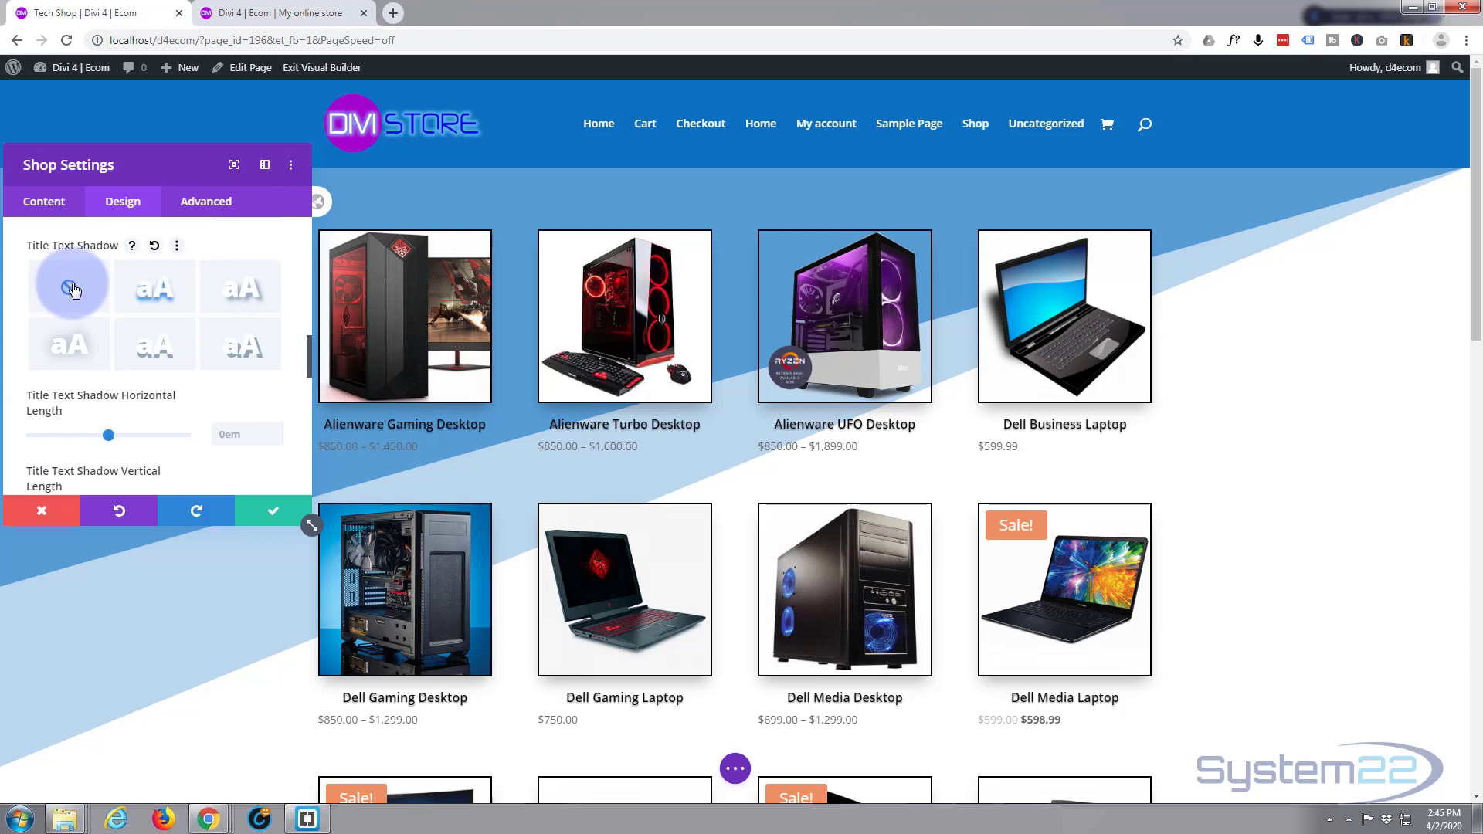
{"action": "left_click", "coordinate": [68, 286]}
{"action": "scroll", "coordinate": [91, 309], "scroll_direction": "down", "scroll_amount": 2}
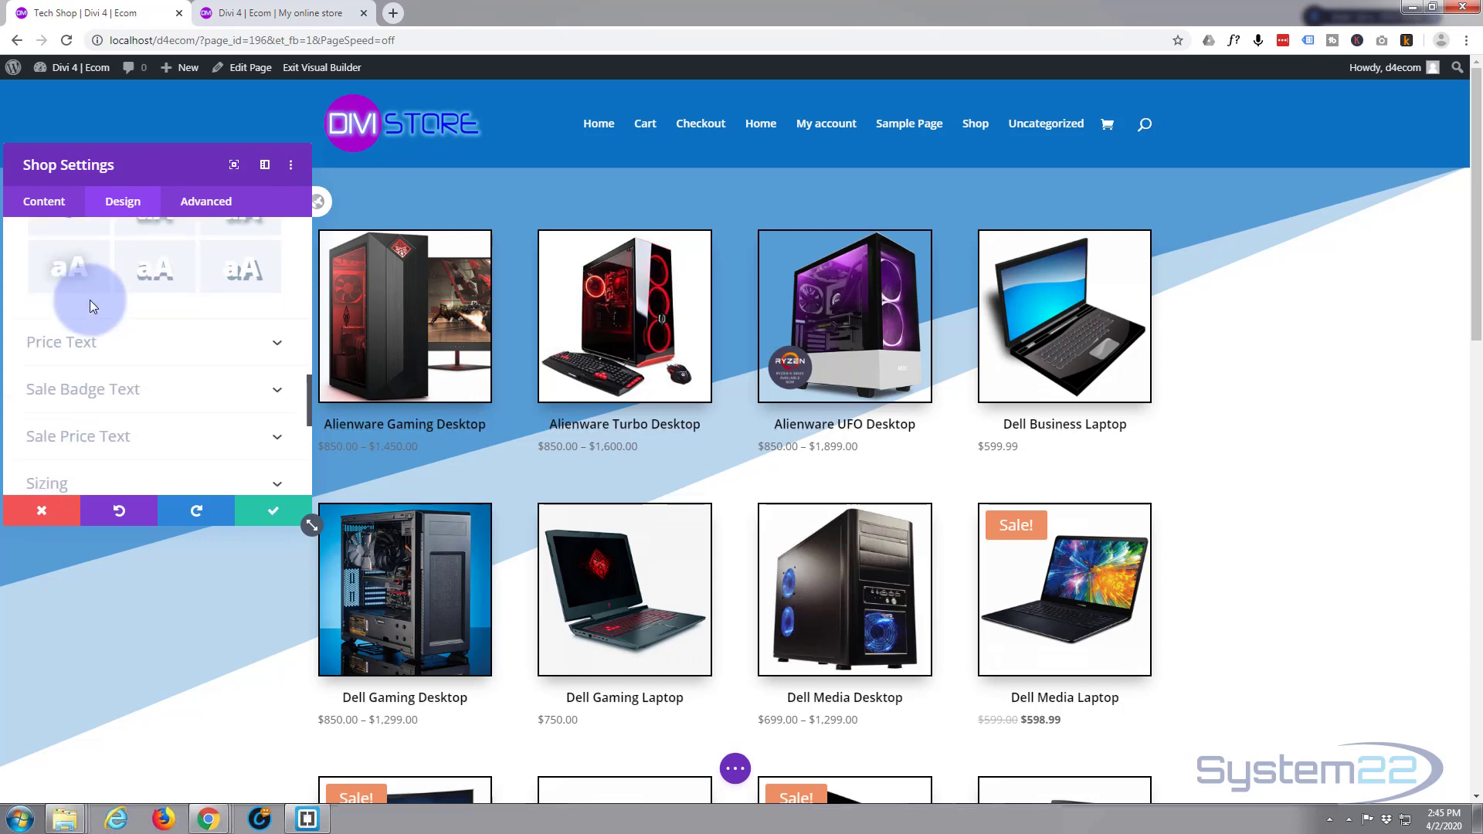
{"action": "scroll", "coordinate": [90, 299], "scroll_direction": "down", "scroll_amount": 1}
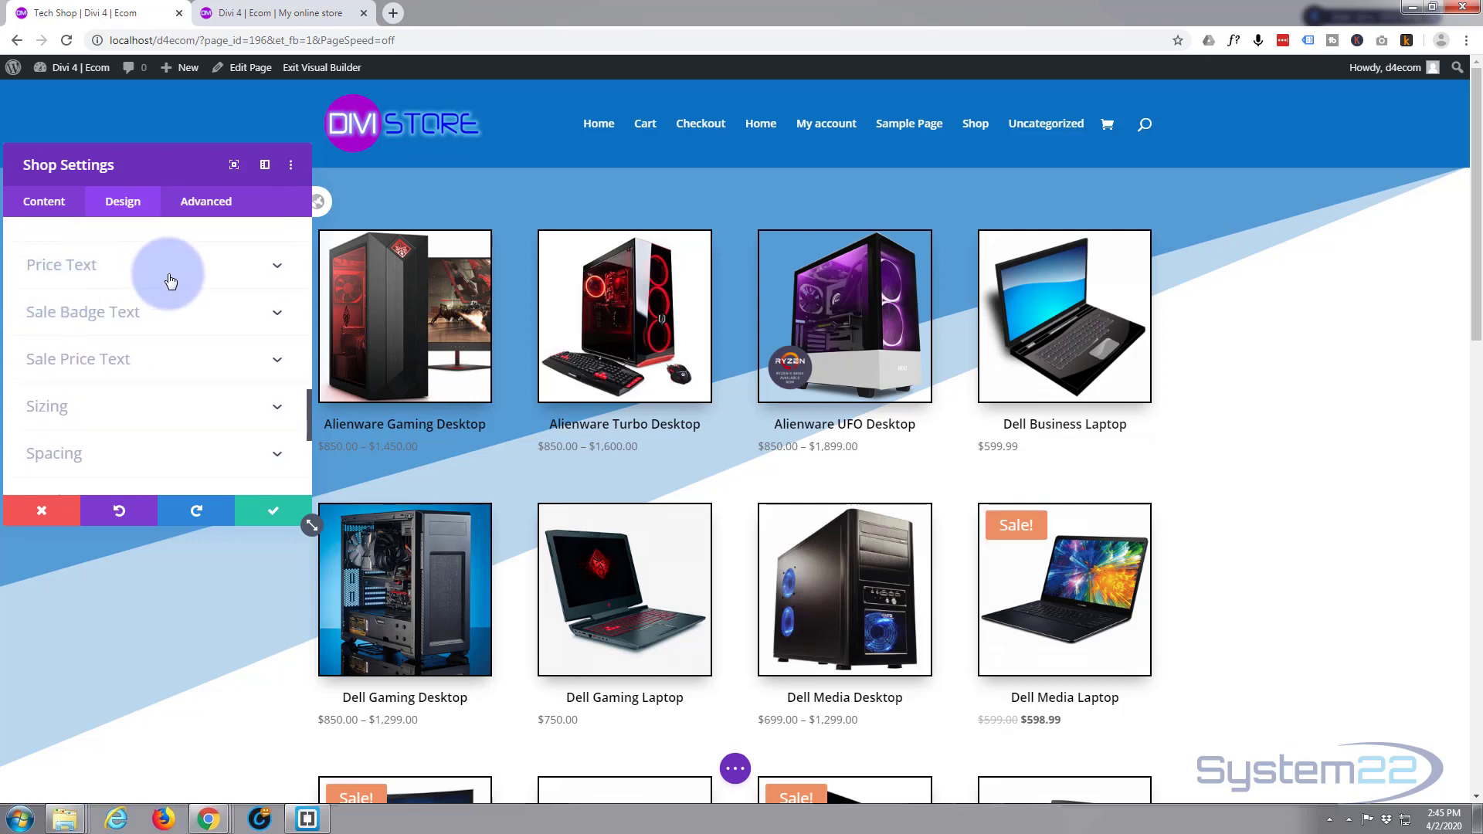
Make the product prices Semi Bold and centre them
{"action": "left_click", "coordinate": [171, 280]}
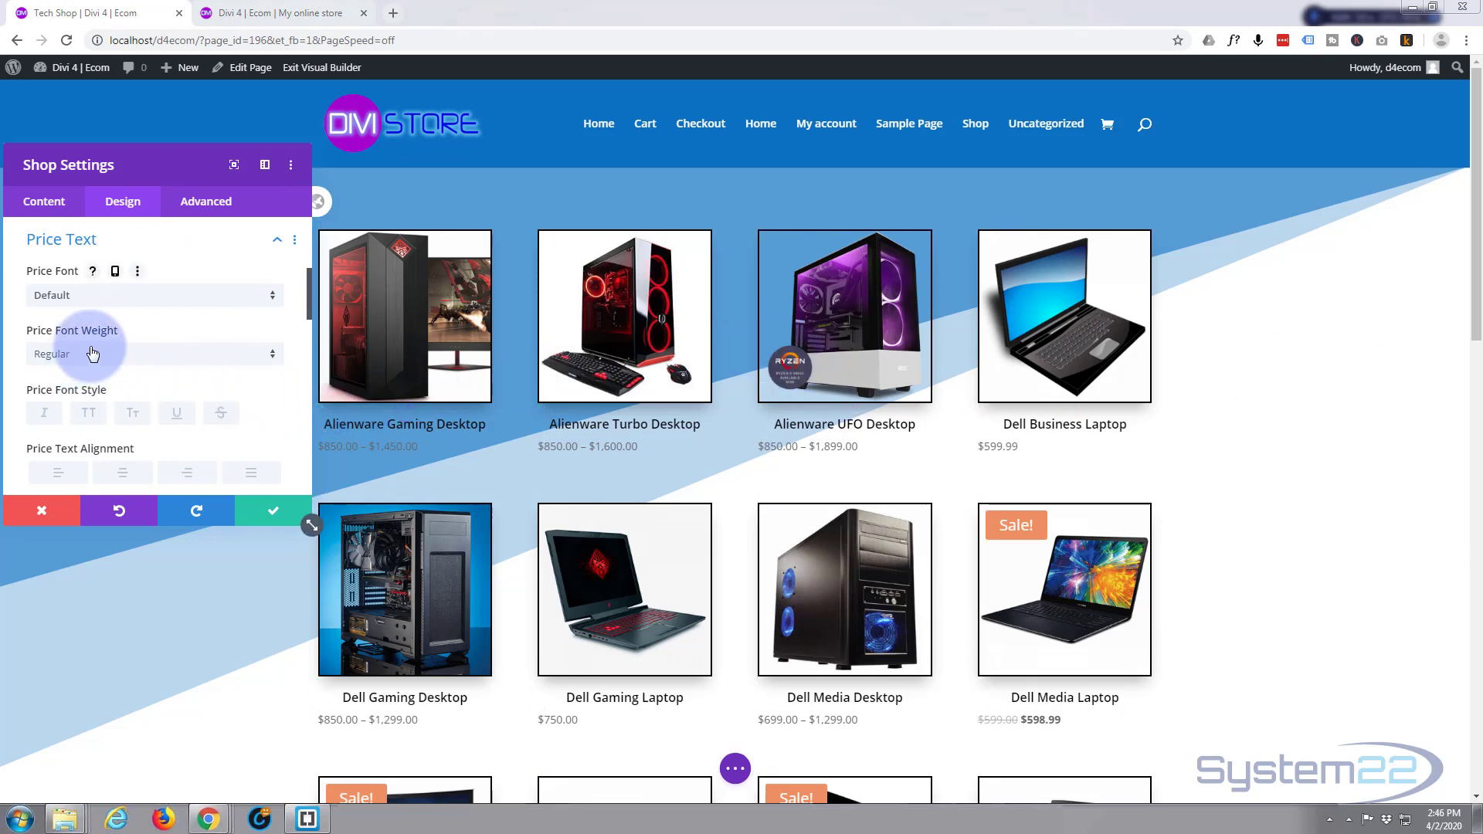
{"action": "left_click", "coordinate": [99, 354]}
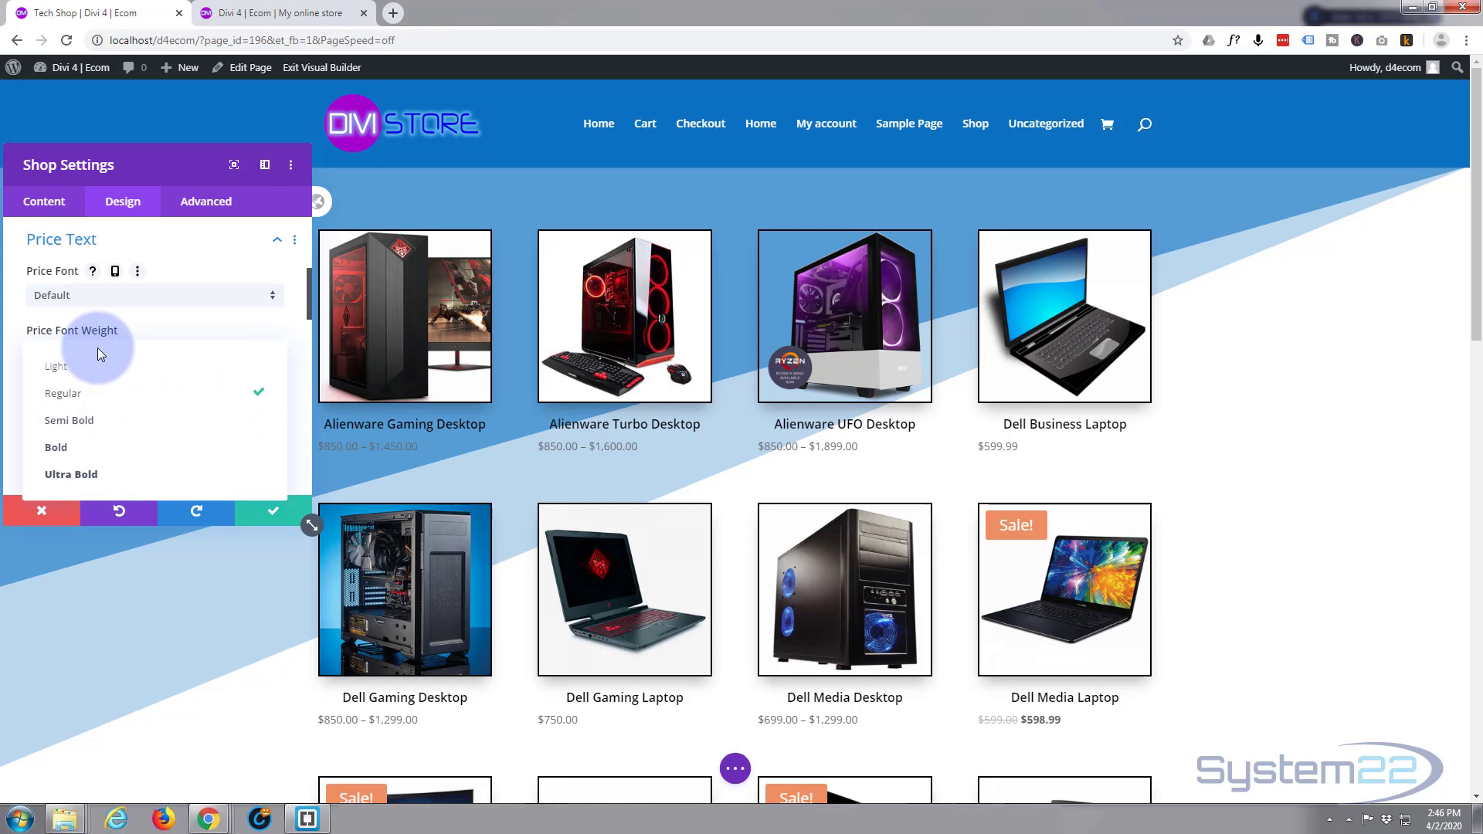
{"action": "left_click", "coordinate": [103, 423]}
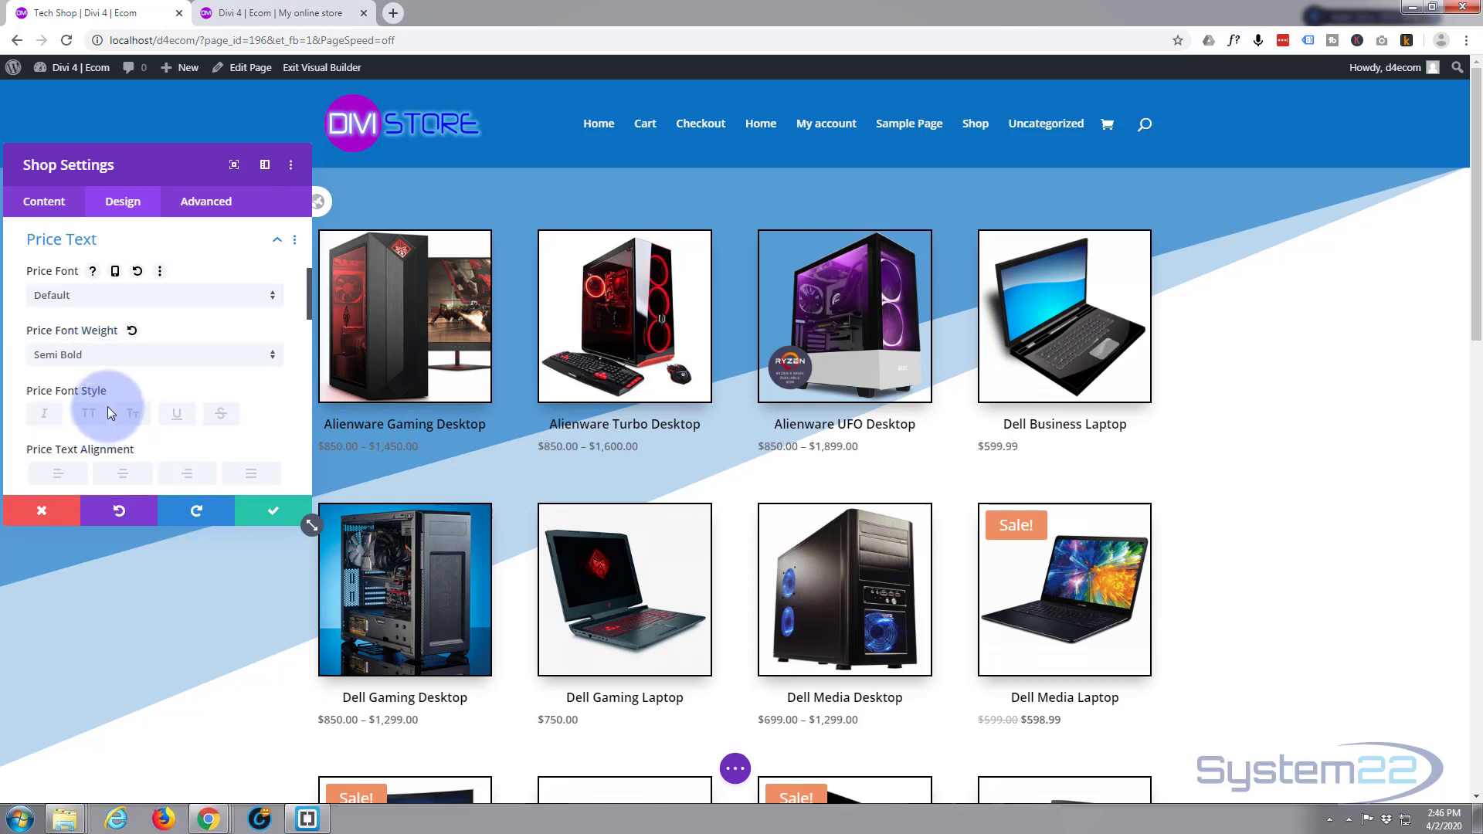
{"action": "scroll", "coordinate": [109, 406], "scroll_direction": "down", "scroll_amount": 1}
{"action": "left_click", "coordinate": [128, 397]}
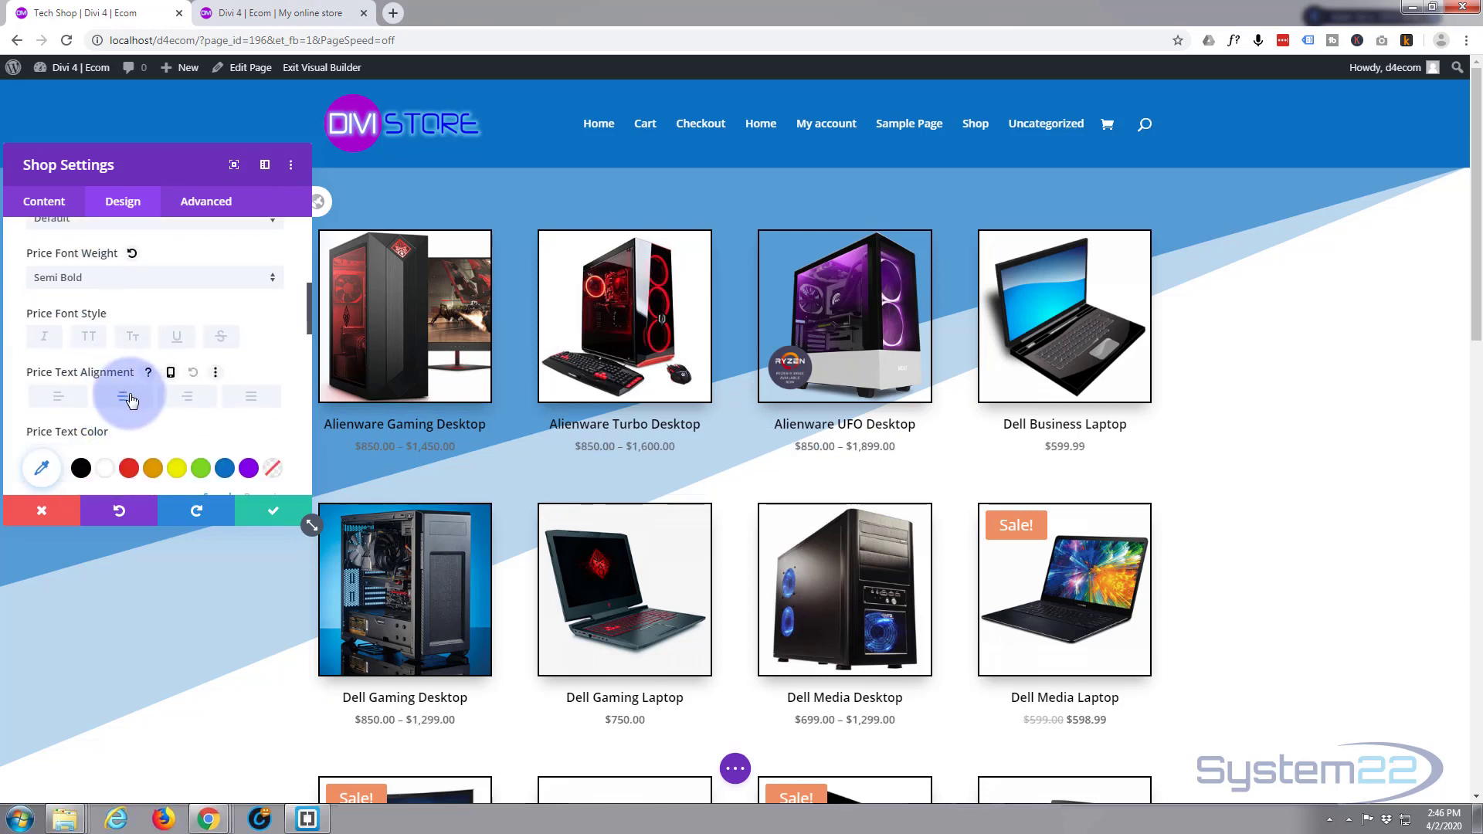
{"action": "scroll", "coordinate": [126, 394], "scroll_direction": "down", "scroll_amount": 1}
Colour the prices magenta #cd00ed and increase the price text size
{"action": "left_click", "coordinate": [42, 391]}
{"action": "left_click", "coordinate": [47, 390]}
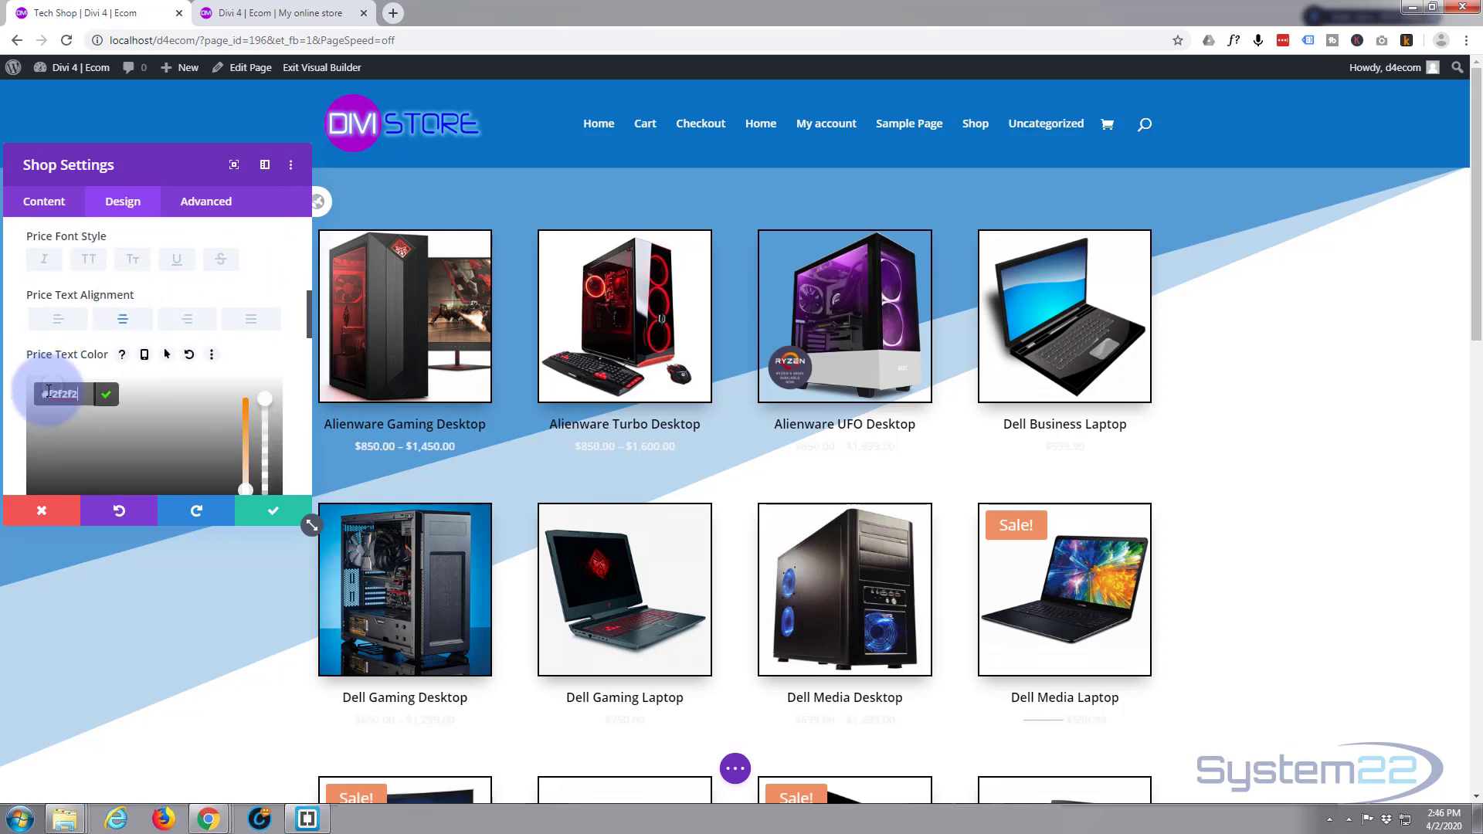
{"action": "type", "text": "#cd00ec"}
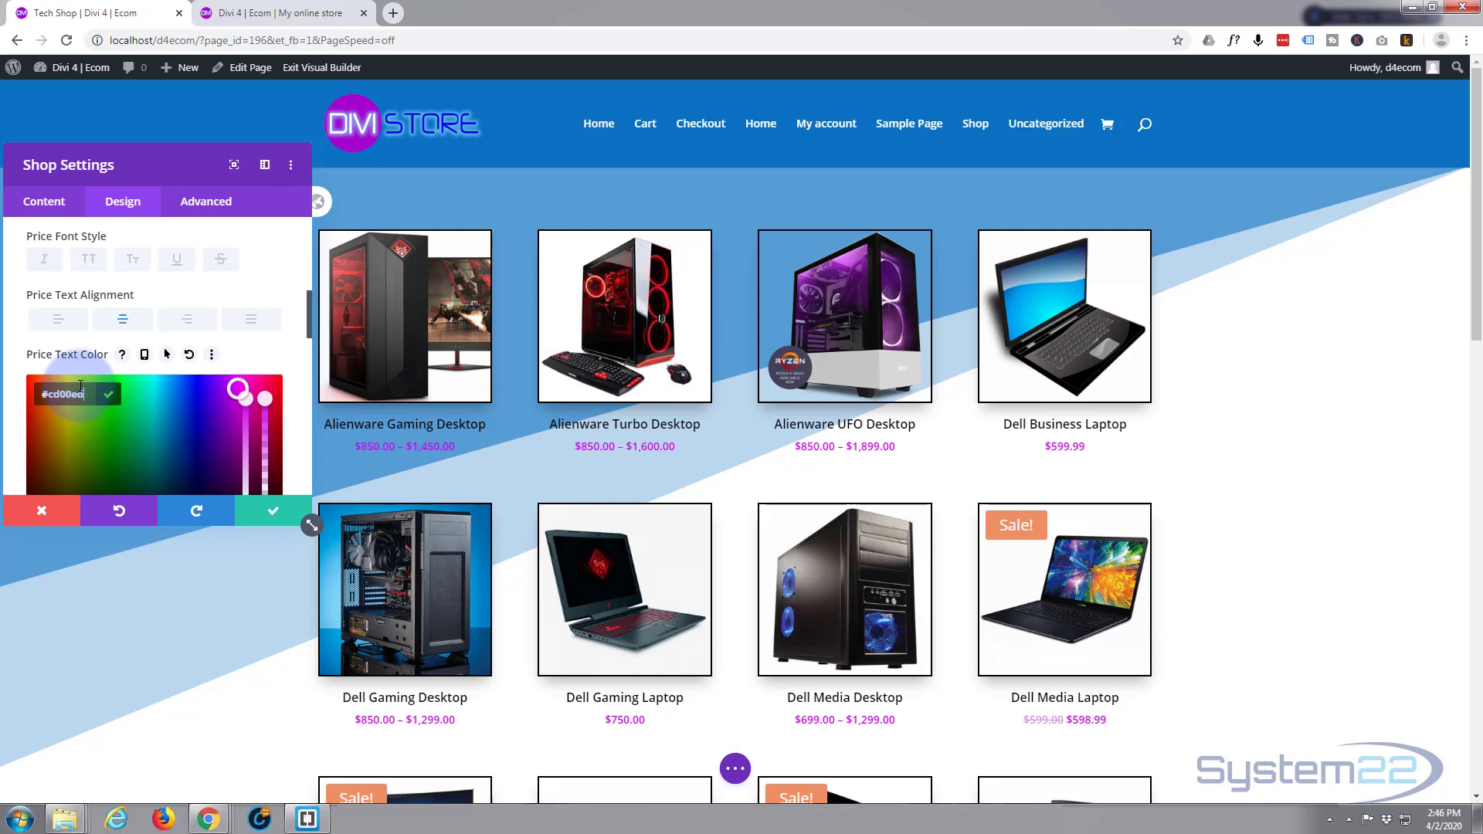
{"action": "scroll", "coordinate": [140, 332], "scroll_direction": "down", "scroll_amount": 2}
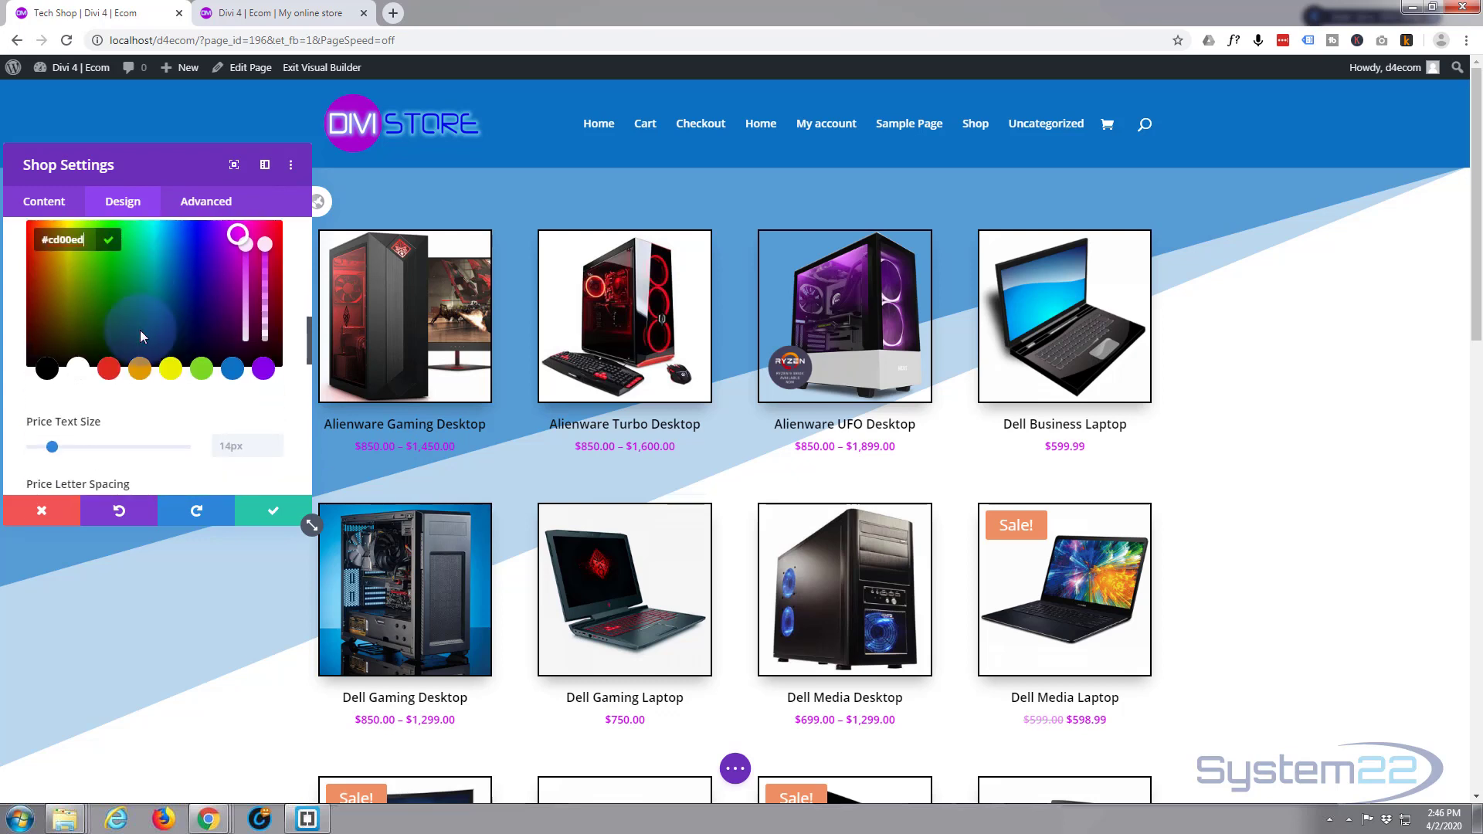
{"action": "scroll", "coordinate": [141, 330], "scroll_direction": "down", "scroll_amount": 1}
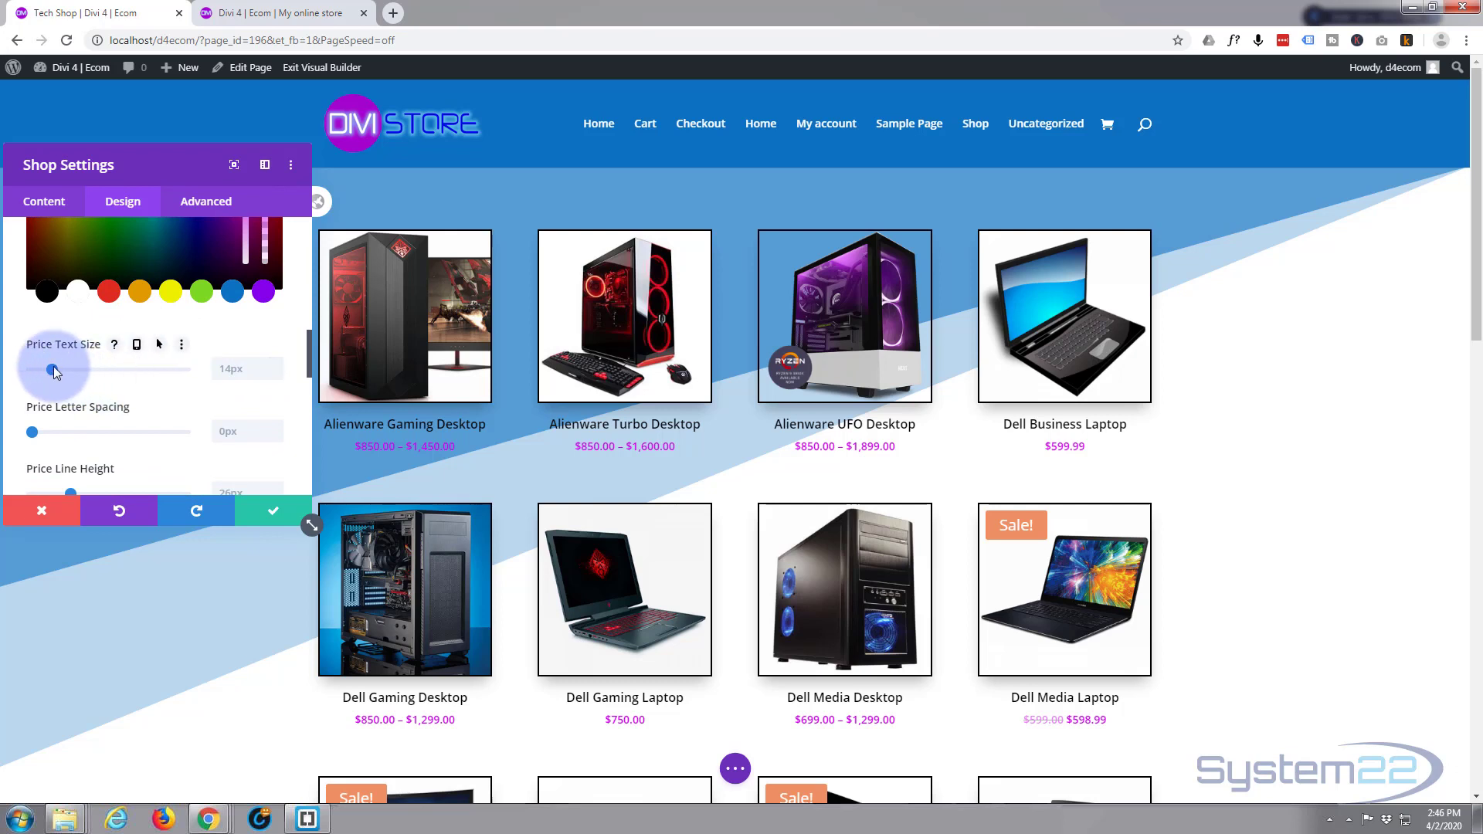
{"action": "left_click_drag", "start_coordinate": [52, 369], "coordinate": [62, 368]}
Try shadow presets on the prices, then set the price text shadow to none
{"action": "scroll", "coordinate": [62, 369], "scroll_direction": "down", "scroll_amount": 2}
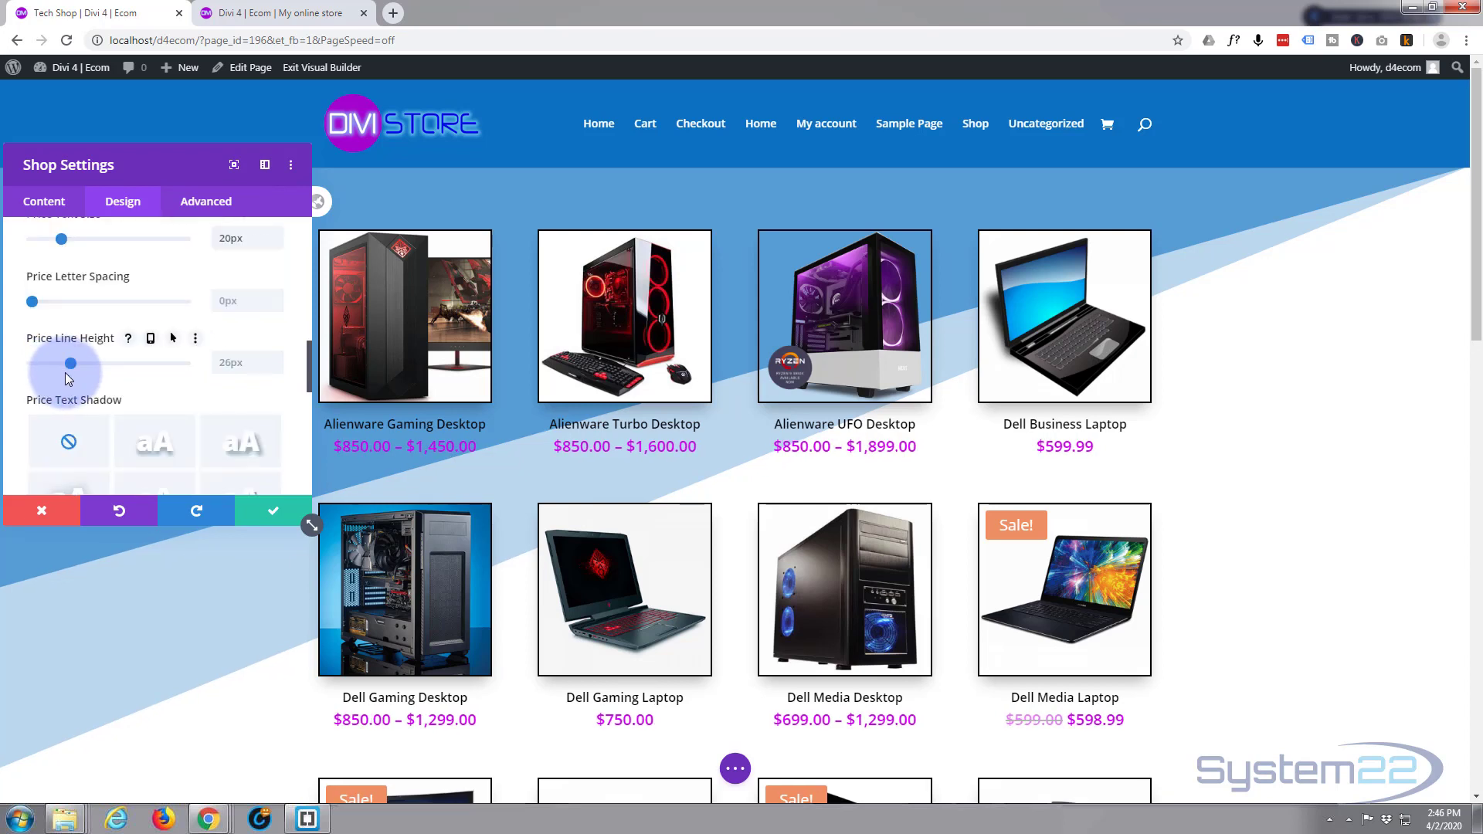
{"action": "scroll", "coordinate": [68, 372], "scroll_direction": "down", "scroll_amount": 2}
{"action": "left_click", "coordinate": [151, 293]}
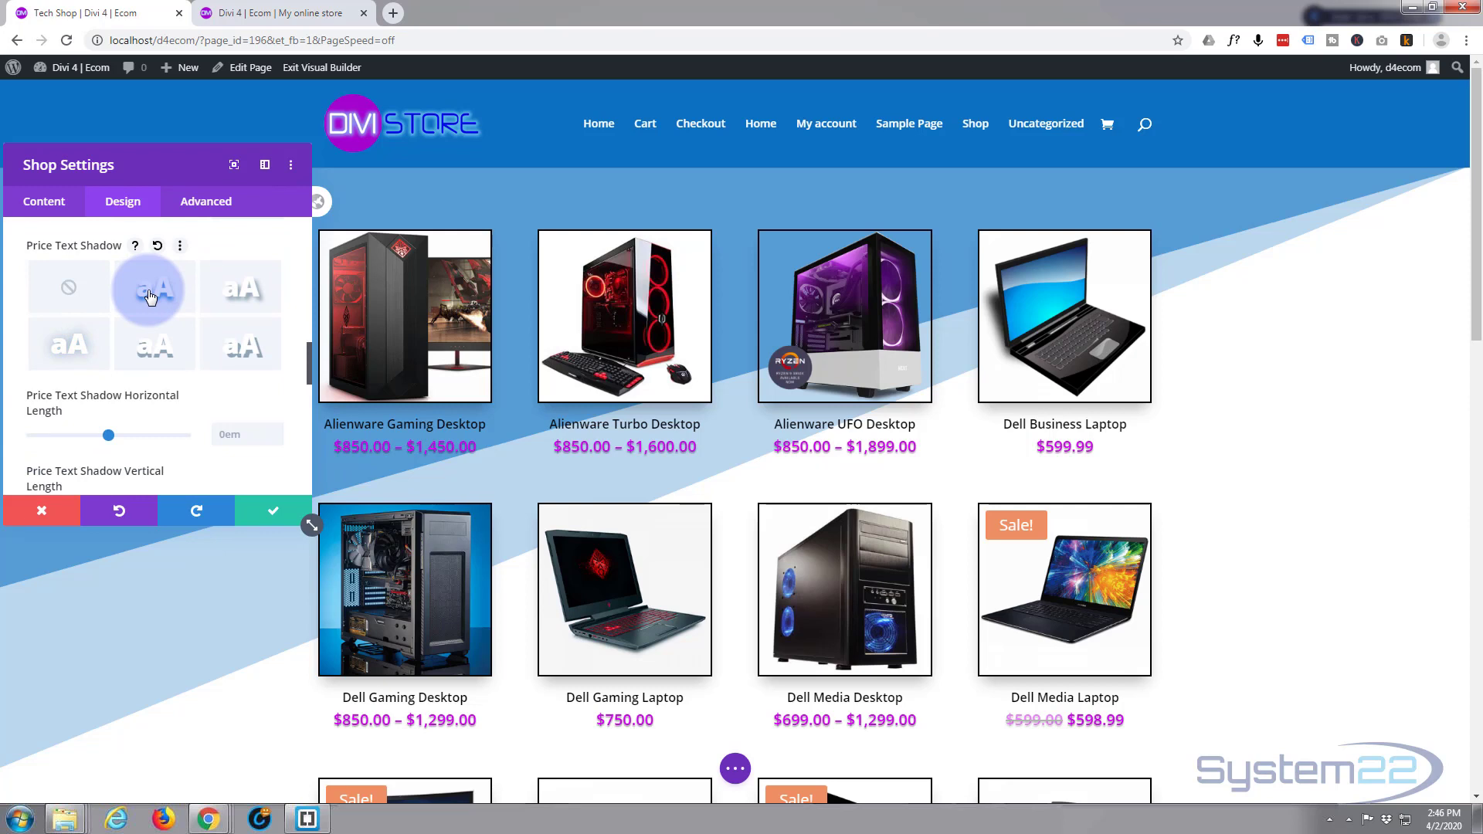
{"action": "left_click", "coordinate": [229, 289]}
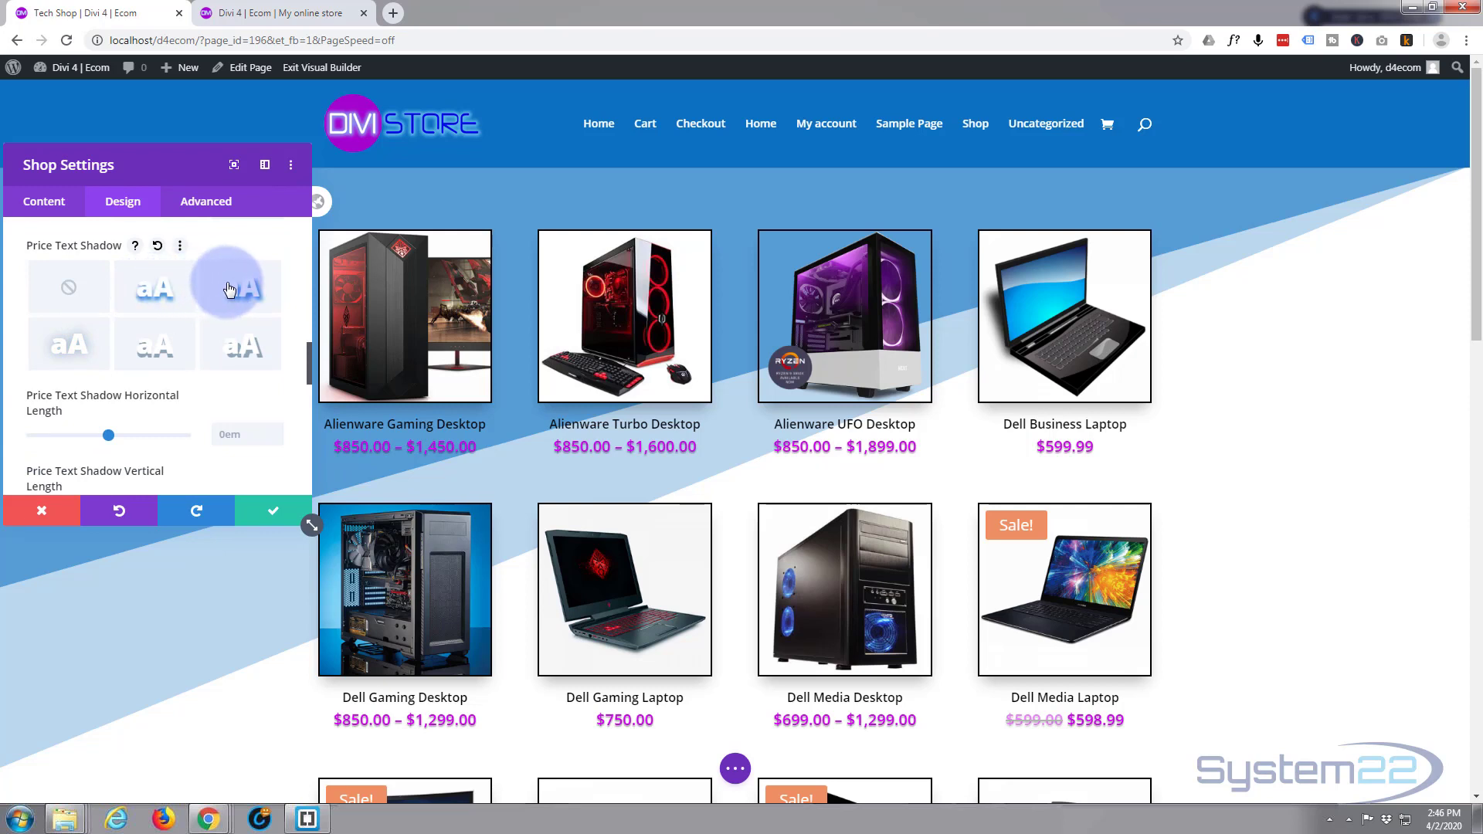
{"action": "left_click", "coordinate": [68, 289]}
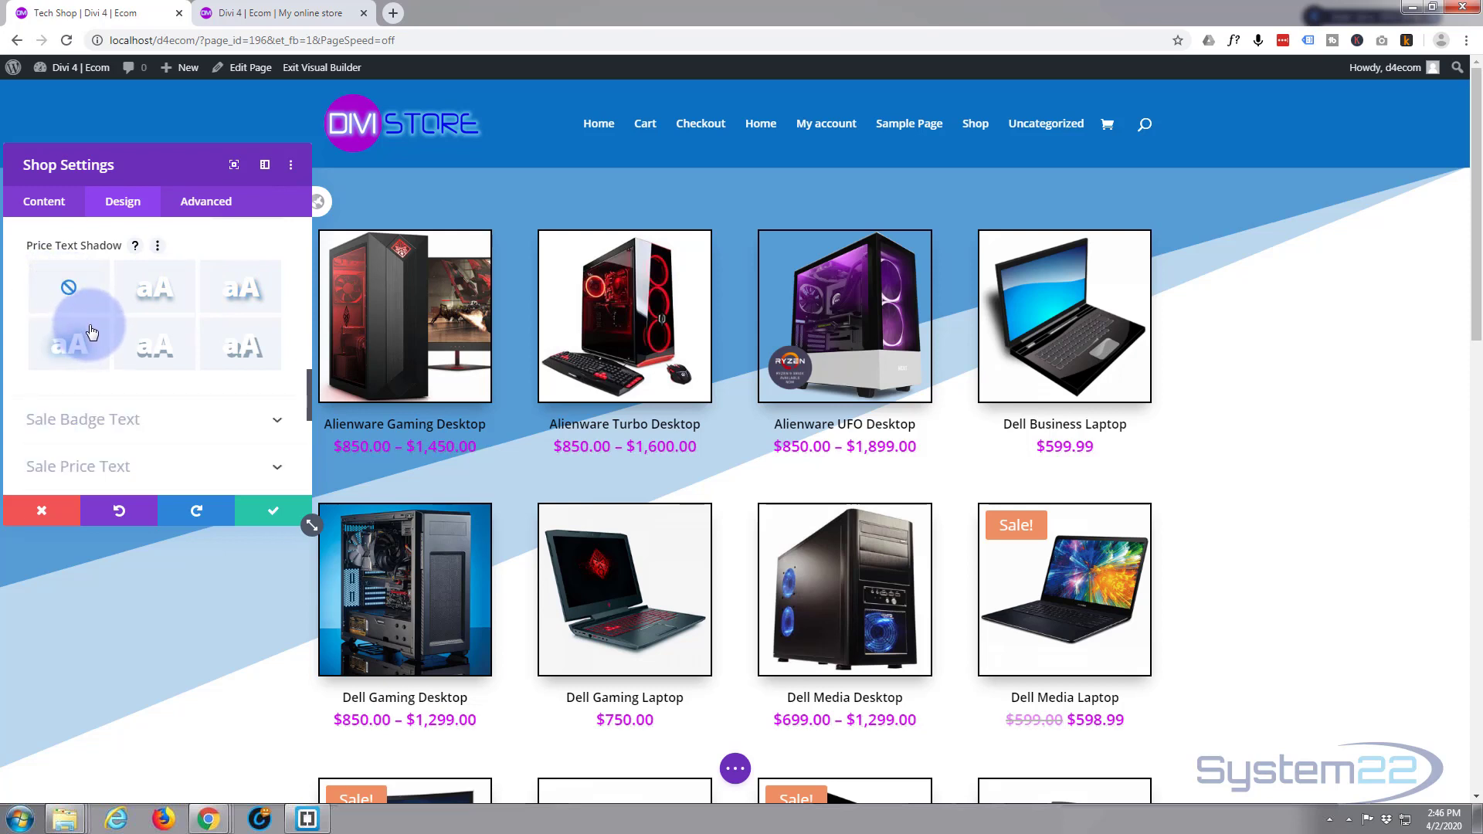
{"action": "left_click", "coordinate": [1037, 527]}
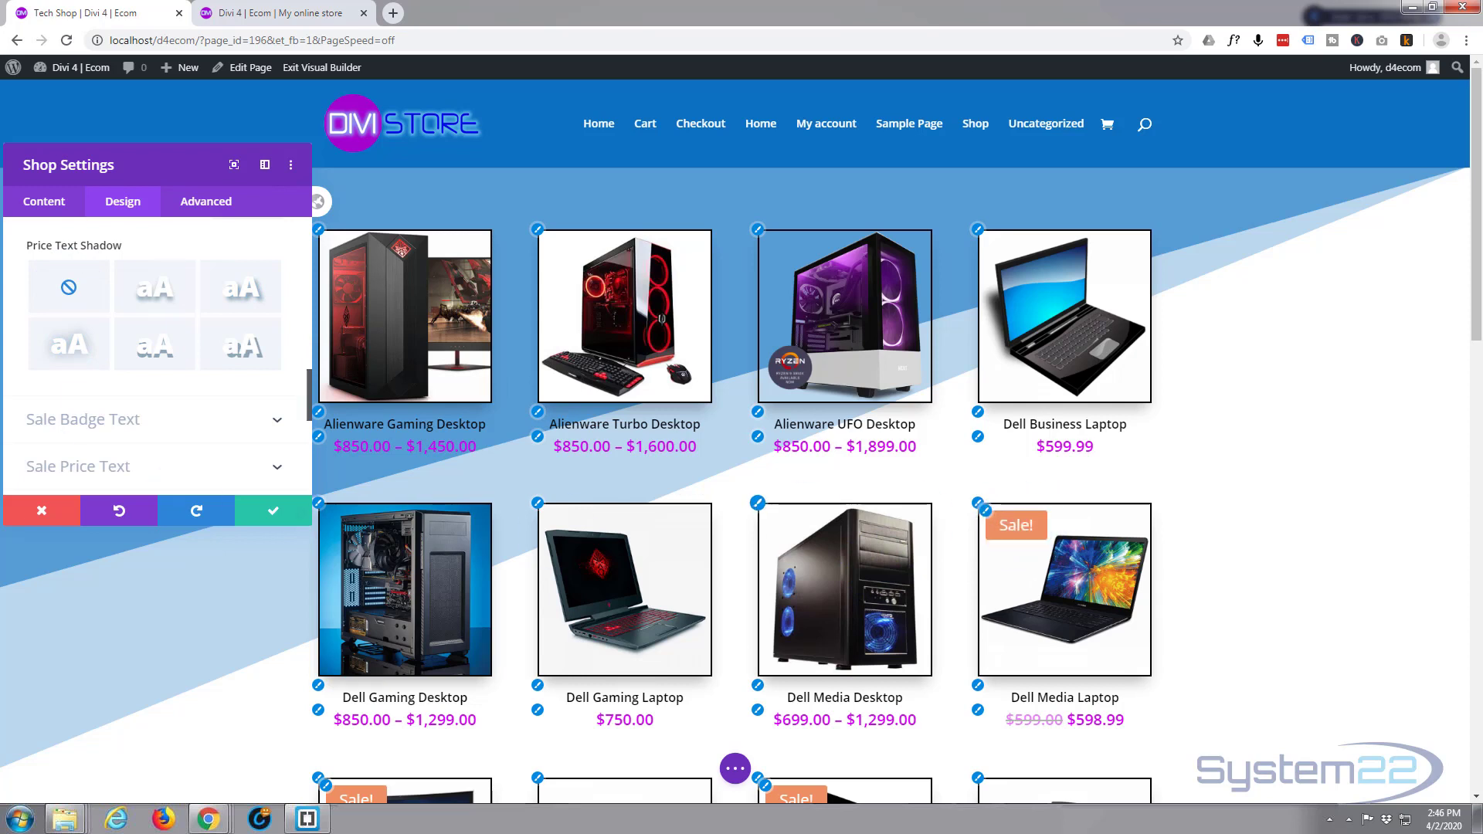
{"action": "left_click", "coordinate": [115, 400]}
Paste #cd00ed as the Sale Badge colour and scroll the grid to check the badges
{"action": "scroll", "coordinate": [131, 395], "scroll_direction": "down", "scroll_amount": 1}
{"action": "left_click", "coordinate": [187, 346]}
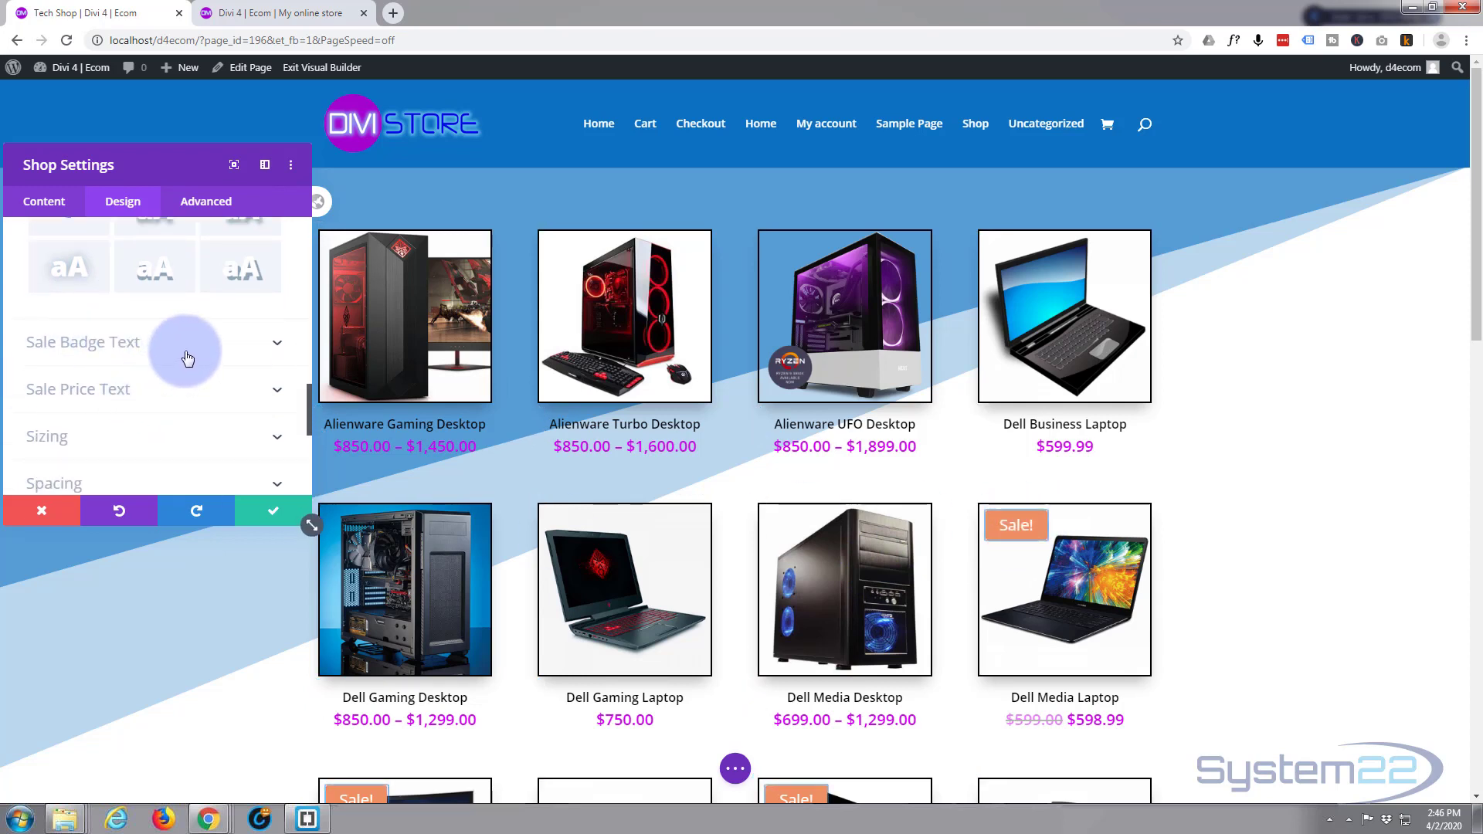
{"action": "scroll", "coordinate": [187, 351], "scroll_direction": "up", "scroll_amount": 5}
{"action": "left_click", "coordinate": [68, 345]}
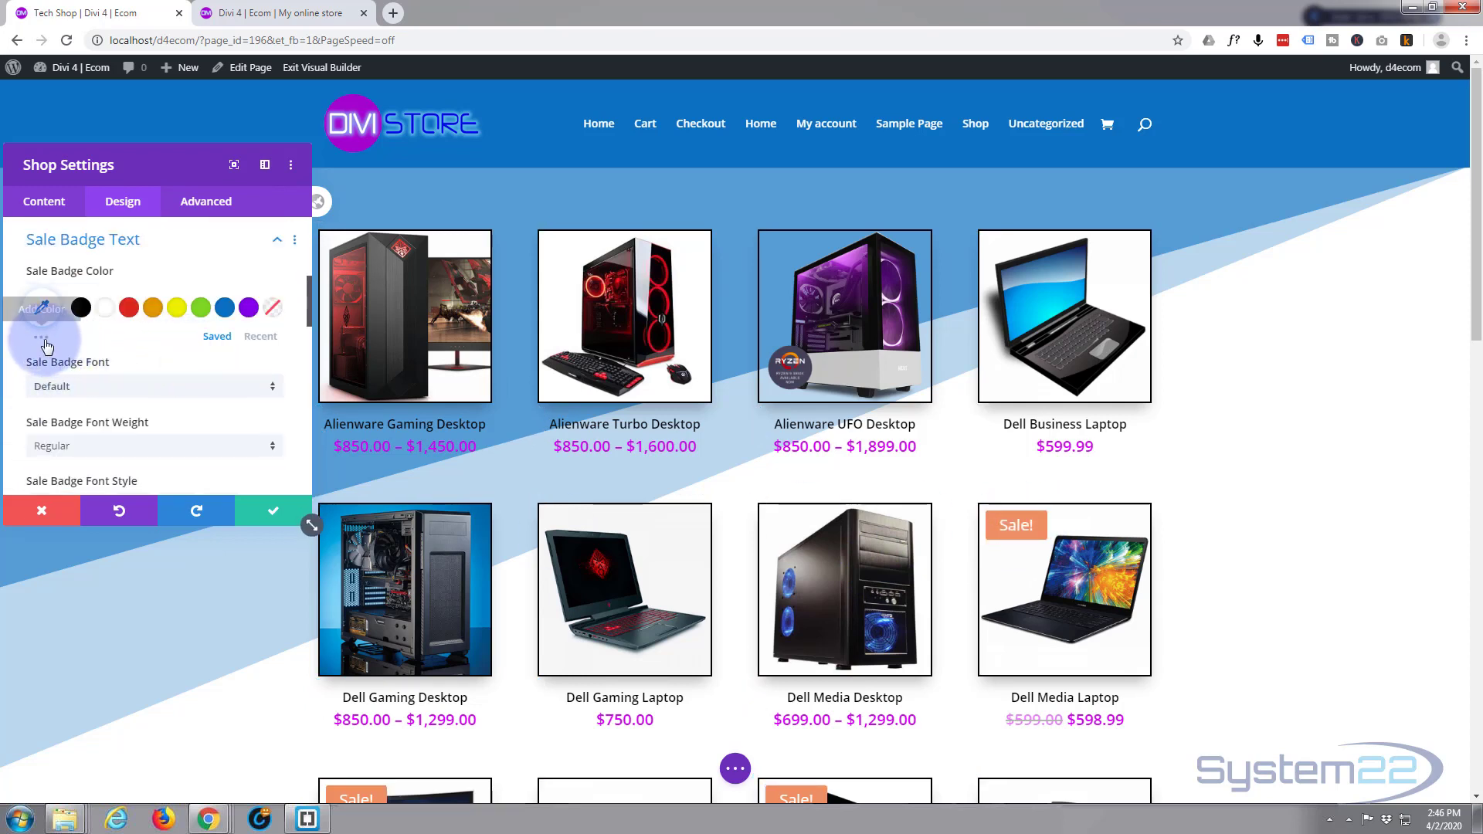
{"action": "left_click", "coordinate": [42, 308]}
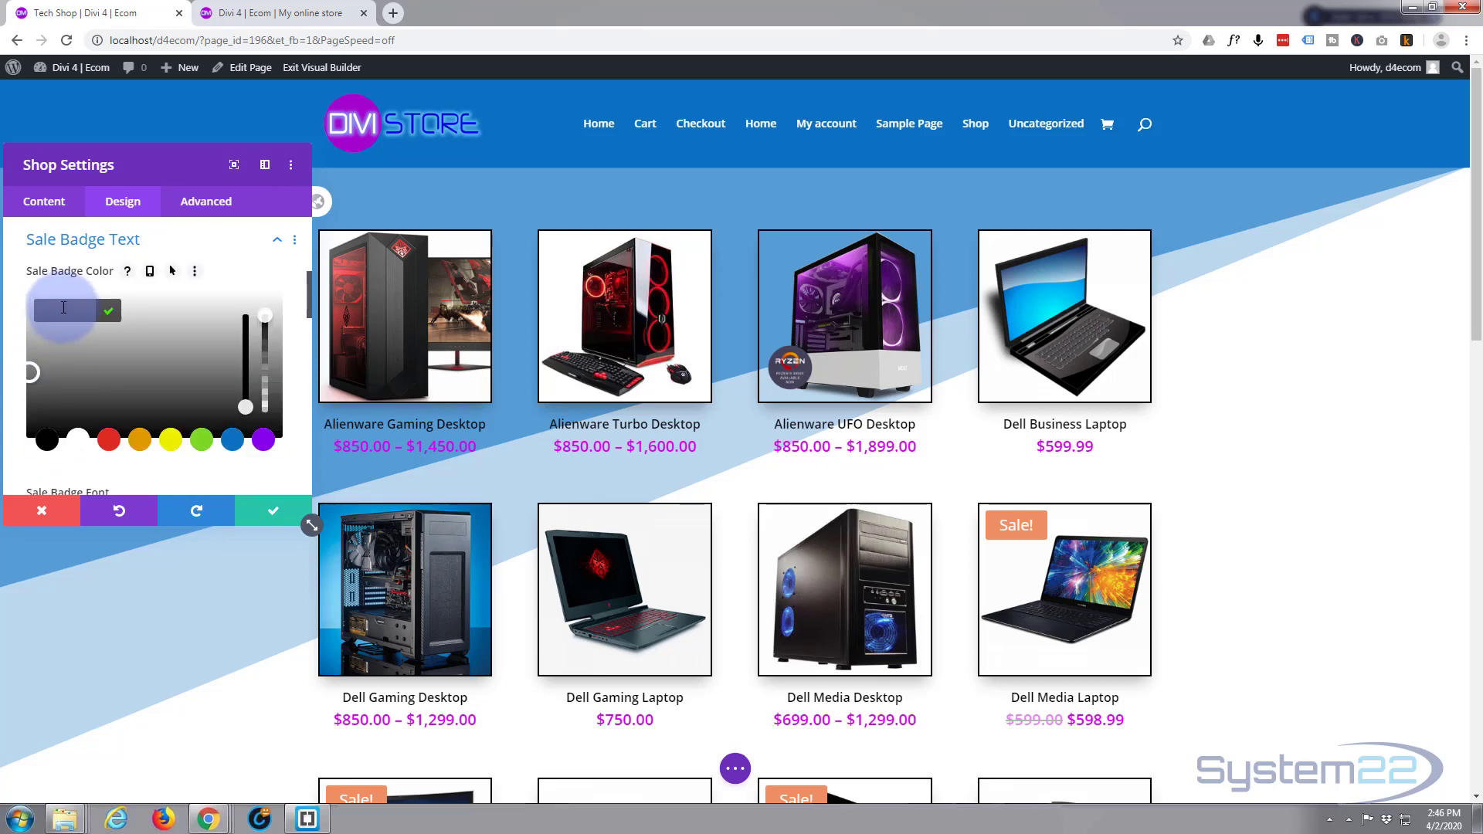
{"action": "type", "text": "#cd00ed"}
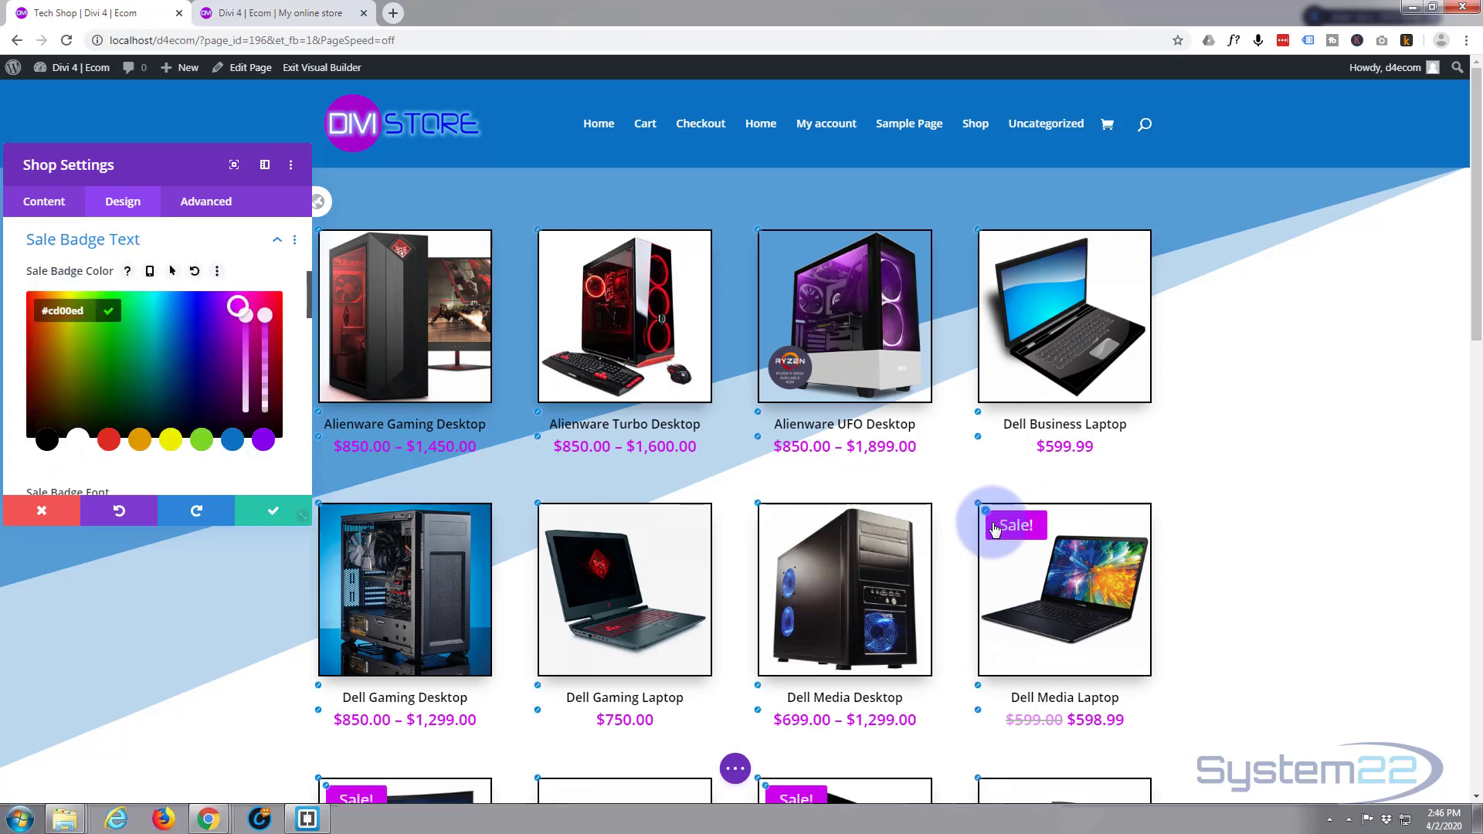
{"action": "scroll", "coordinate": [1257, 462], "scroll_direction": "down", "scroll_amount": 4}
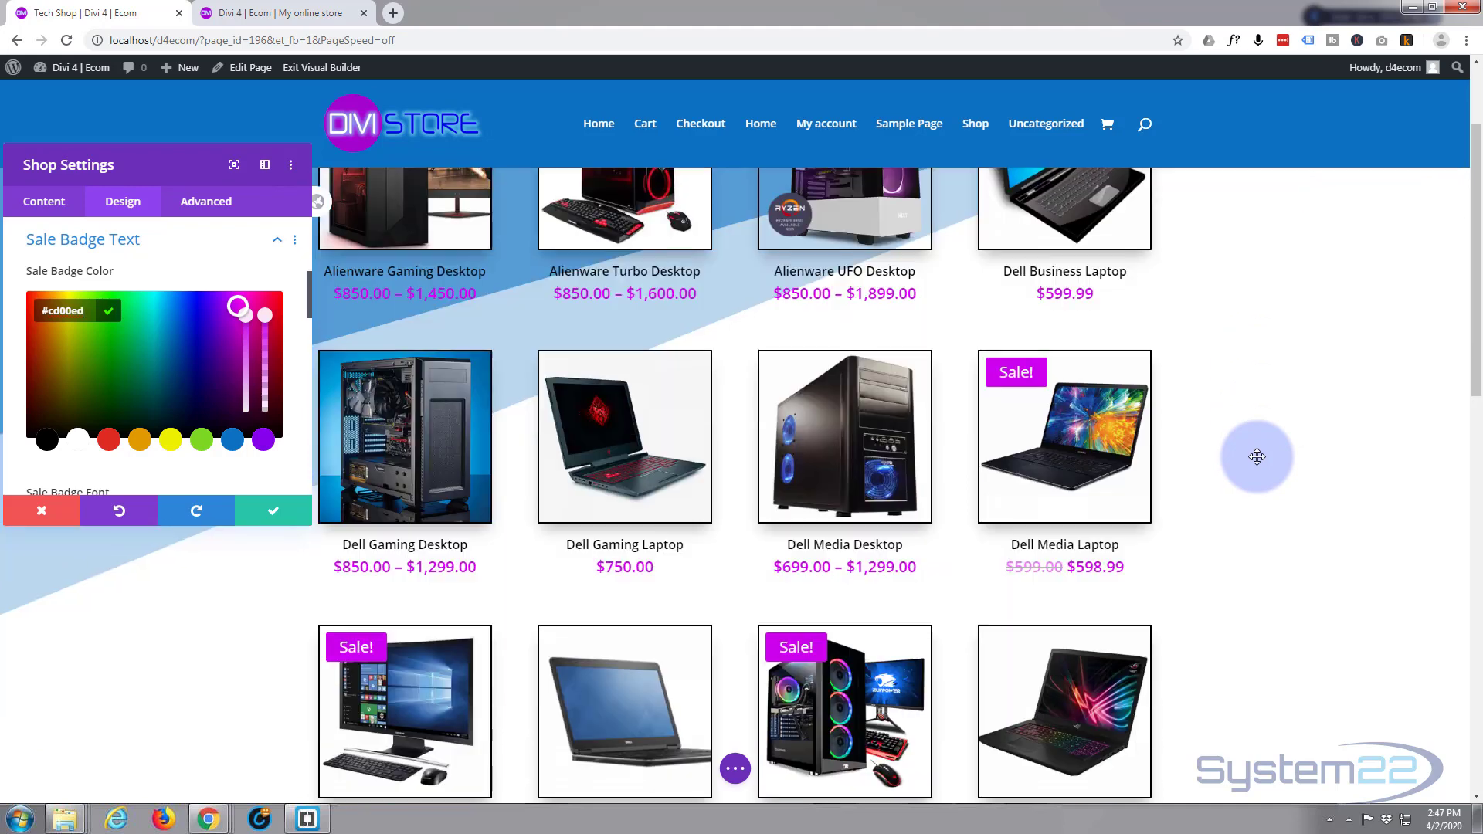
{"action": "scroll", "coordinate": [1257, 456], "scroll_direction": "down", "scroll_amount": 3}
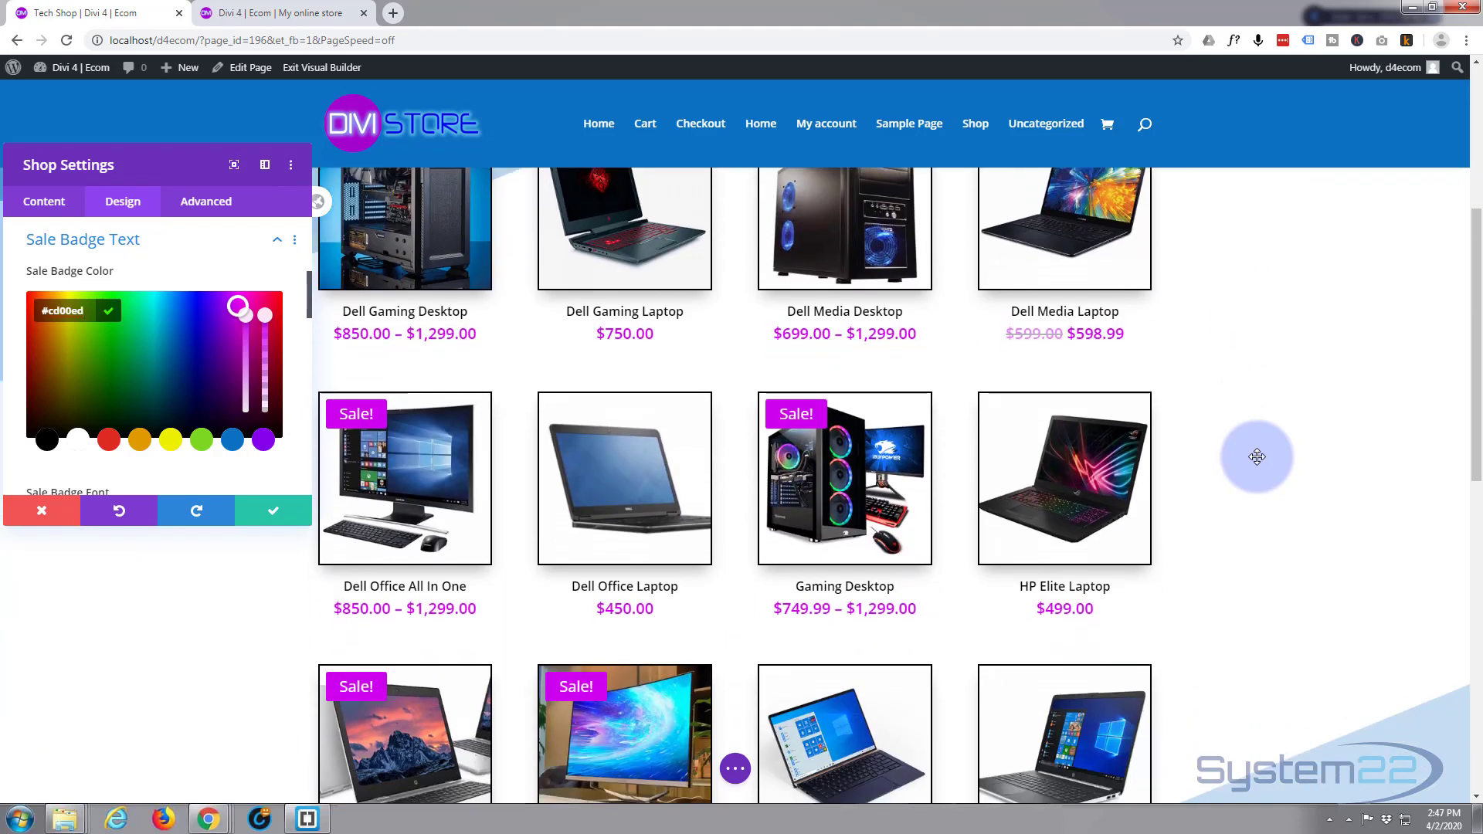
{"action": "scroll", "coordinate": [1257, 456], "scroll_direction": "down", "scroll_amount": 1}
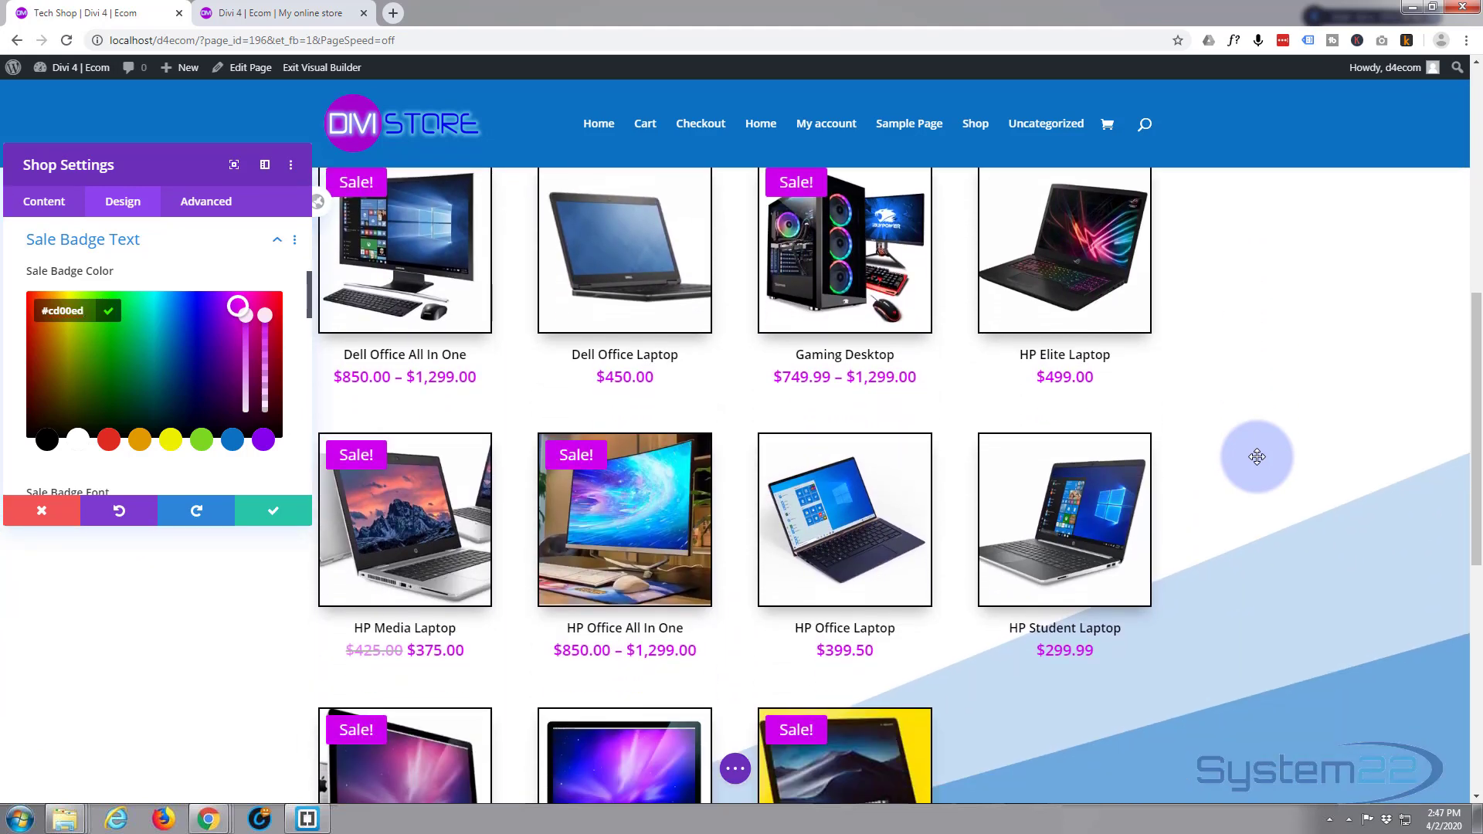
{"action": "scroll", "coordinate": [1257, 456], "scroll_direction": "up", "scroll_amount": 1}
{"action": "scroll", "coordinate": [1257, 457], "scroll_direction": "down", "scroll_amount": 3}
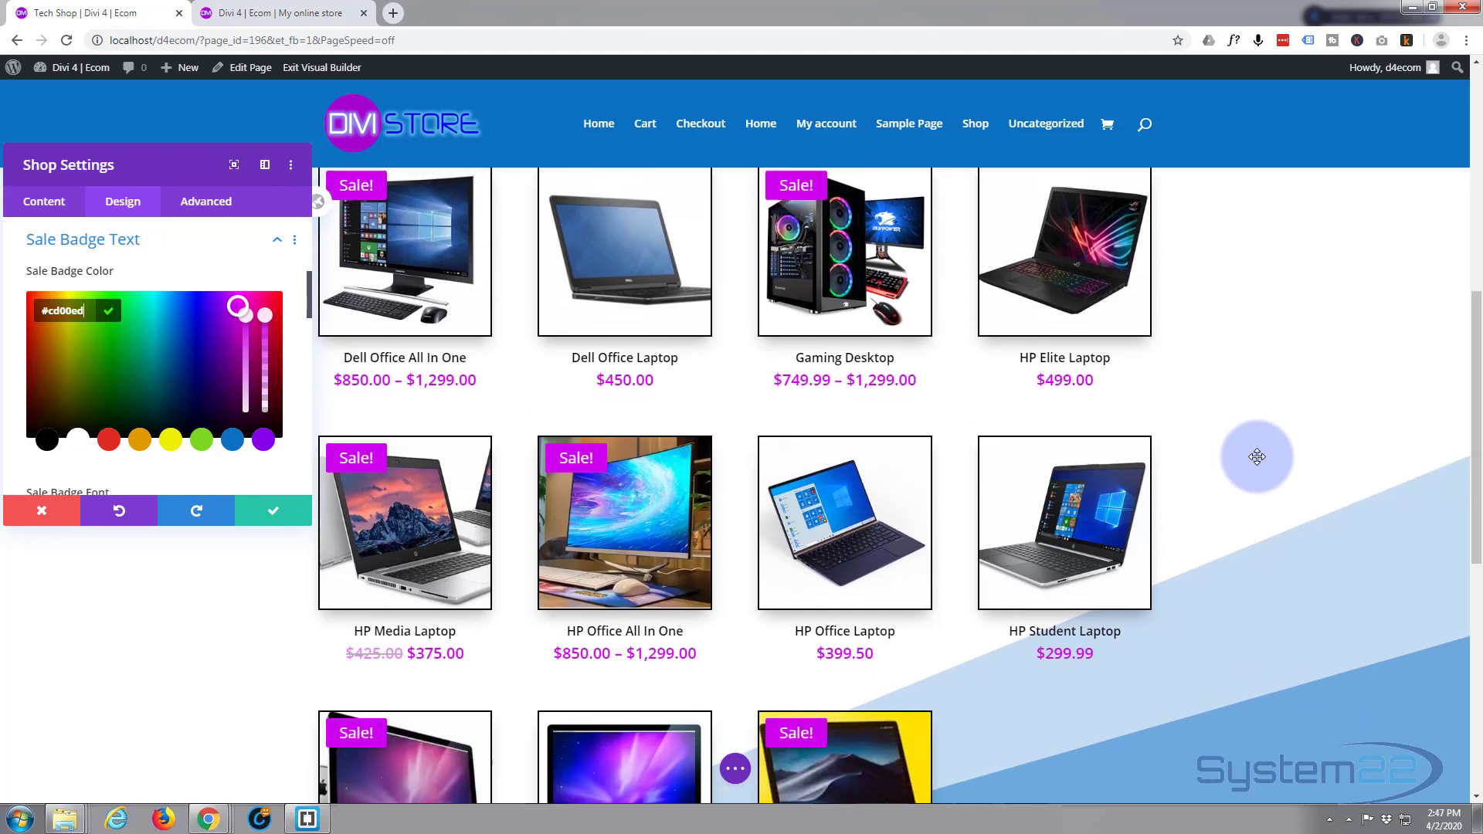
{"action": "scroll", "coordinate": [1257, 457], "scroll_direction": "down", "scroll_amount": 1}
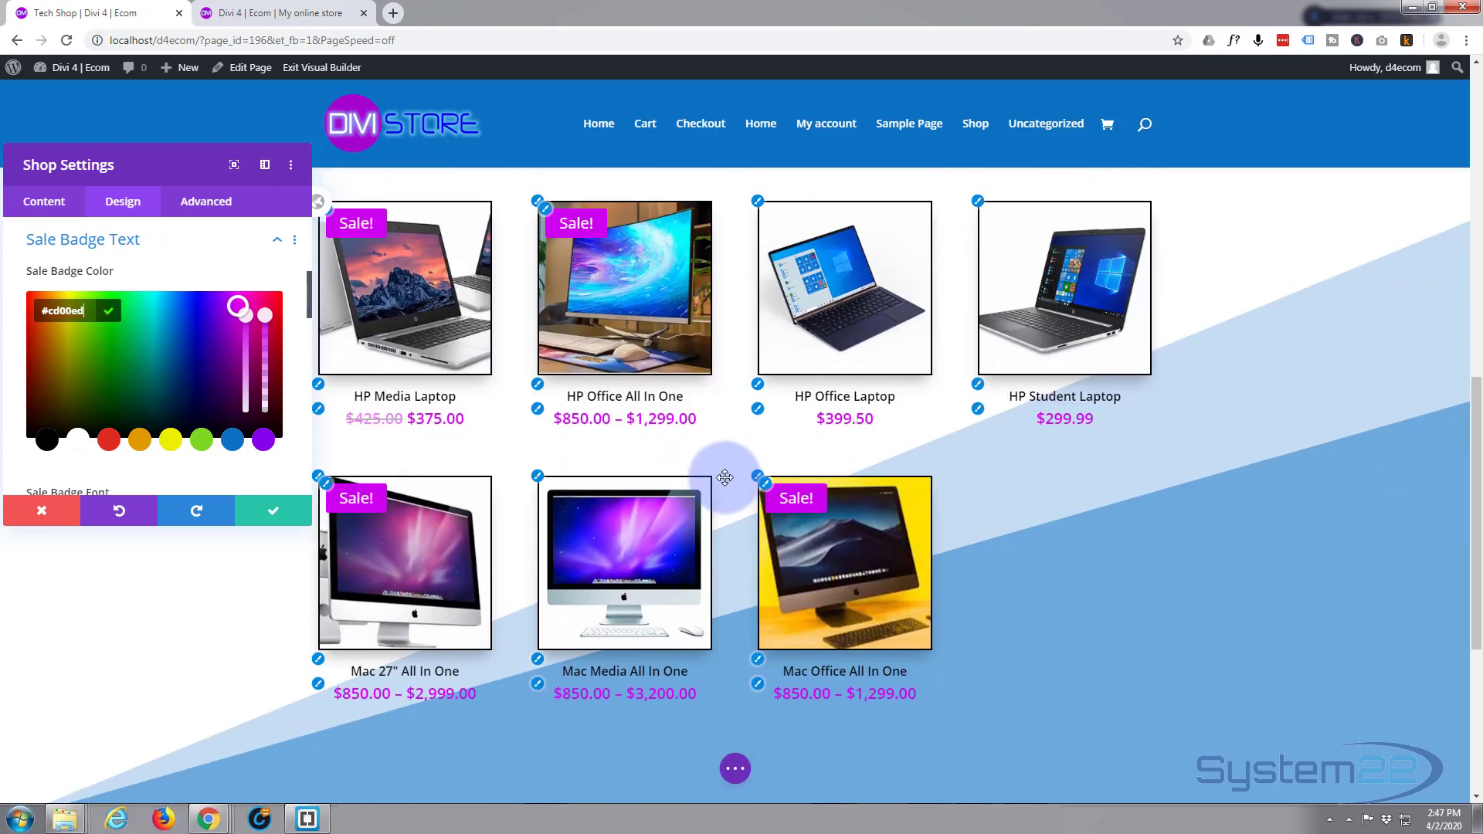
{"action": "scroll", "coordinate": [724, 476], "scroll_direction": "up", "scroll_amount": 4}
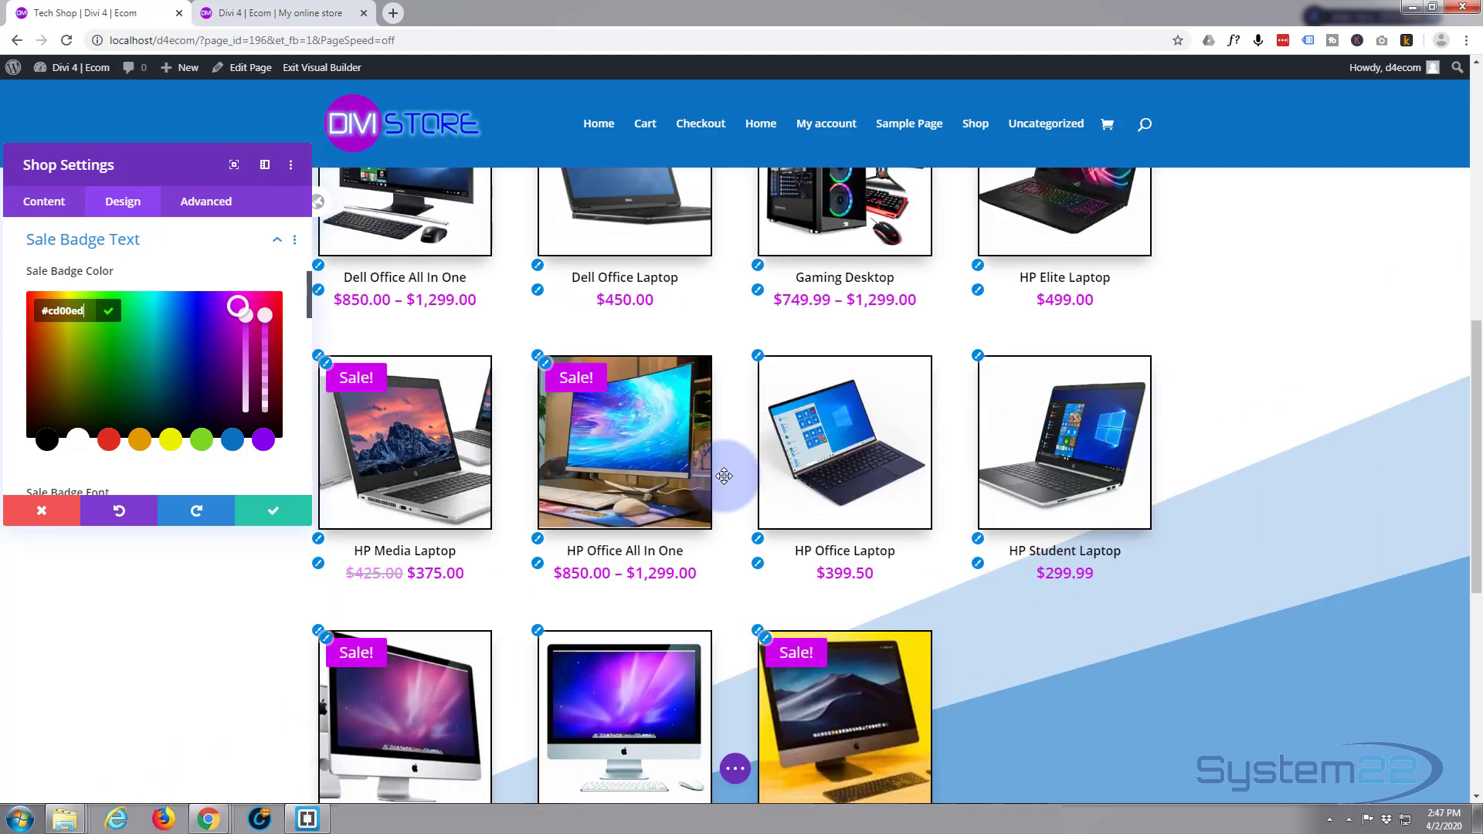
{"action": "scroll", "coordinate": [724, 476], "scroll_direction": "up", "scroll_amount": 5}
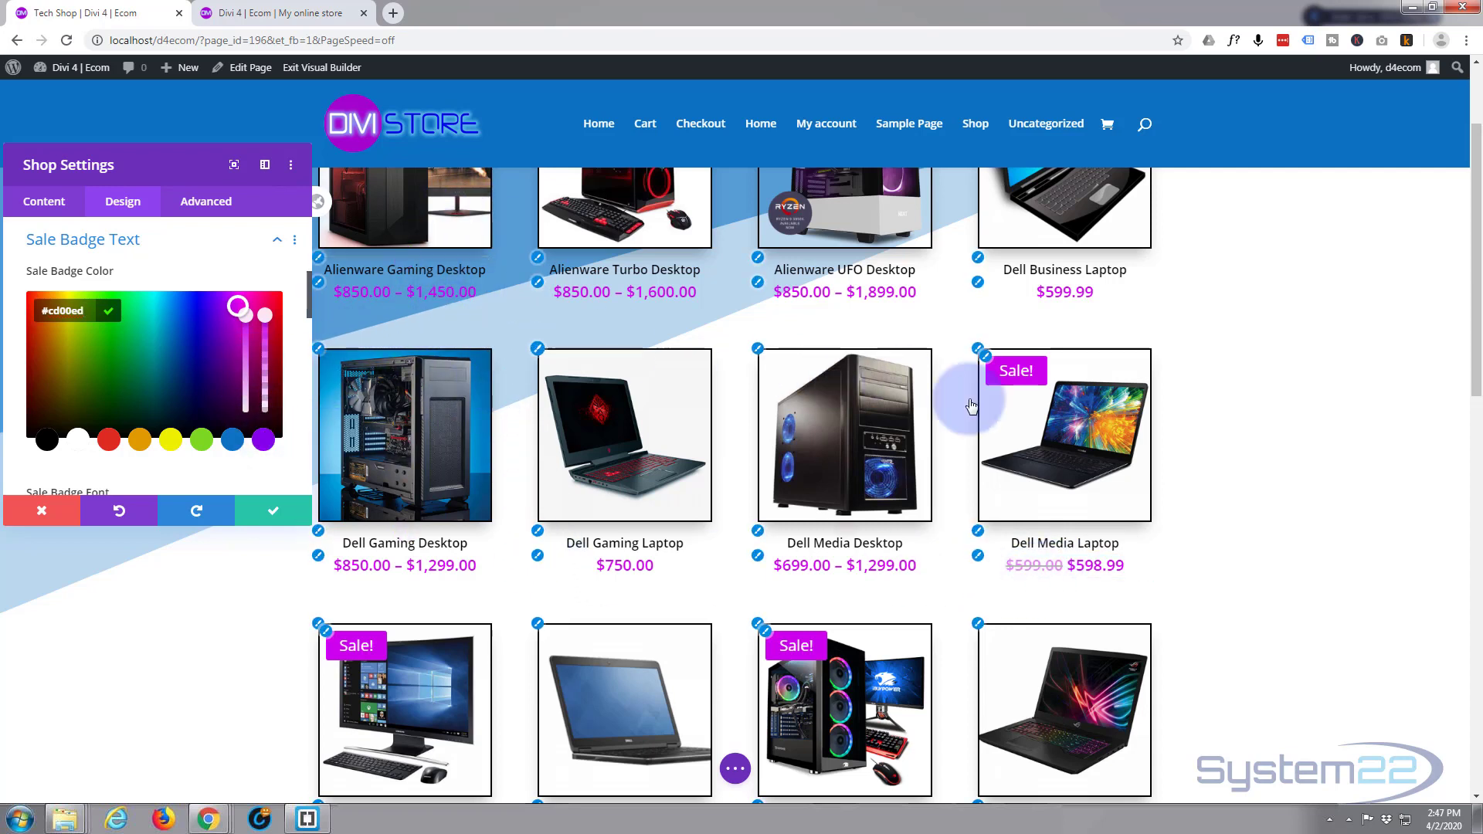
{"action": "scroll", "coordinate": [1315, 478], "scroll_direction": "up", "scroll_amount": 2}
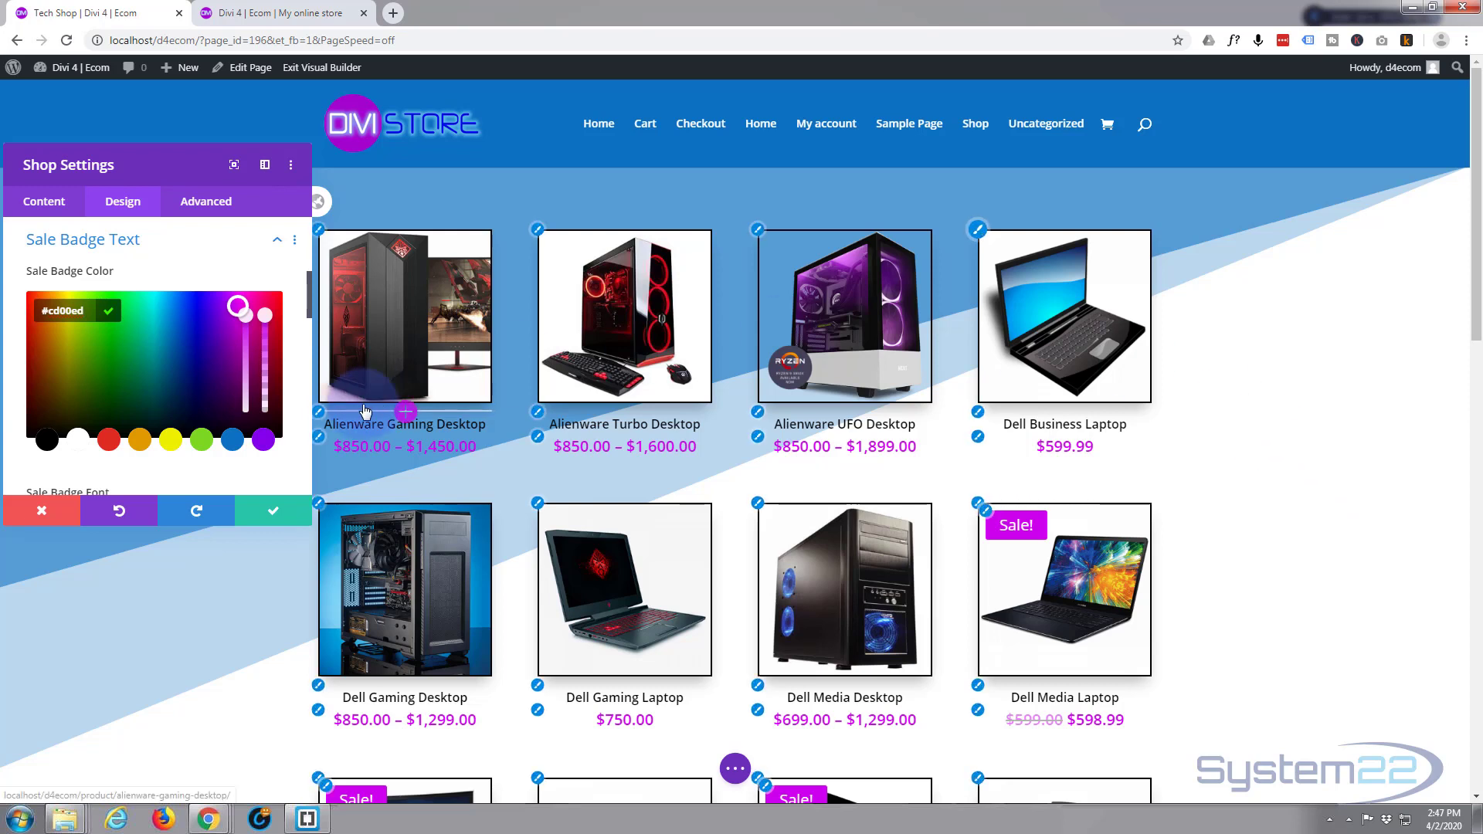
Save the Shop module's design changes
{"action": "left_click", "coordinate": [275, 513]}
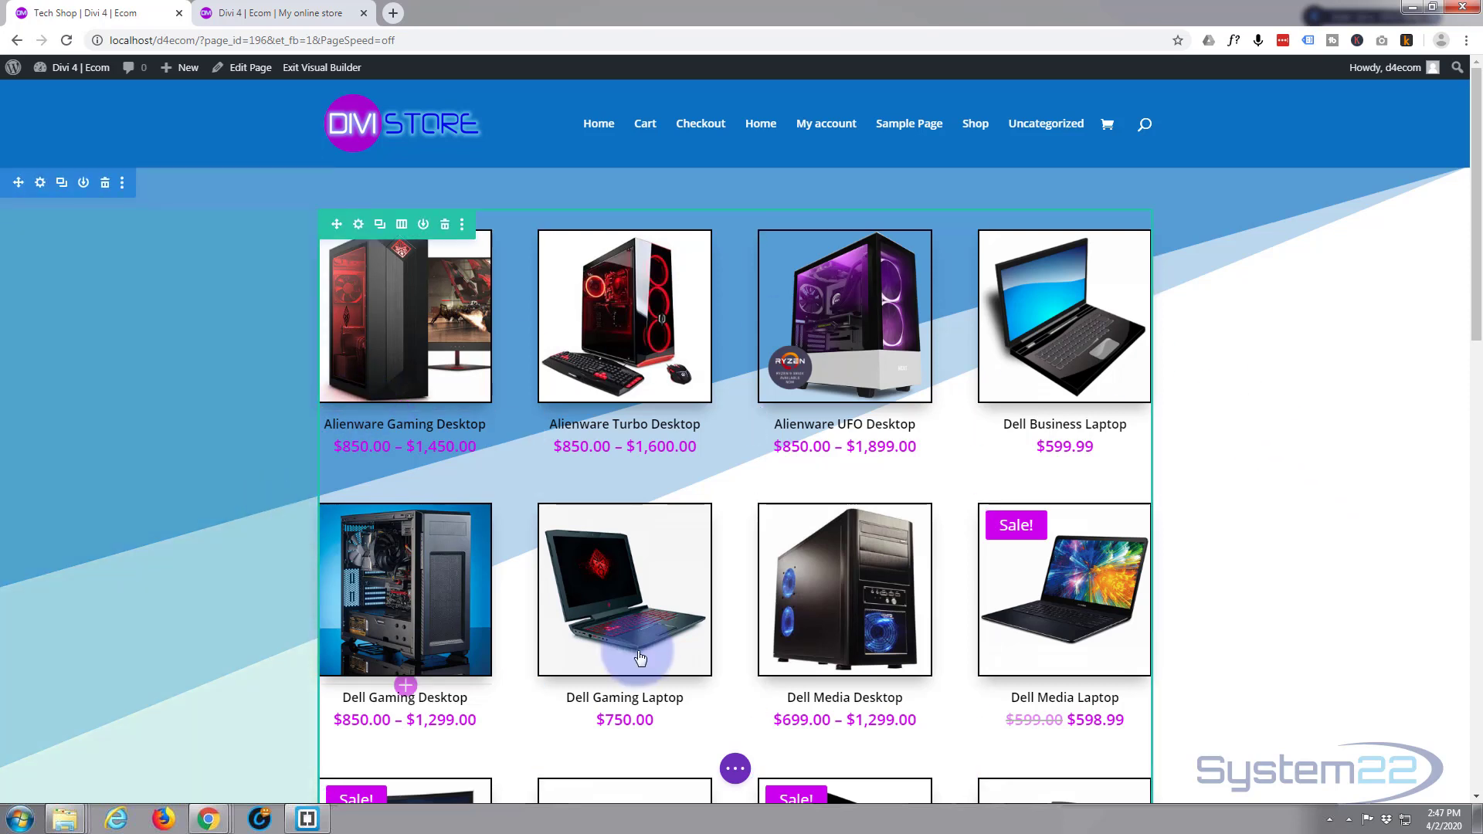
{"action": "left_click", "coordinate": [743, 775]}
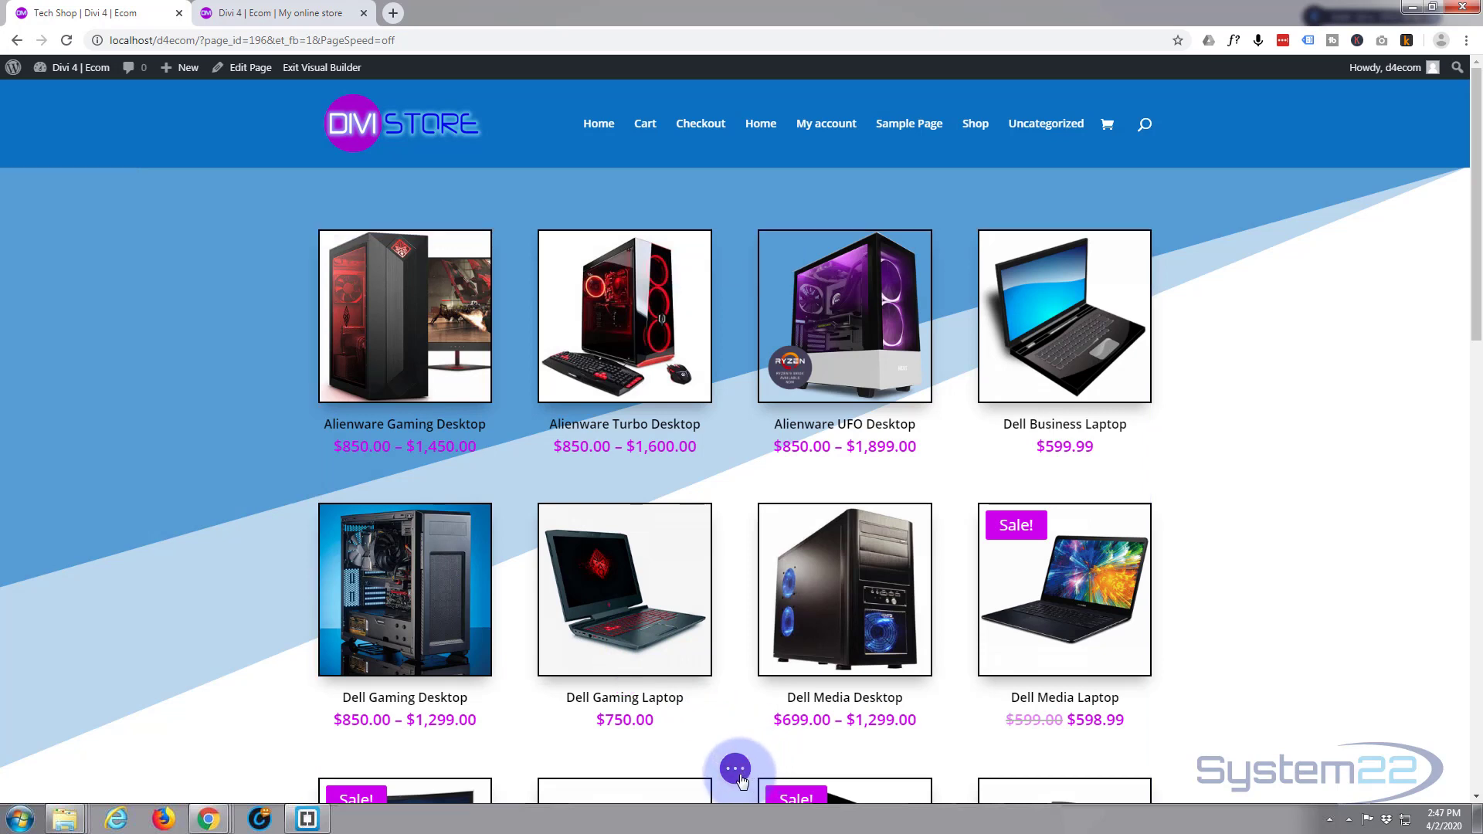
{"action": "left_click", "coordinate": [743, 777]}
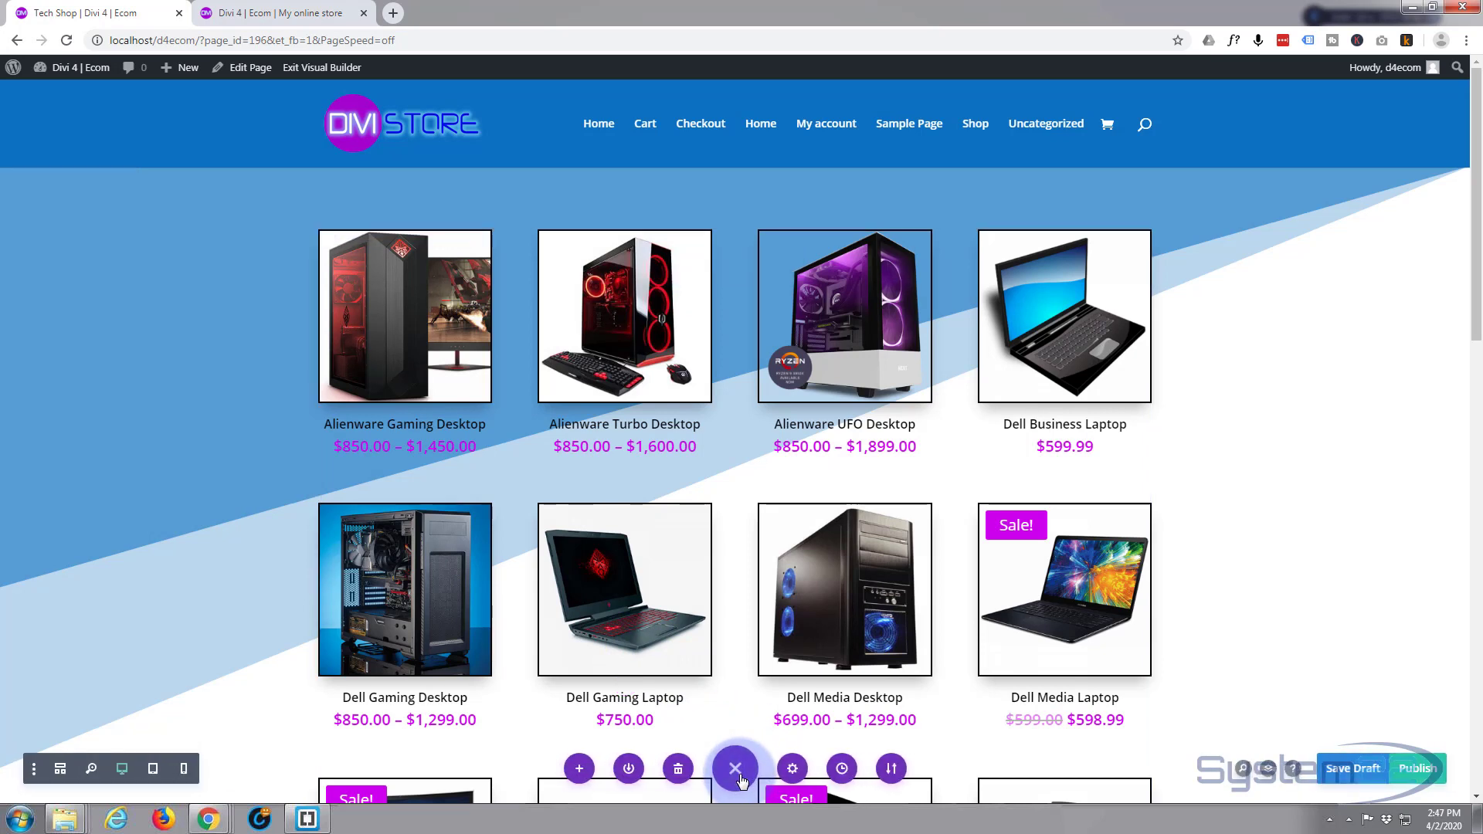
Preview the product grid at tablet and phone widths, then return to desktop view
{"action": "left_click", "coordinate": [155, 769]}
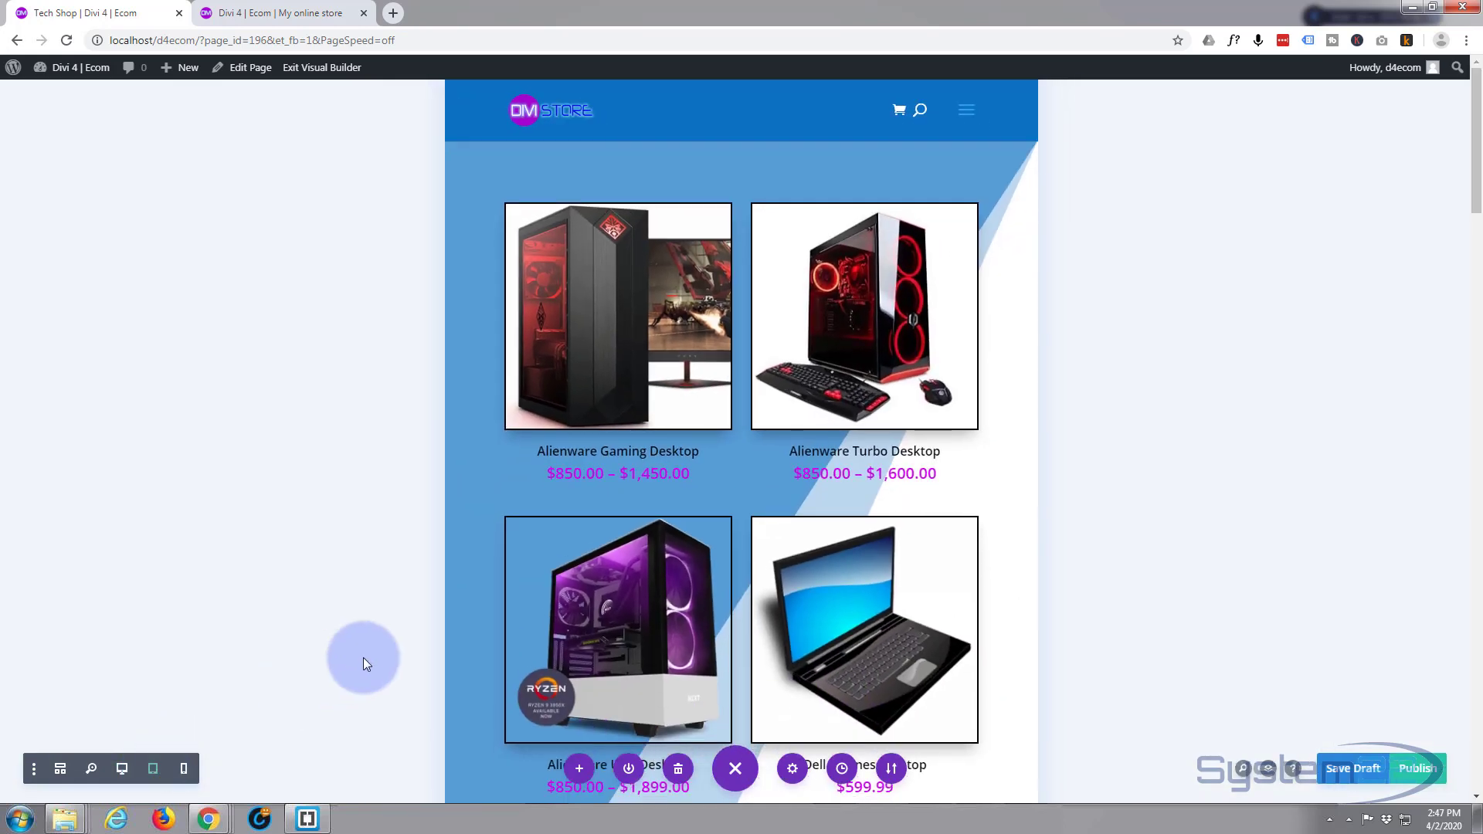
{"action": "scroll", "coordinate": [364, 656], "scroll_direction": "down", "scroll_amount": 10}
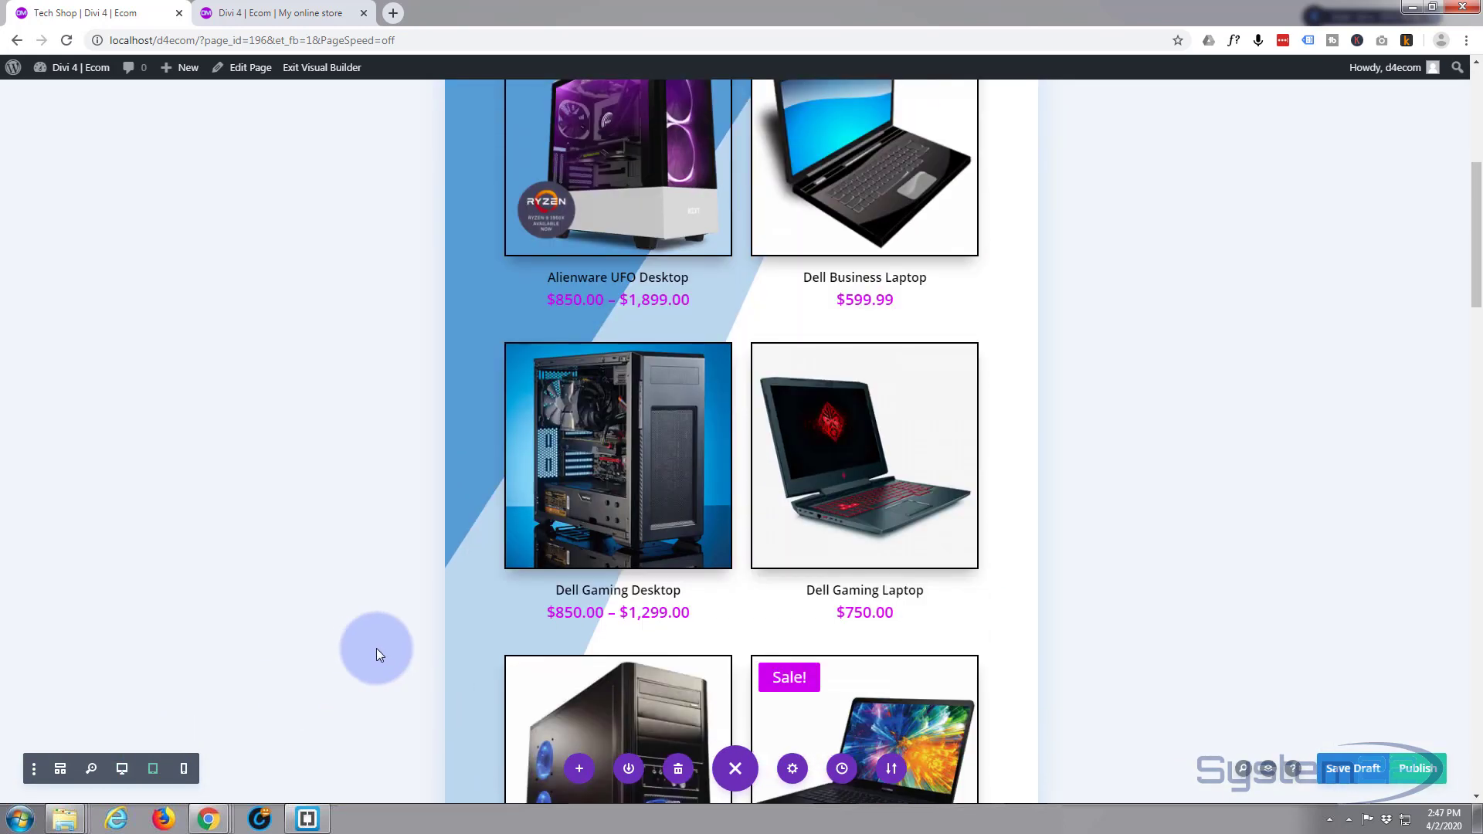
{"action": "scroll", "coordinate": [376, 648], "scroll_direction": "down", "scroll_amount": 16}
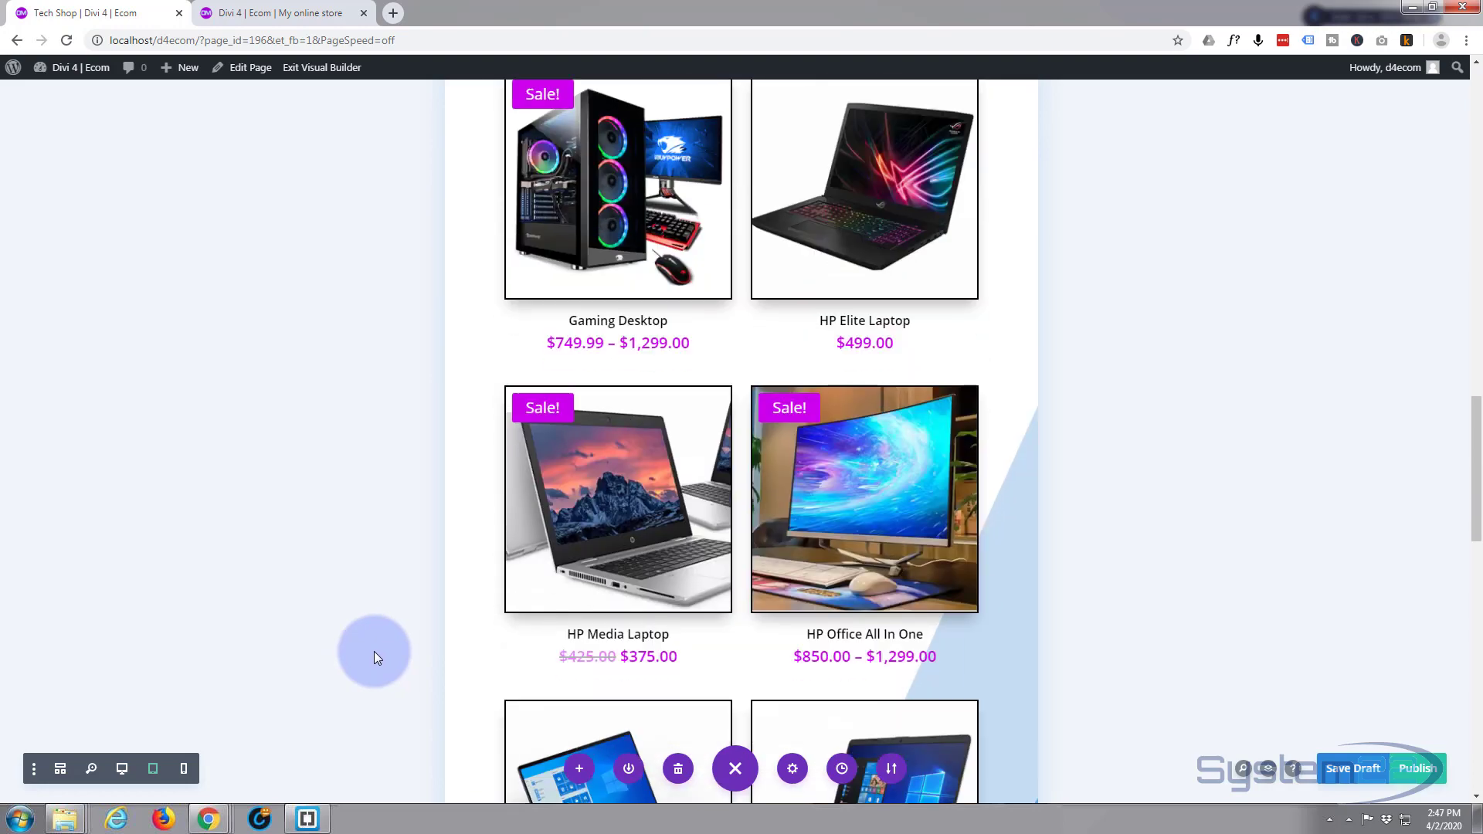
{"action": "scroll", "coordinate": [374, 651], "scroll_direction": "down", "scroll_amount": 5}
{"action": "scroll", "coordinate": [374, 651], "scroll_direction": "up", "scroll_amount": 11}
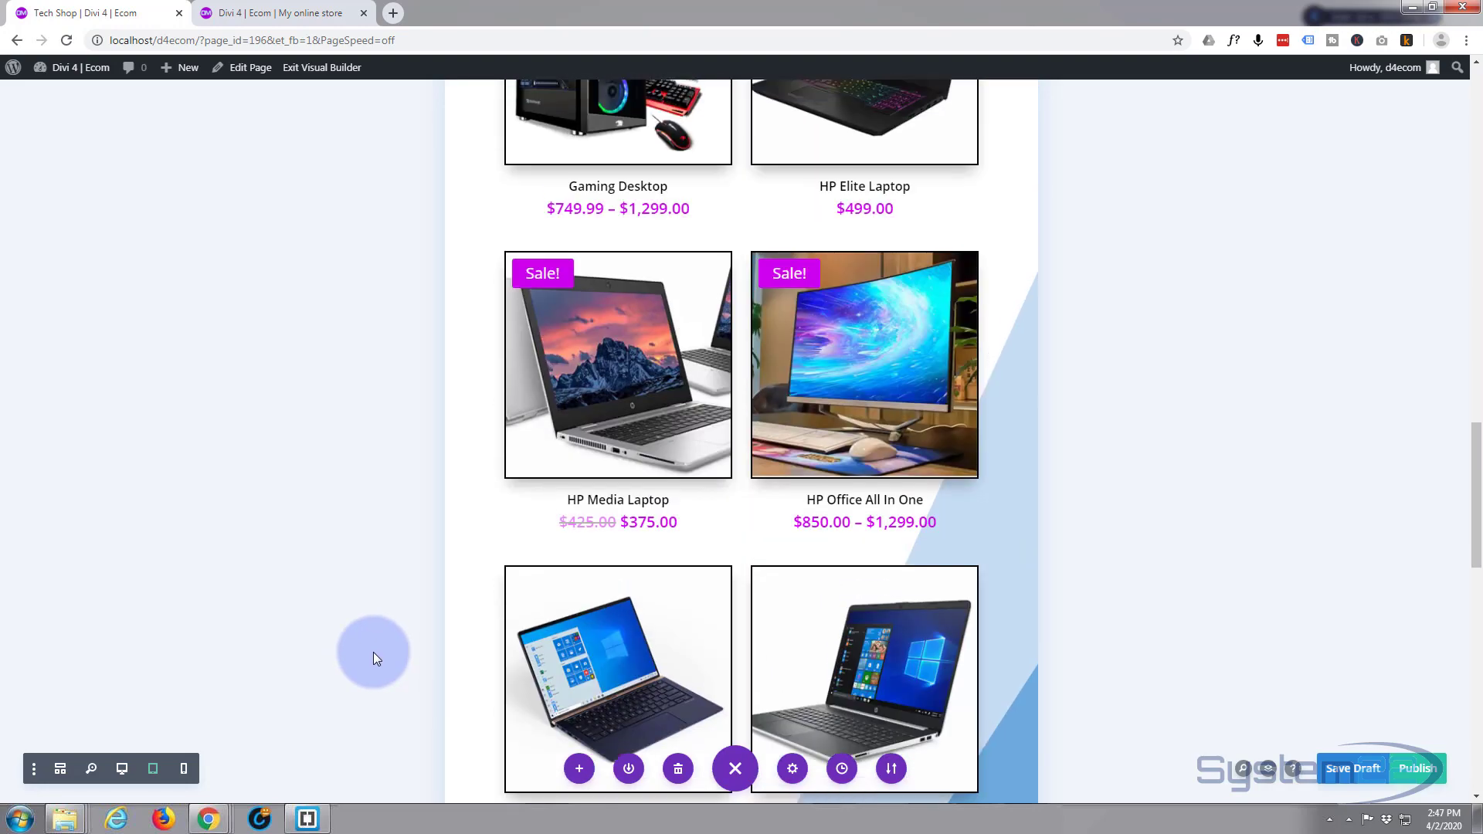
{"action": "left_click", "coordinate": [186, 769]}
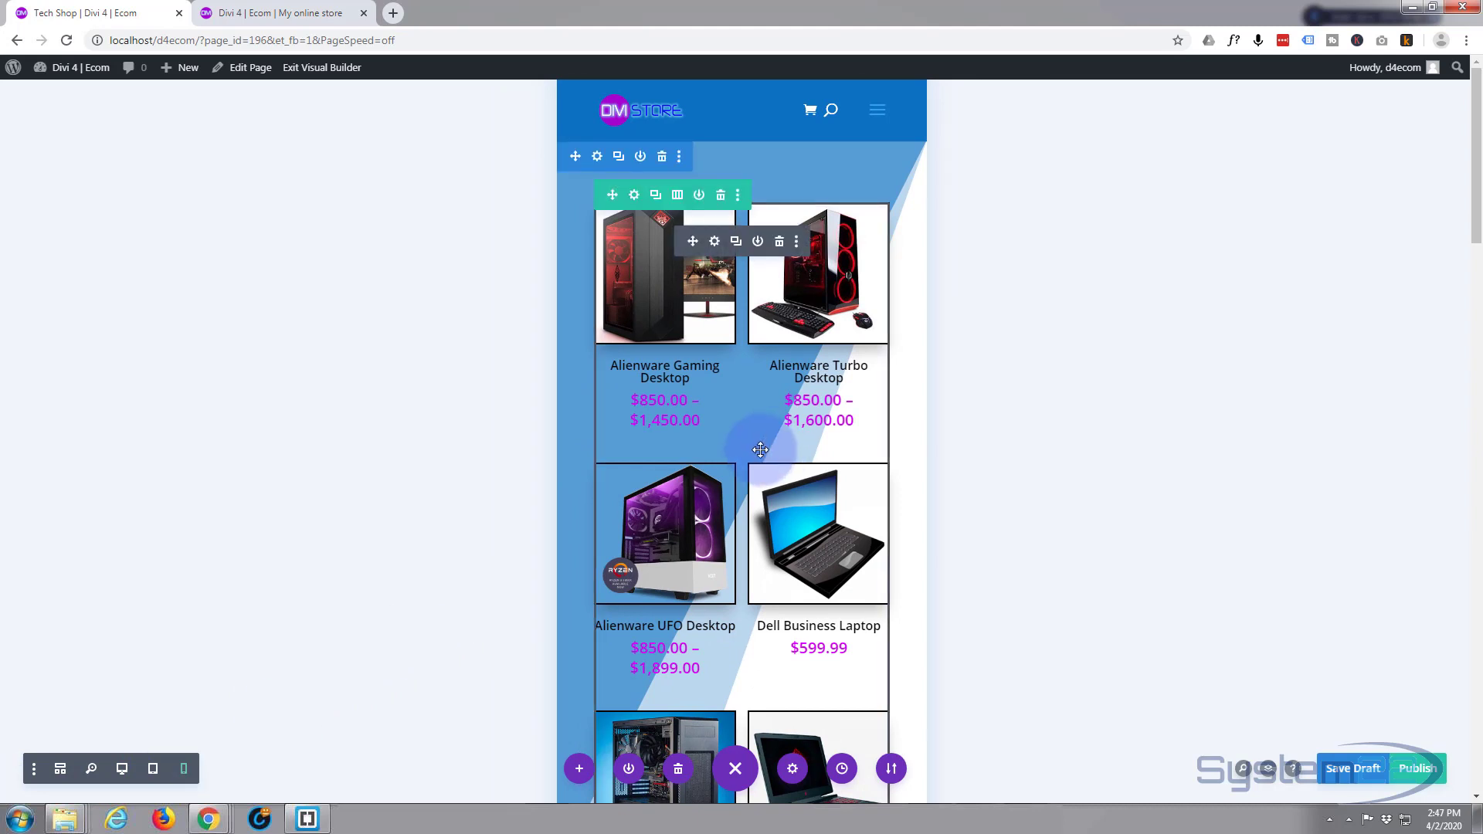
{"action": "scroll", "coordinate": [760, 449], "scroll_direction": "down", "scroll_amount": 3}
{"action": "scroll", "coordinate": [761, 449], "scroll_direction": "down", "scroll_amount": 9}
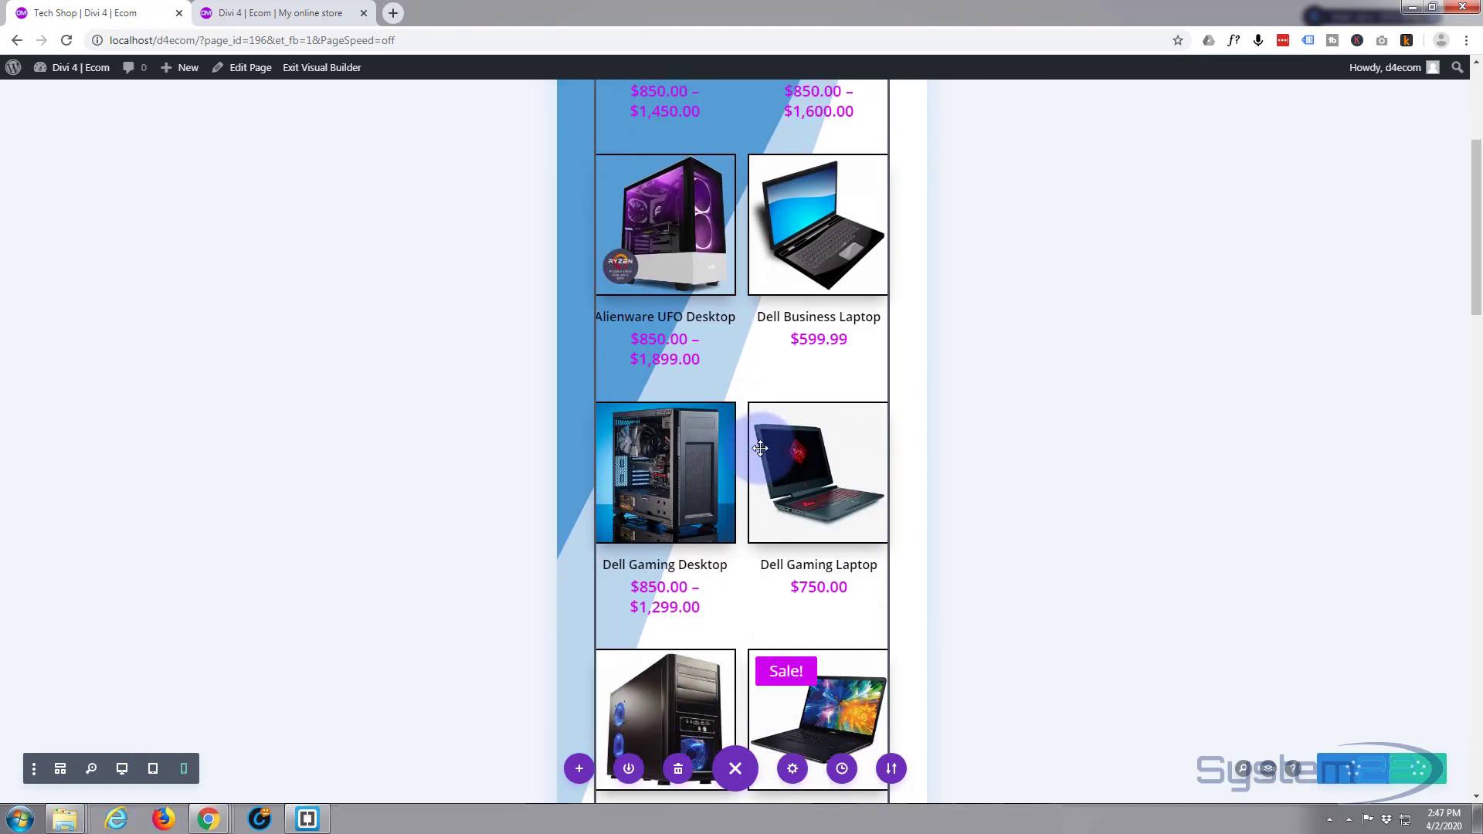
{"action": "left_click", "coordinate": [121, 769]}
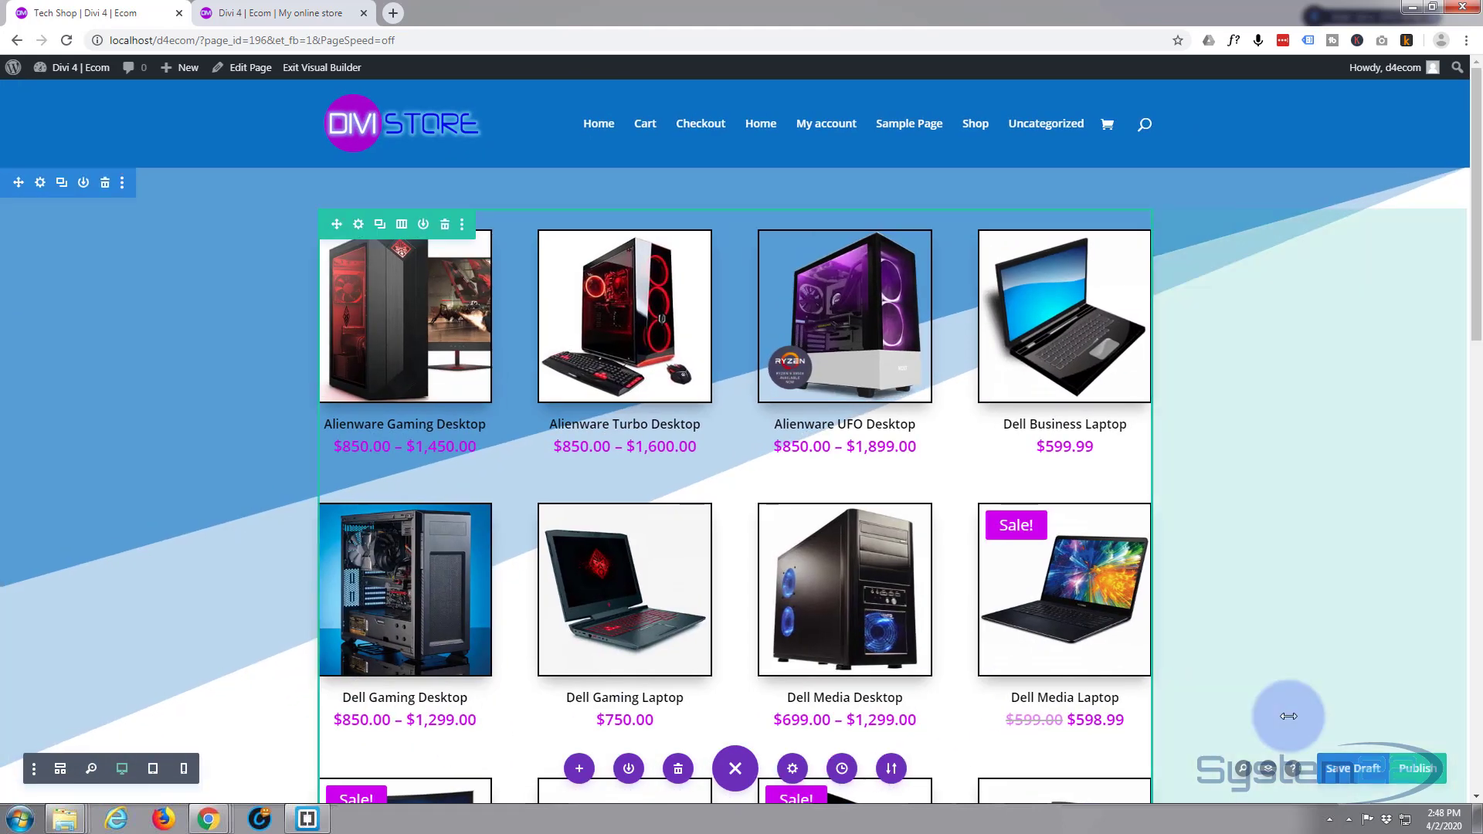
Publish Tech Shop, exit the Visual Builder to review the live page, then move to the homepage tab
{"action": "left_click", "coordinate": [1421, 767]}
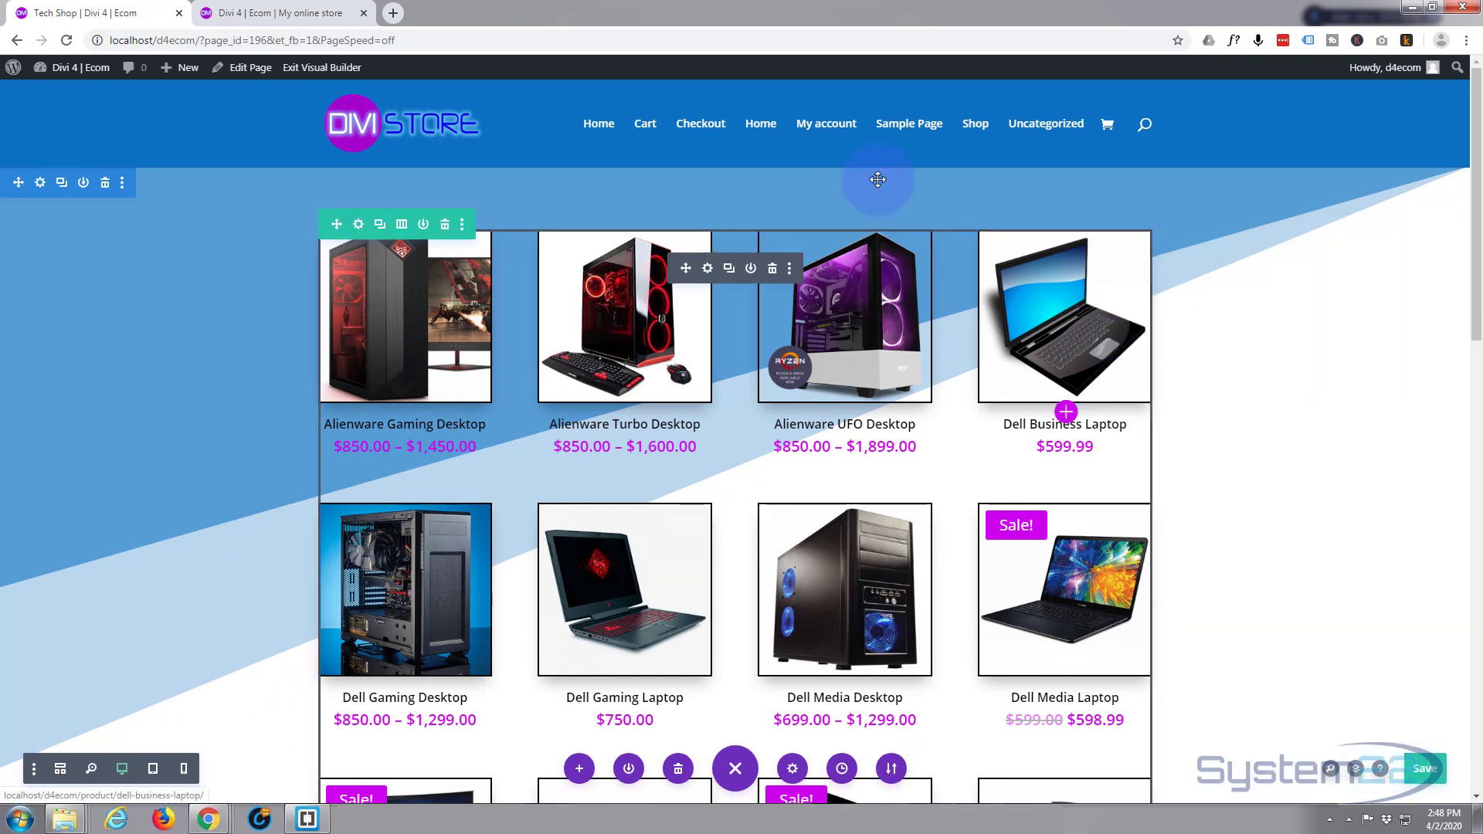
{"action": "left_click", "coordinate": [311, 69]}
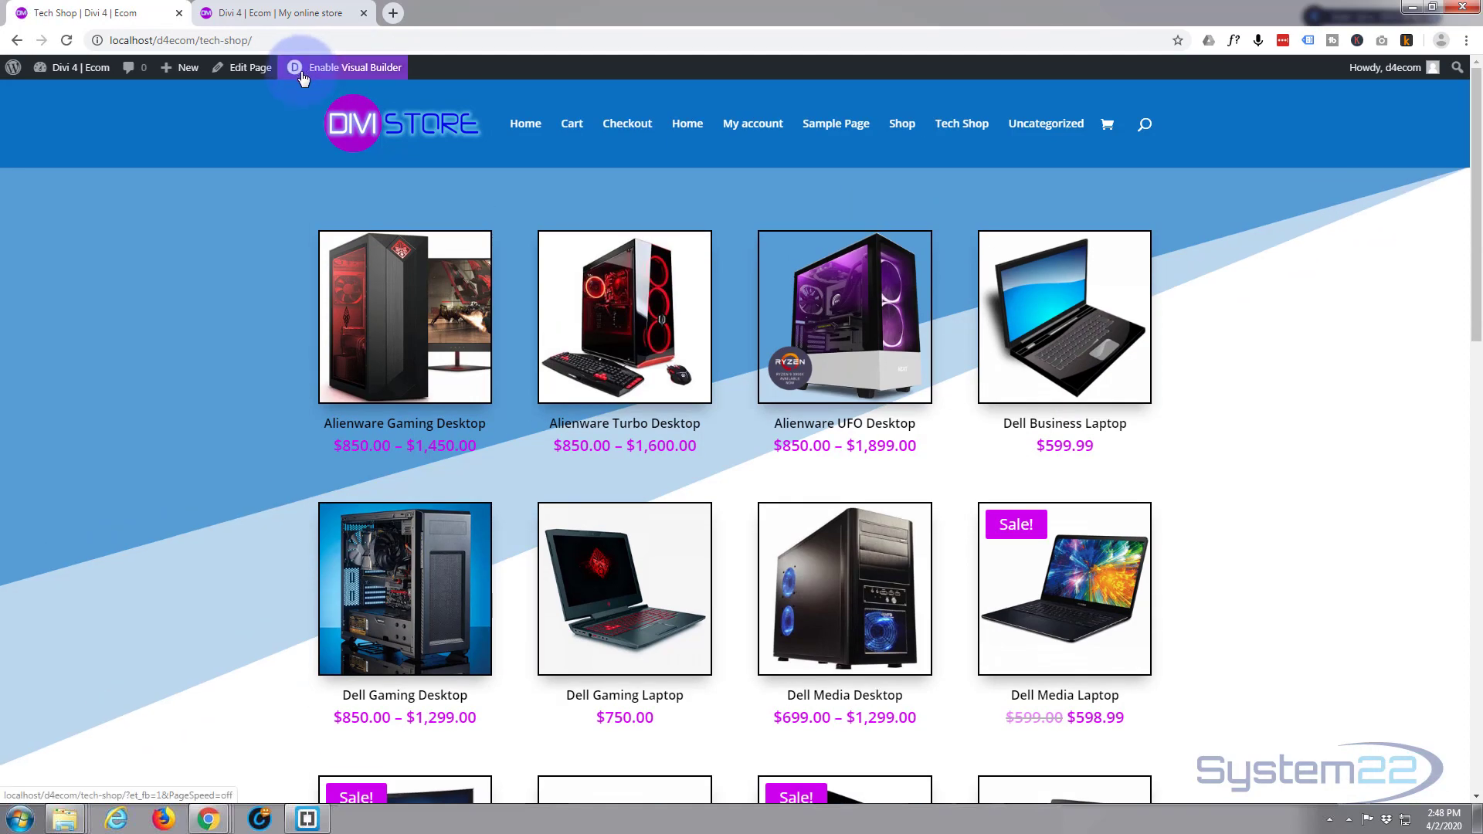
{"action": "scroll", "coordinate": [174, 329], "scroll_direction": "down", "scroll_amount": 9}
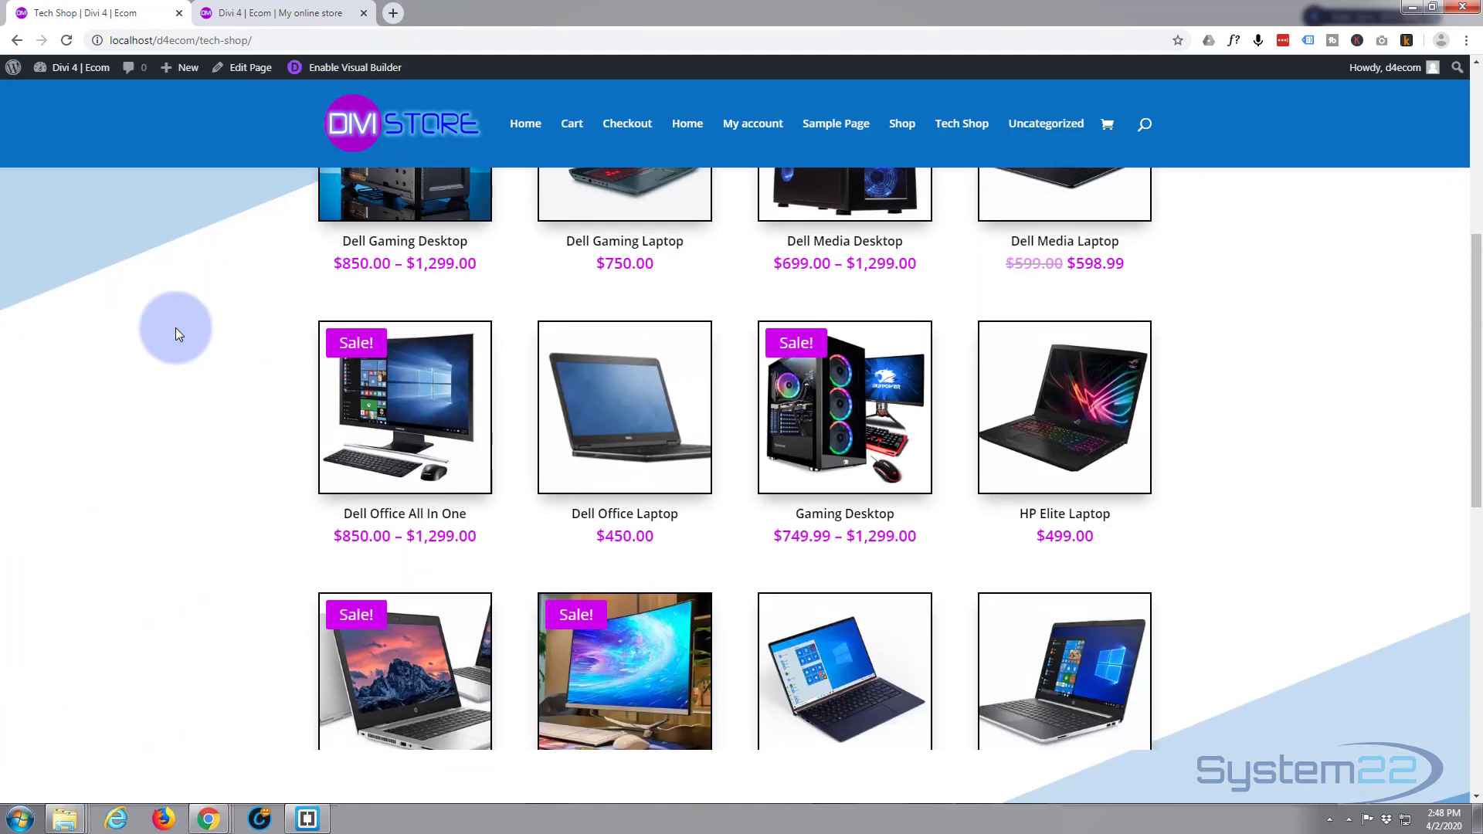
{"action": "scroll", "coordinate": [176, 333], "scroll_direction": "up", "scroll_amount": 8}
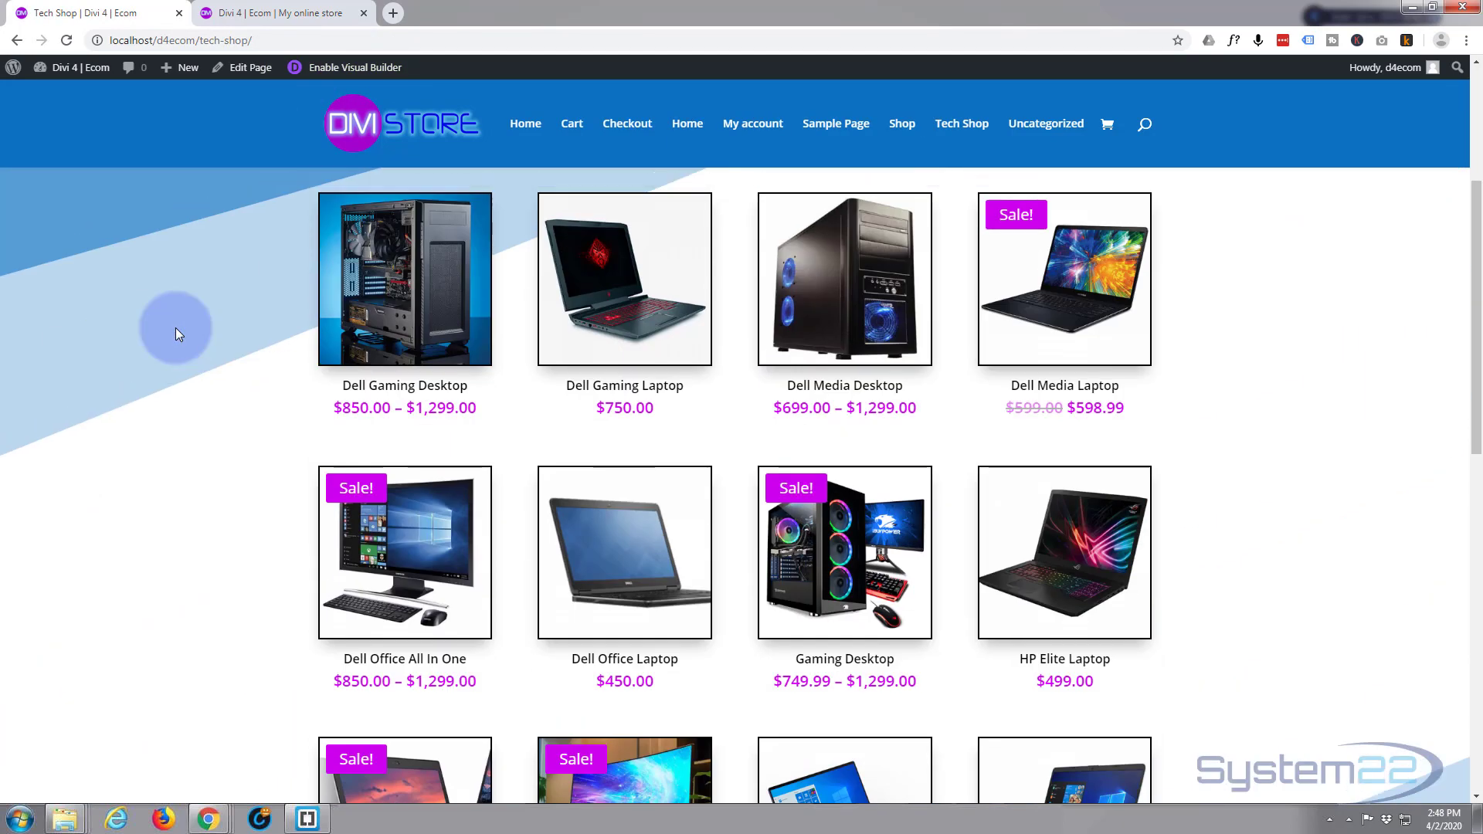
{"action": "scroll", "coordinate": [176, 334], "scroll_direction": "up", "scroll_amount": 1}
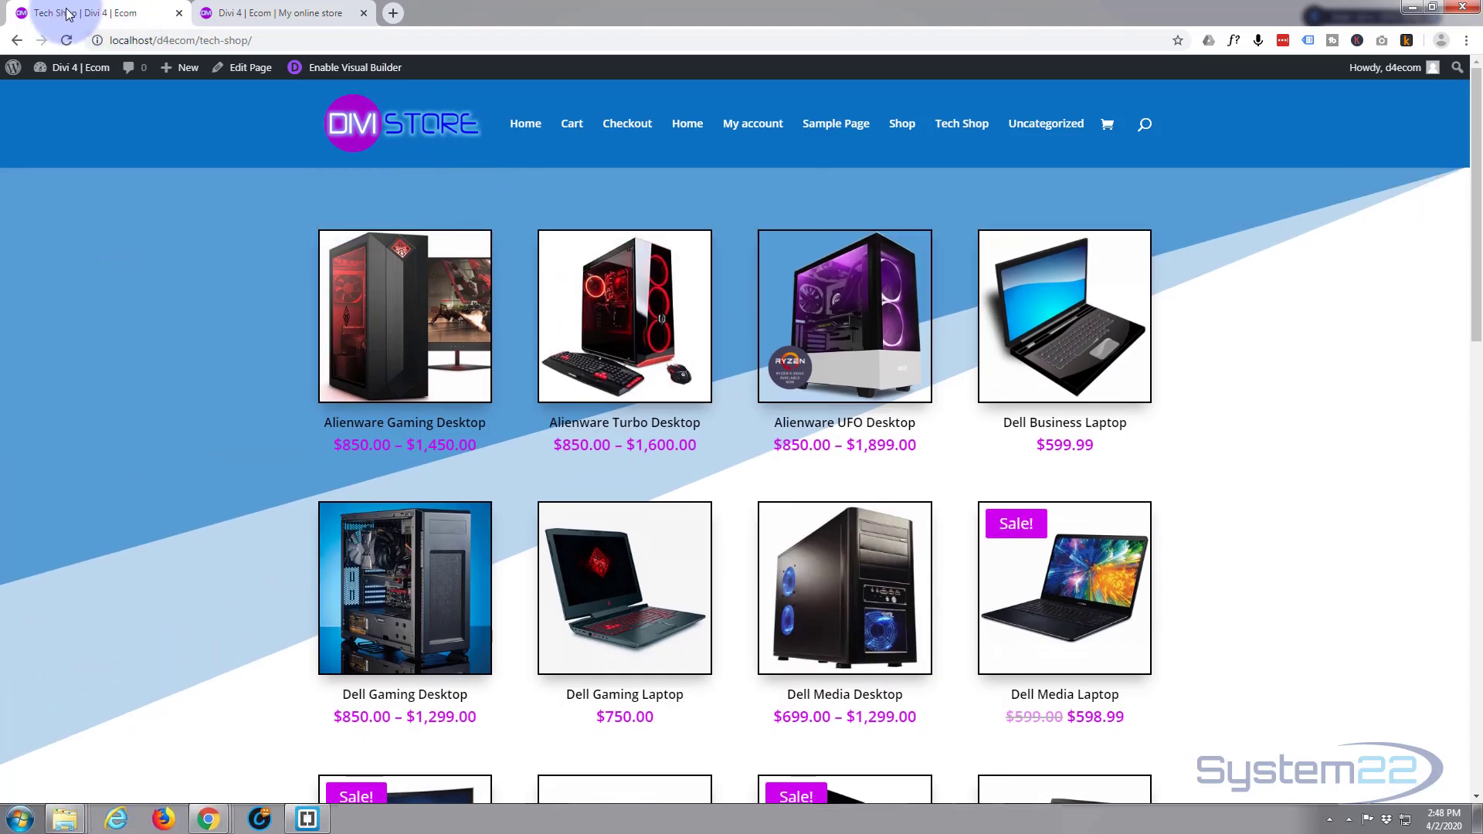
{"action": "key", "text": "ctrl+Tab"}
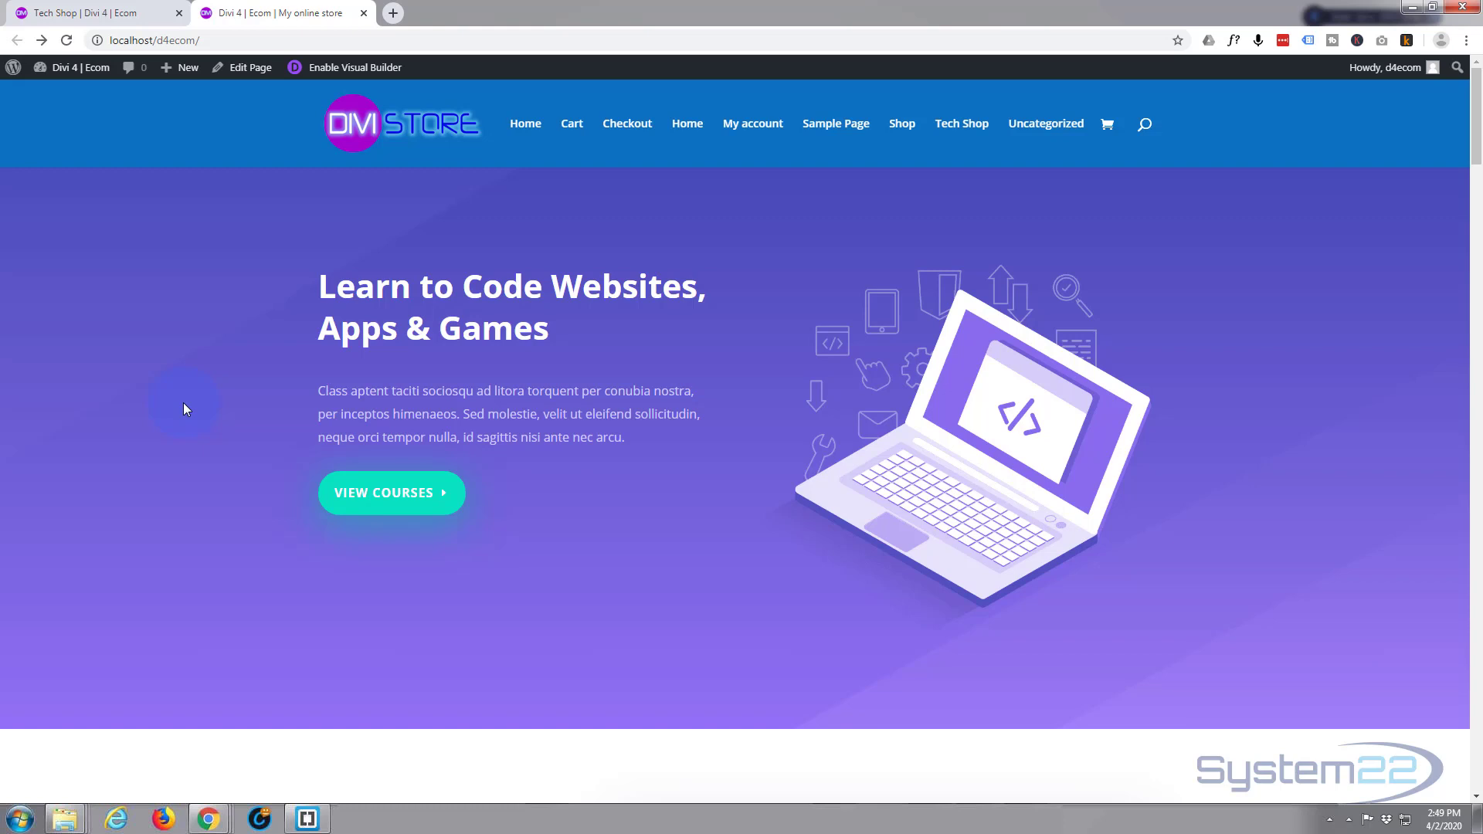
Choose Tech Shop as the Shop page in WooCommerce's Products settings and save the change
{"action": "mouse_move", "coordinate": [46, 67]}
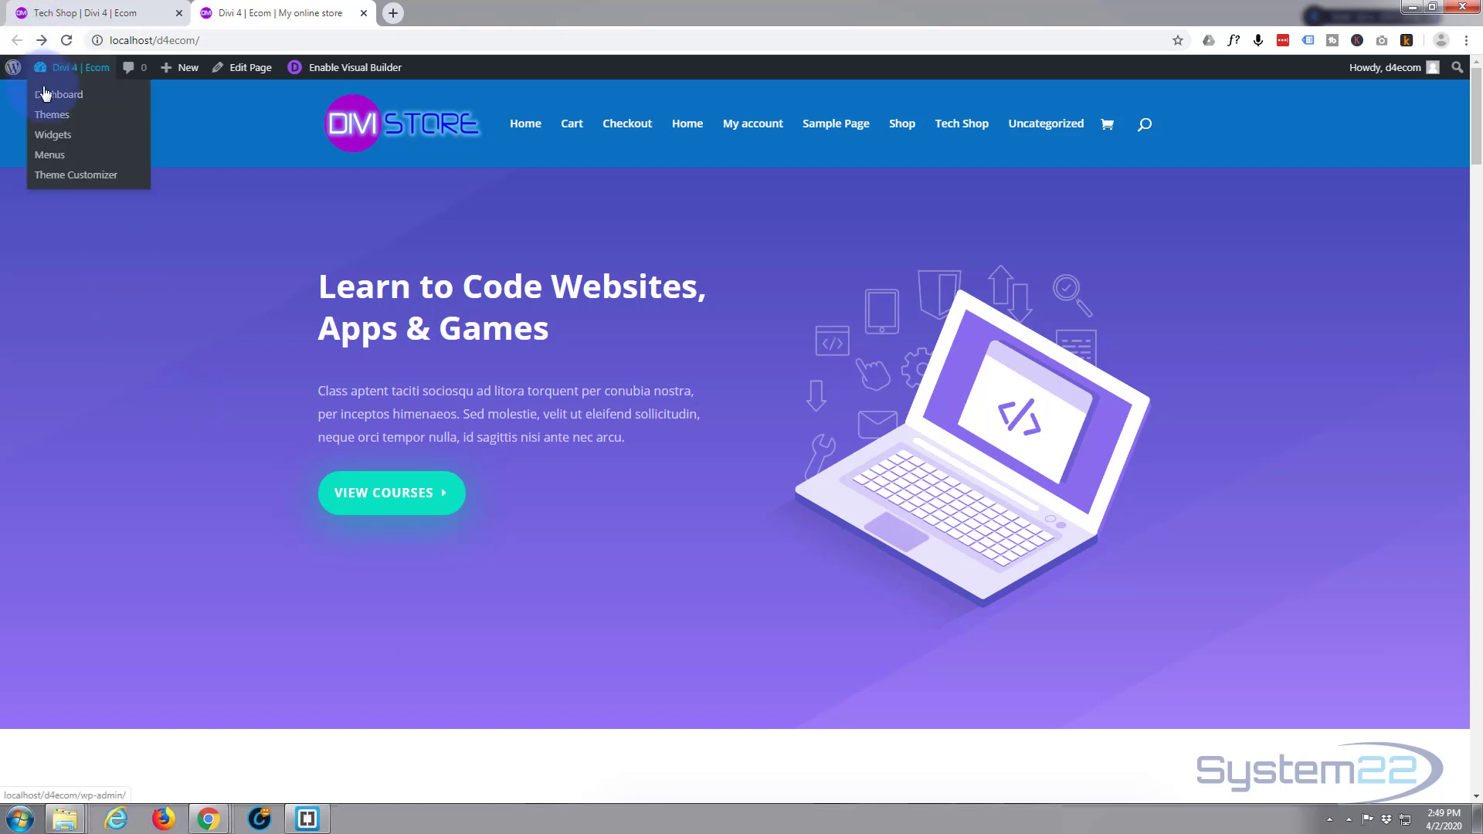
{"action": "left_click", "coordinate": [48, 95]}
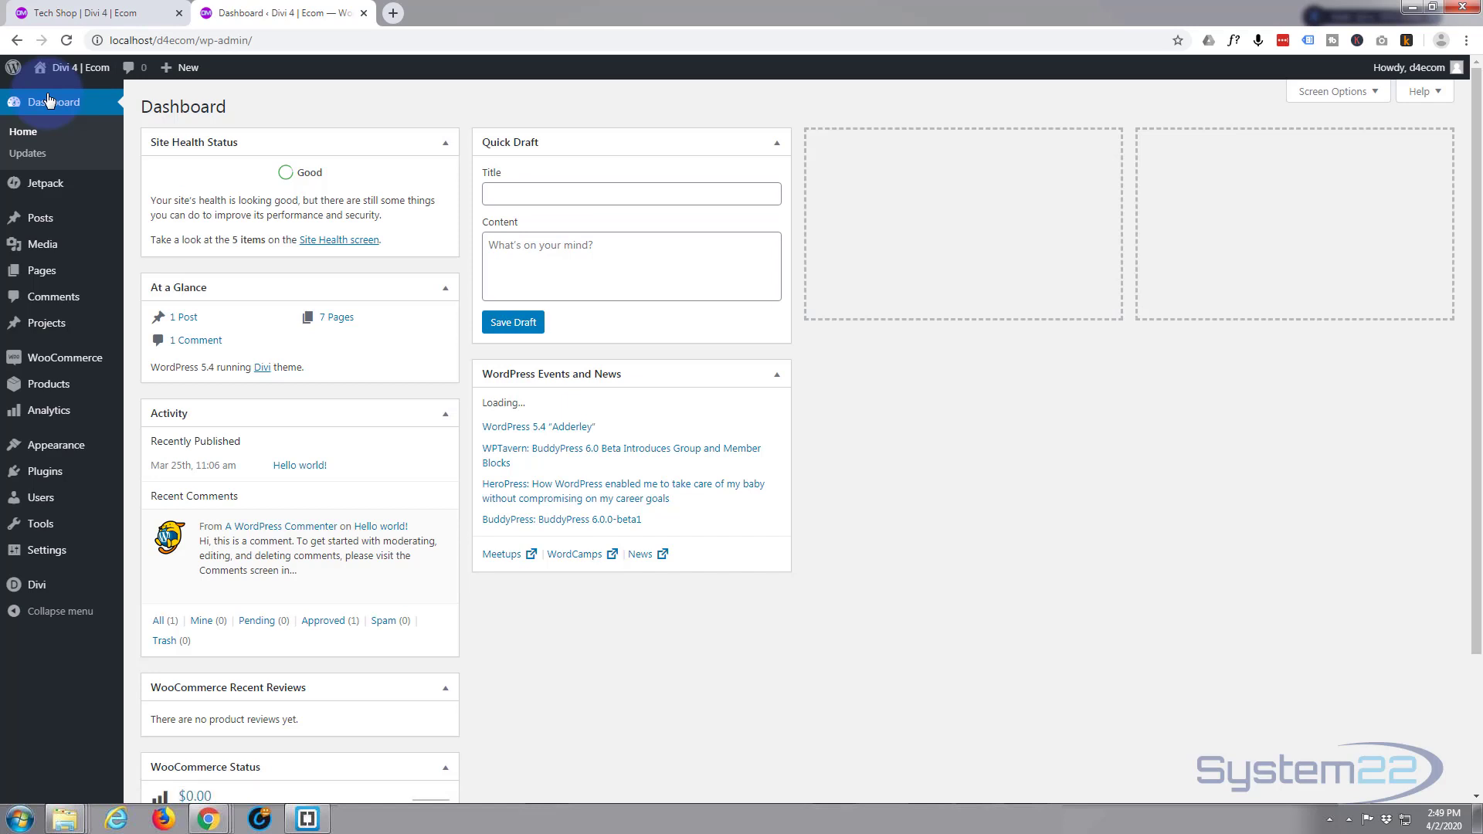
{"action": "mouse_move", "coordinate": [70, 358]}
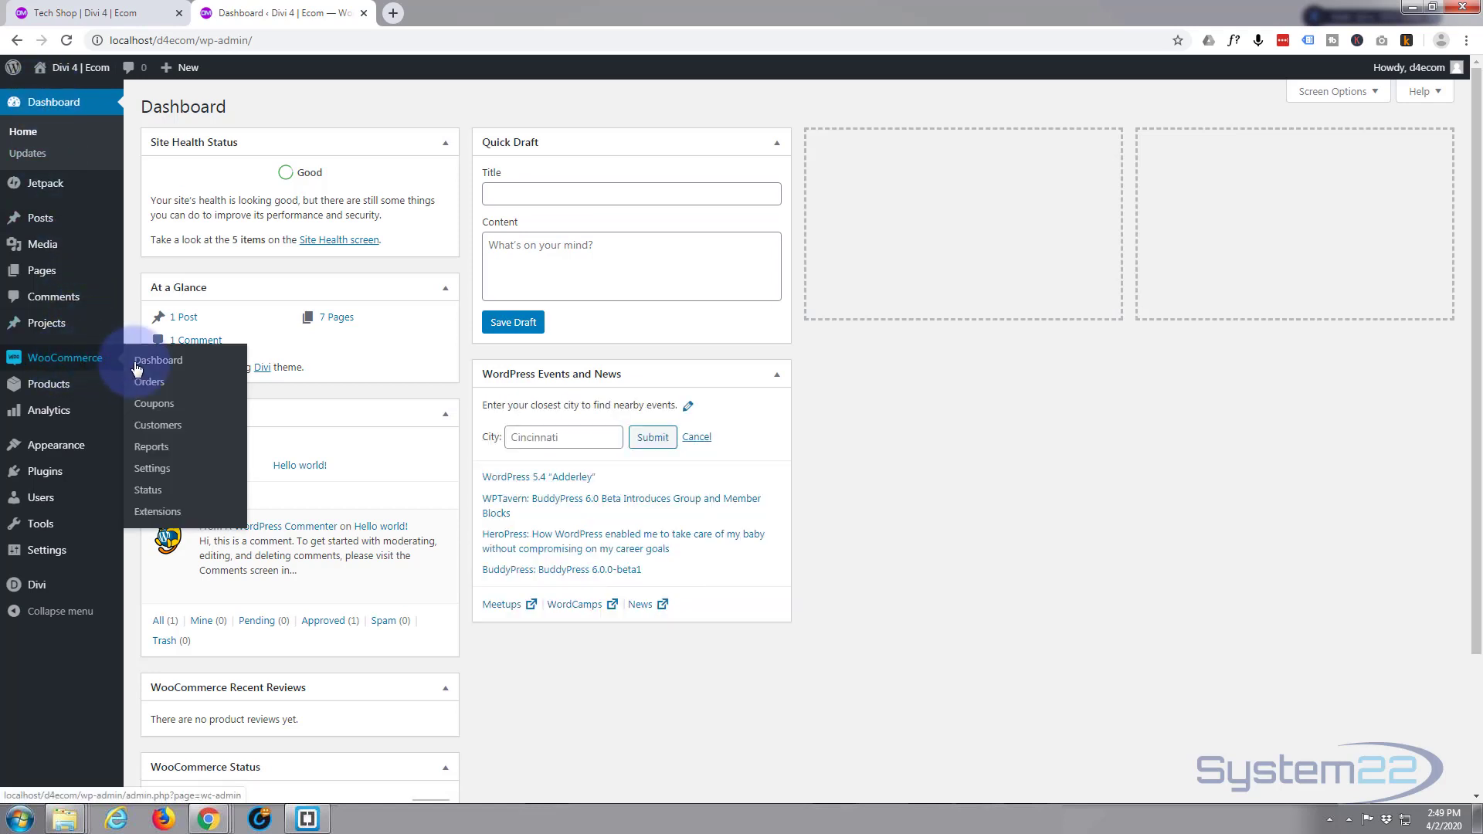
{"action": "left_click", "coordinate": [158, 471]}
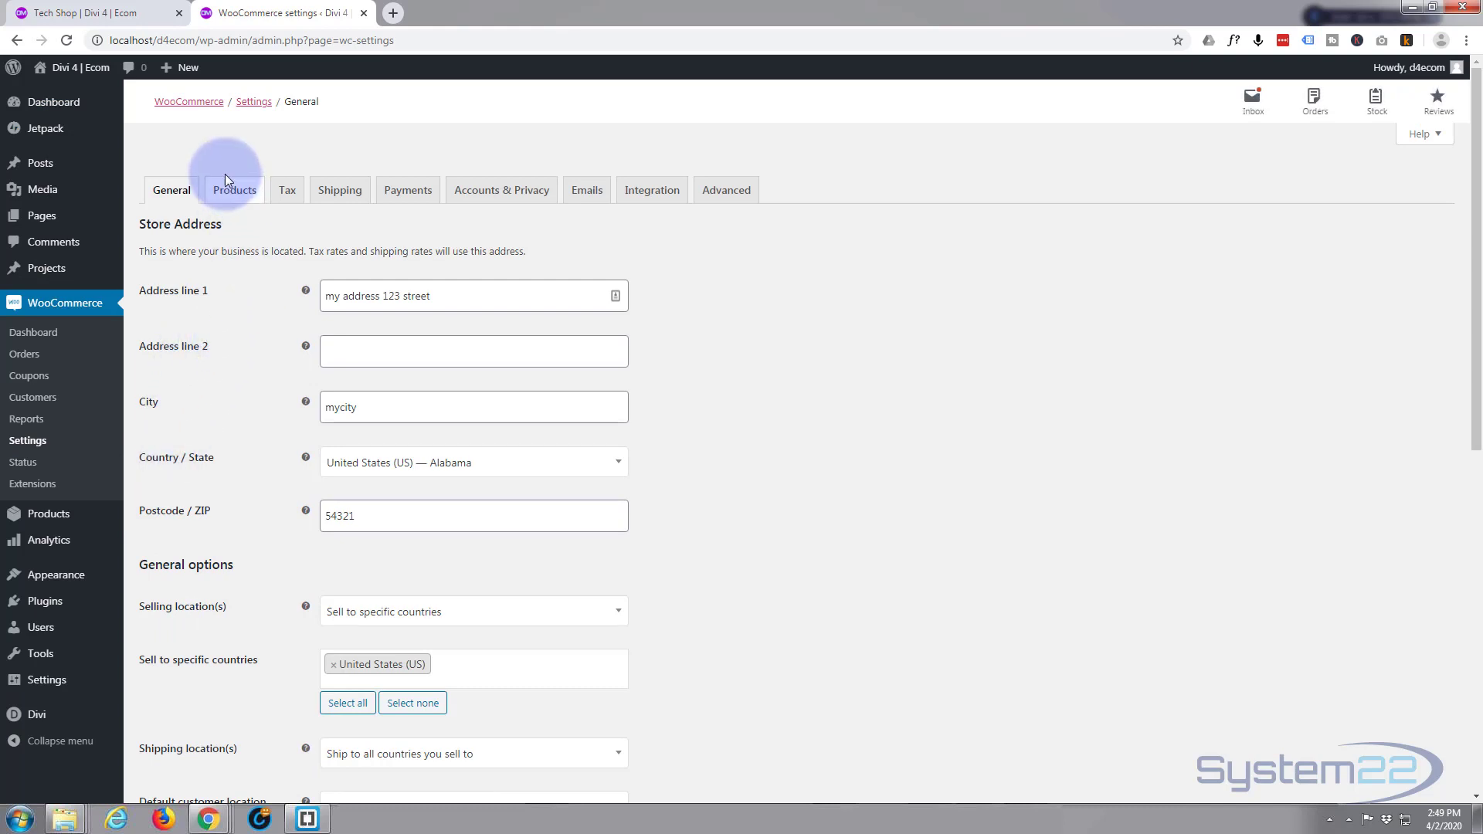
{"action": "left_click", "coordinate": [235, 193]}
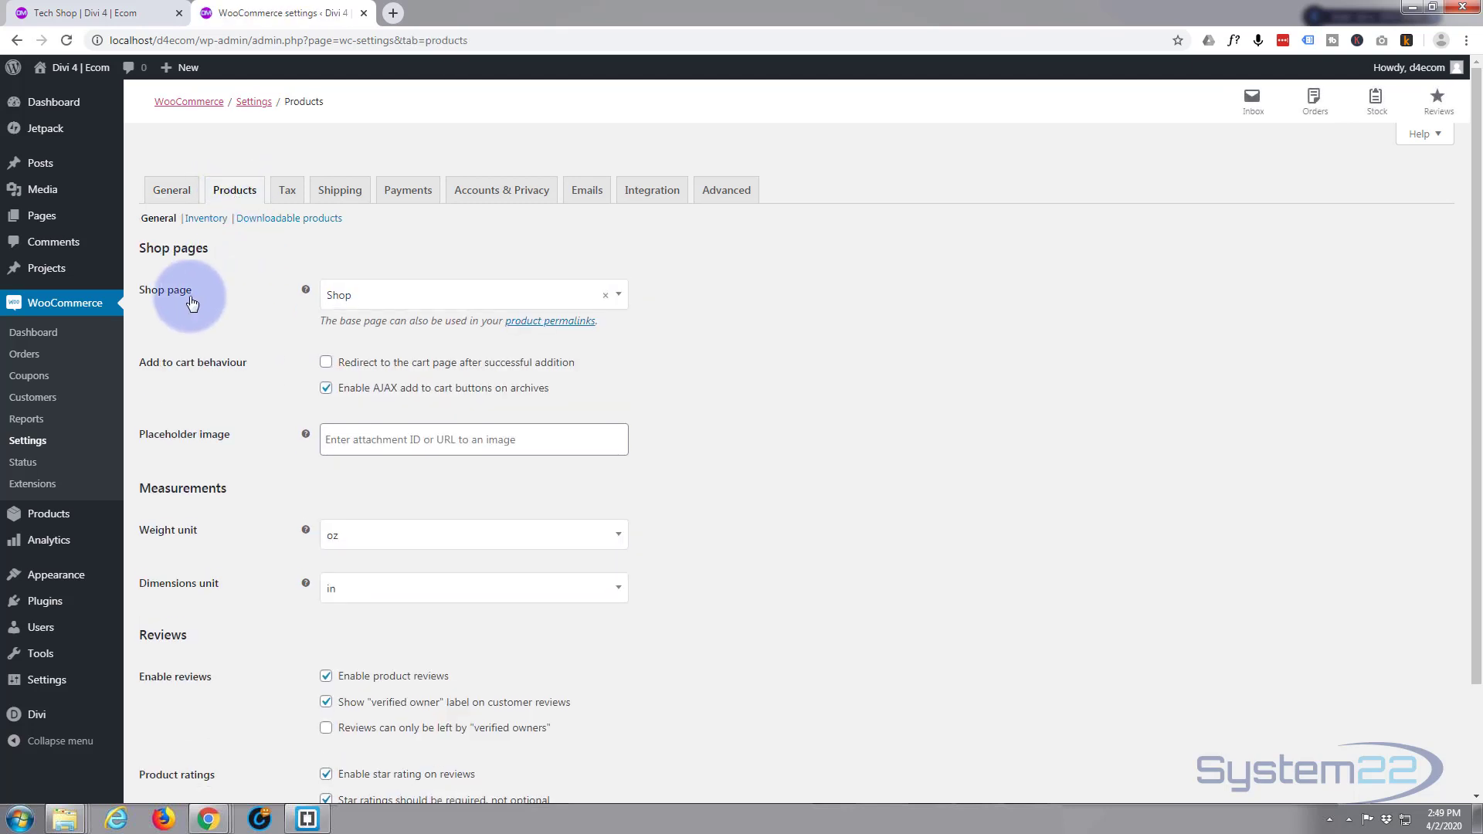
{"action": "left_click", "coordinate": [618, 298]}
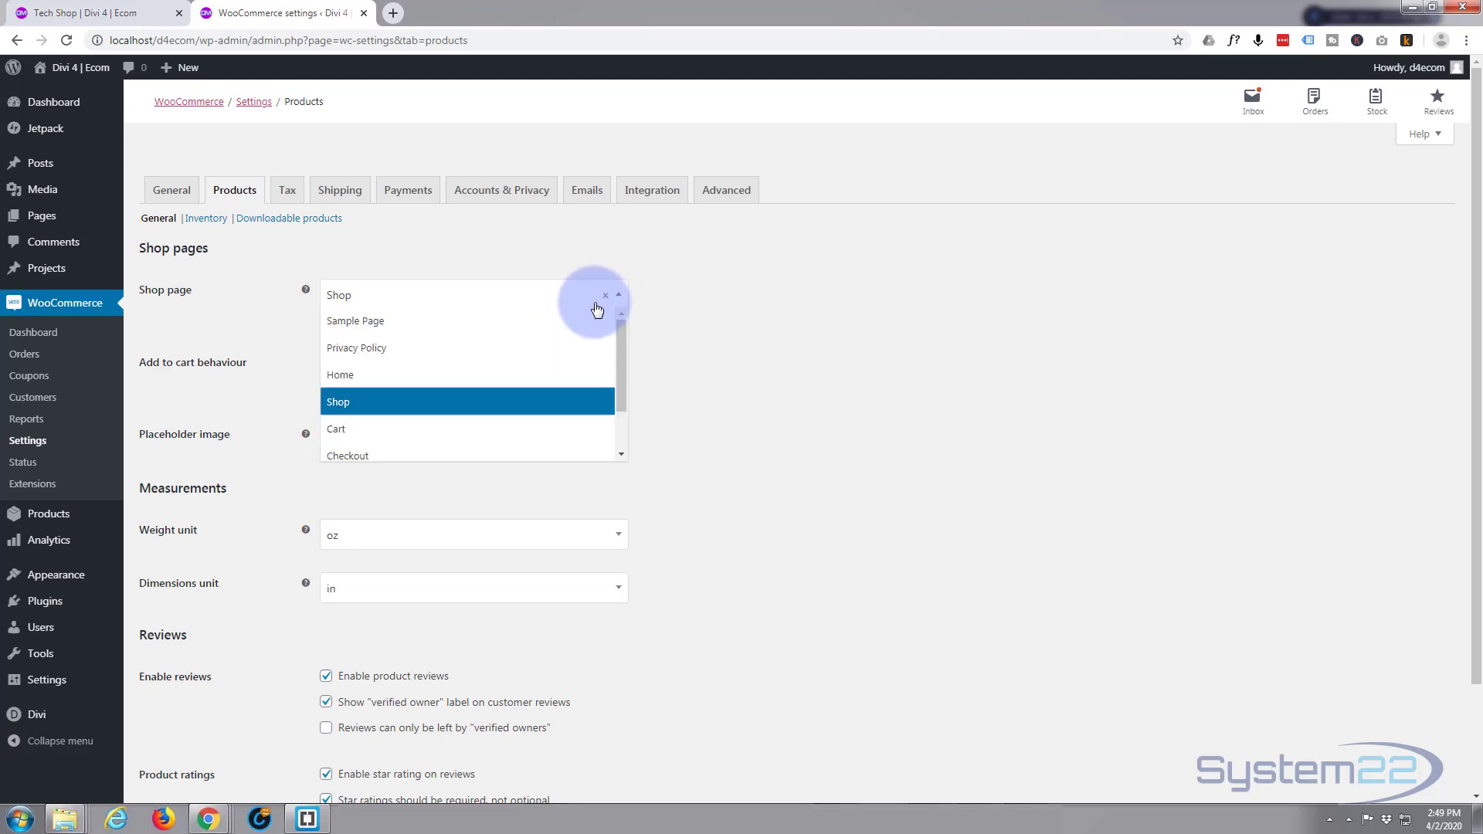
{"action": "scroll", "coordinate": [550, 342], "scroll_direction": "down", "scroll_amount": 1}
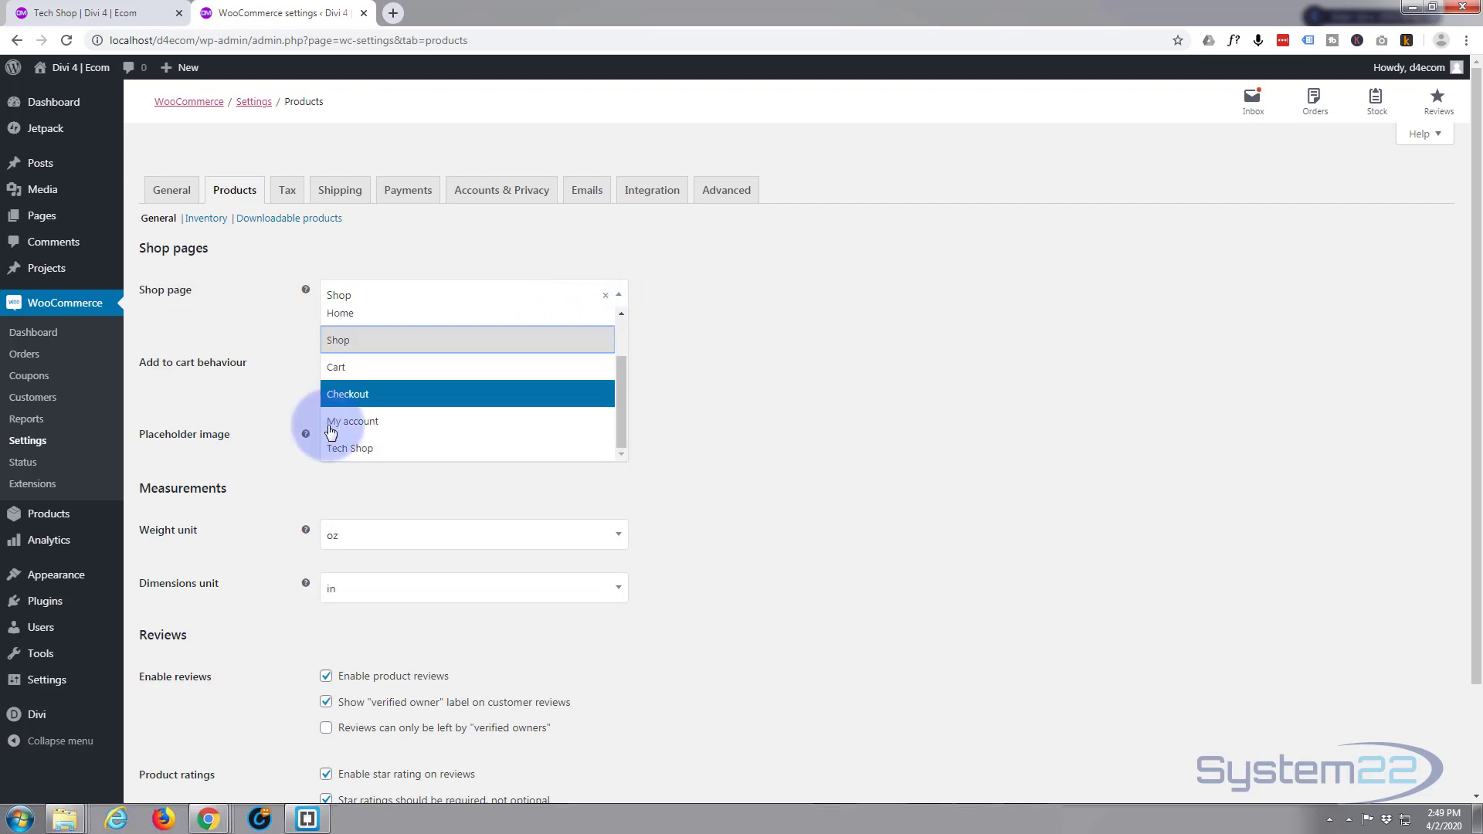
{"action": "left_click", "coordinate": [364, 451]}
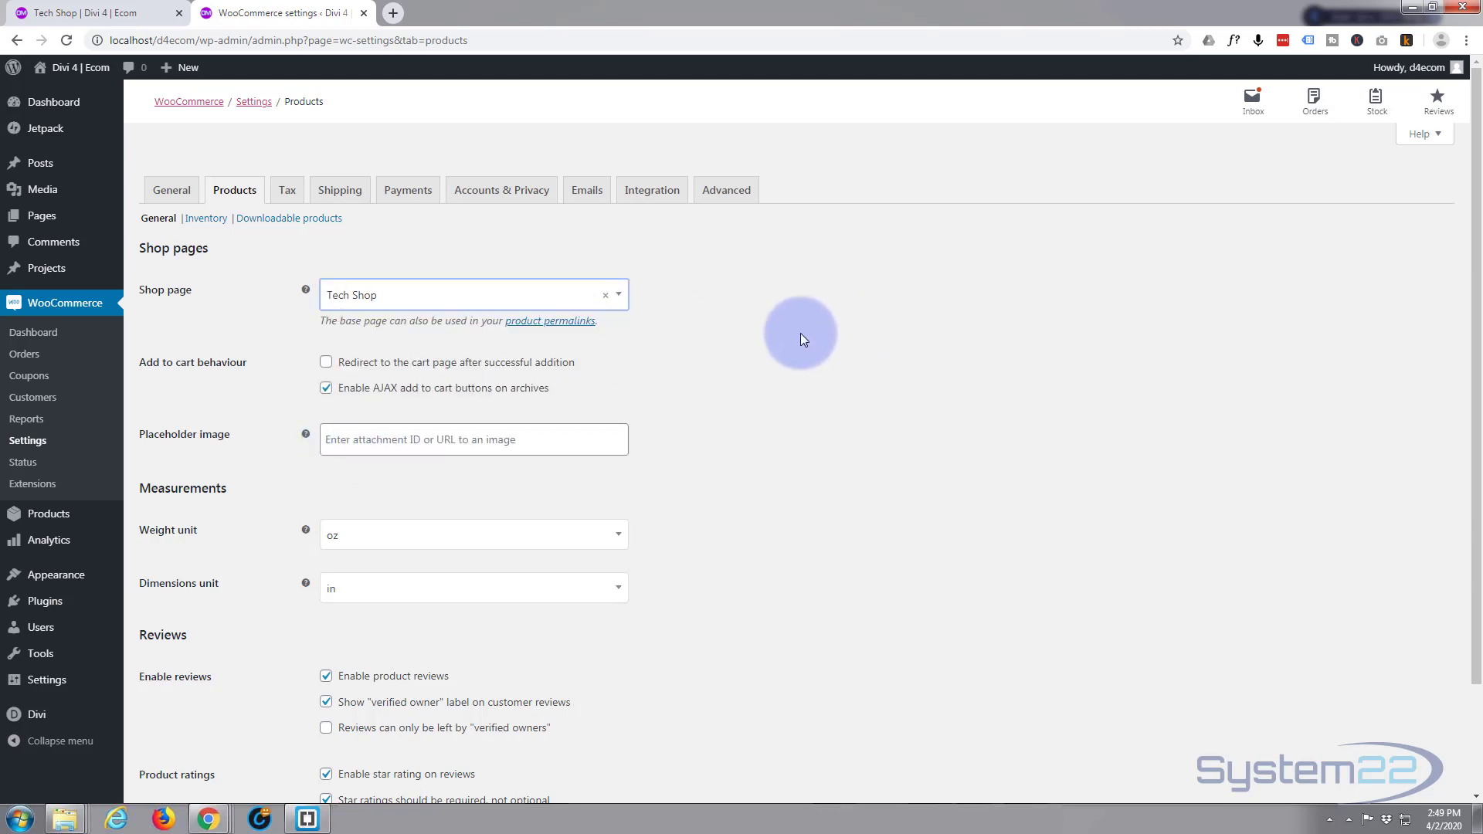
{"action": "scroll", "coordinate": [791, 331], "scroll_direction": "down", "scroll_amount": 2}
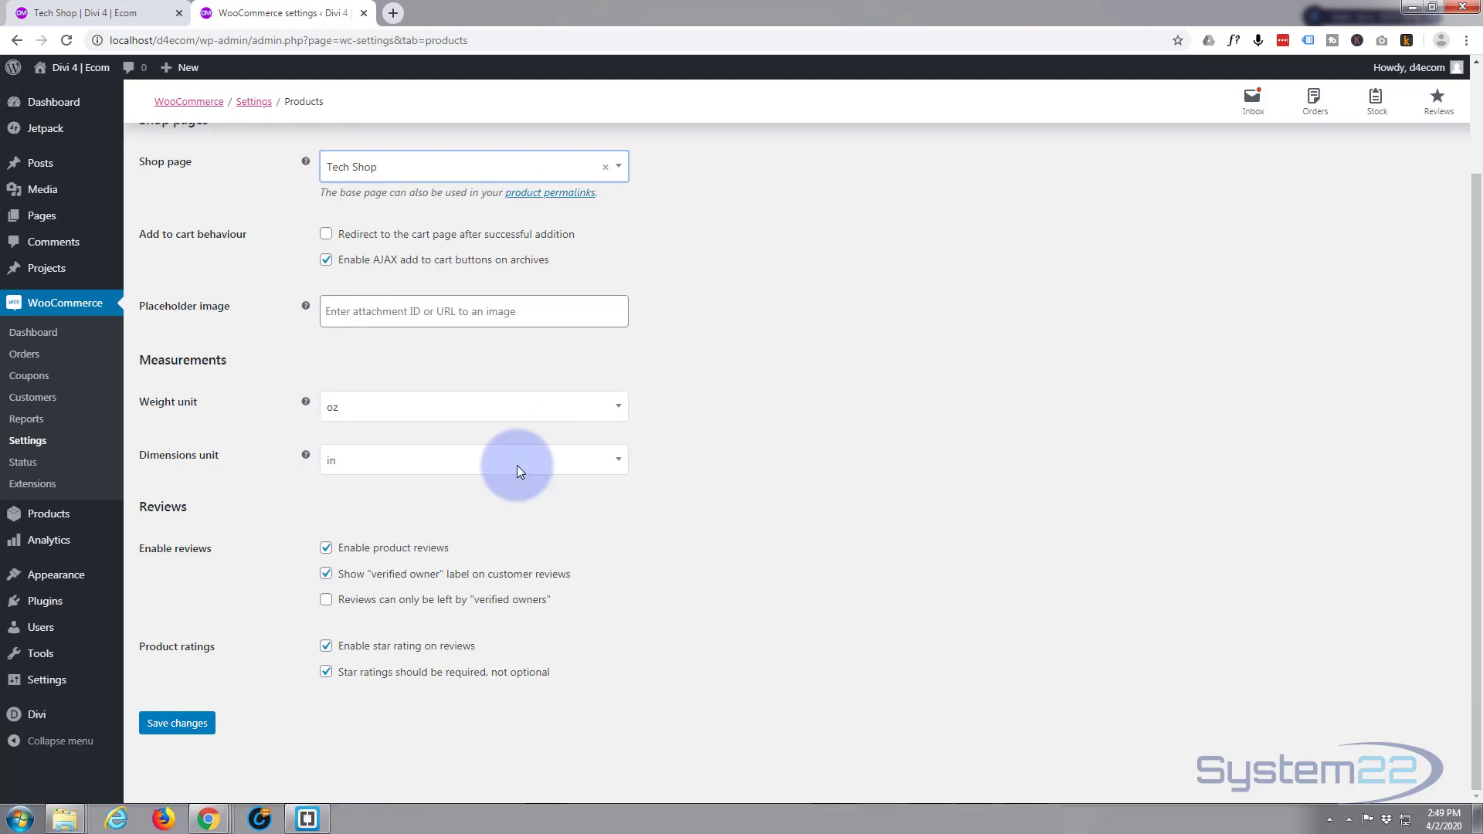
{"action": "left_click", "coordinate": [177, 726]}
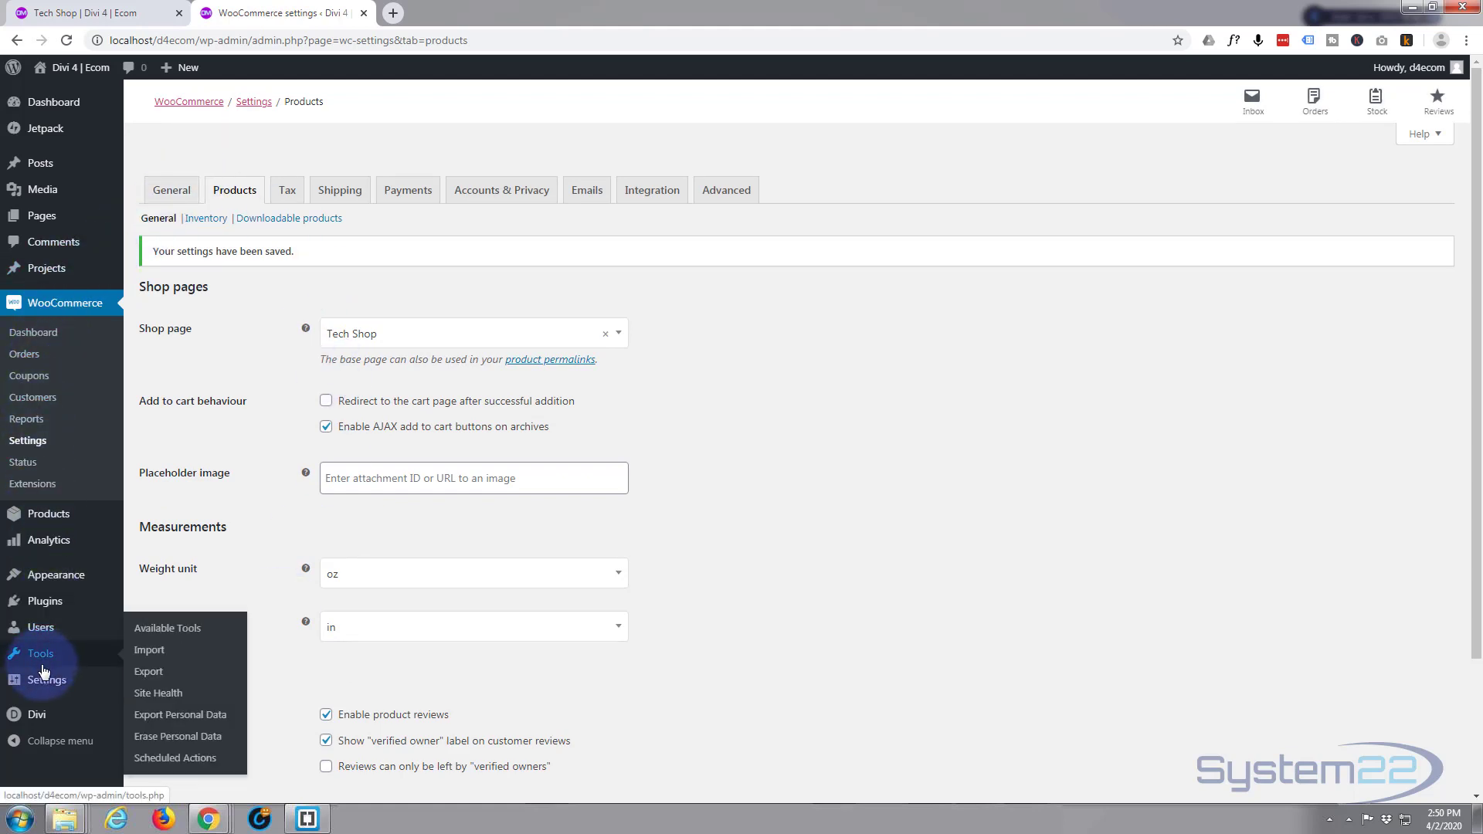
In Divi Customizer's Homepage Settings, pick Tech Shop as the static homepage and scroll the preview
{"action": "mouse_move", "coordinate": [38, 712]}
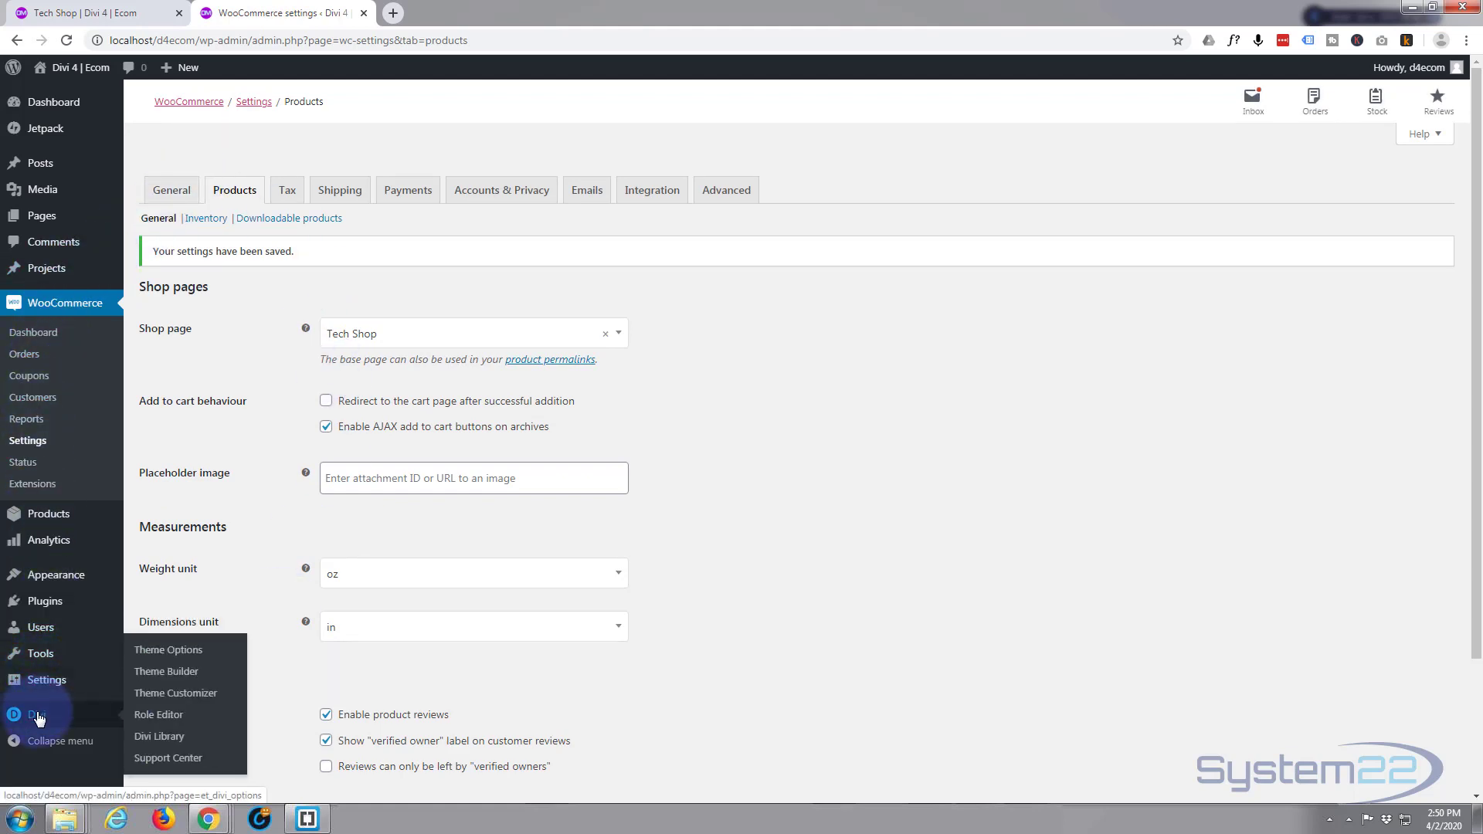
{"action": "left_click", "coordinate": [196, 699]}
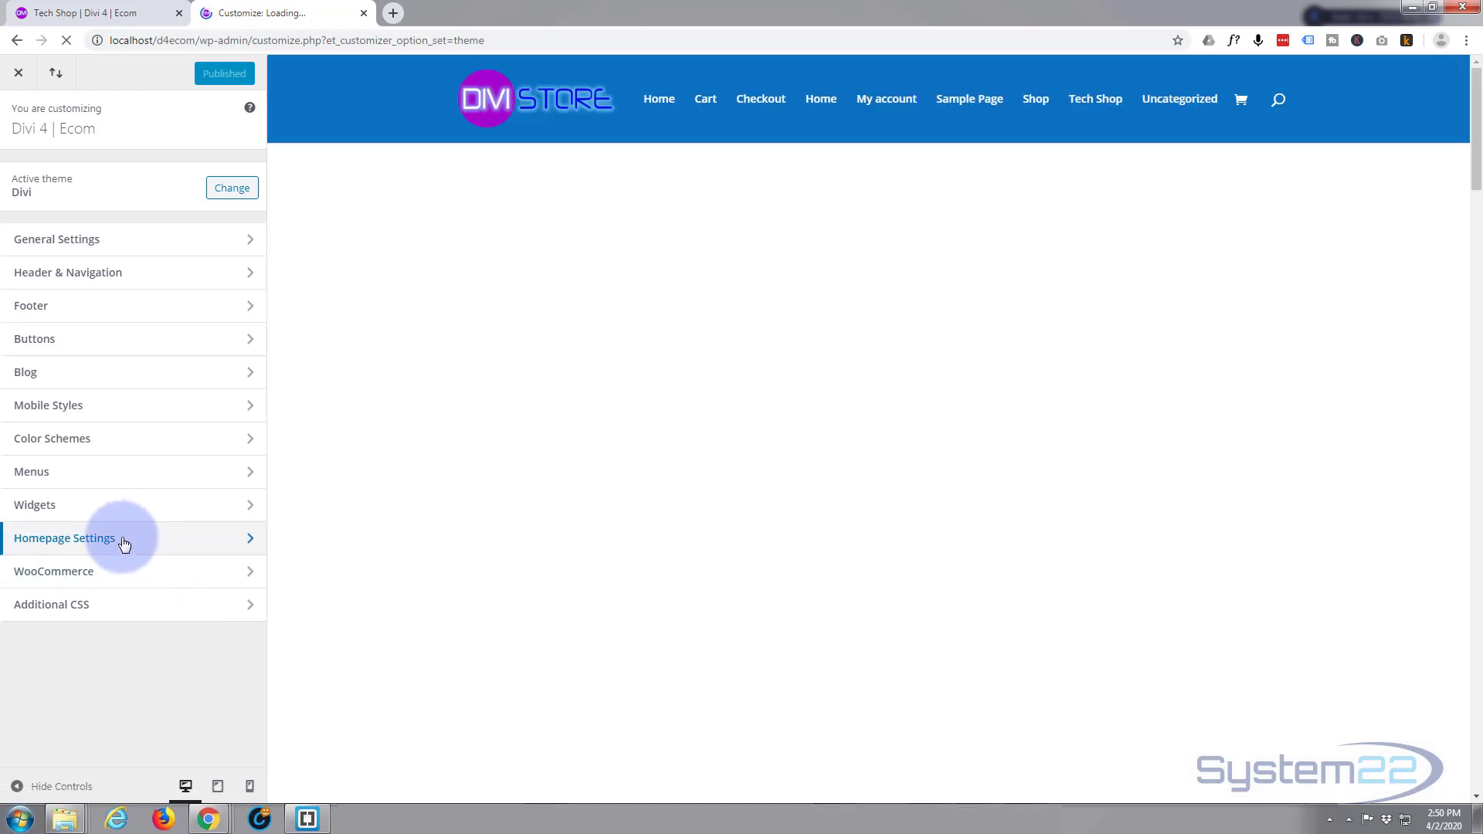
{"action": "left_click", "coordinate": [123, 540]}
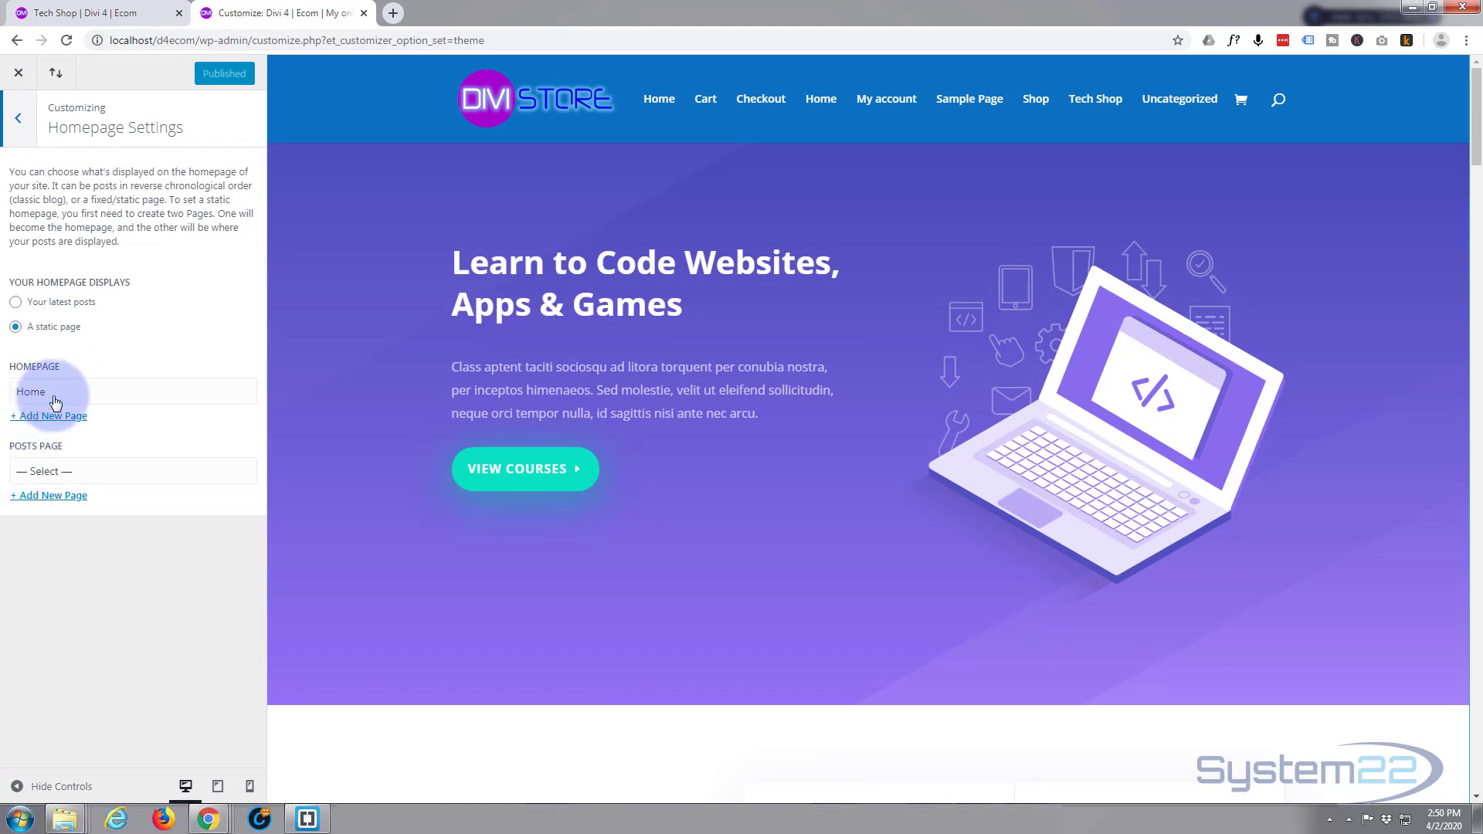
{"action": "left_click", "coordinate": [84, 398]}
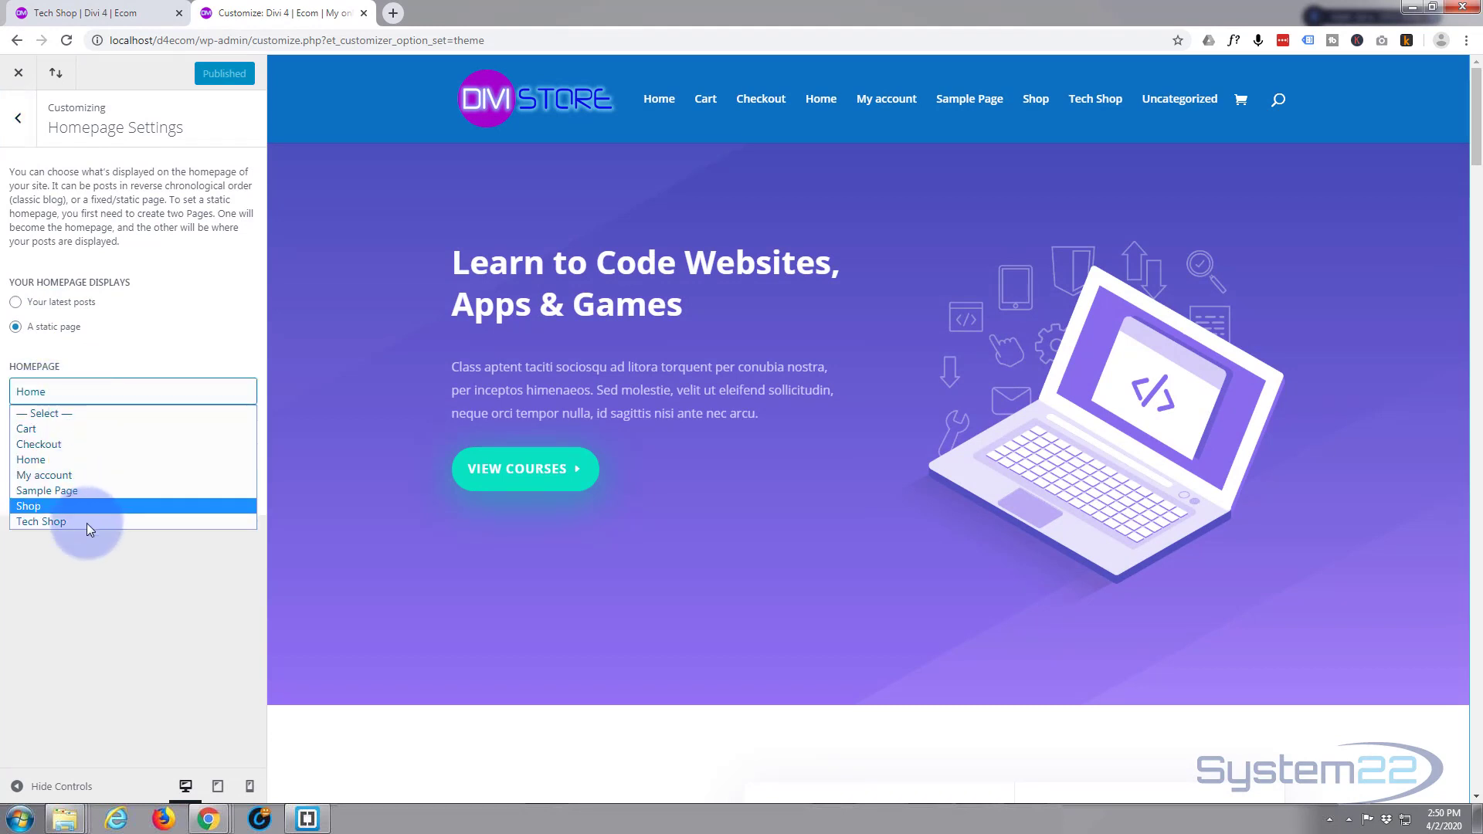
{"action": "left_click", "coordinate": [34, 521]}
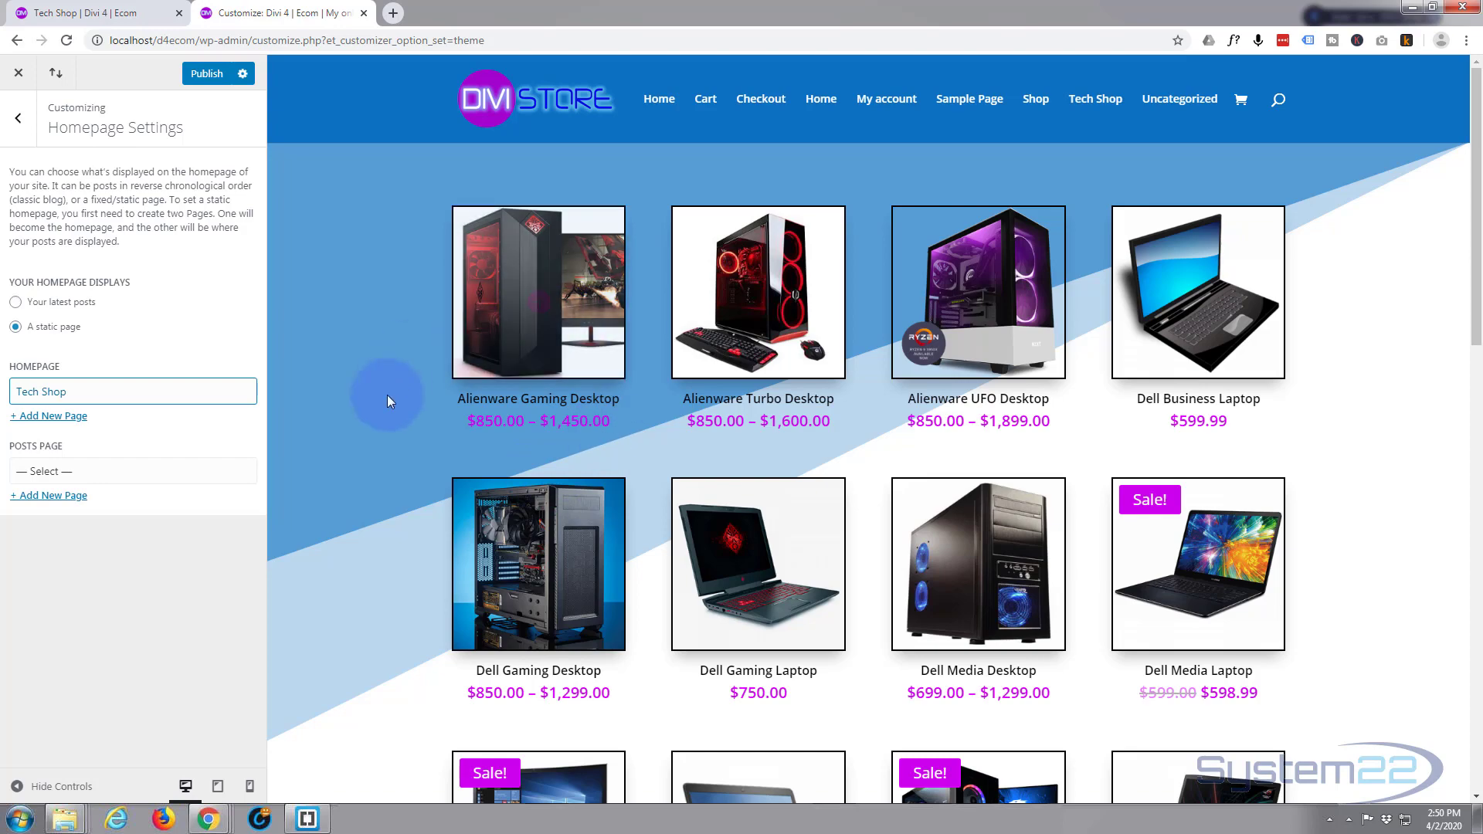
{"action": "scroll", "coordinate": [382, 405], "scroll_direction": "down", "scroll_amount": 12}
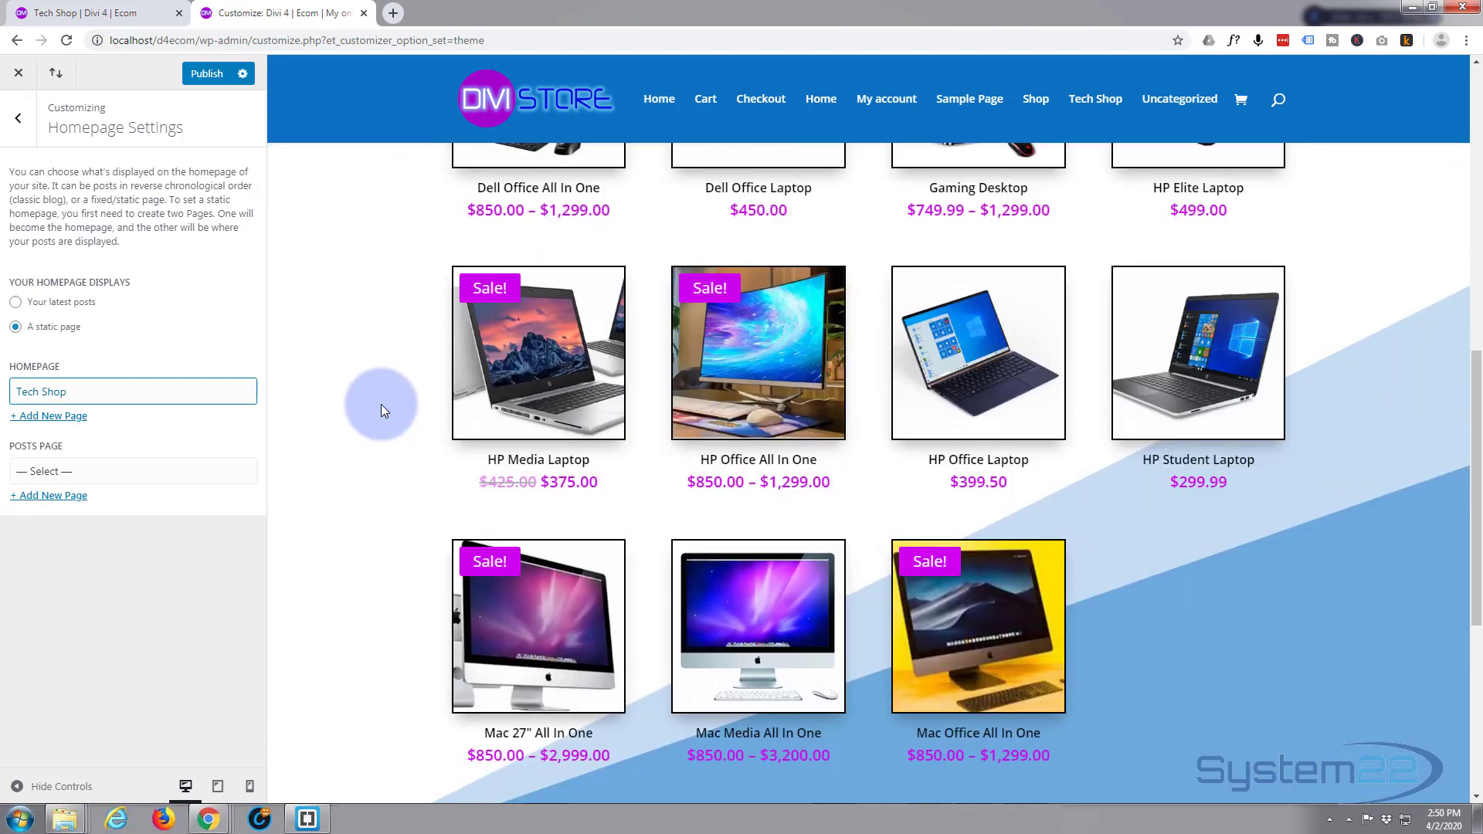
{"action": "scroll", "coordinate": [381, 405], "scroll_direction": "up", "scroll_amount": 12}
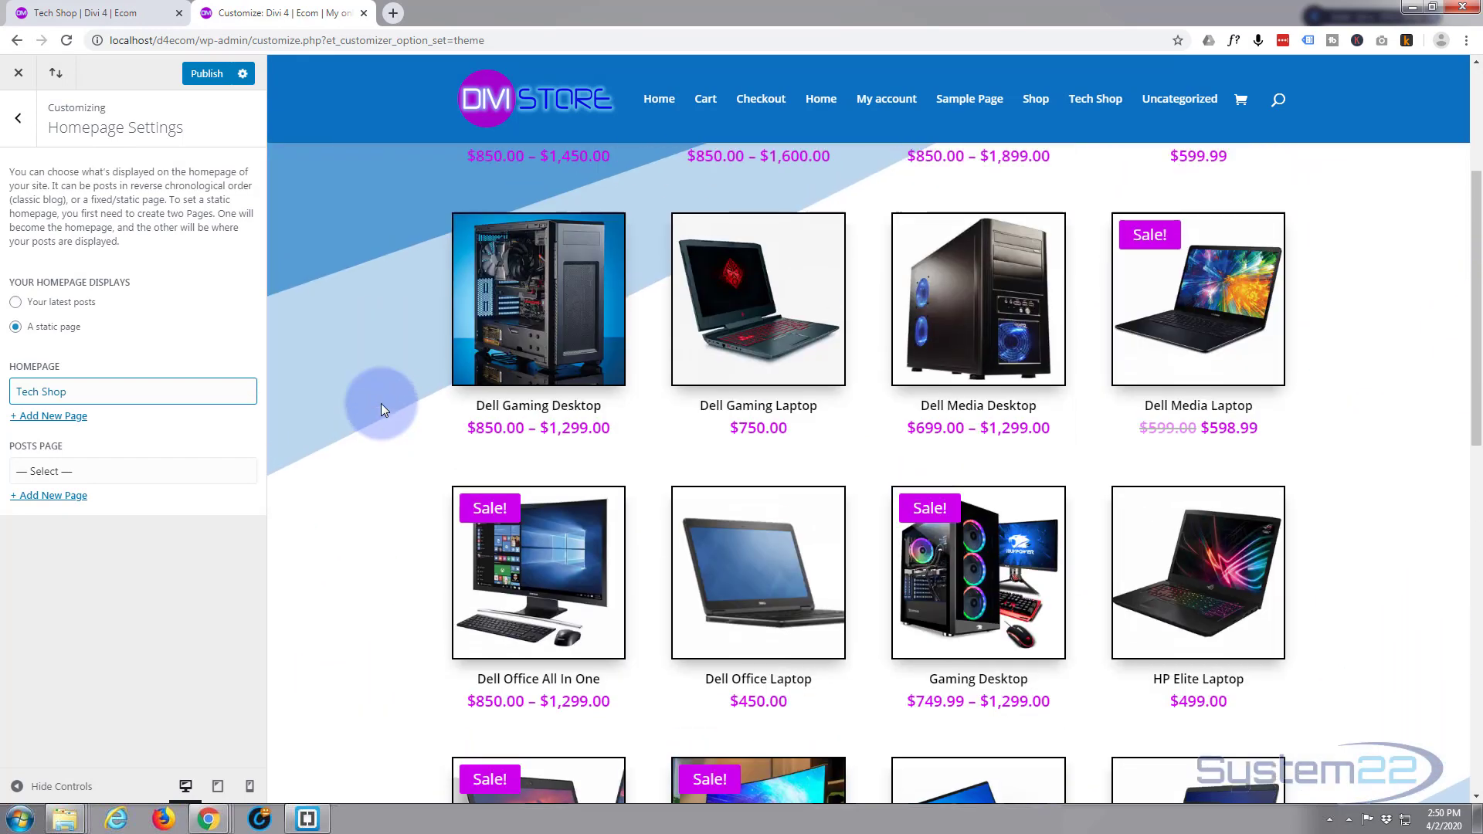
{"action": "scroll", "coordinate": [382, 409], "scroll_direction": "down", "scroll_amount": 1}
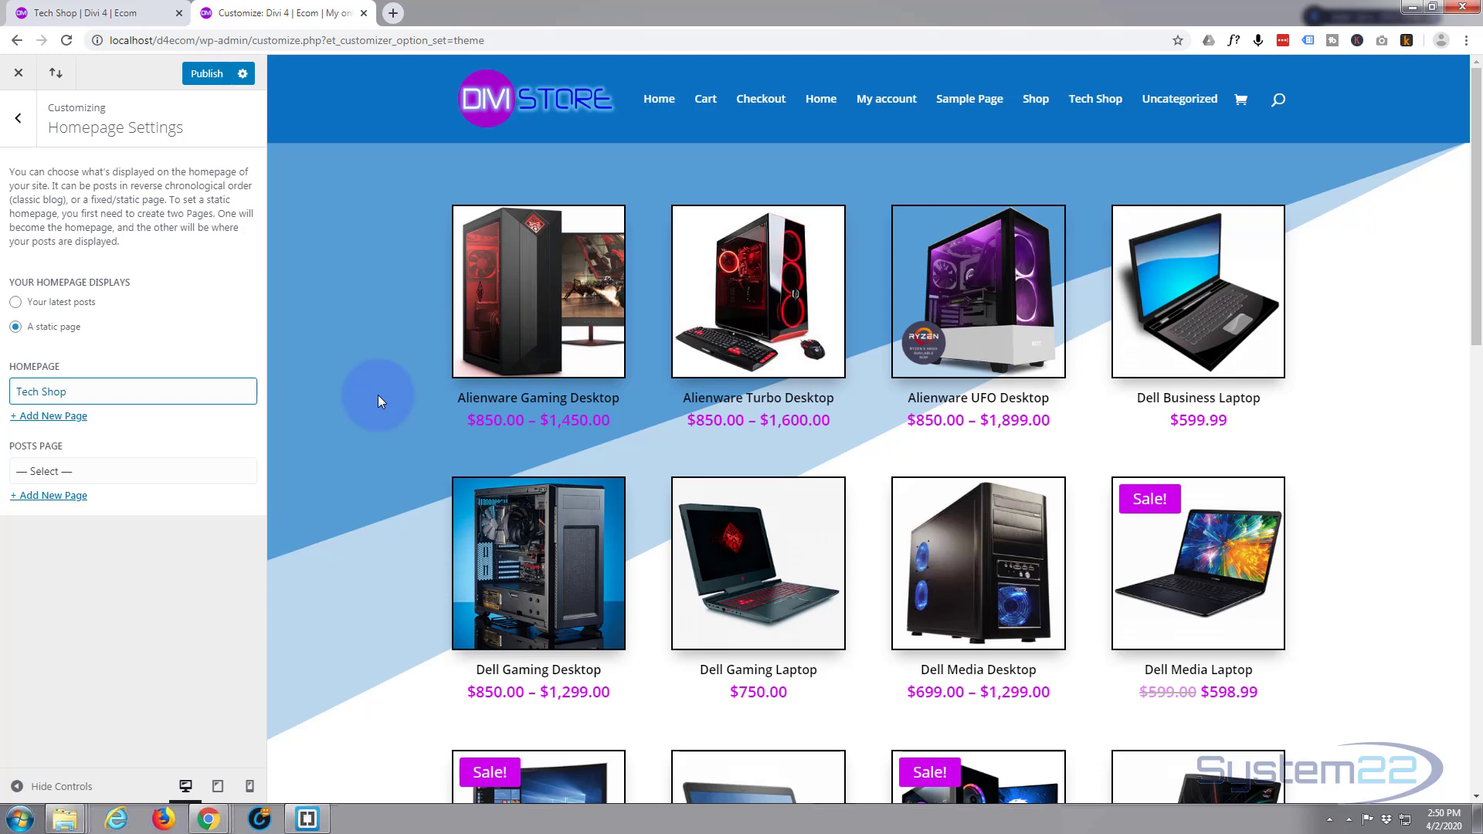
Publish the Customizer change making the Tech Shop page the static site homepage
{"action": "left_click", "coordinate": [207, 77]}
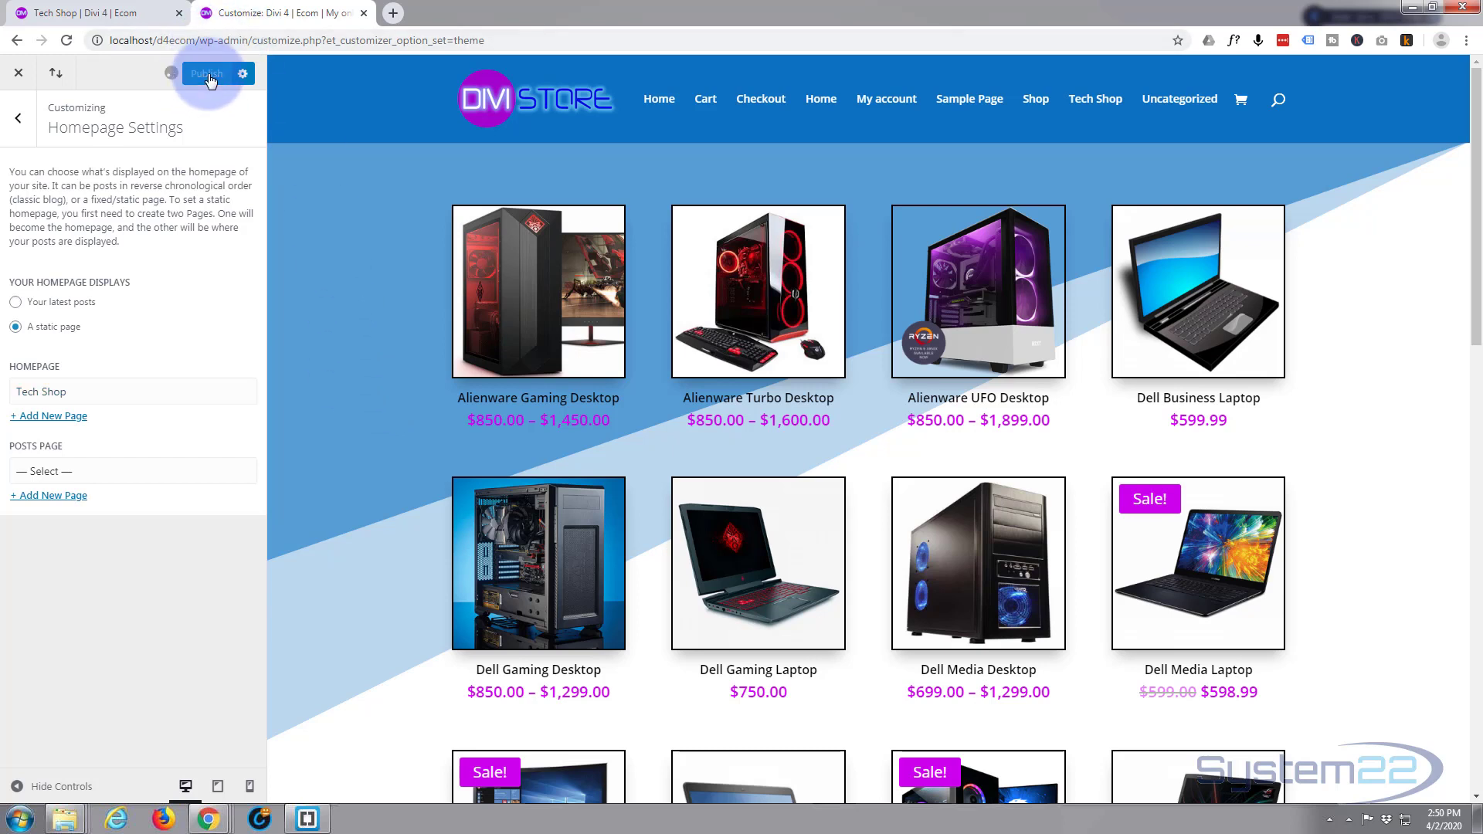